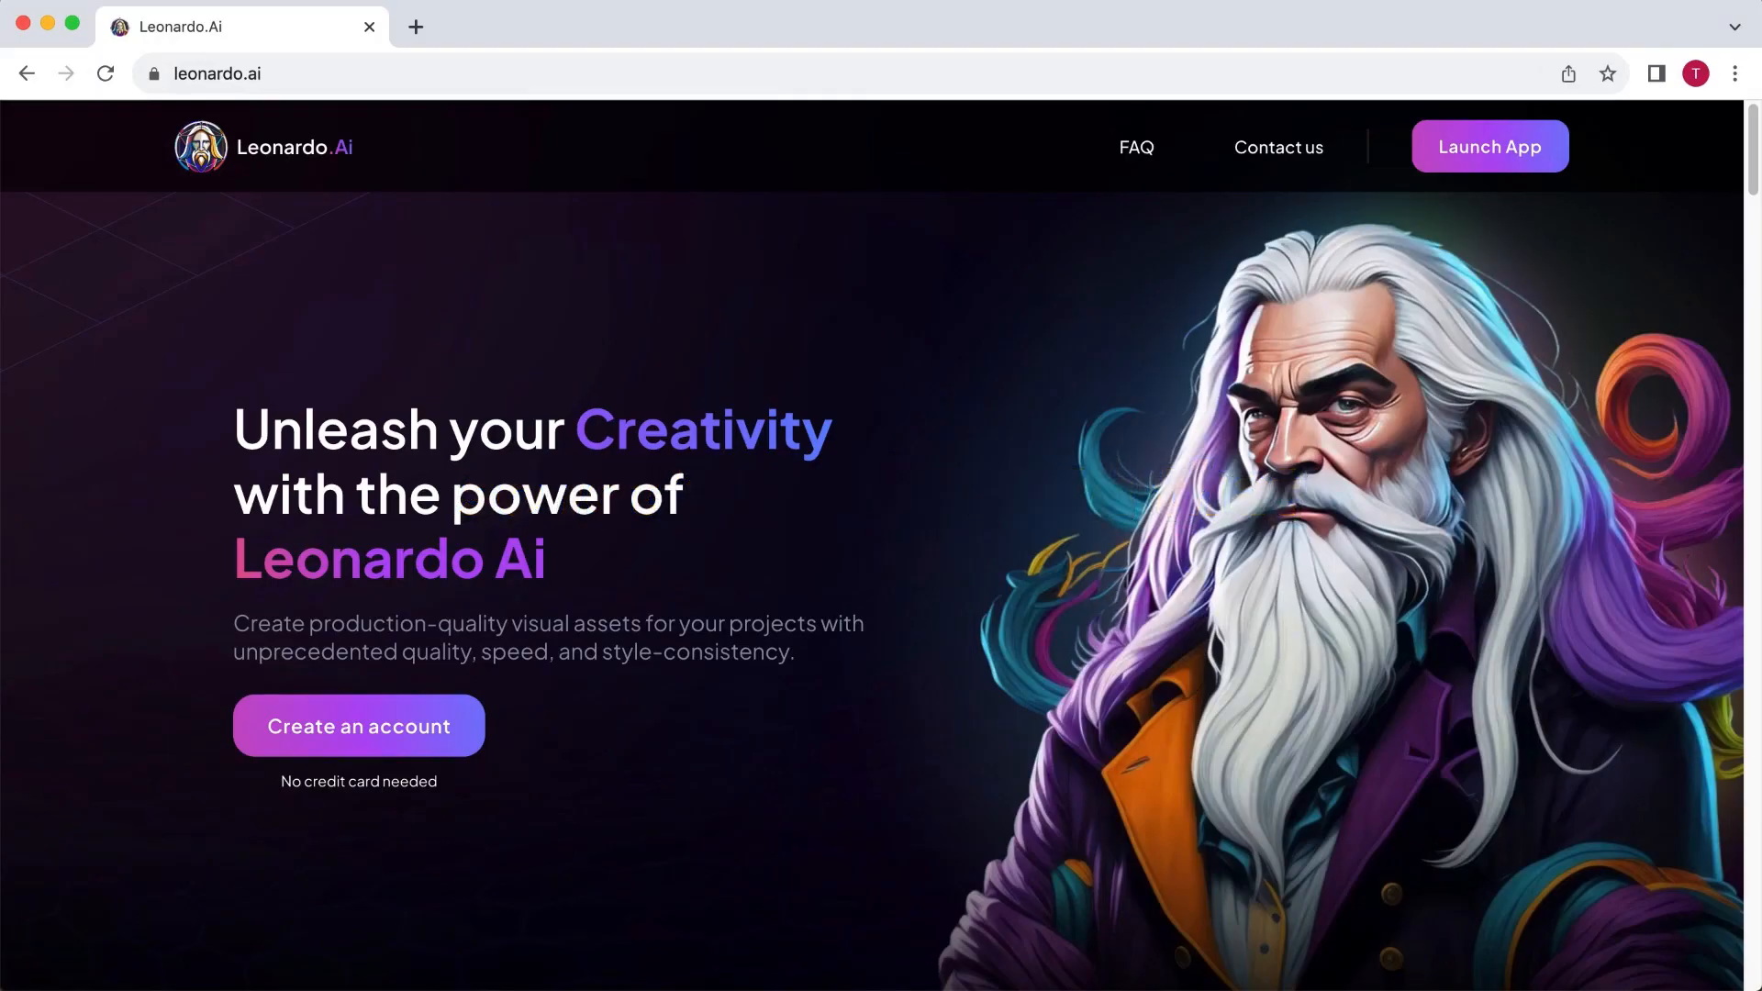
- Open the Leonardo.Ai app, browse the featured models, and start generating with the 3D Animation Style model
{"action": "left_click", "coordinate": [417, 714]}
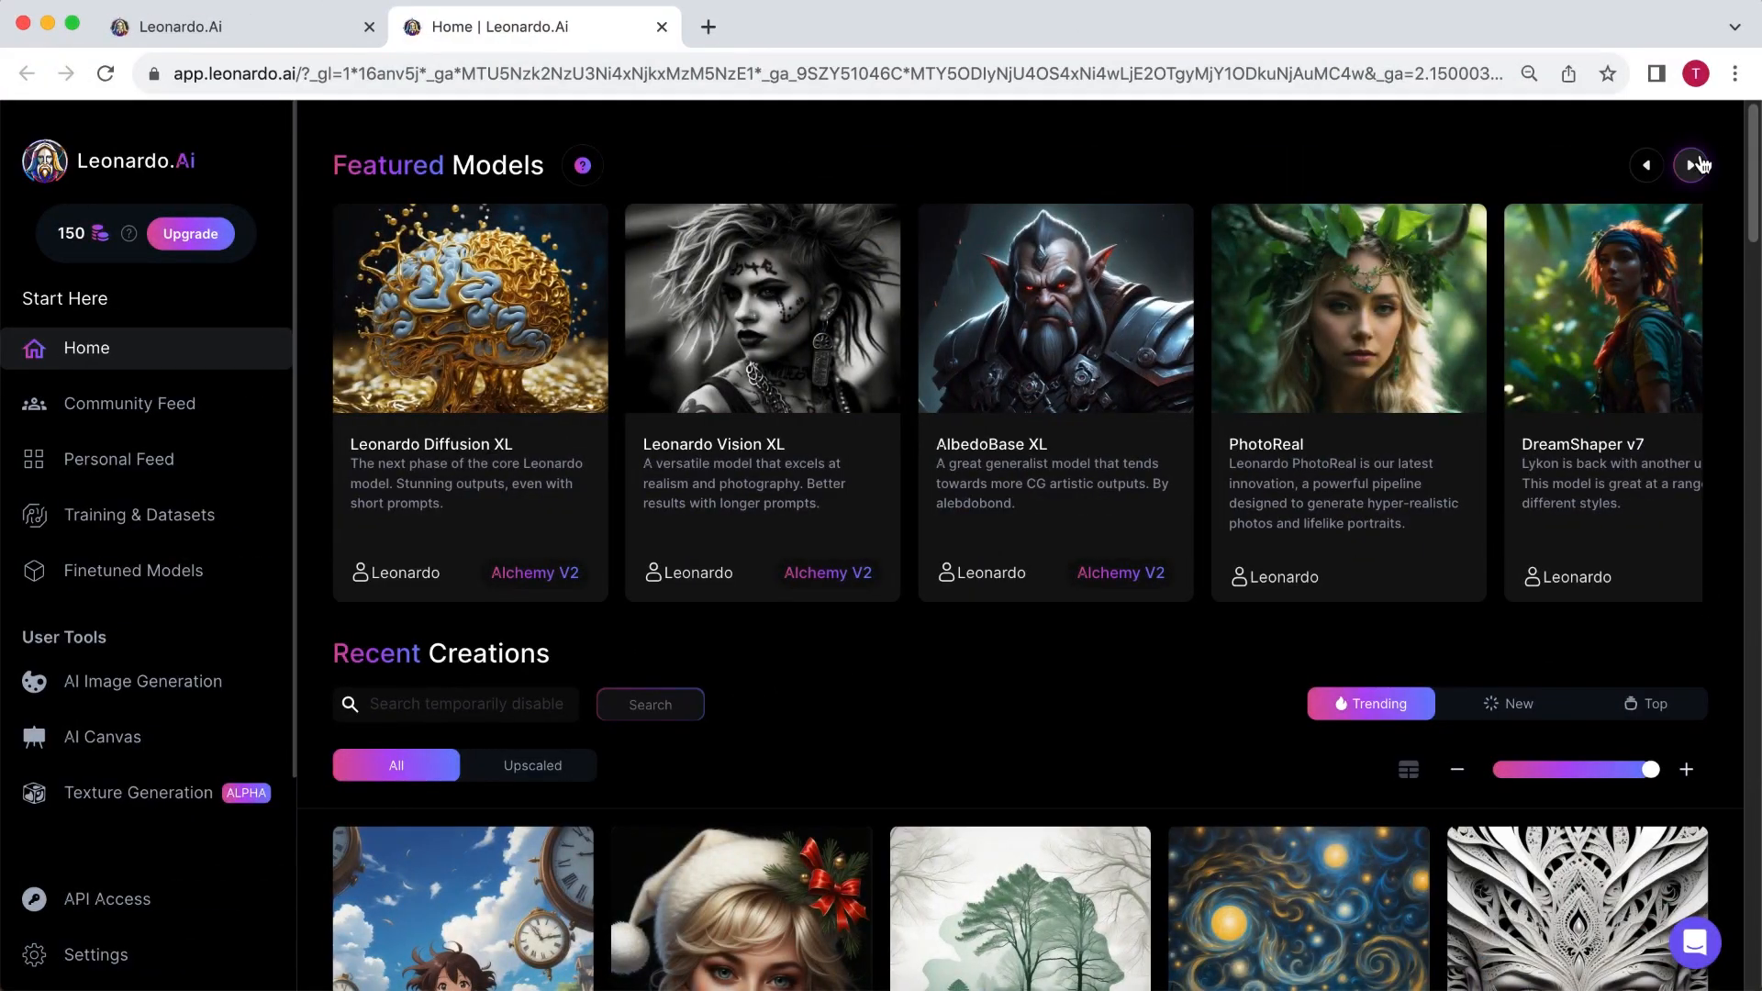
{"action": "left_click", "coordinate": [1692, 164]}
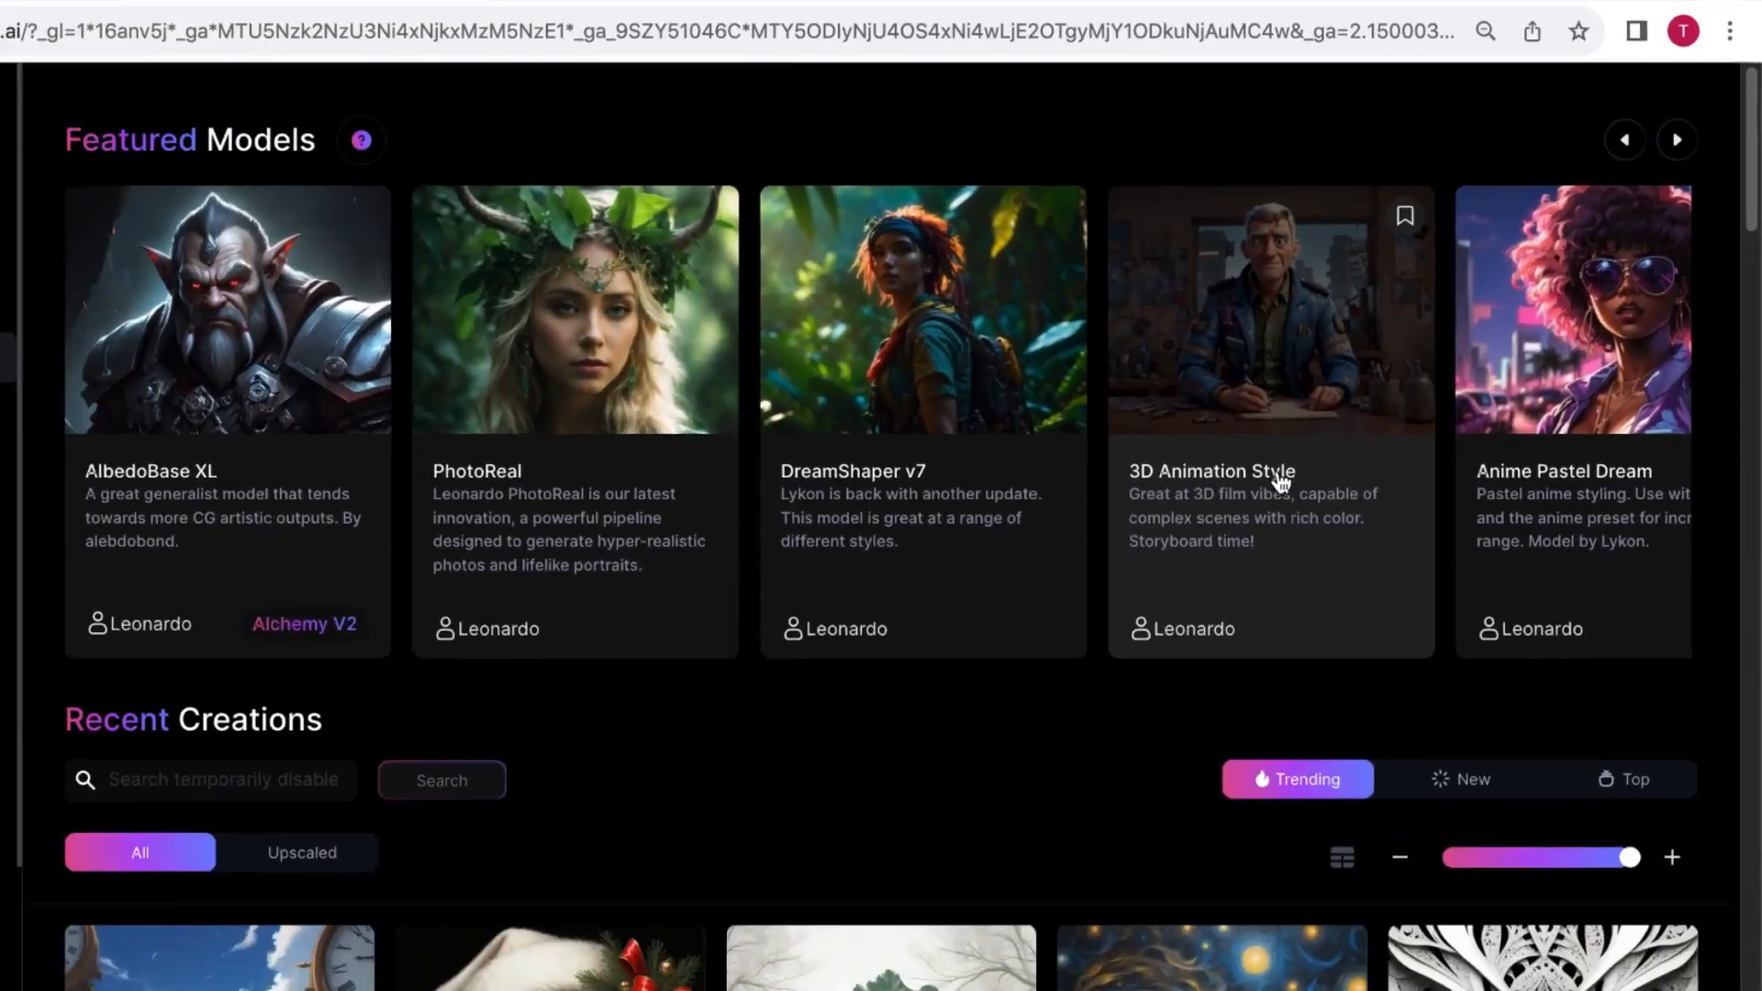
{"action": "left_click", "coordinate": [927, 595]}
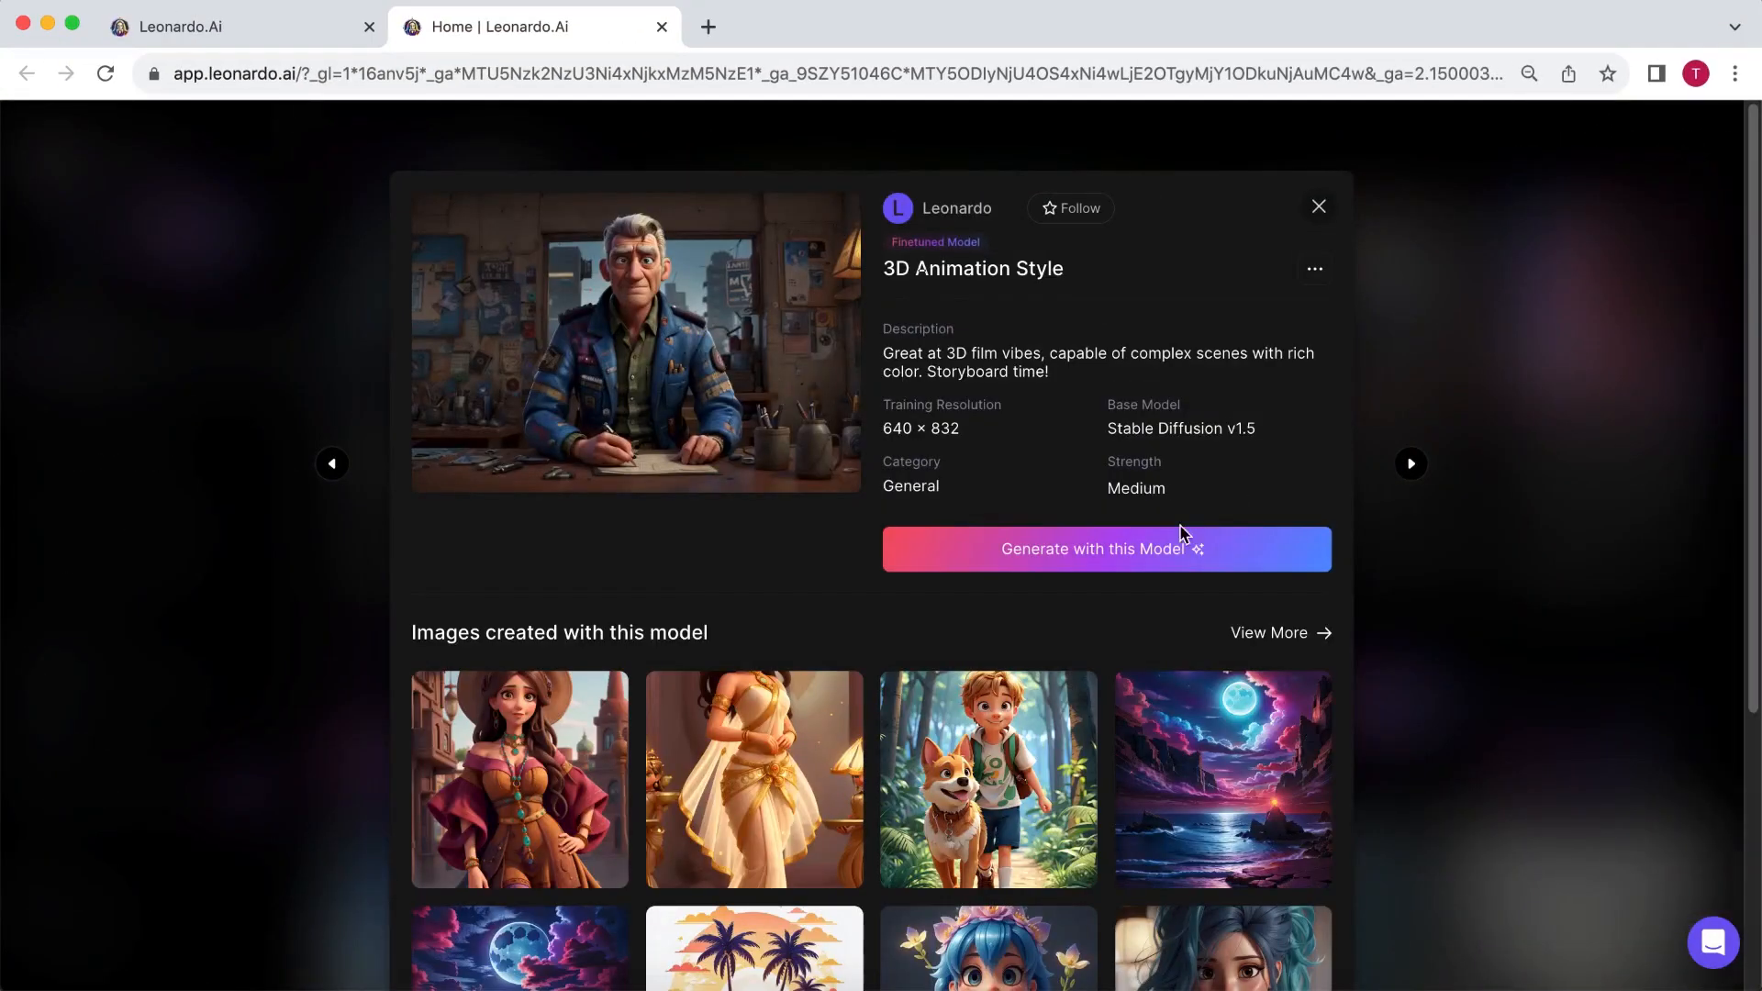
{"action": "left_click", "coordinate": [1147, 561]}
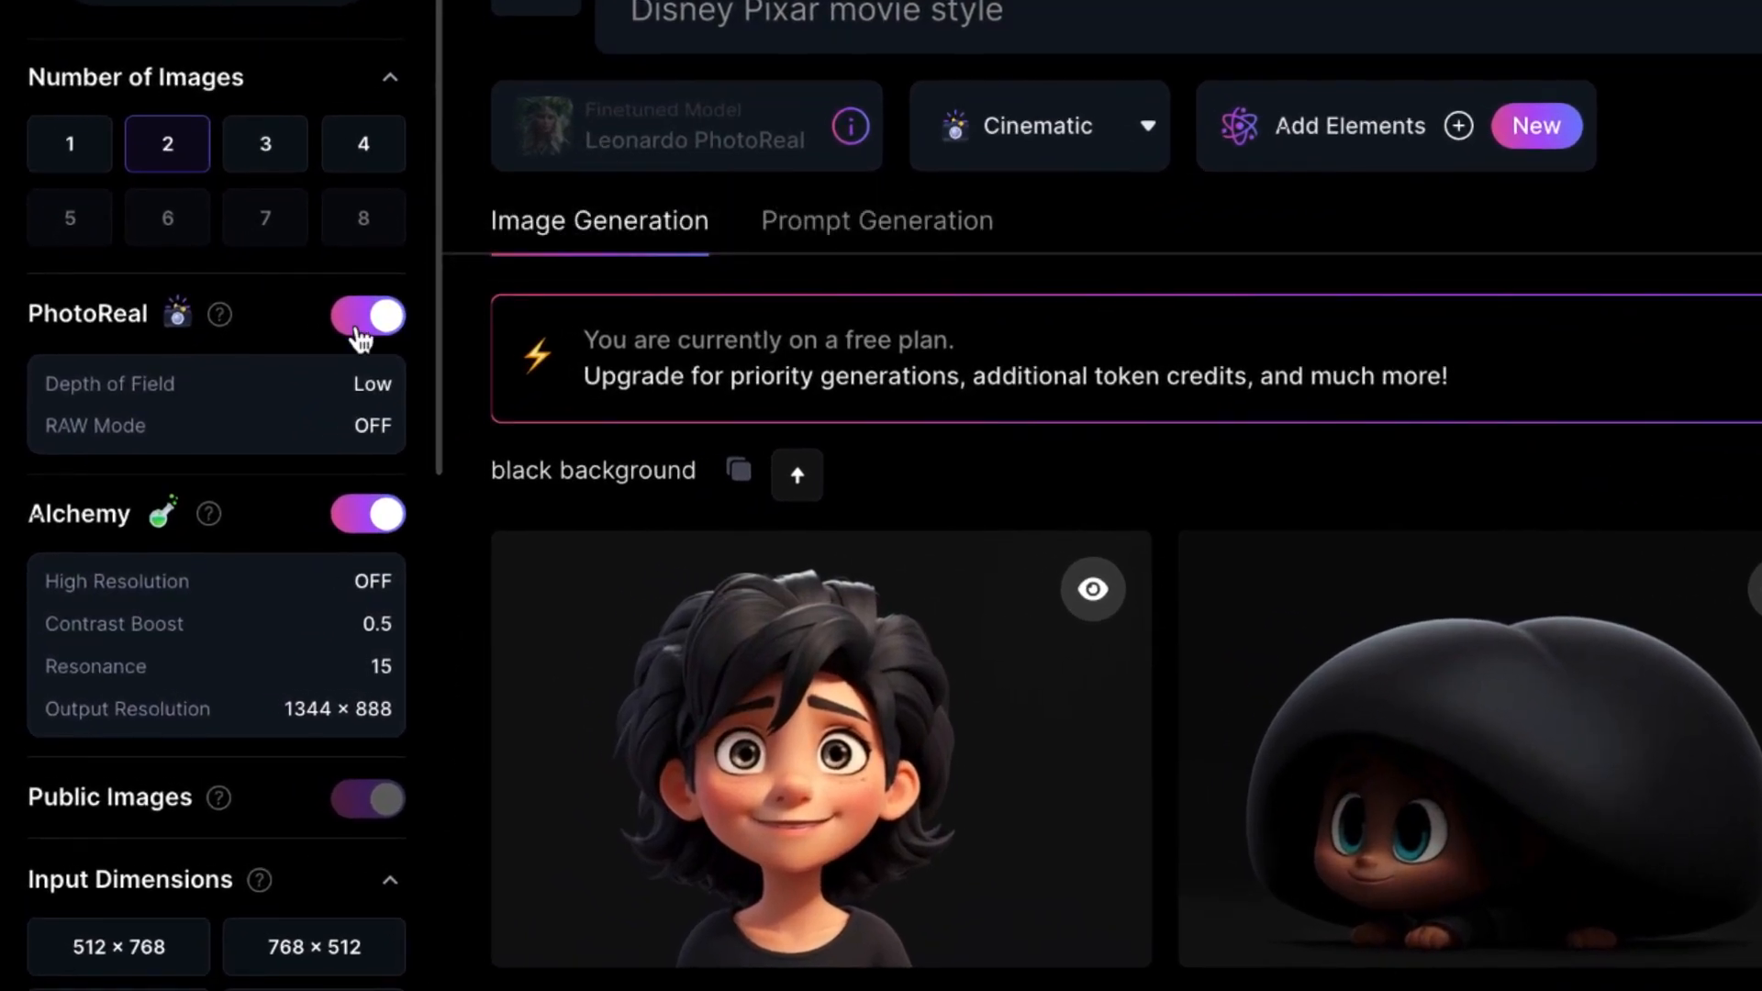
- Turn off PhotoReal, Alchemy and Prompt Magic for the image generation
{"action": "left_click", "coordinate": [362, 335]}
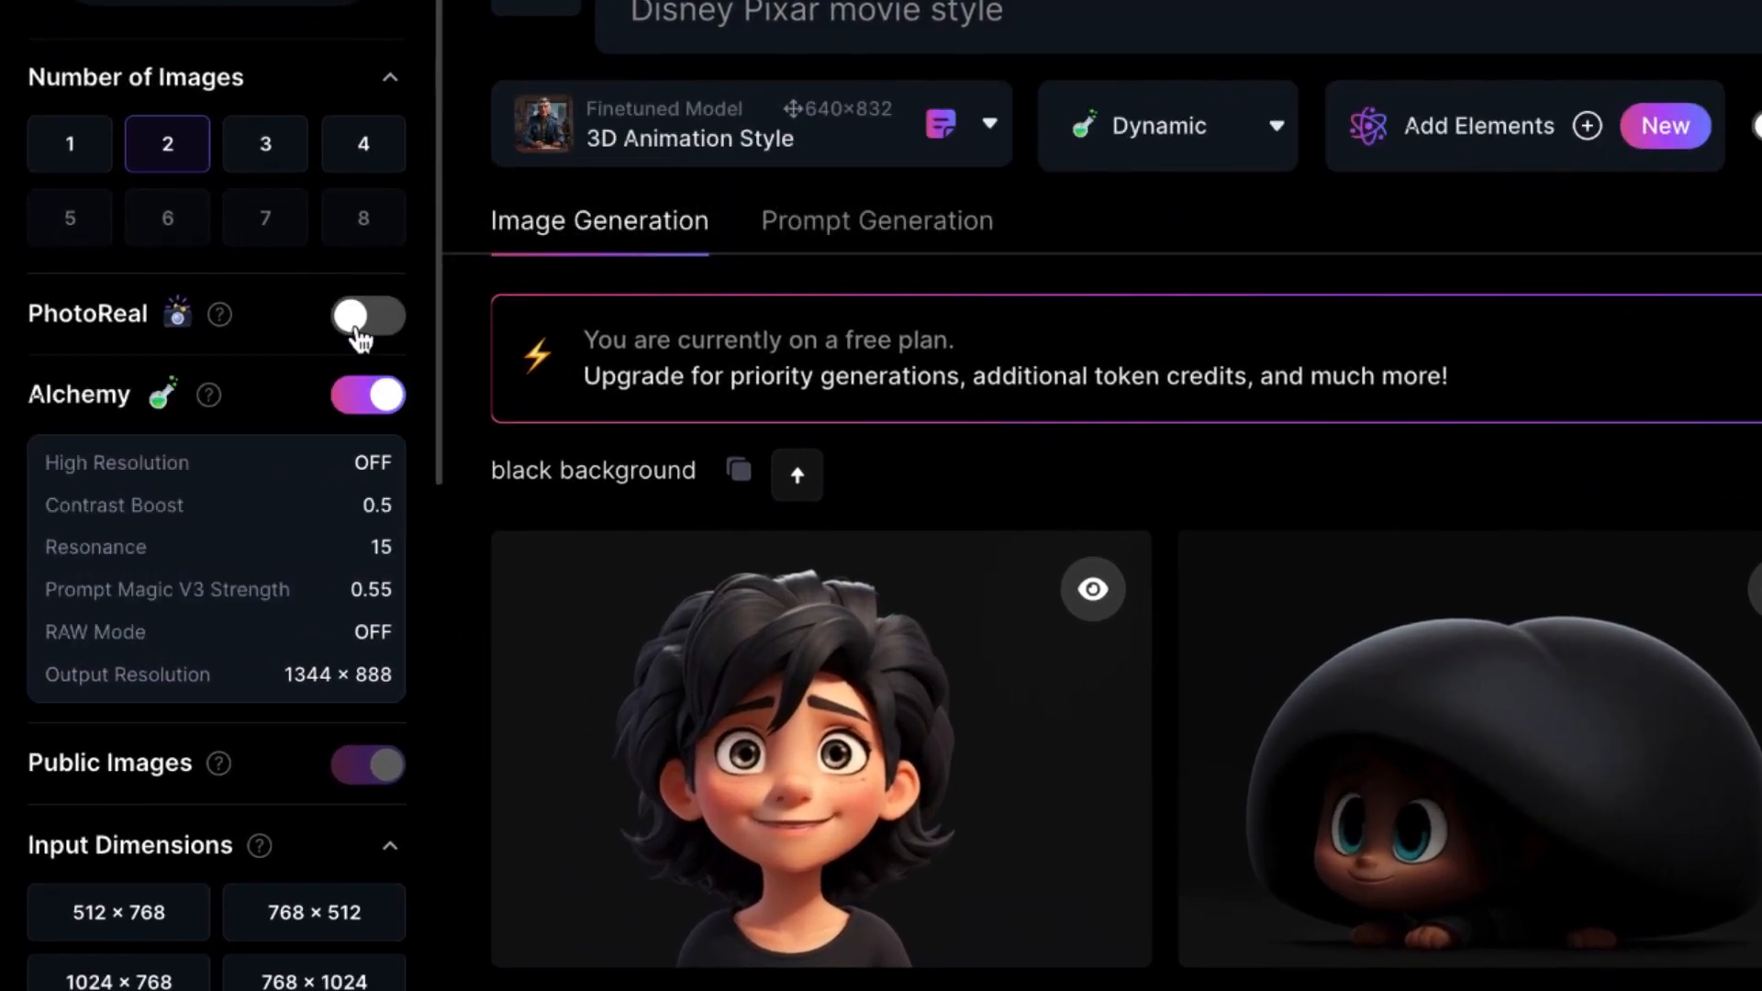
{"action": "left_click", "coordinate": [365, 408]}
{"action": "left_click", "coordinate": [370, 479]}
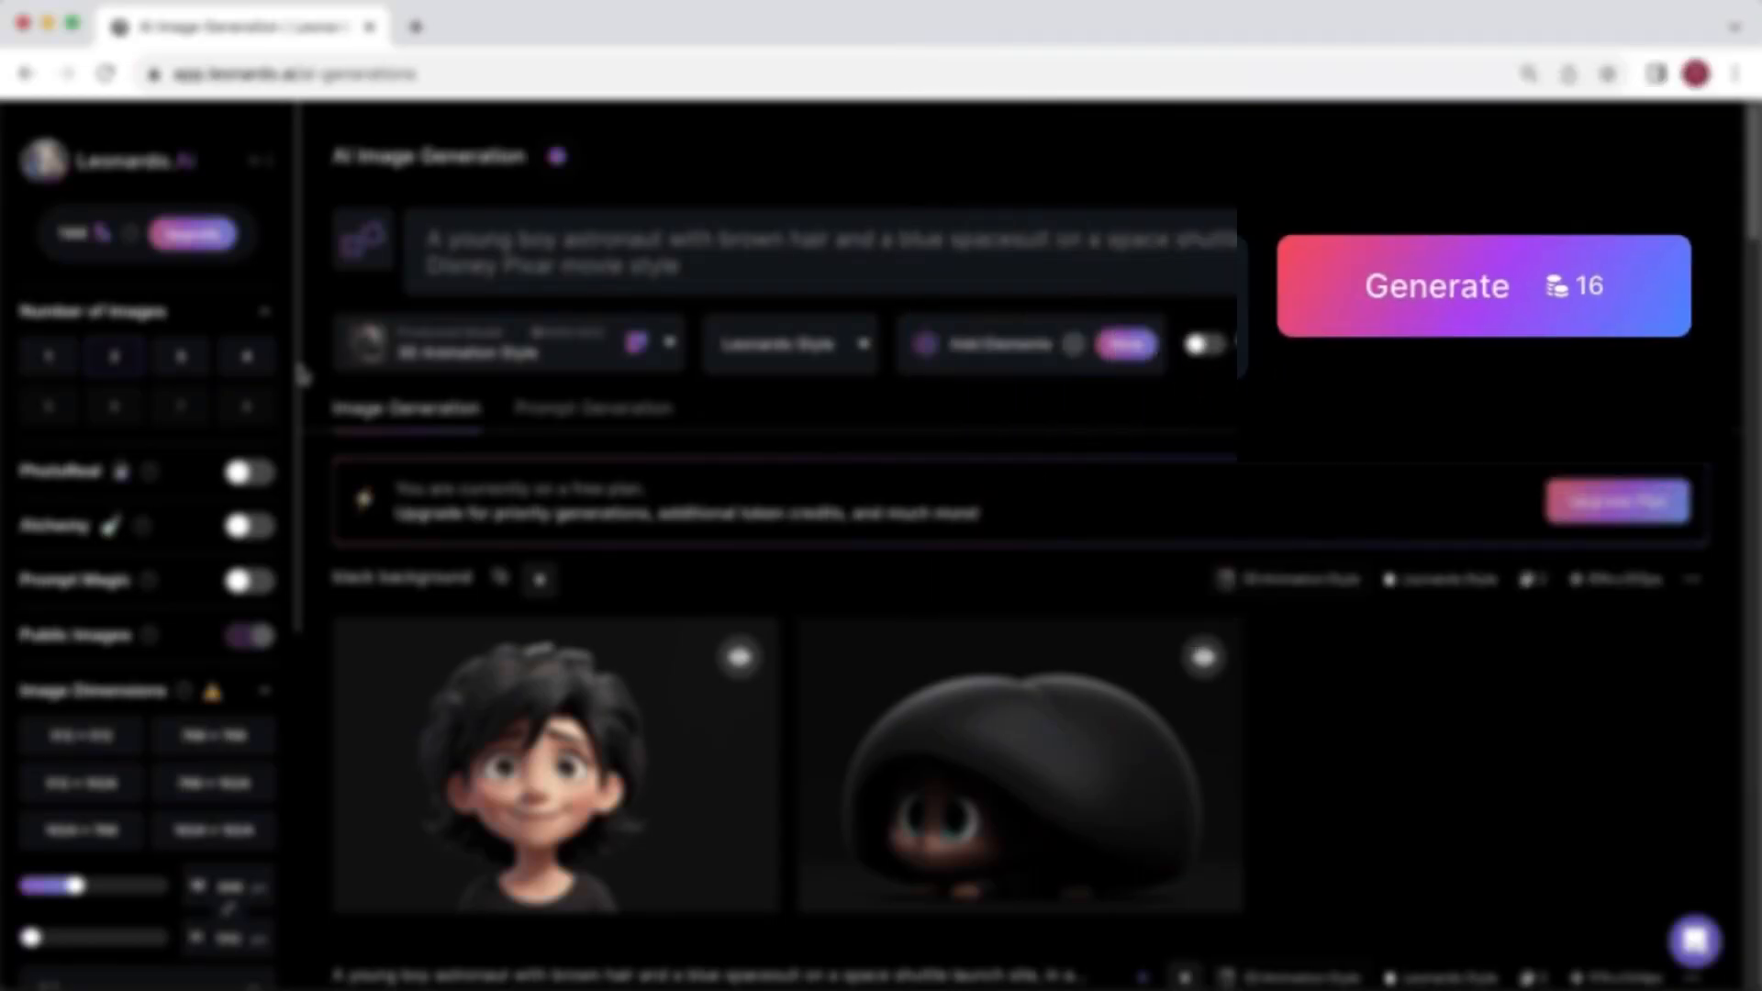
- Set the image aspect ratio to 16:9 and generate the astronaut images
{"action": "left_click_drag", "start_coordinate": [299, 381], "coordinate": [292, 606]}
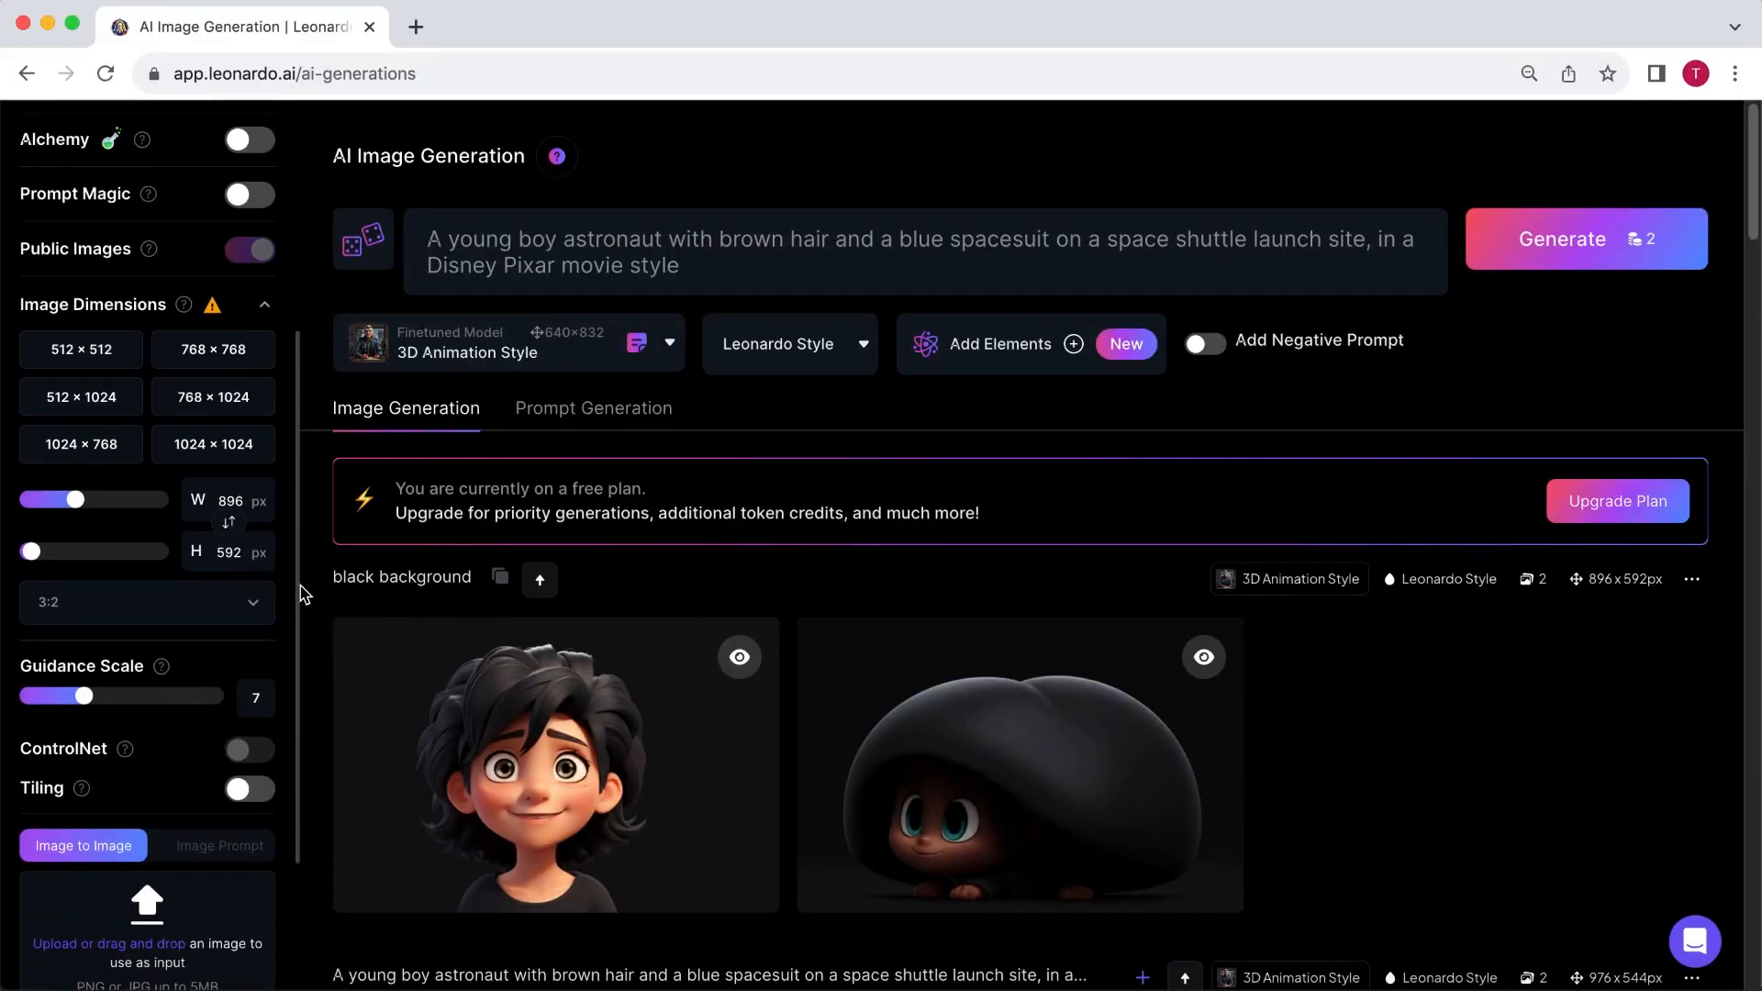
{"action": "left_click", "coordinate": [256, 613]}
{"action": "left_click", "coordinate": [244, 677]}
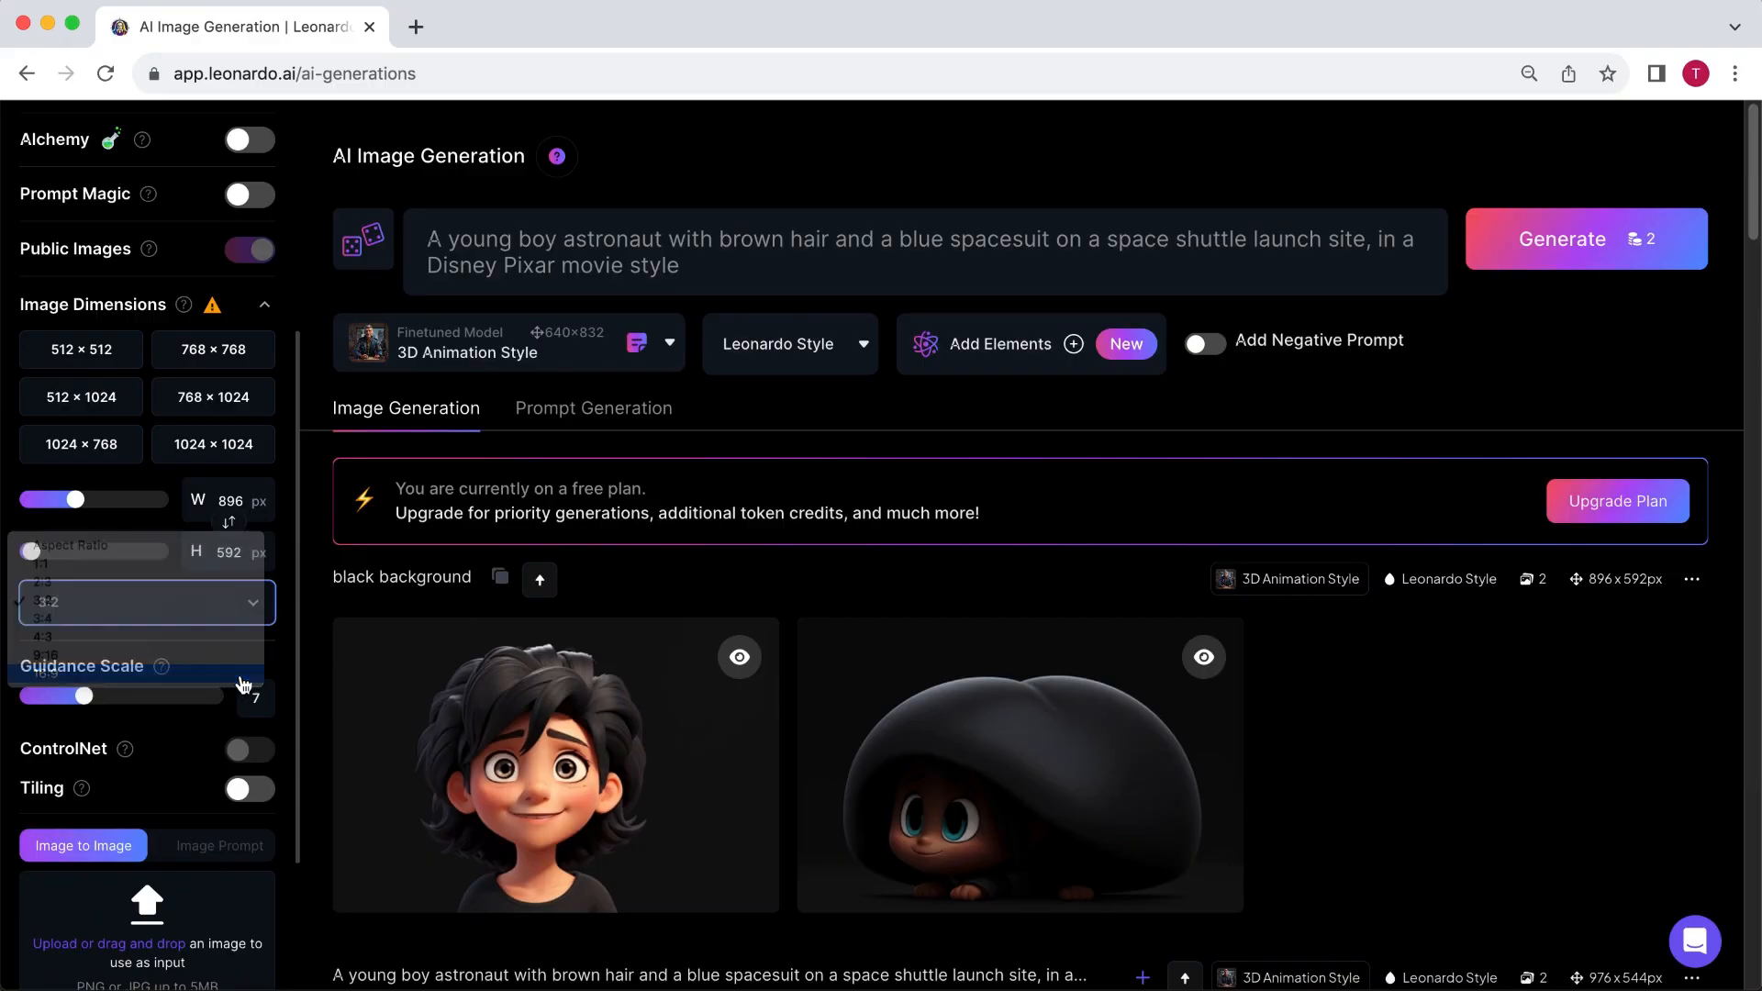
{"action": "left_click", "coordinate": [1551, 247]}
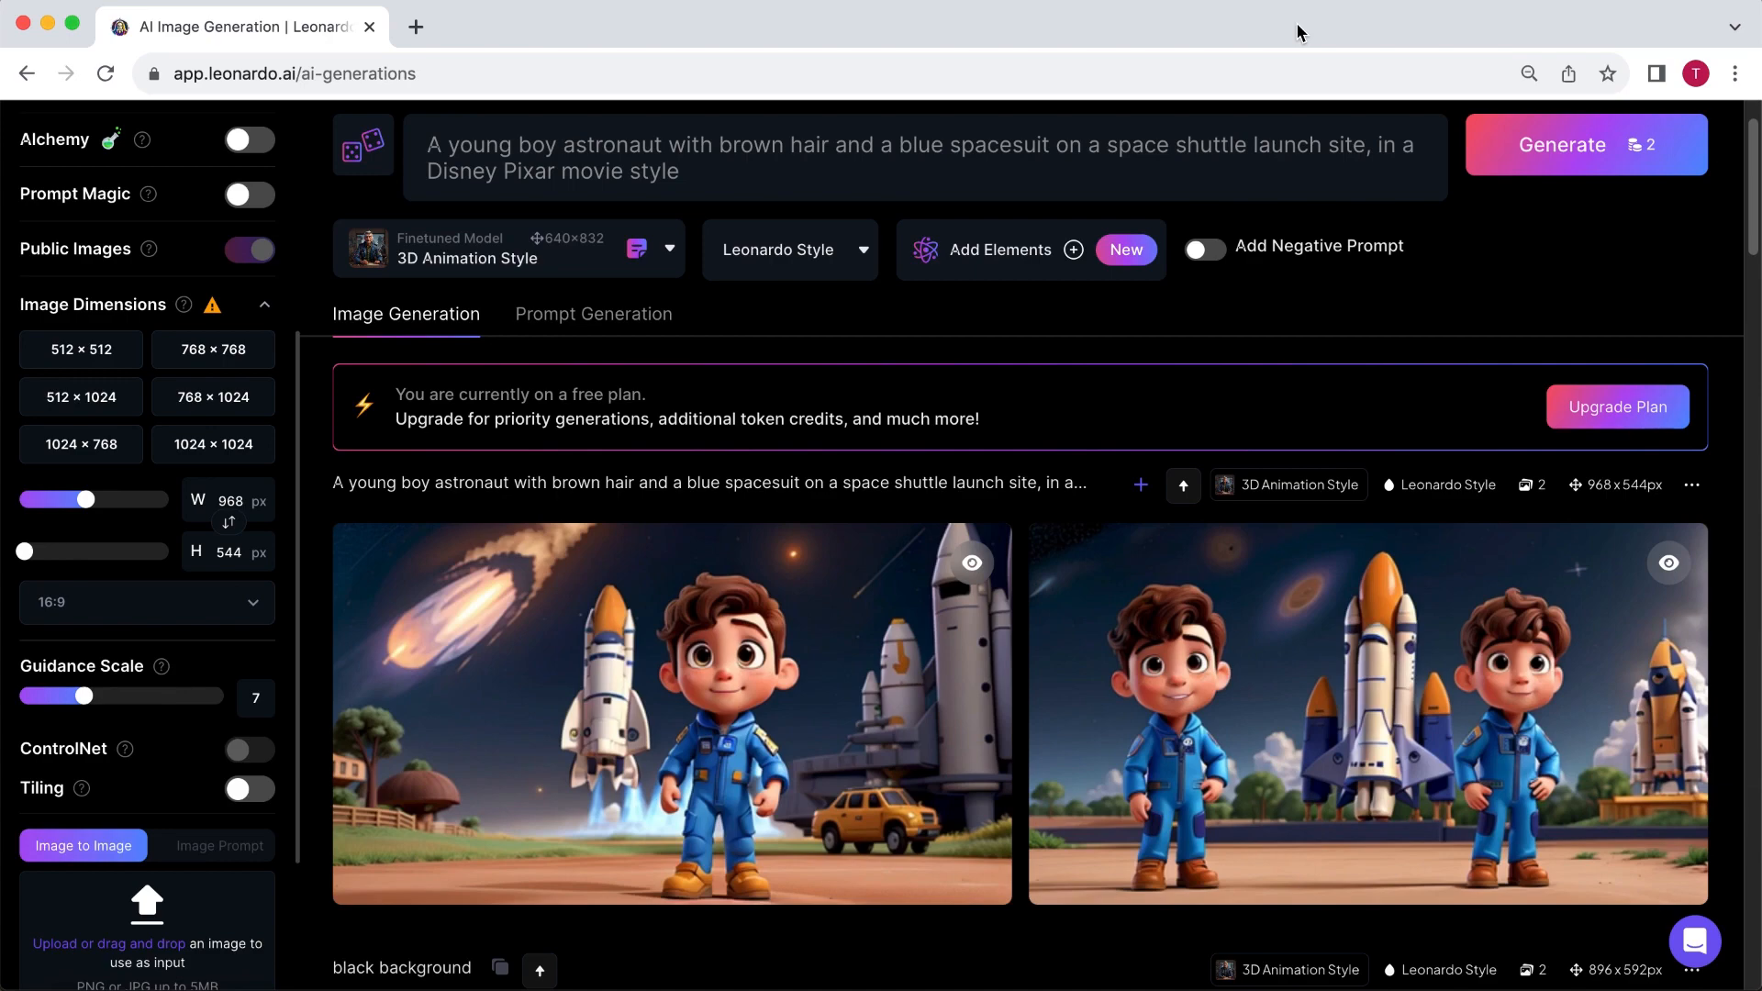
- Append ", bright blue skies" to the end of the astronaut prompt
{"action": "scroll", "coordinate": [1168, 243], "scroll_direction": "up", "scroll_amount": 2}
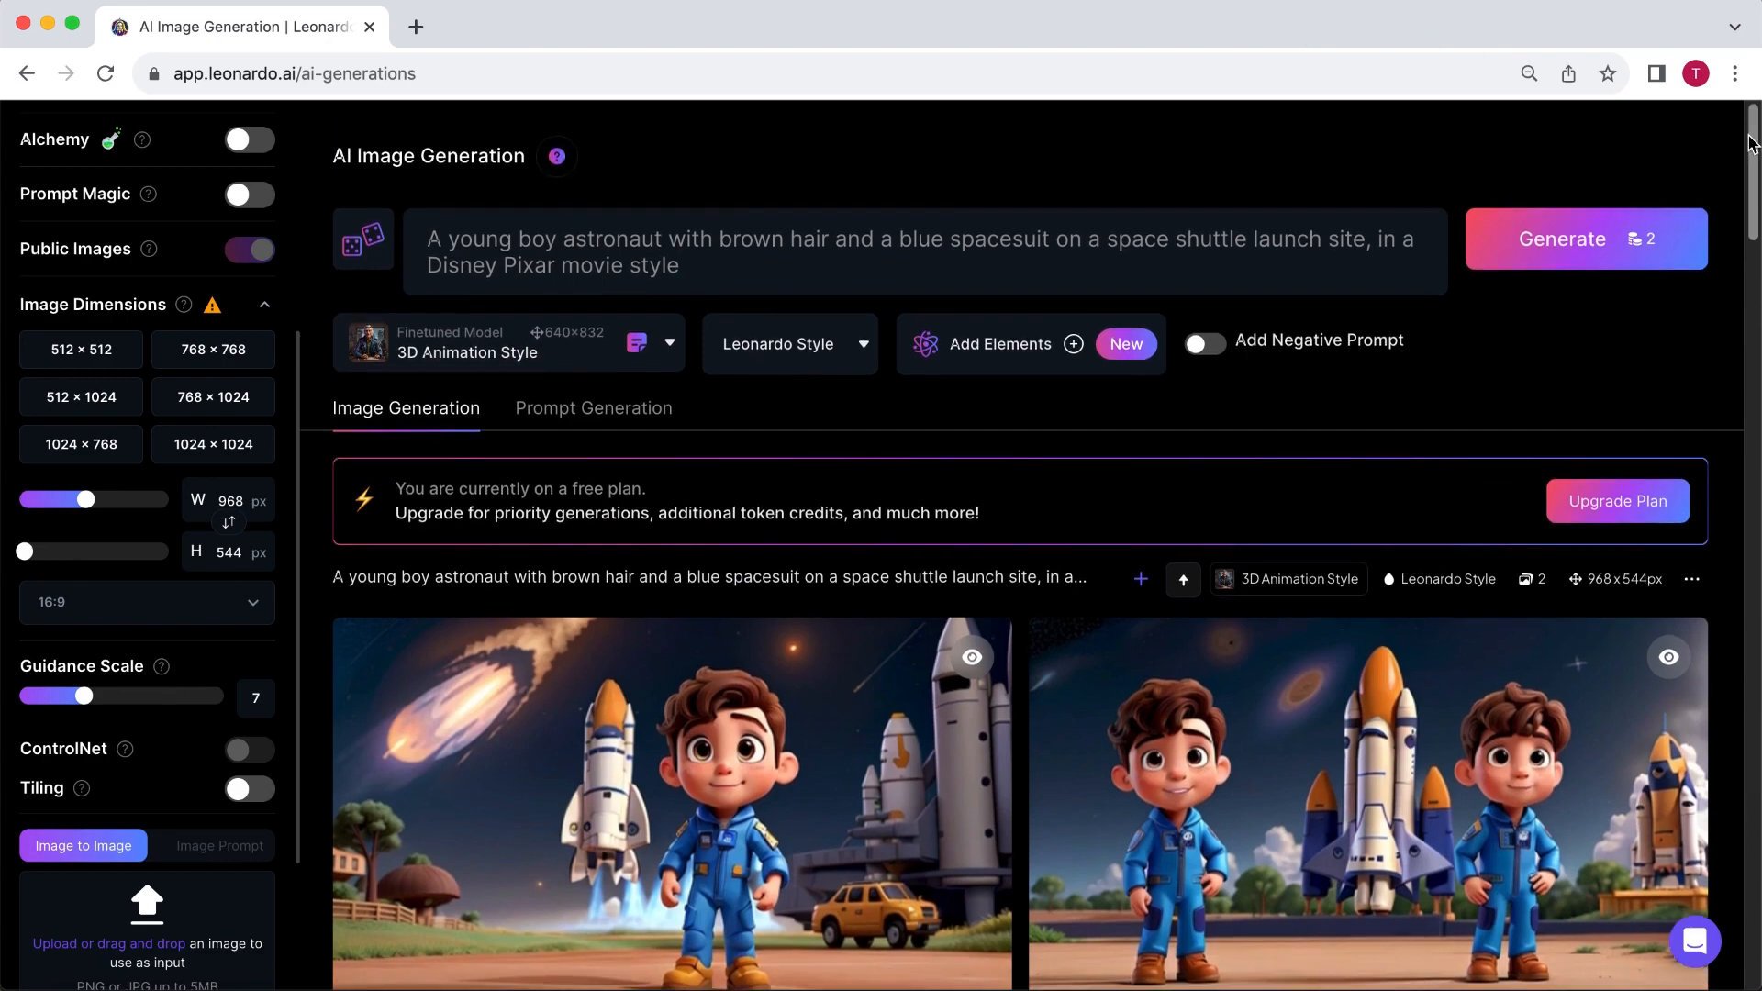
{"action": "left_click", "coordinate": [1009, 272]}
{"action": "type", "text": ", bright blue skies"}
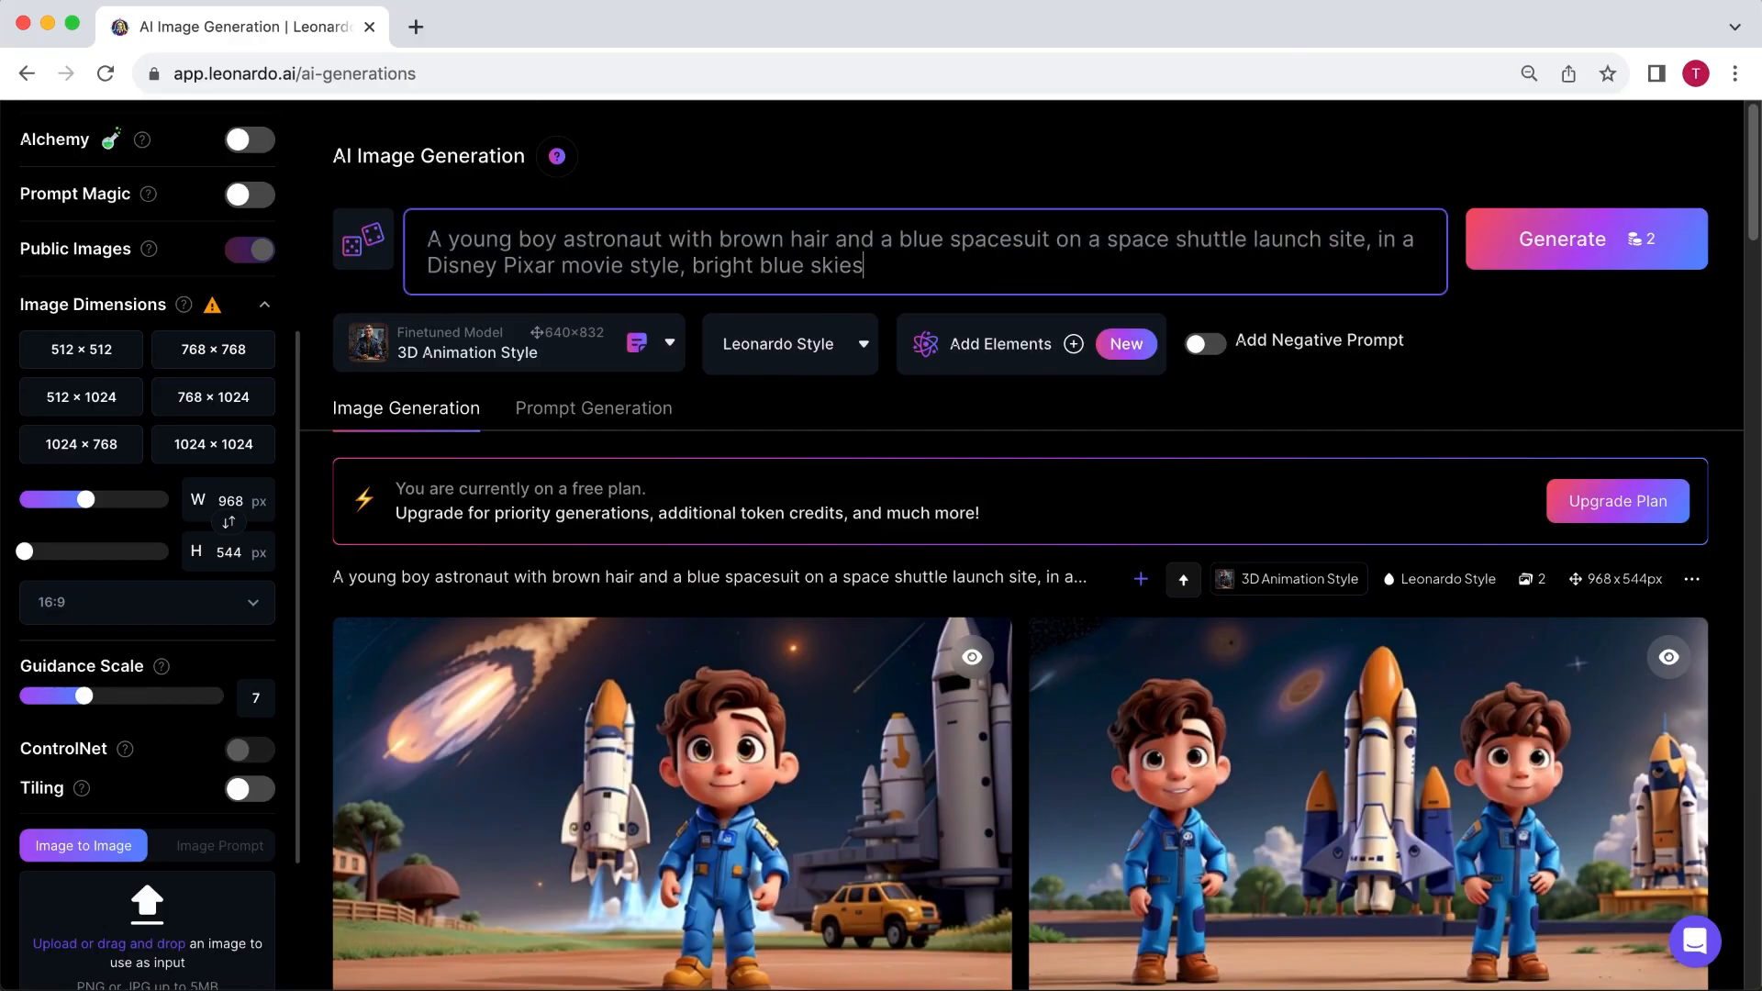
- Add the negative prompt "multiple characters, in space, space shuttle taking off" and generate the images again
{"action": "left_click", "coordinate": [1204, 345]}
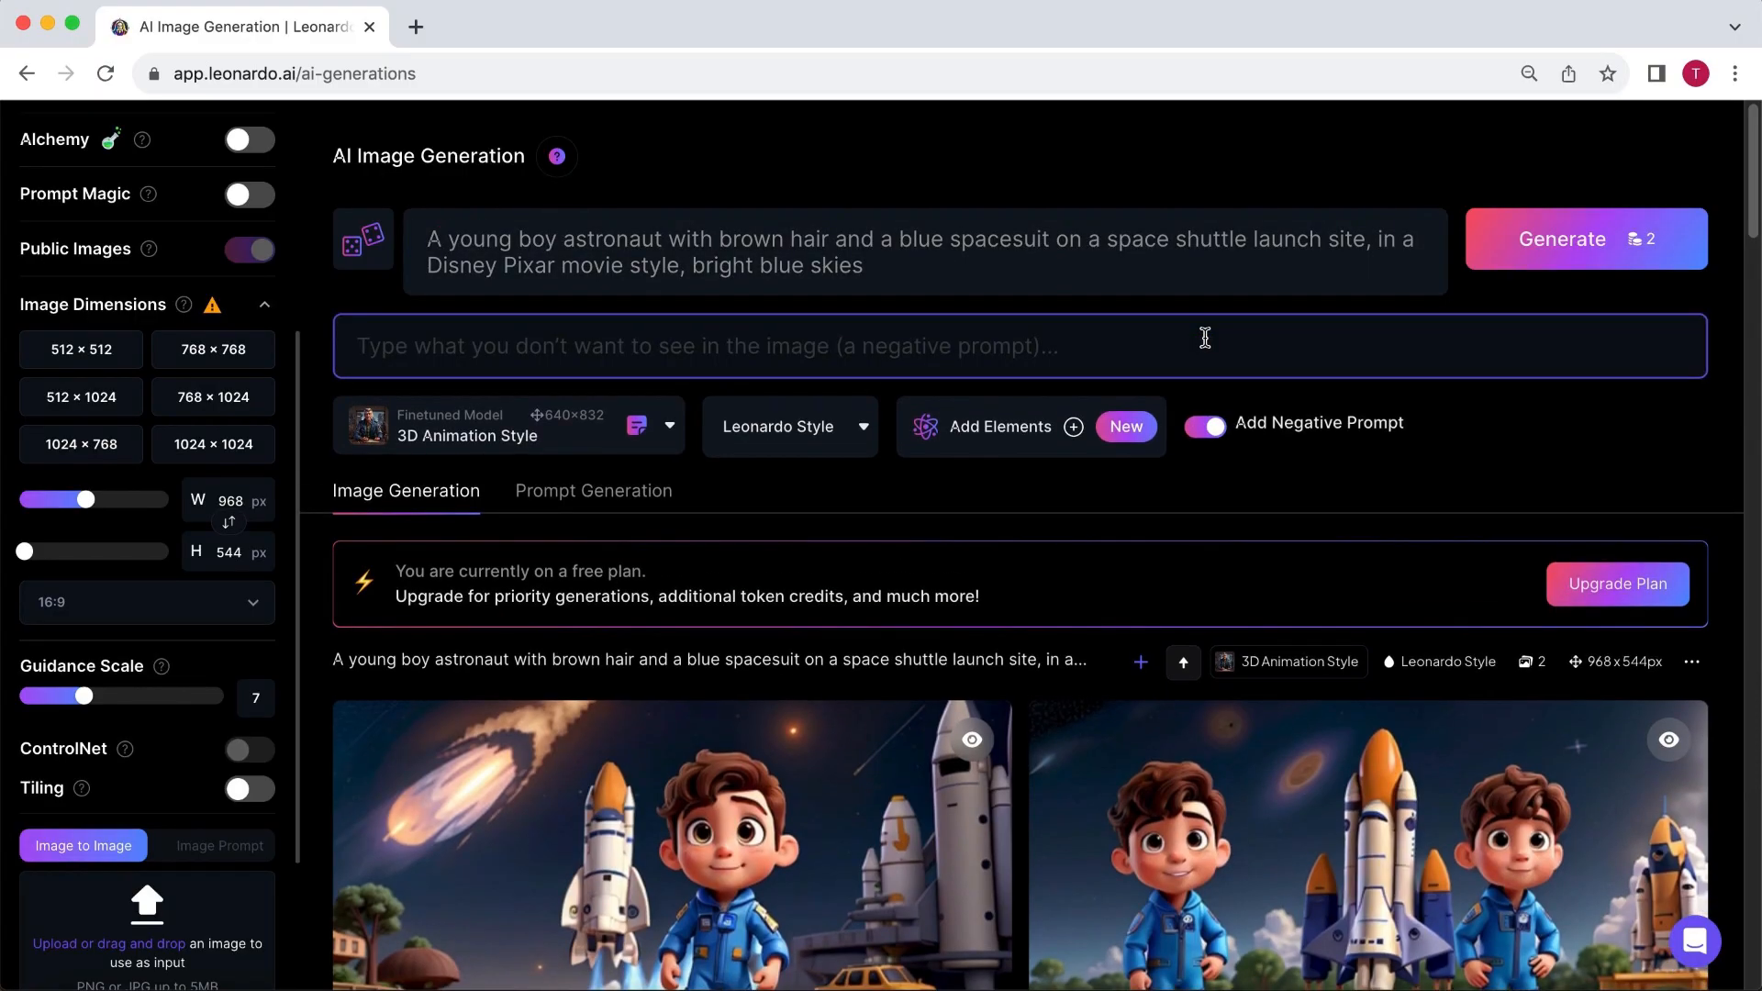
{"action": "left_click", "coordinate": [936, 345]}
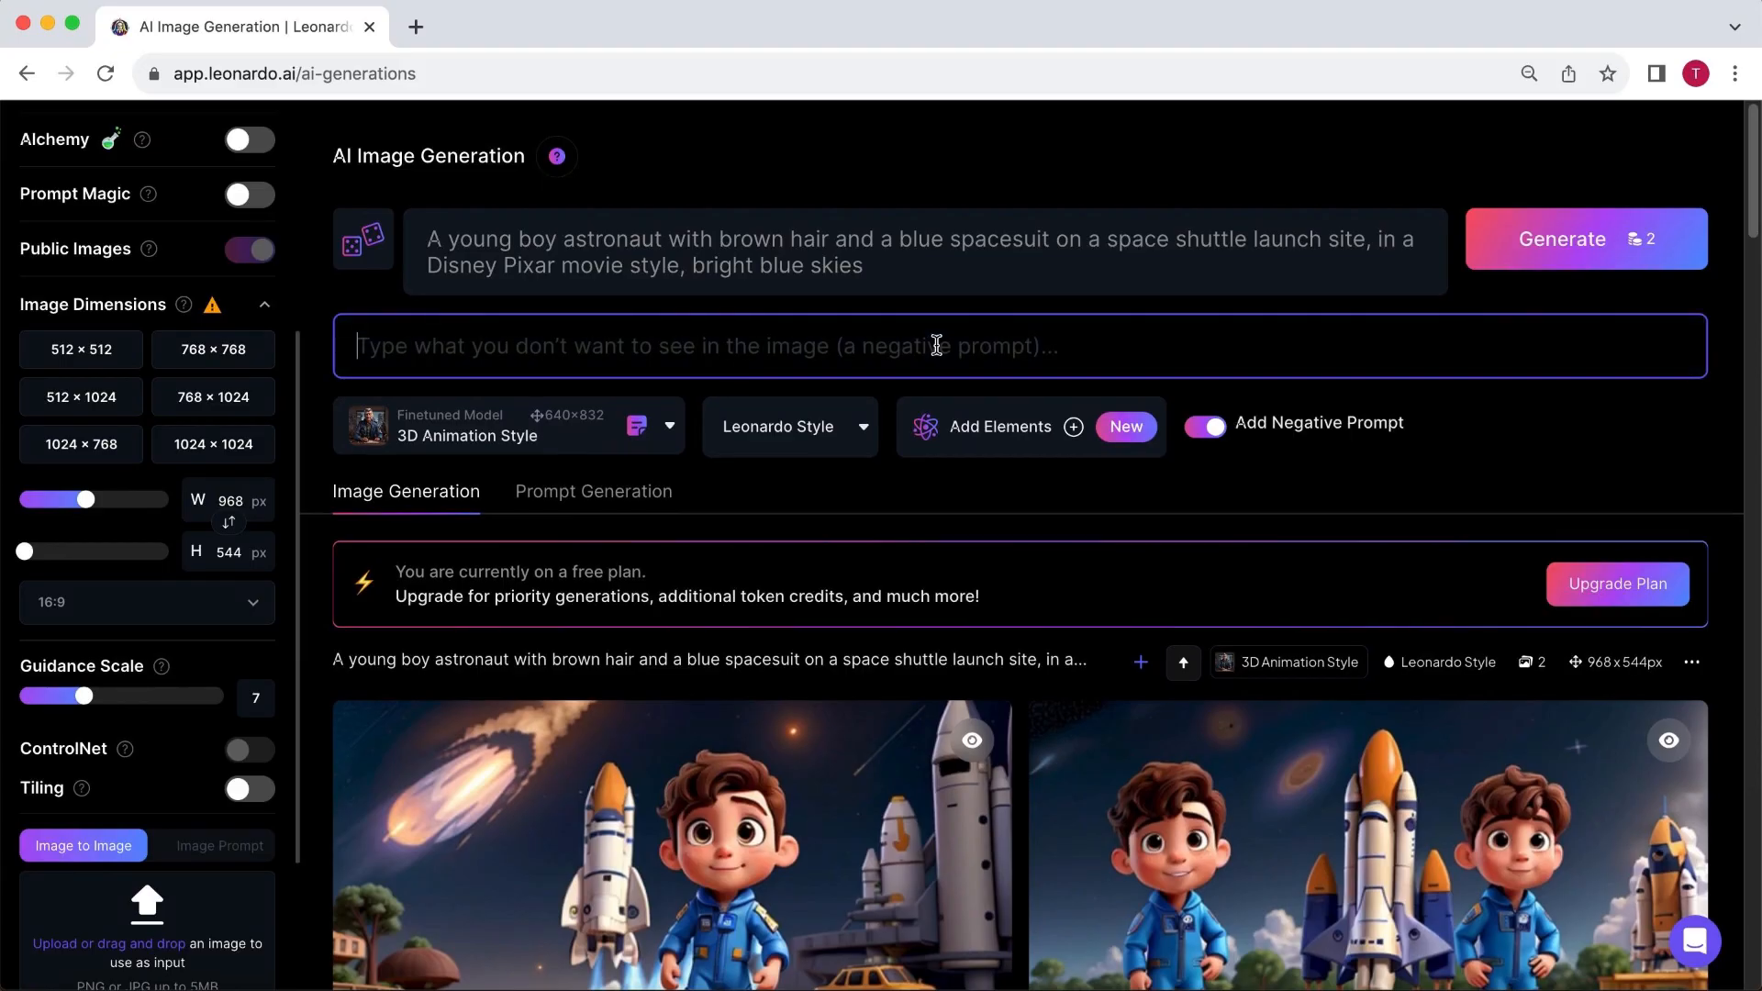
{"action": "type", "text": "multiple char"}
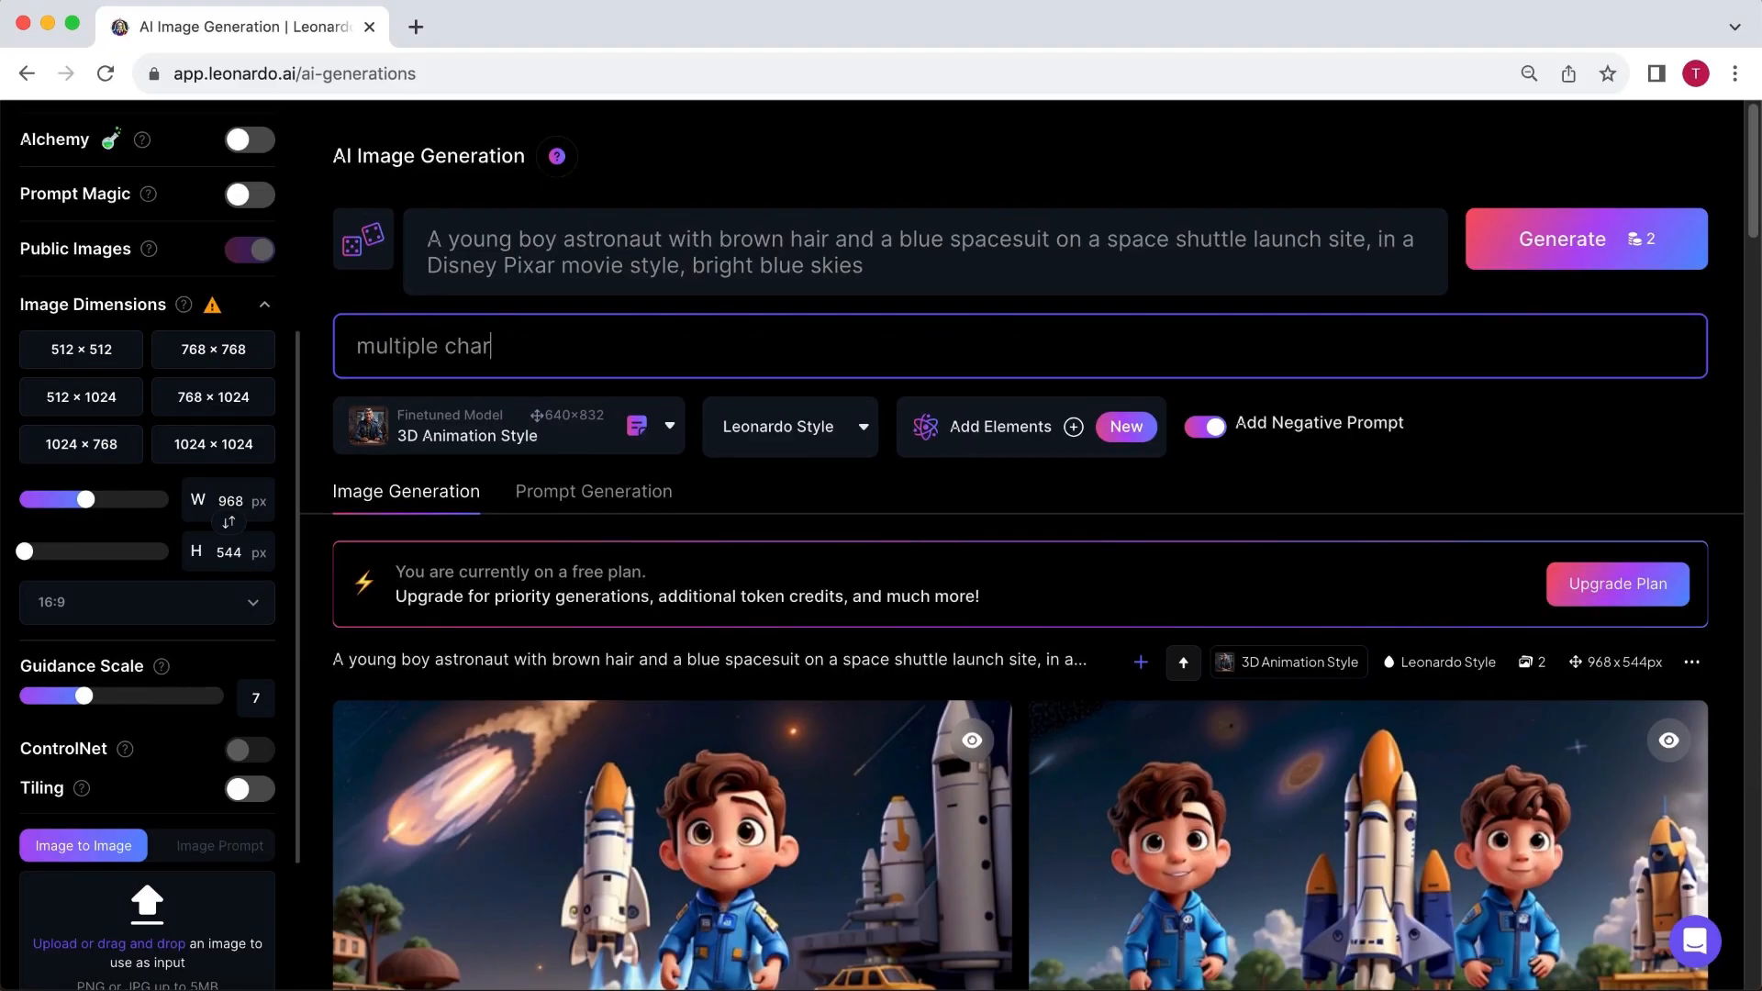
{"action": "type", "text": "acters  in space, space shuttle taking off"}
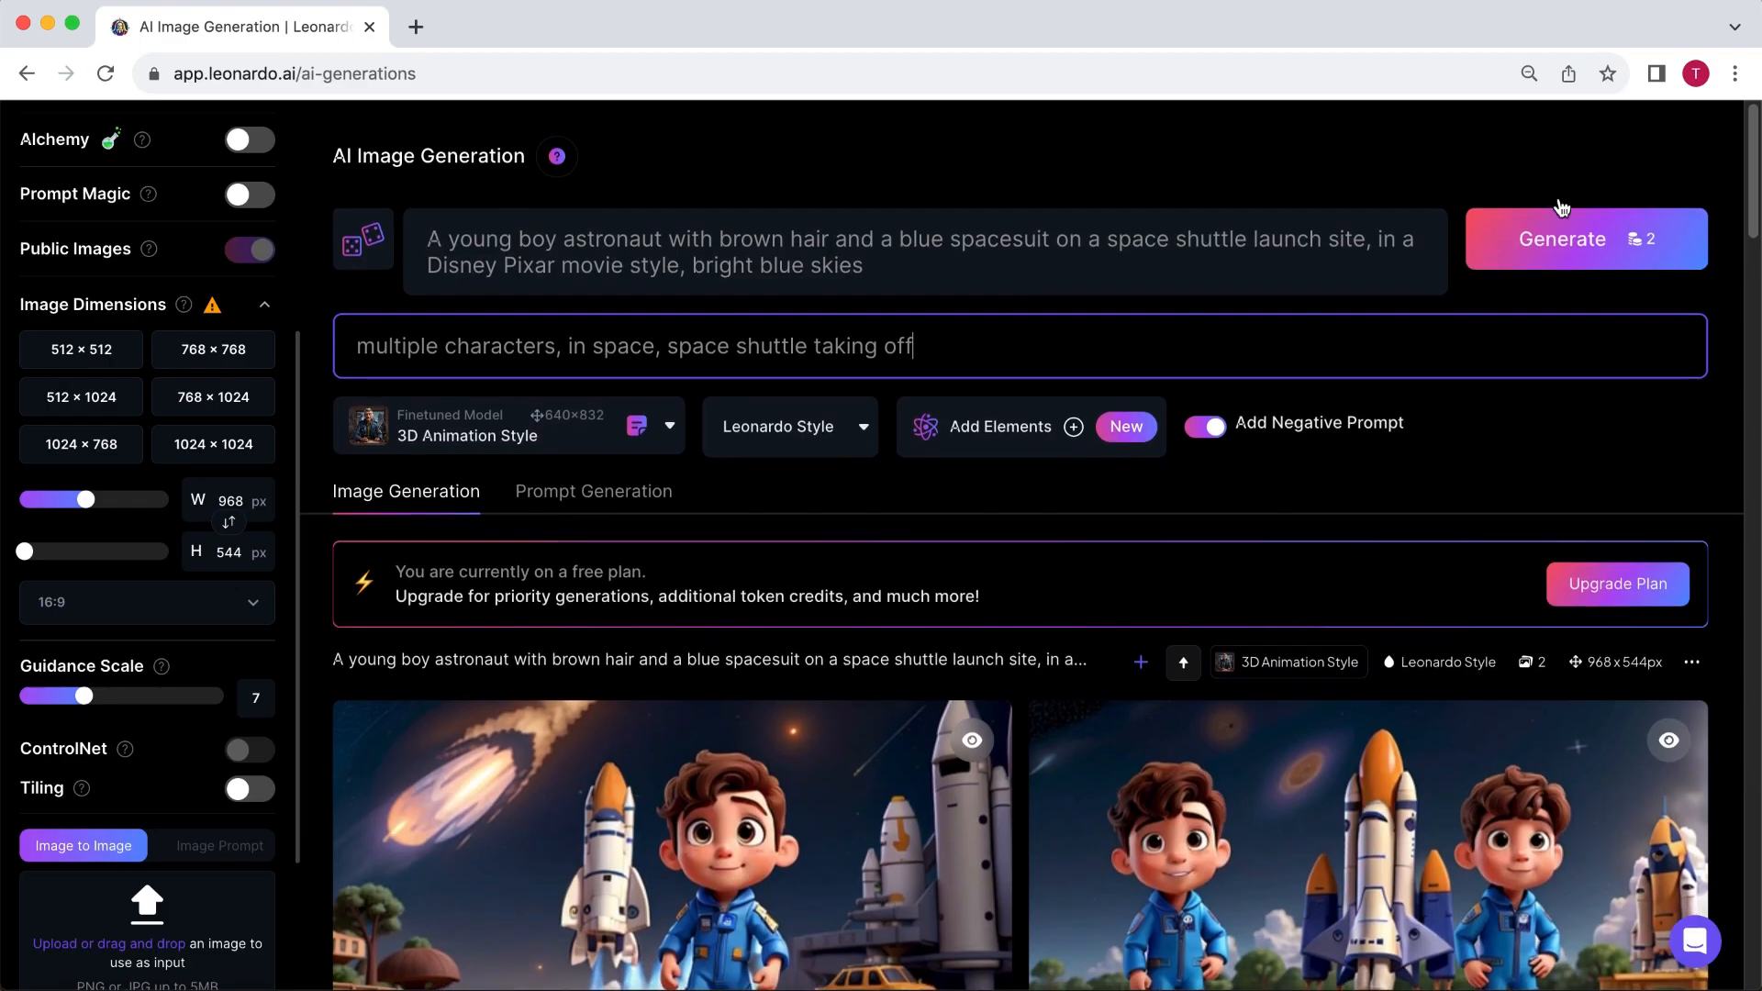
{"action": "left_click", "coordinate": [1566, 236]}
- Upscale the new image with the orange rocket using HD Crisp Upscale and download the upscaled version
{"action": "scroll", "coordinate": [1729, 348], "scroll_direction": "down", "scroll_amount": 2}
{"action": "scroll", "coordinate": [1729, 348], "scroll_direction": "down", "scroll_amount": 2}
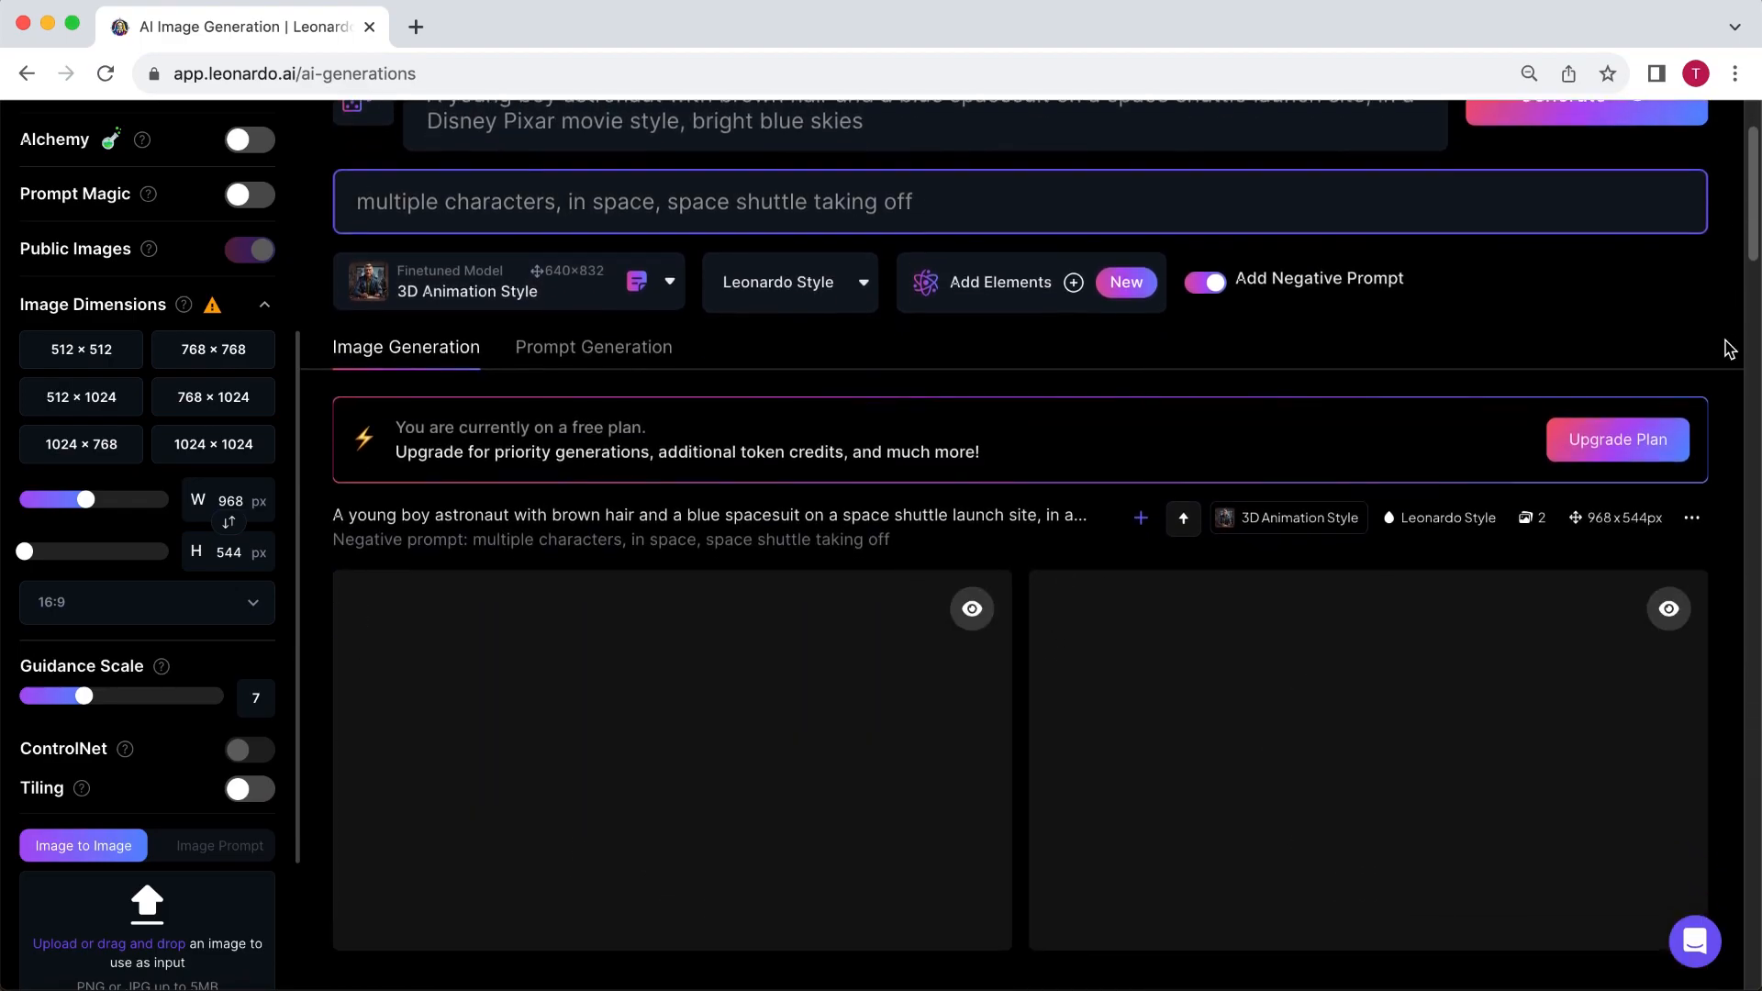
{"action": "scroll", "coordinate": [1729, 349], "scroll_direction": "down", "scroll_amount": 1}
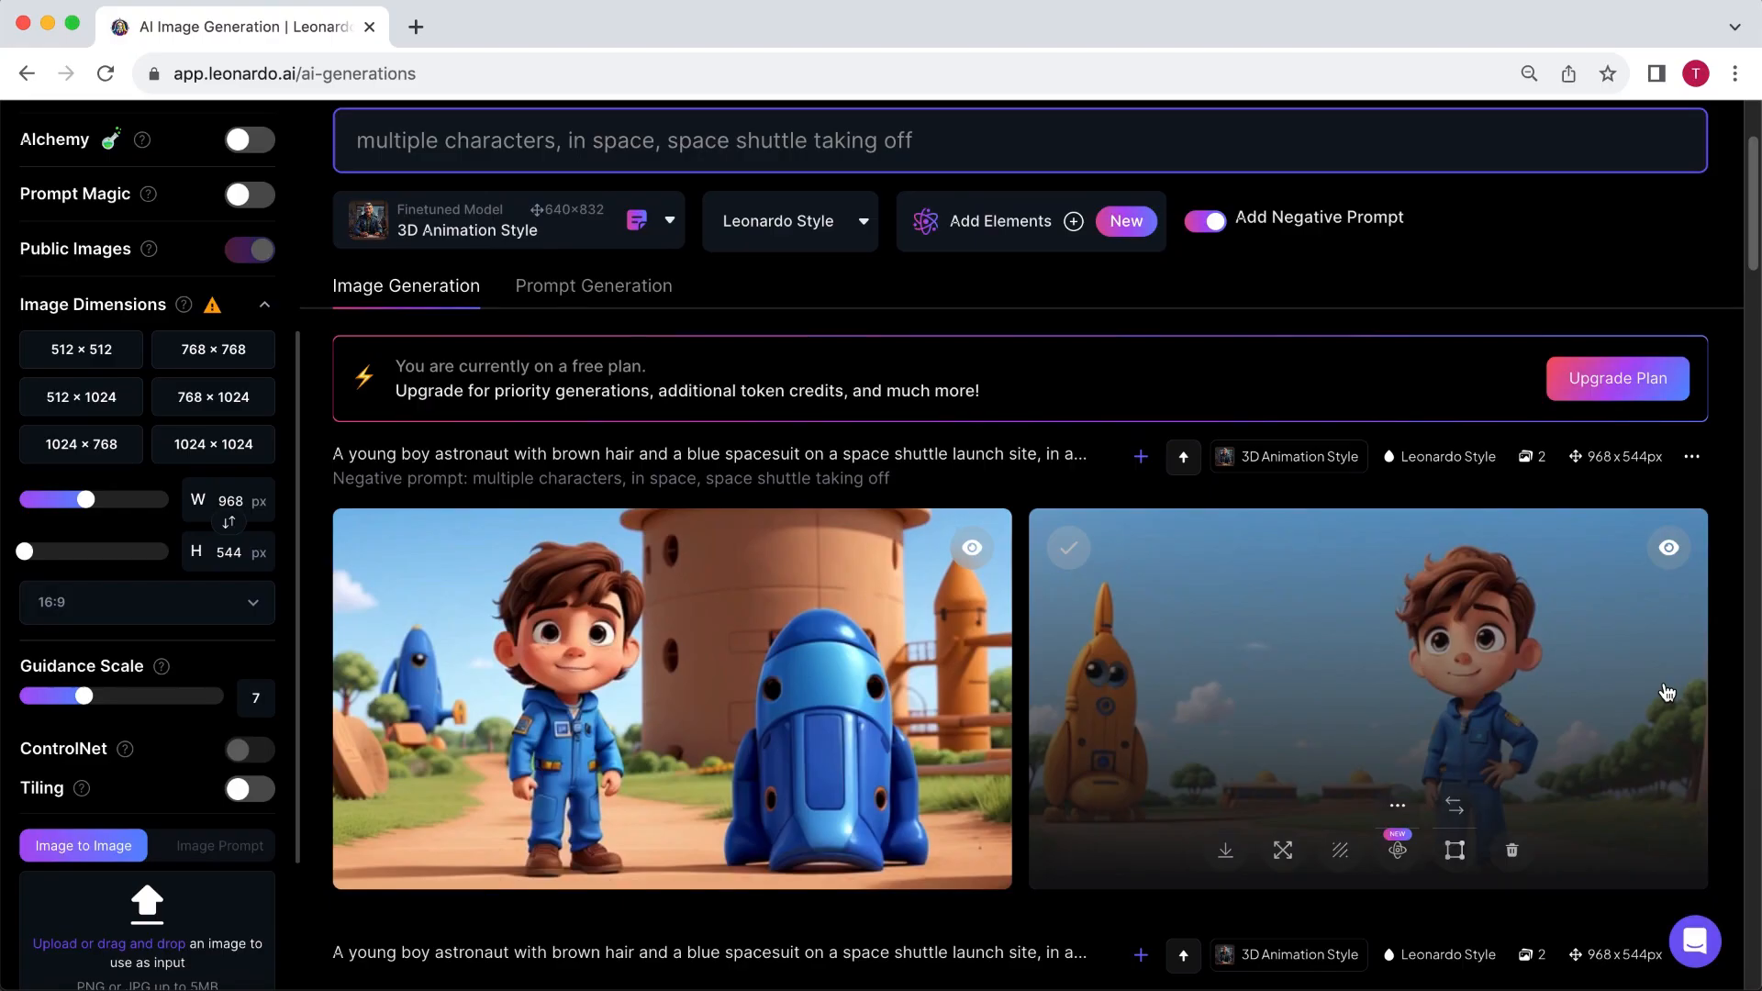
{"action": "left_click", "coordinate": [1396, 819]}
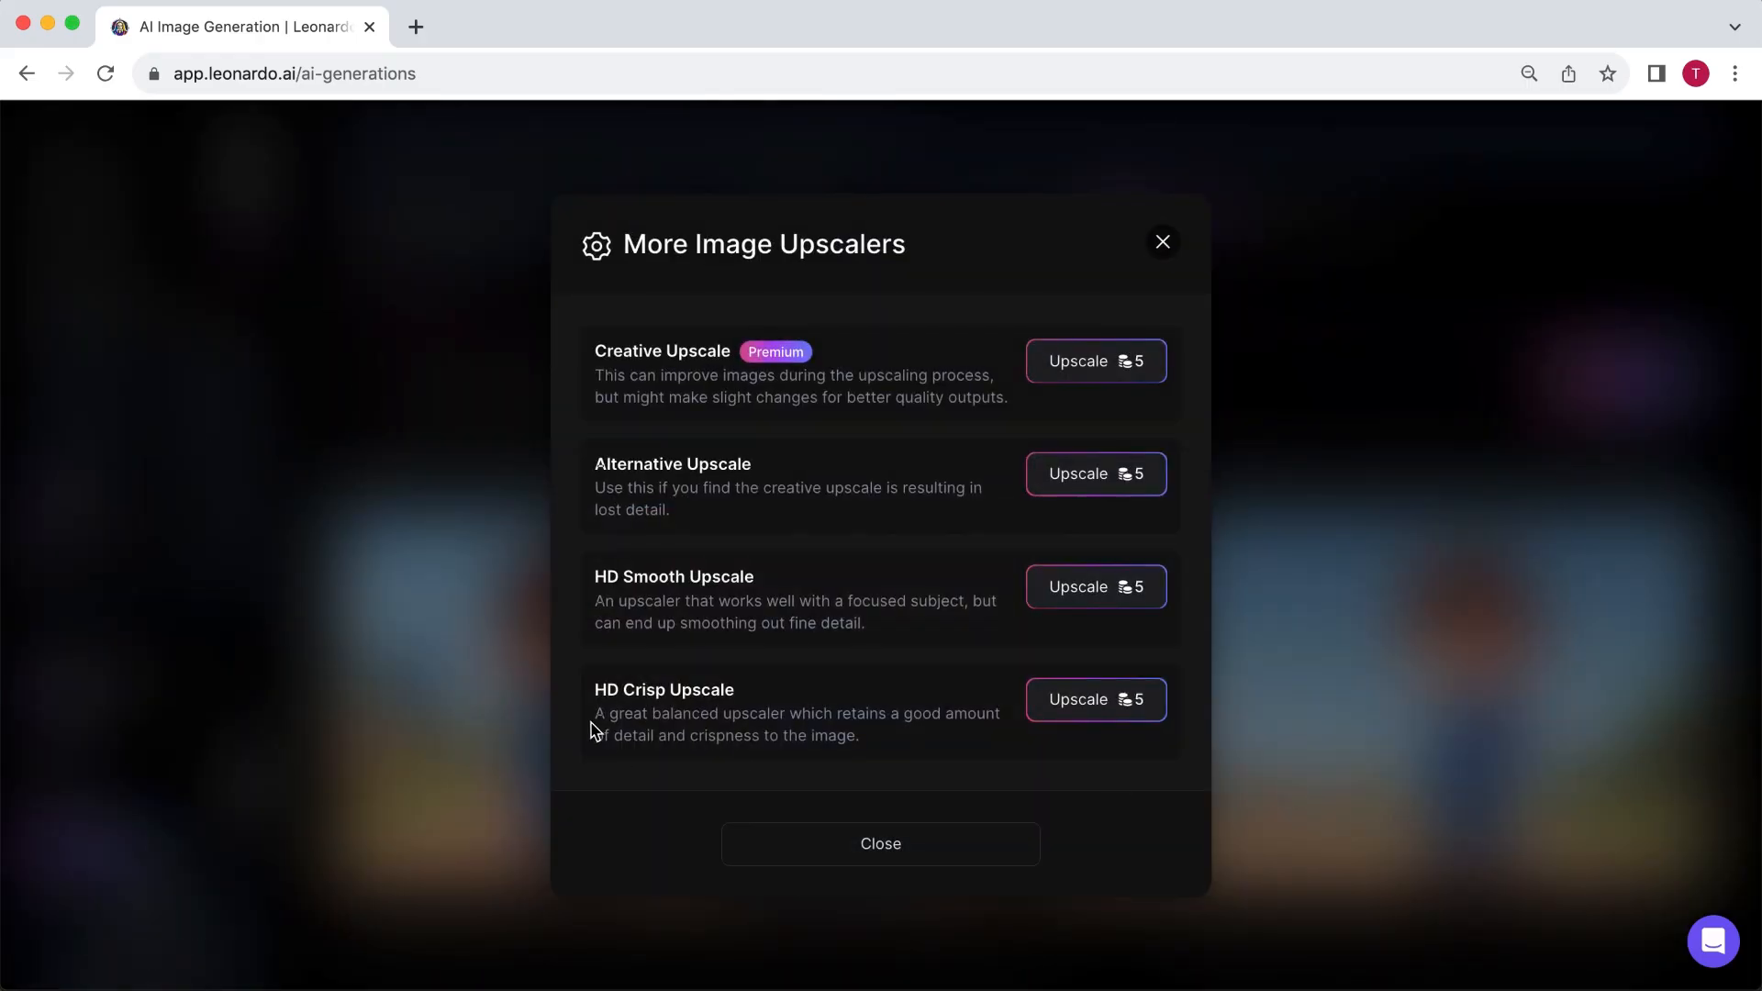
{"action": "left_click", "coordinate": [1092, 714]}
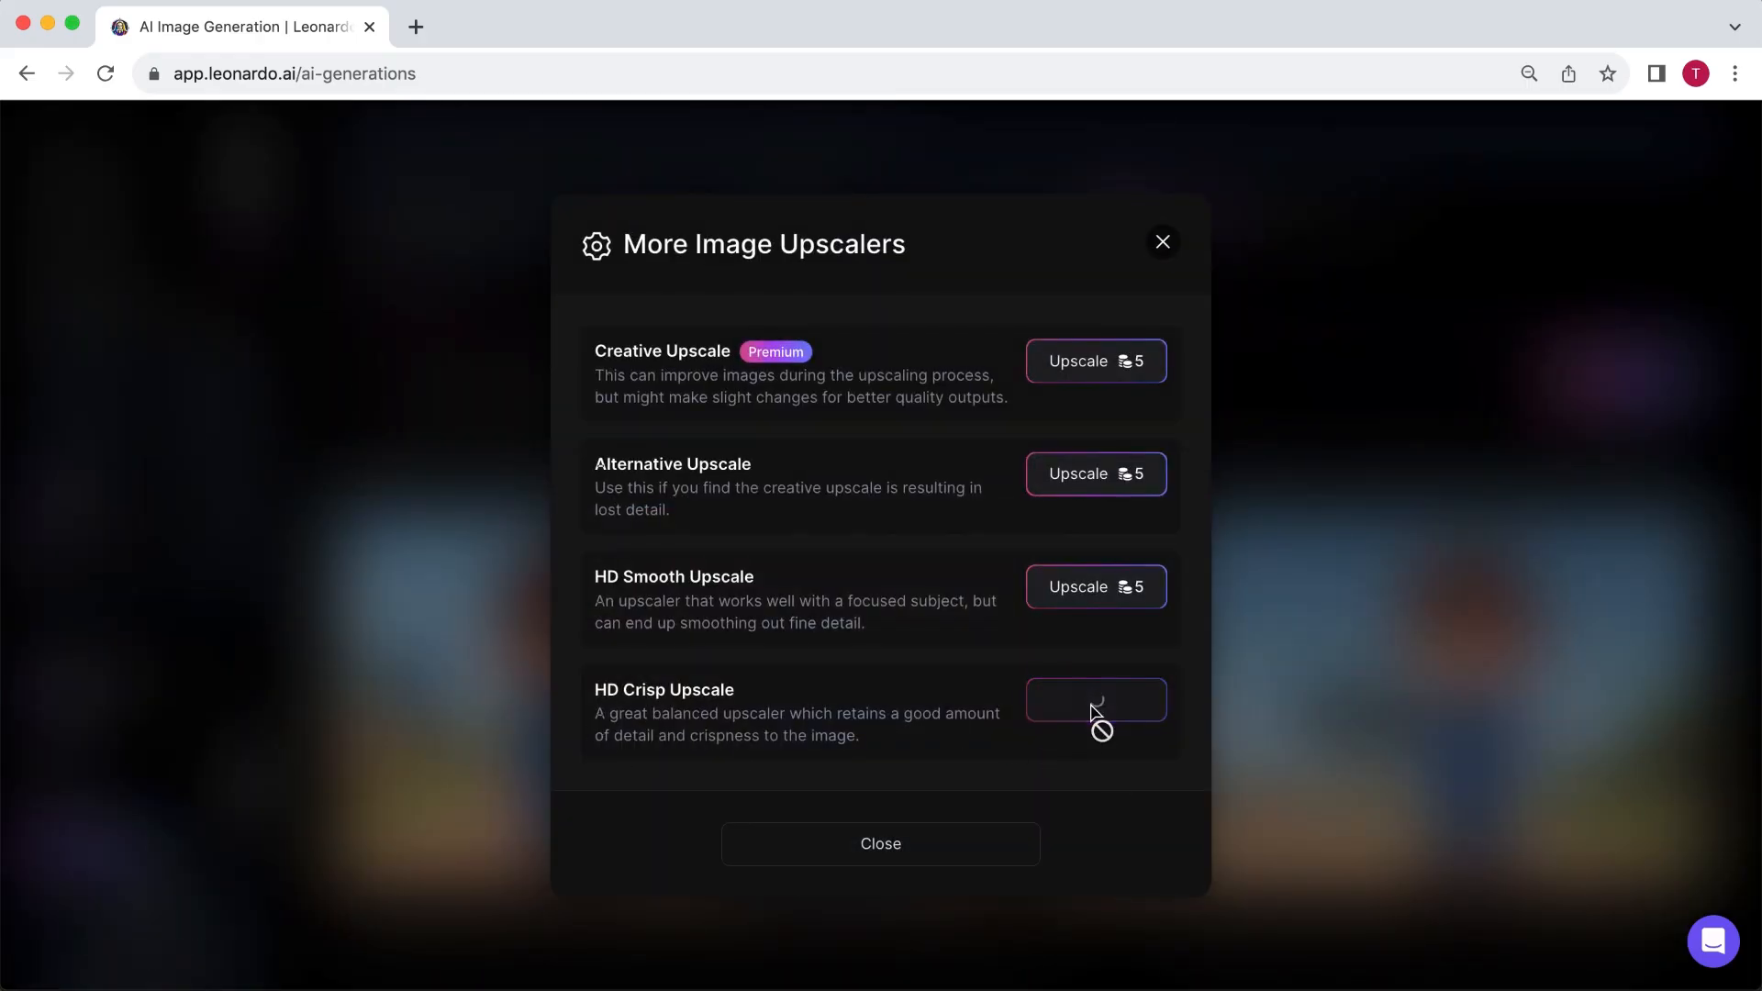
{"action": "left_click", "coordinate": [1094, 712]}
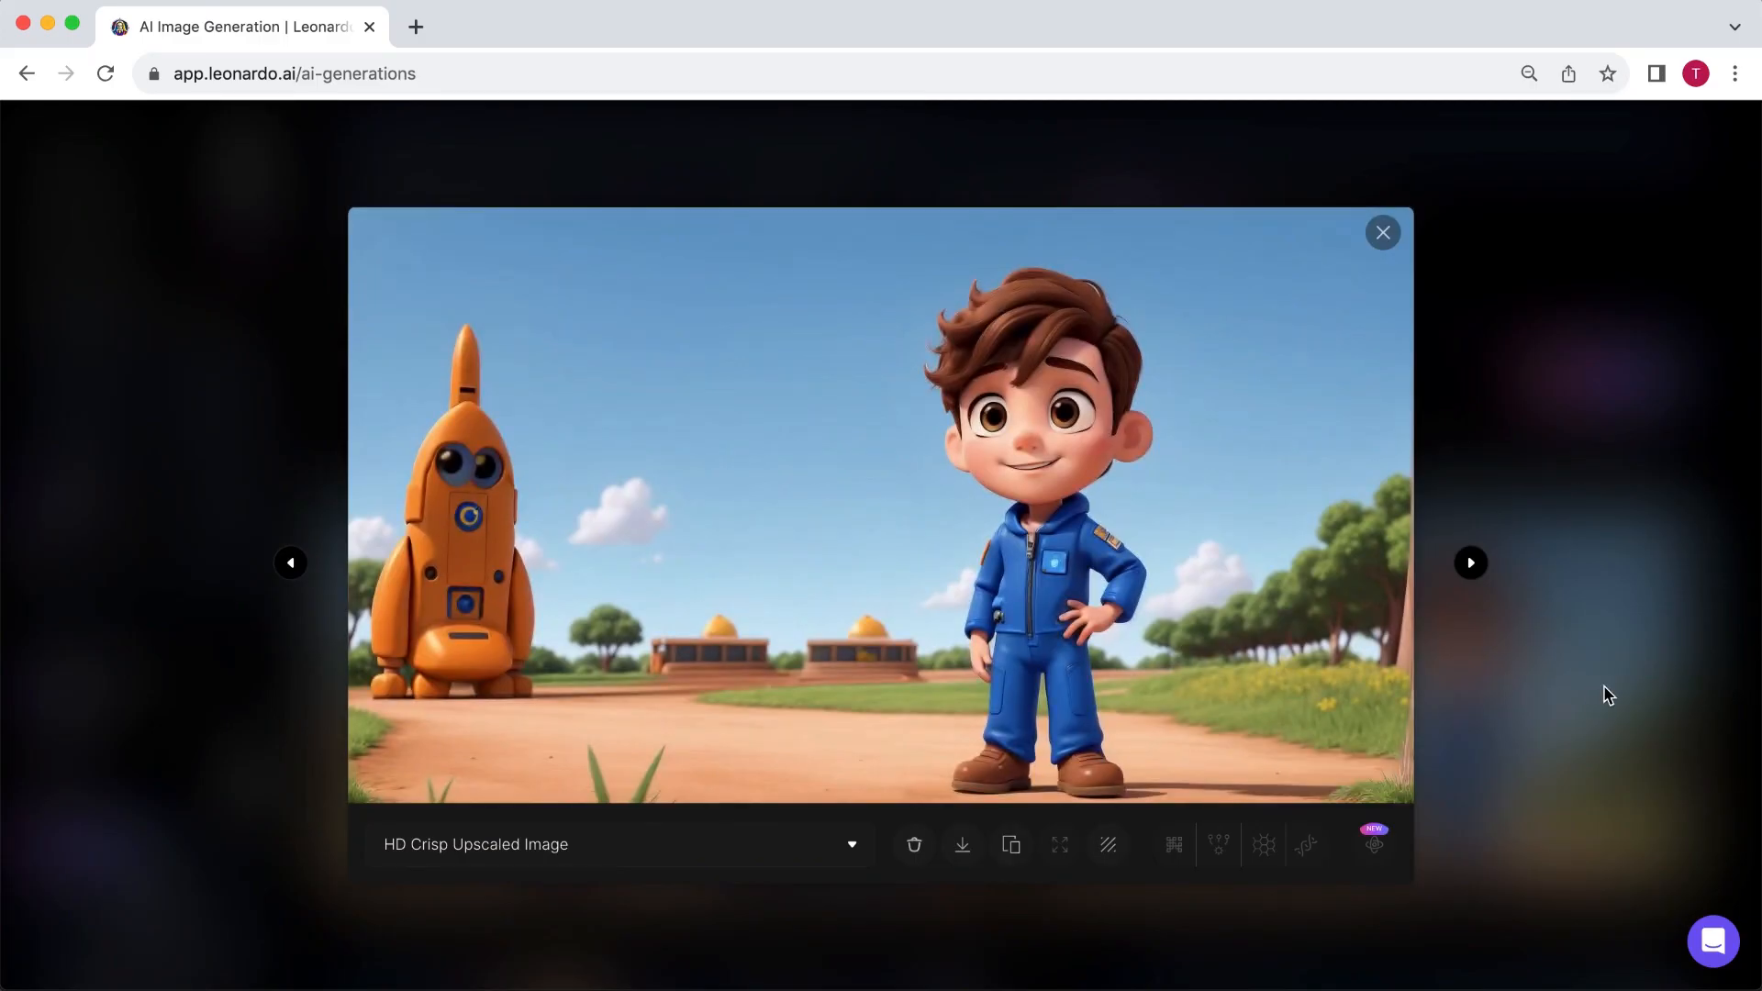
{"action": "left_click", "coordinate": [962, 844]}
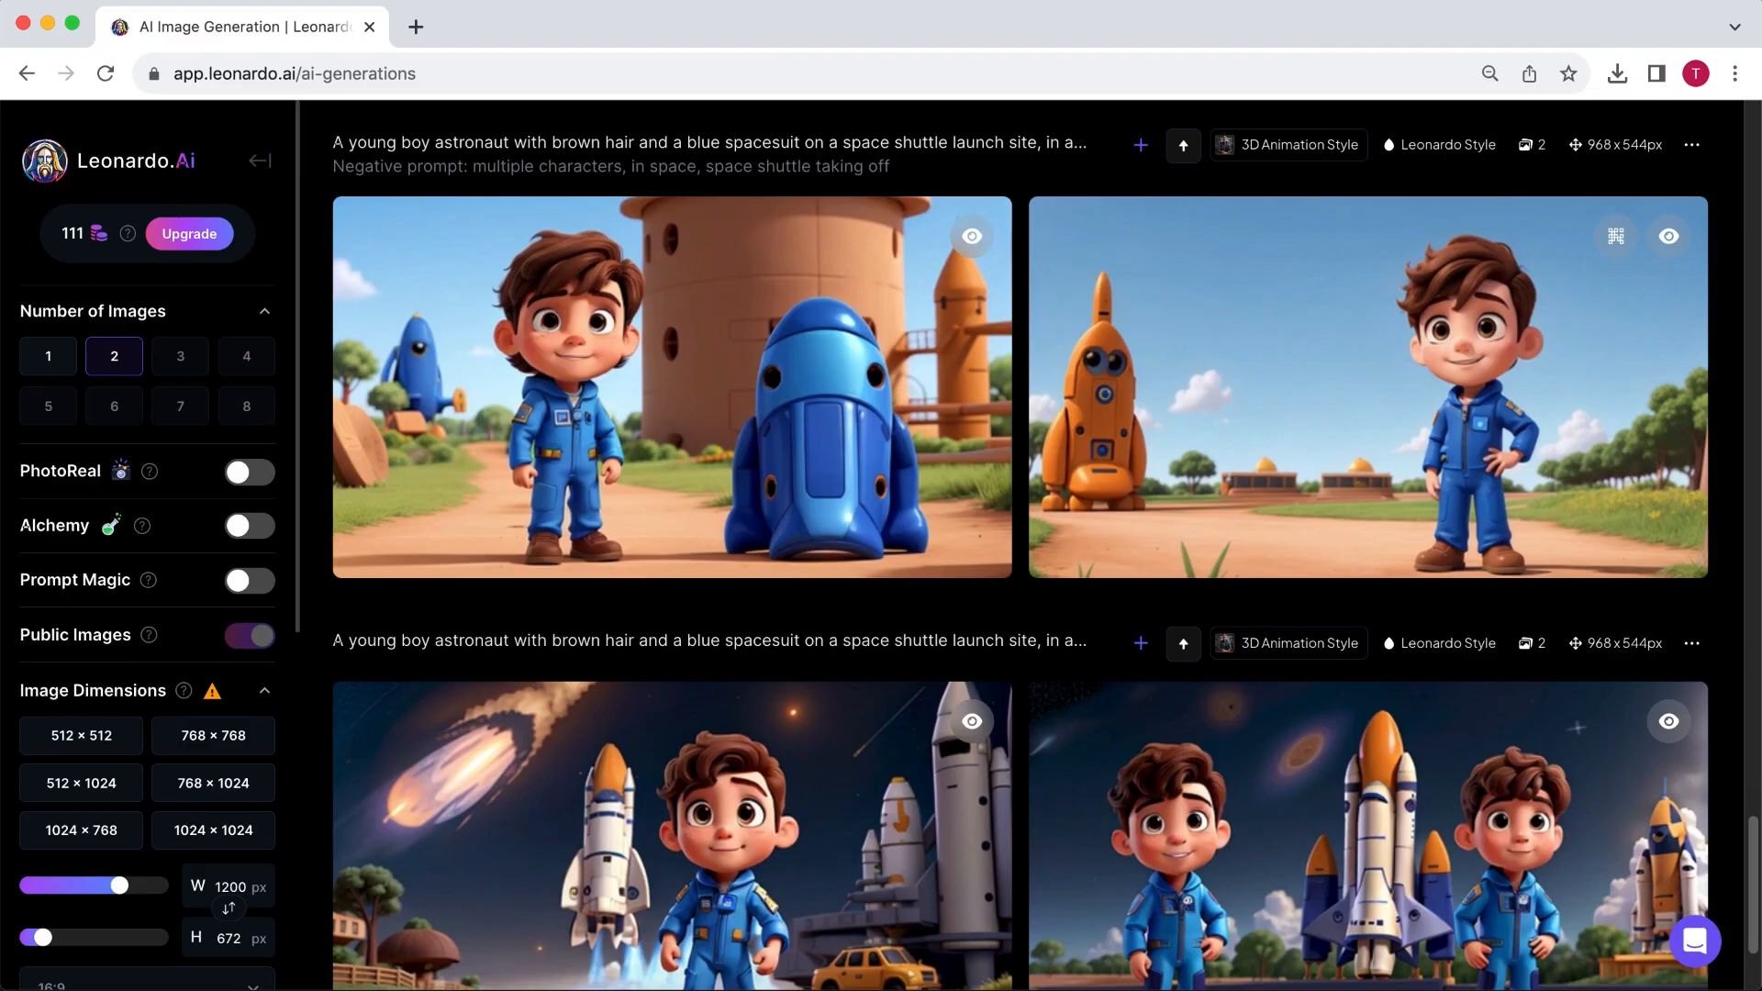
- Search Google Images in a new tab for "star wars hyperspace" and open the Inverse picture of a spacecraft cockpit
{"action": "left_click", "coordinate": [414, 30]}
{"action": "type", "text": "star wars hyperspace"}
{"action": "key", "text": "Return"}
{"action": "left_click", "coordinate": [284, 229]}
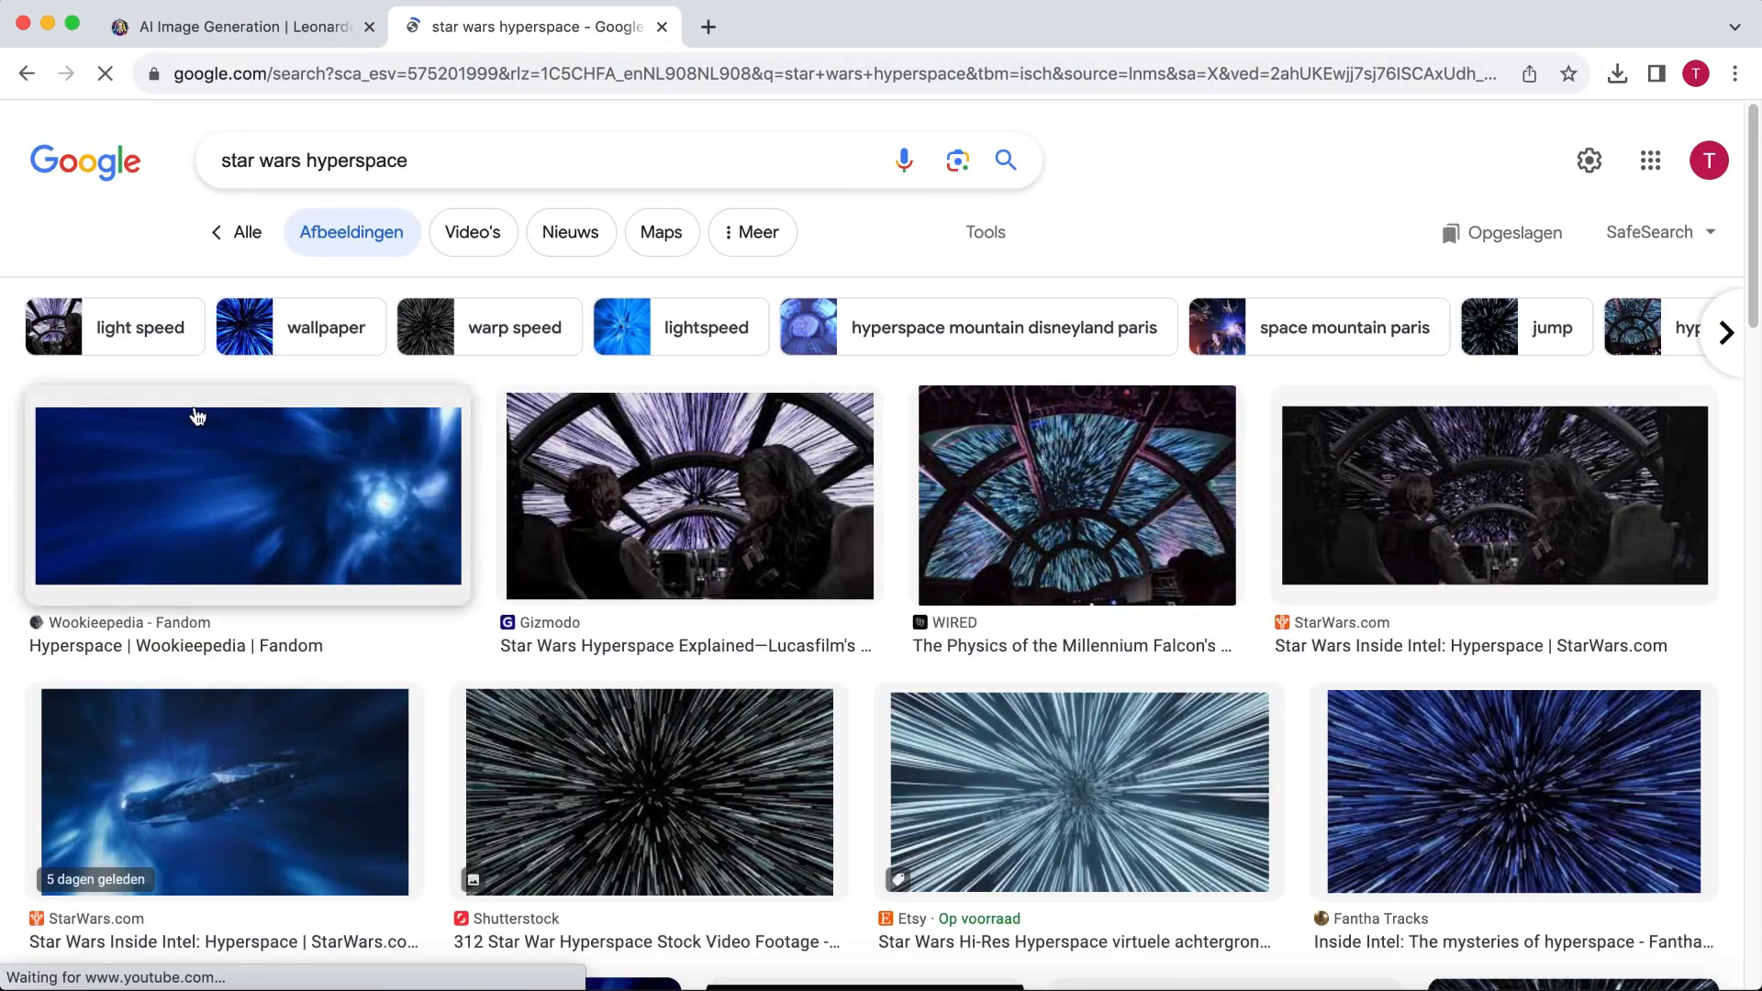
{"action": "scroll", "coordinate": [55, 393], "scroll_direction": "down", "scroll_amount": 20}
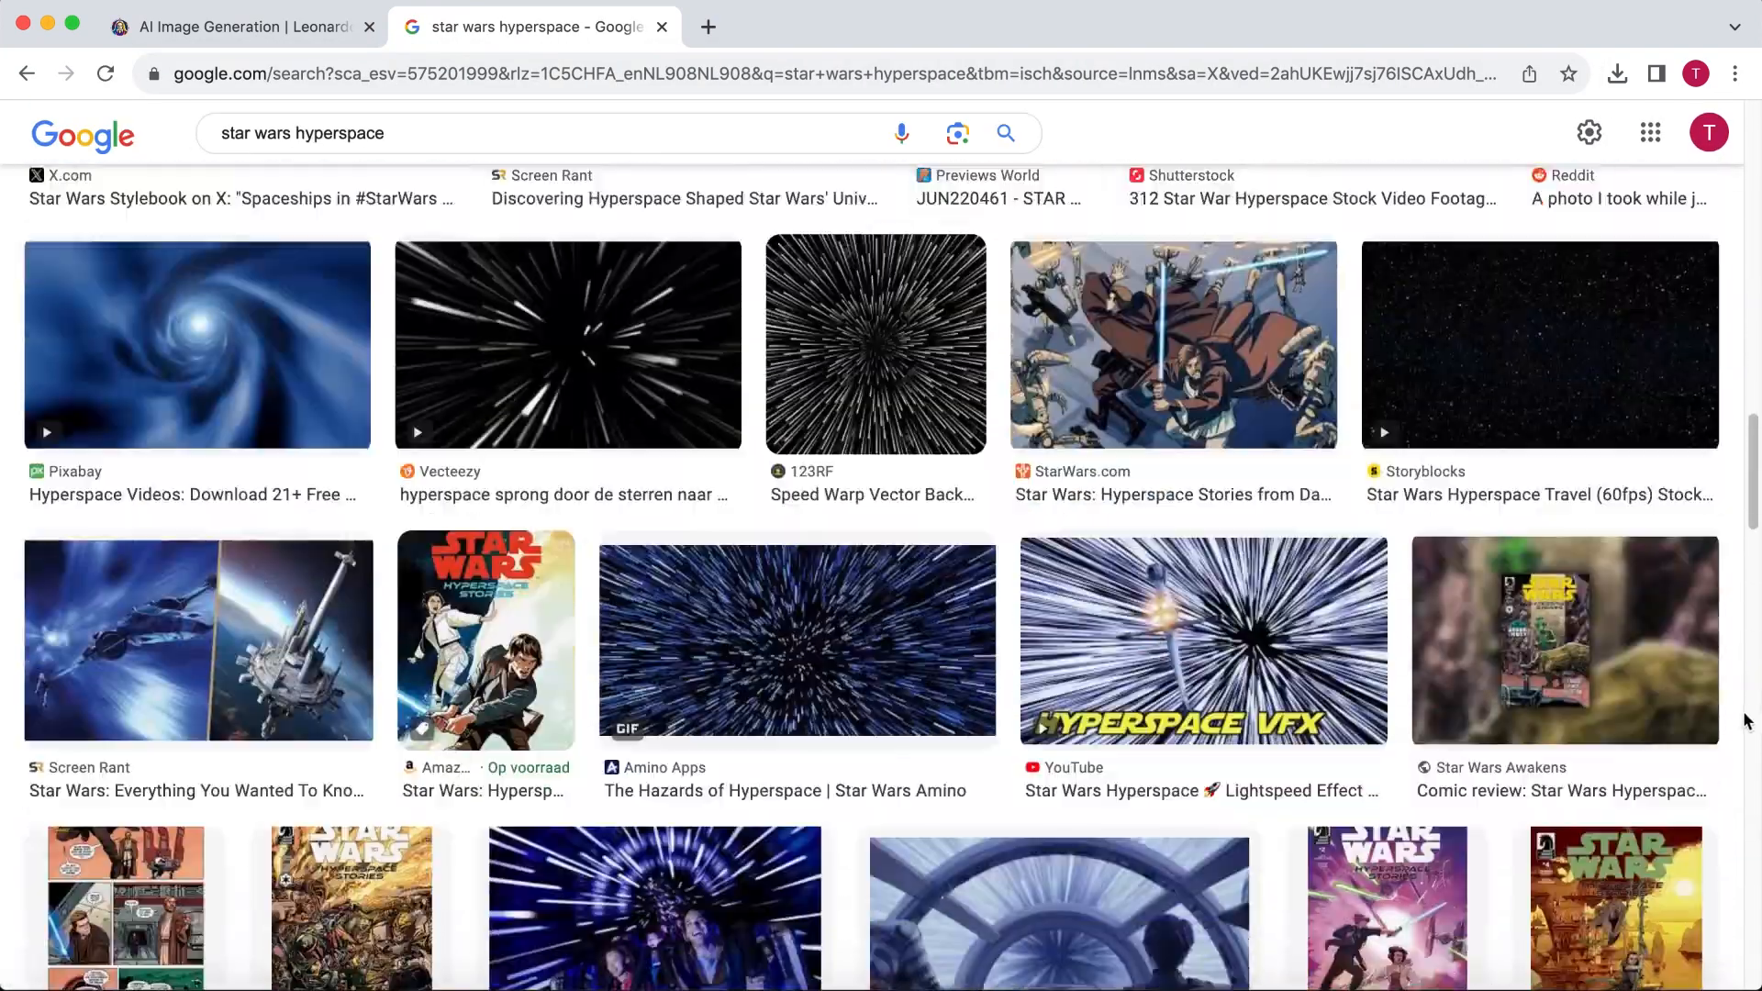
{"action": "scroll", "coordinate": [1746, 720], "scroll_direction": "down", "scroll_amount": 3}
{"action": "left_click", "coordinate": [1171, 729]}
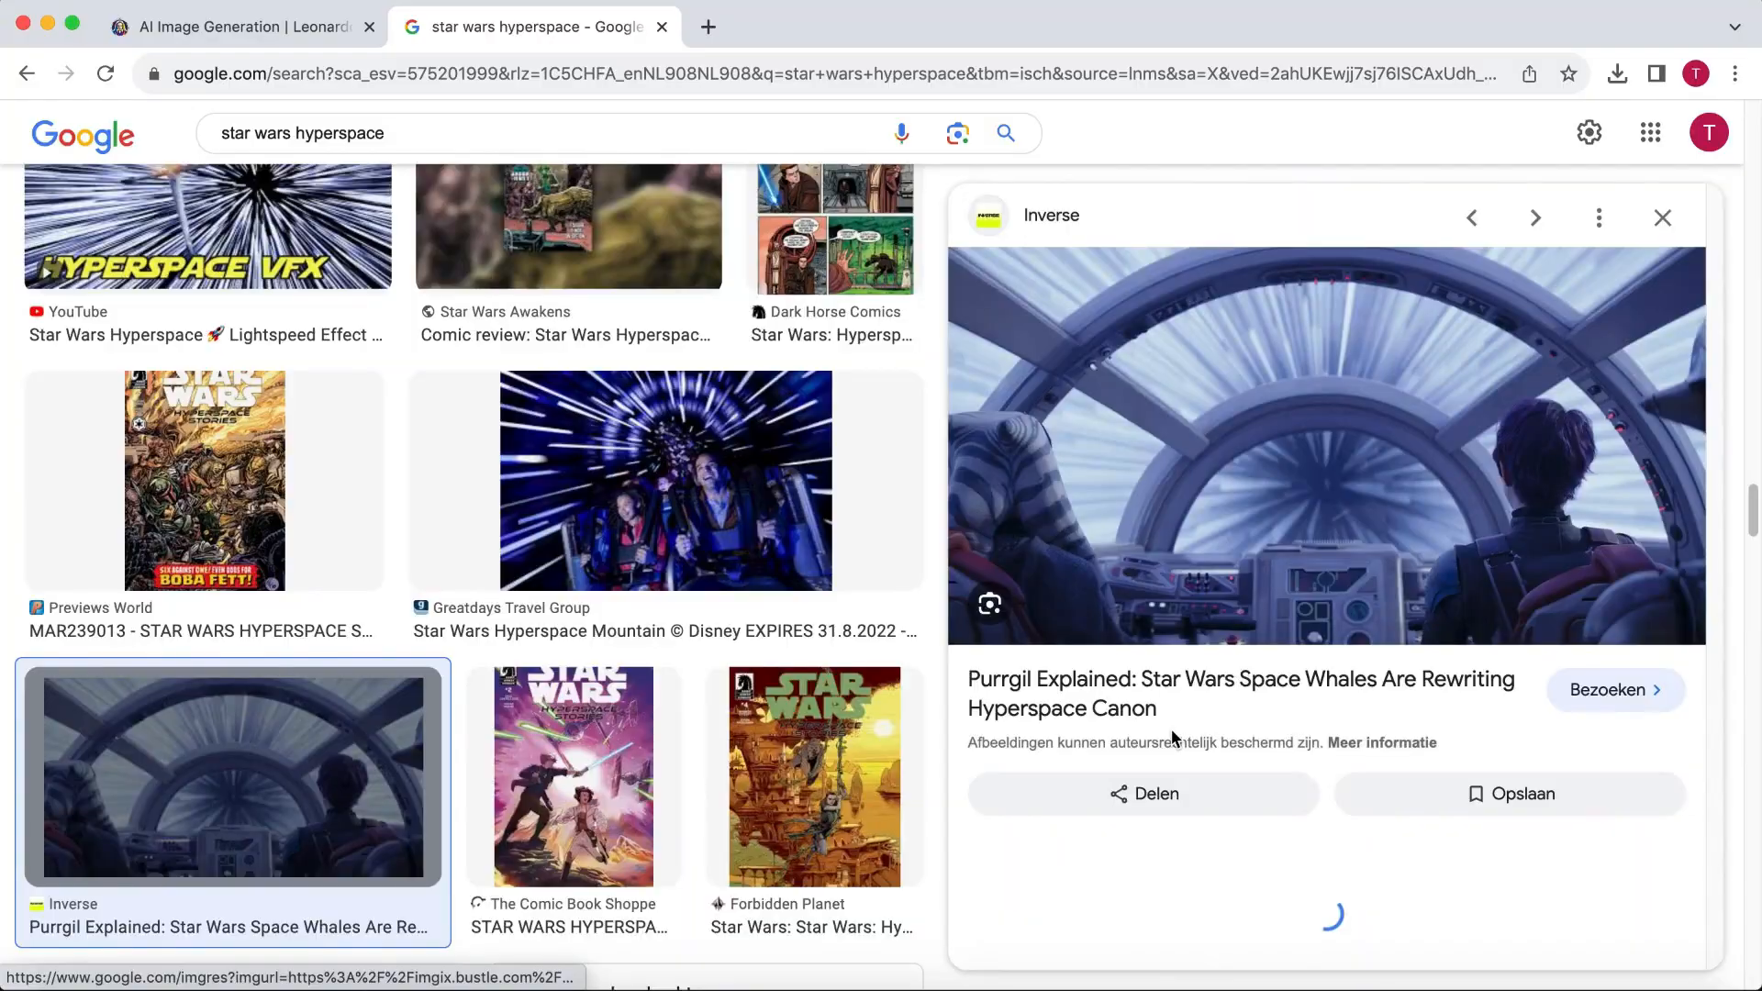
- Switch back to Leonardo.Ai and upload the hyperspace cockpit picture as the Image to Image input
{"action": "left_click", "coordinate": [275, 32]}
{"action": "scroll", "coordinate": [276, 402], "scroll_direction": "down", "scroll_amount": 5}
{"action": "scroll", "coordinate": [275, 402], "scroll_direction": "down", "scroll_amount": 2}
{"action": "left_click", "coordinate": [145, 705]}
- Generate images from "A young boy astronaut in a blue spacesuit with brown hair sitting in a spacecraft going into hyperspace, in a disney pixar movie style"
{"action": "double_click", "coordinate": [520, 262]}
{"action": "left_click", "coordinate": [519, 261]}
{"action": "type", "text": "A young boy astronaut in a blue spacesuit with brown hair sitting in a spacecraft going"}
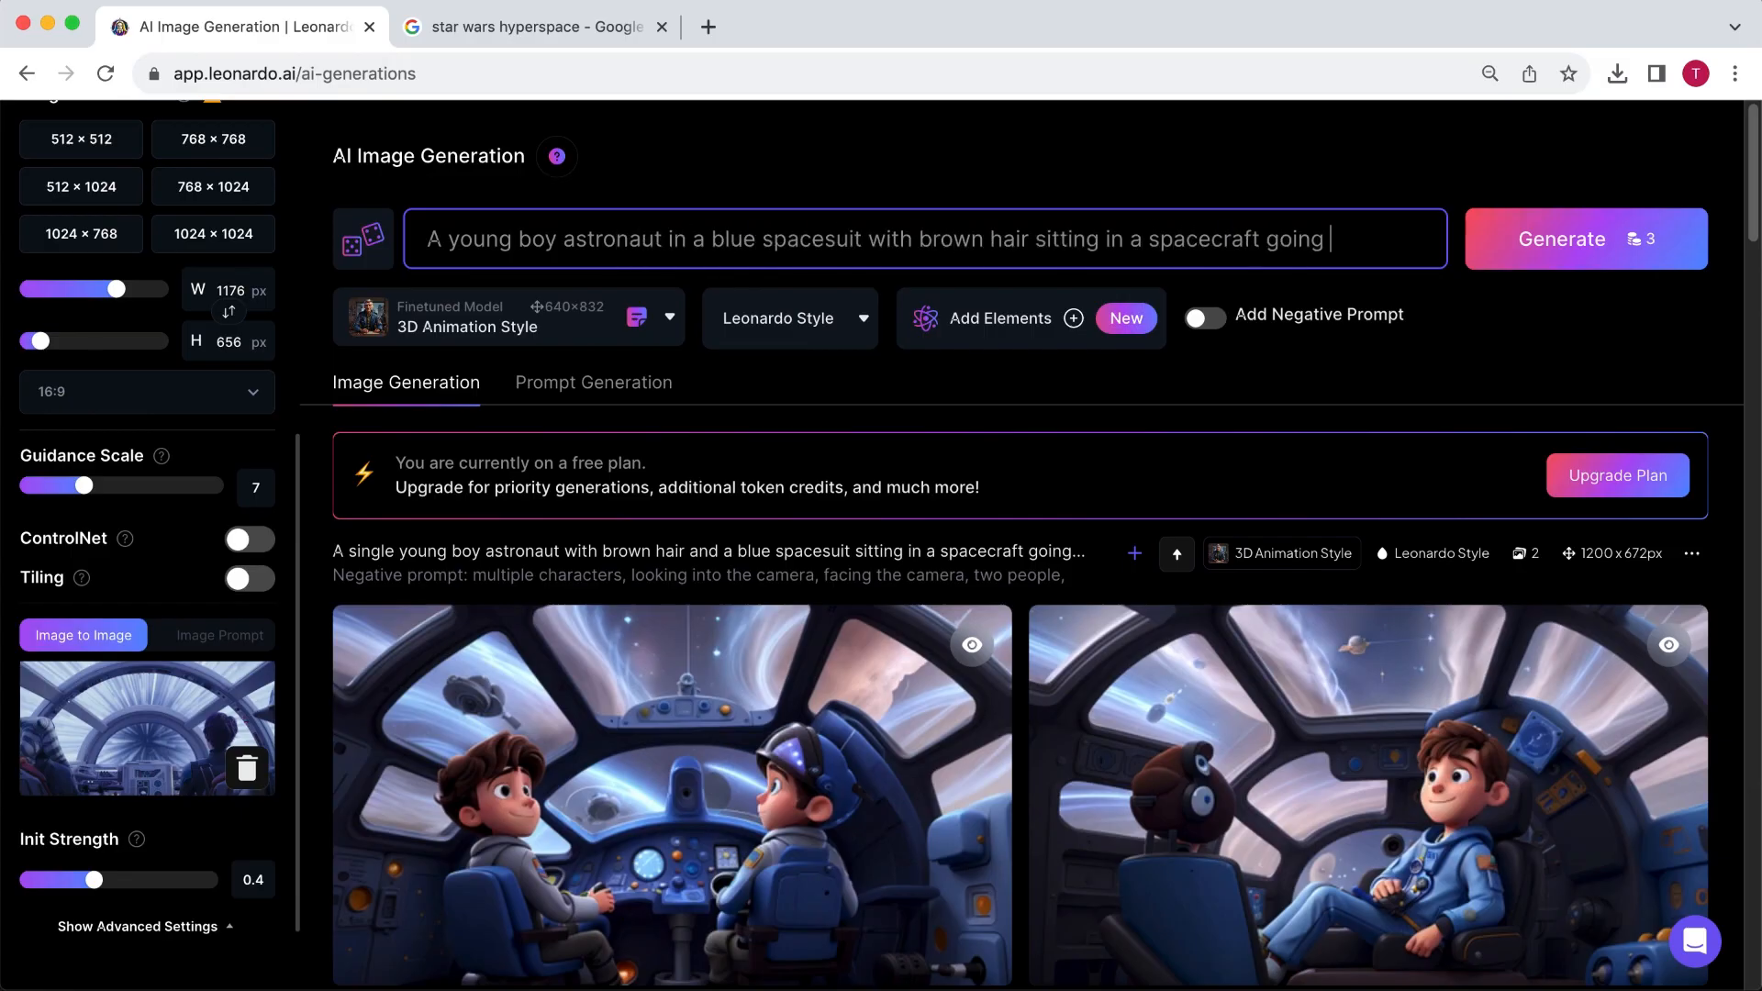
{"action": "type", "text": " into hyperspace, in a disney pixar movie style"}
{"action": "left_click", "coordinate": [1610, 242]}
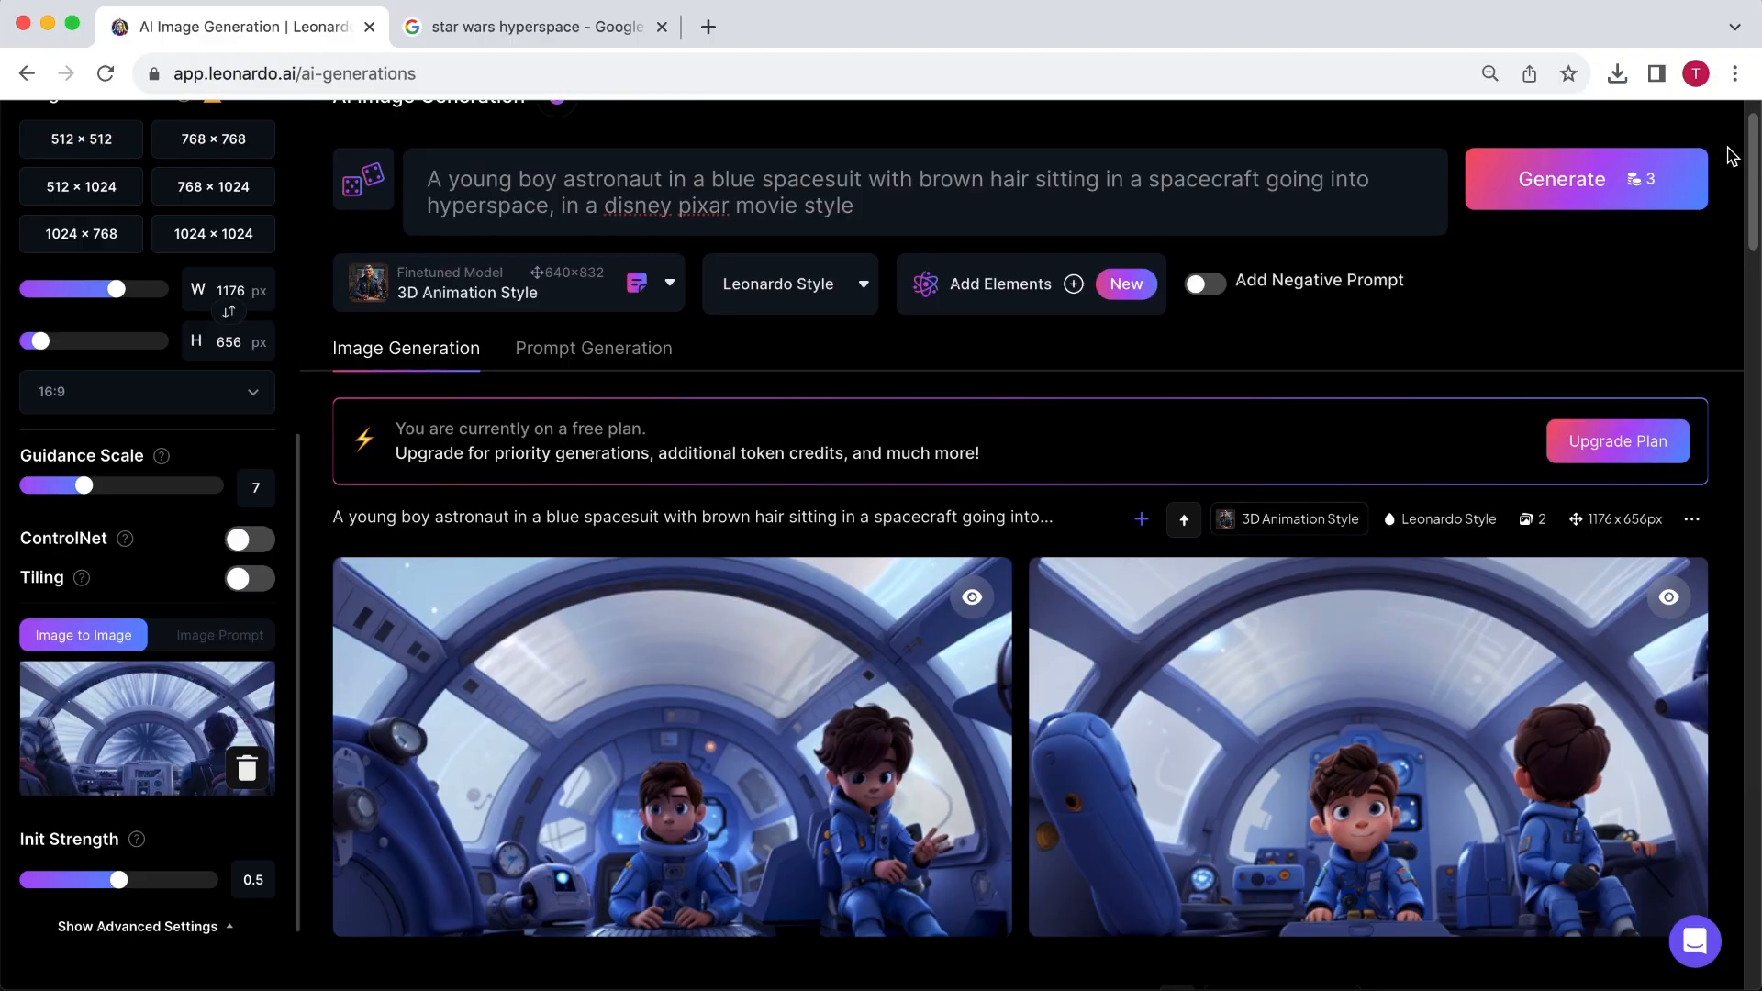
- Add the negative prompt "multiple characters, two people, characters facing towards the camera"
{"action": "left_click", "coordinate": [1204, 283]}
{"action": "type", "text": "multiple characters, two people, facing towards the camera"}
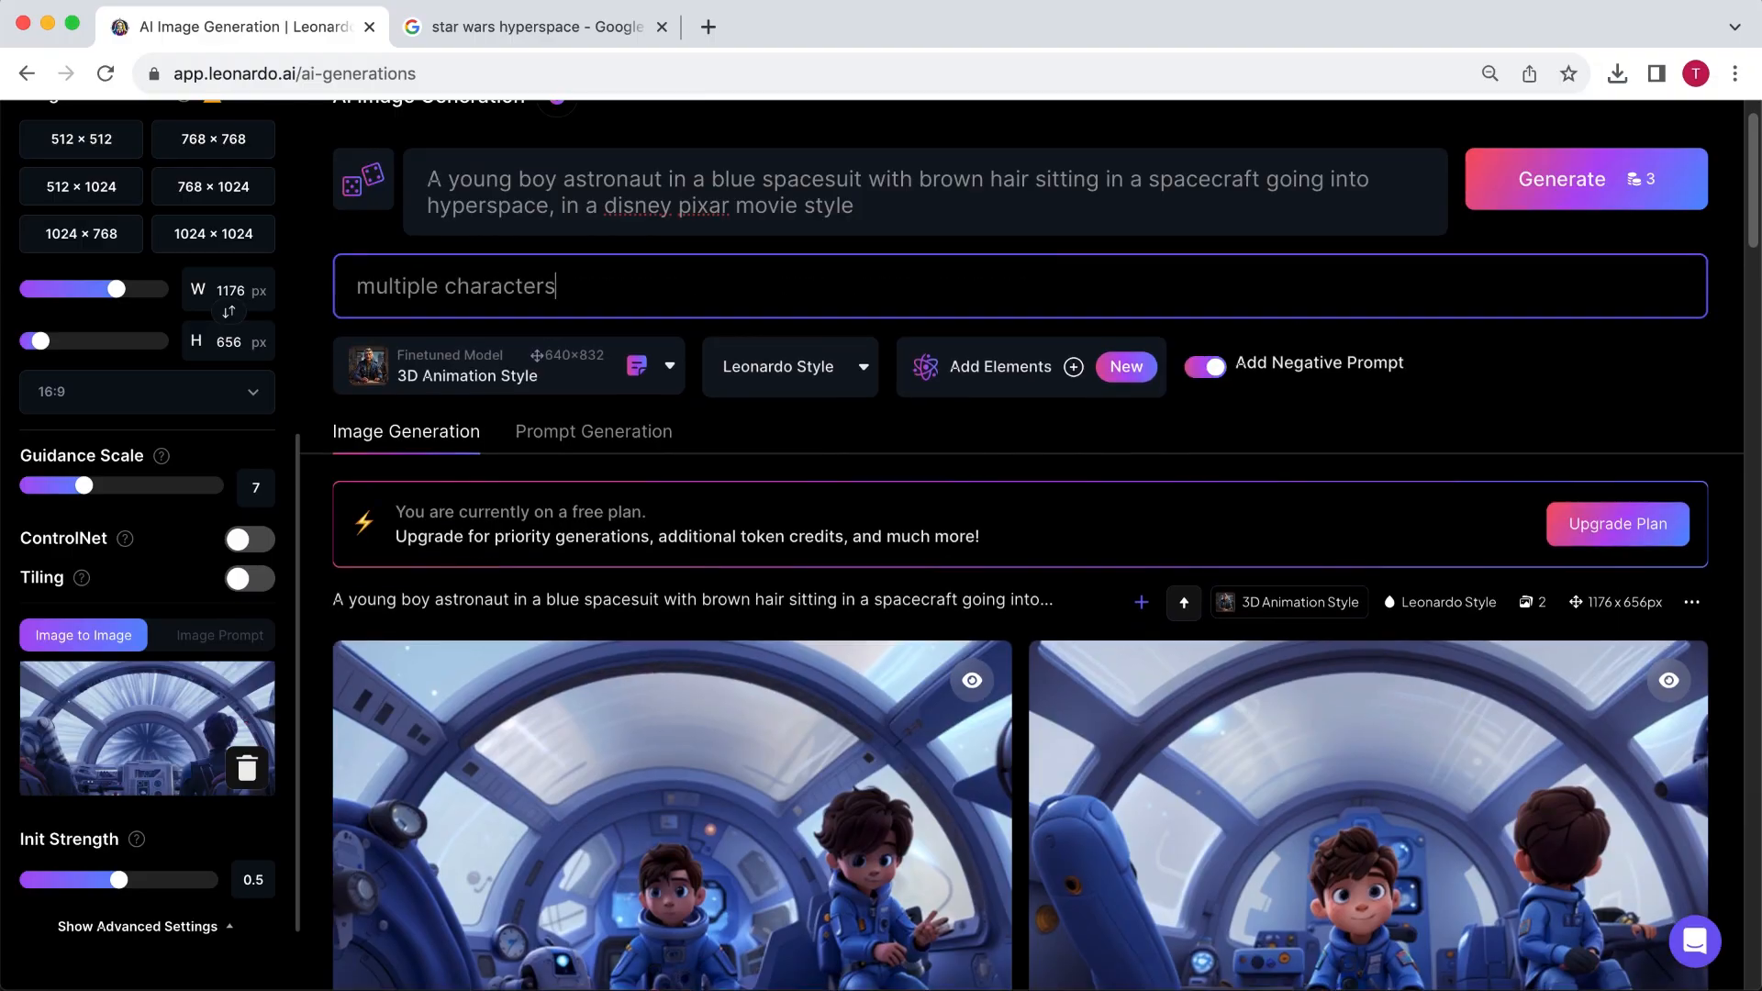
{"action": "left_click", "coordinate": [696, 287]}
{"action": "type", "text": "characters"}
{"action": "left_click", "coordinate": [1168, 298]}
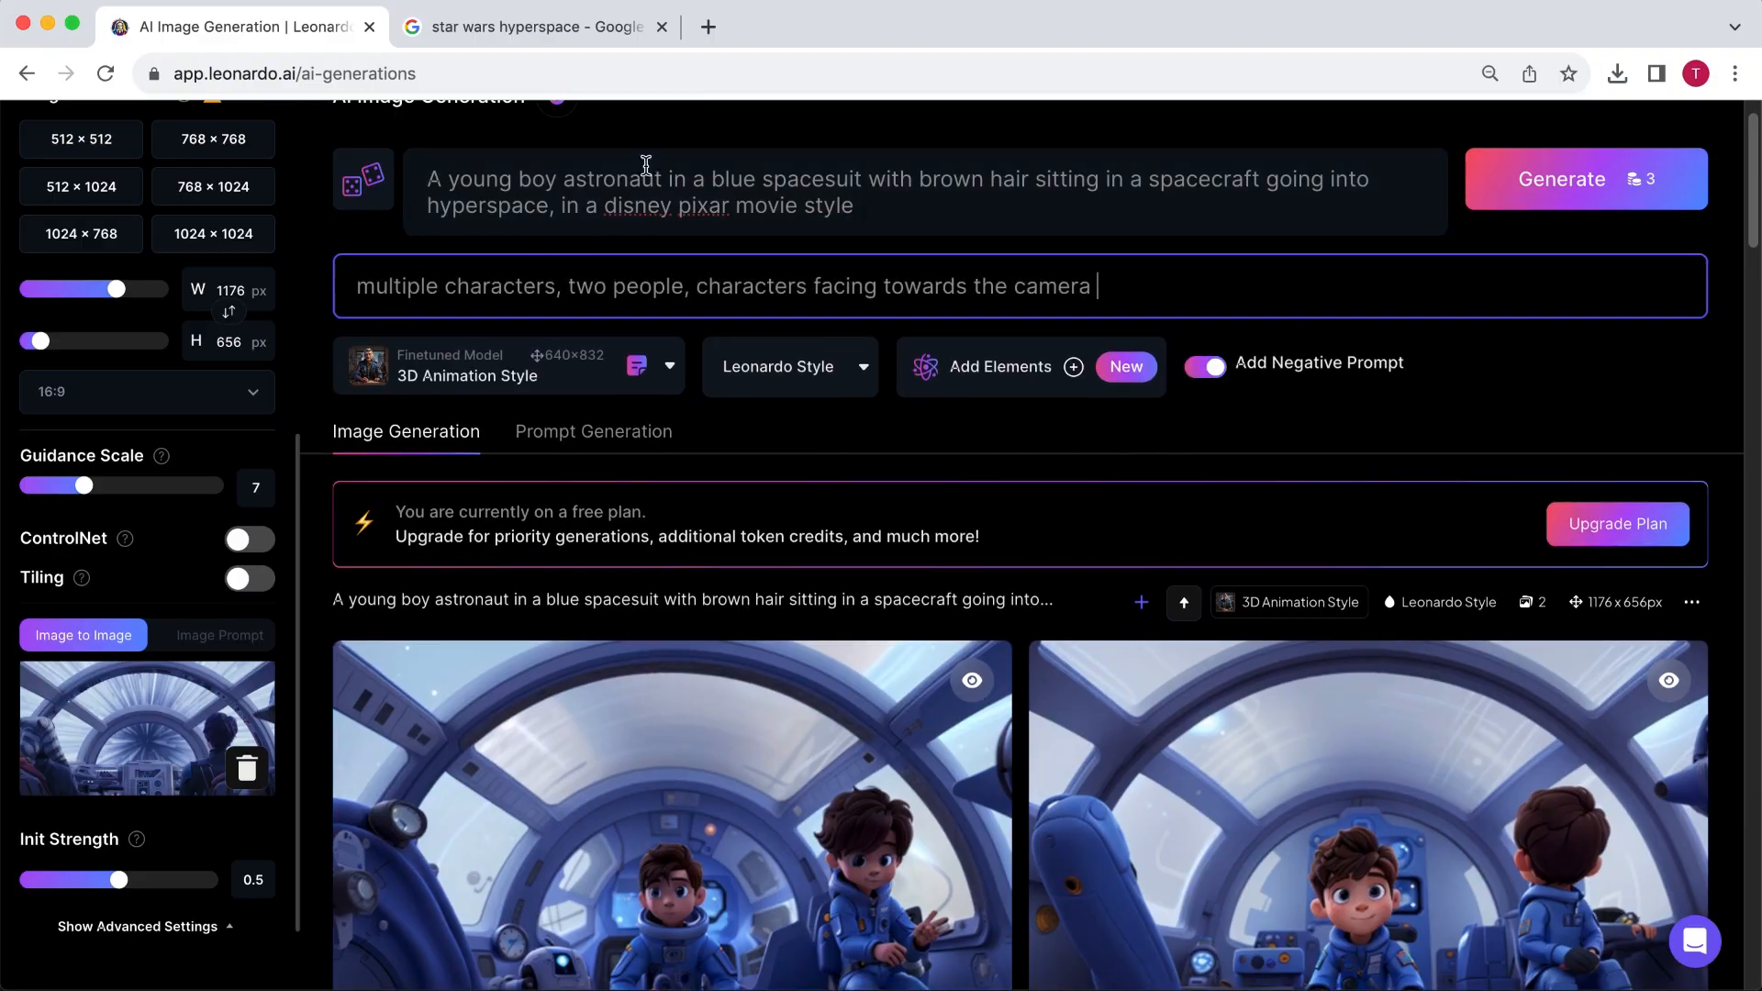
- Generate new images with "single" inserted before "young boy" in the prompt and Init Strength set to 0.65
{"action": "left_click", "coordinate": [448, 181]}
{"action": "type", "text": "single"}
{"action": "left_click_drag", "start_coordinate": [119, 880], "coordinate": [156, 880]}
{"action": "left_click", "coordinate": [1693, 179]}
{"action": "scroll", "coordinate": [1732, 188], "scroll_direction": "down", "scroll_amount": 1}
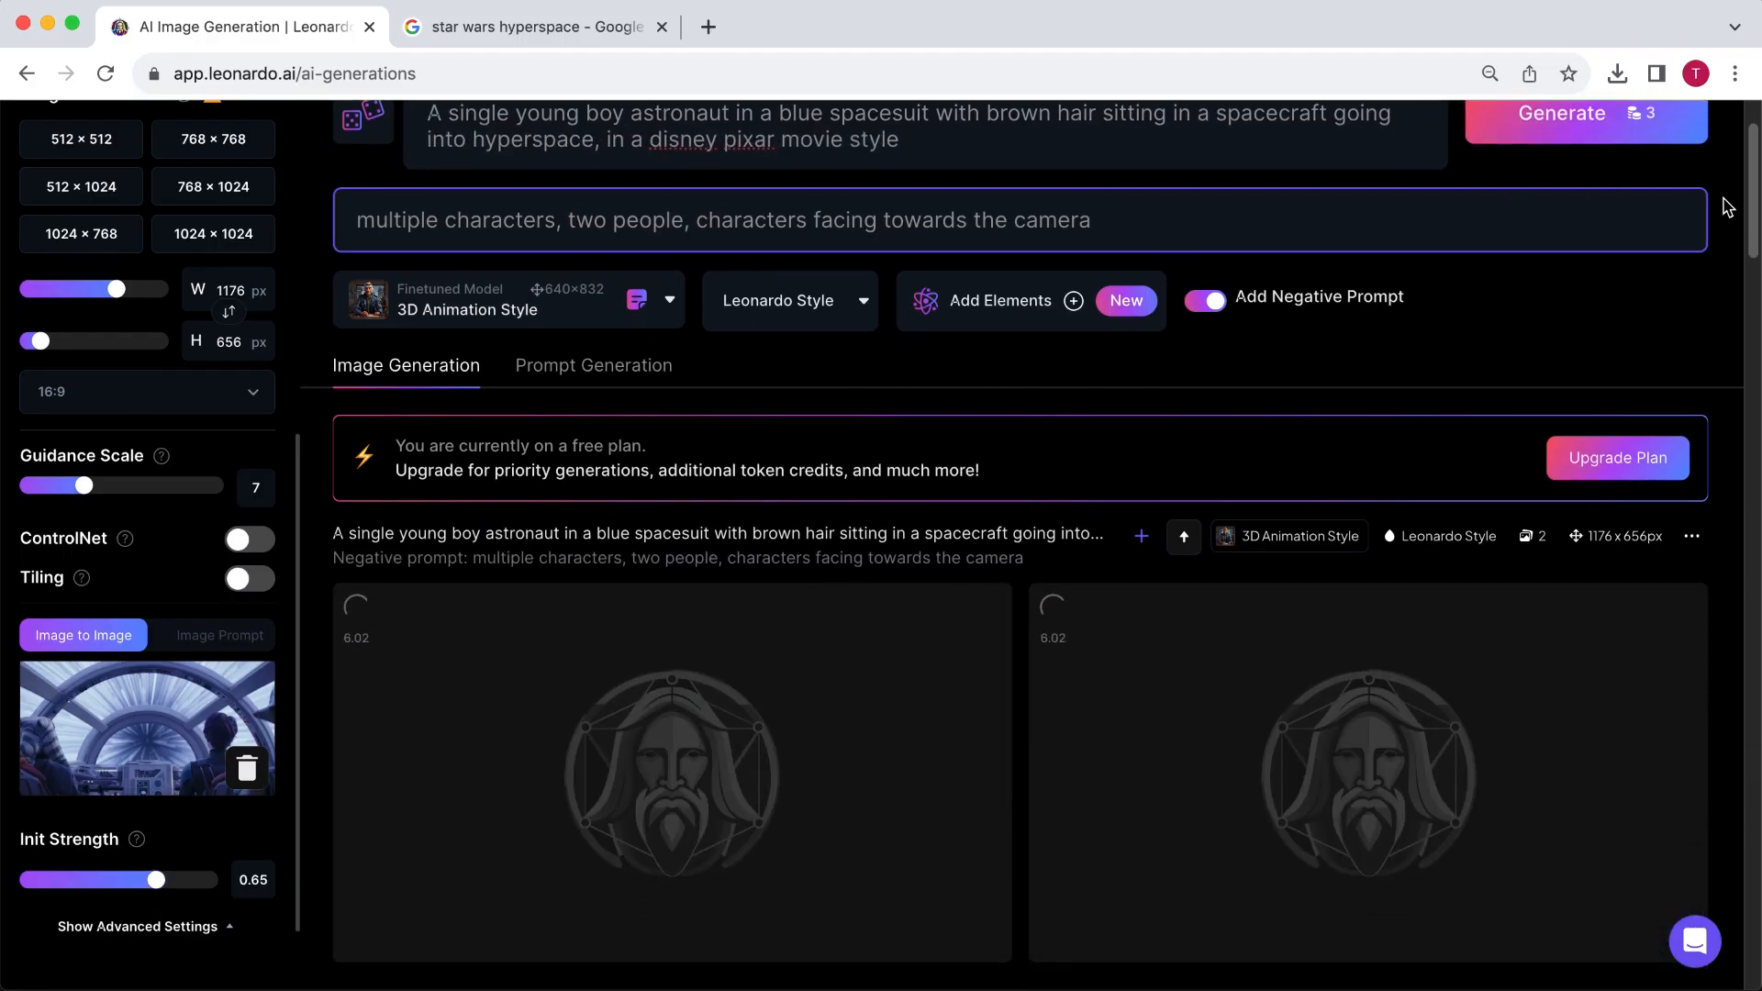
{"action": "left_click", "coordinate": [1549, 715]}
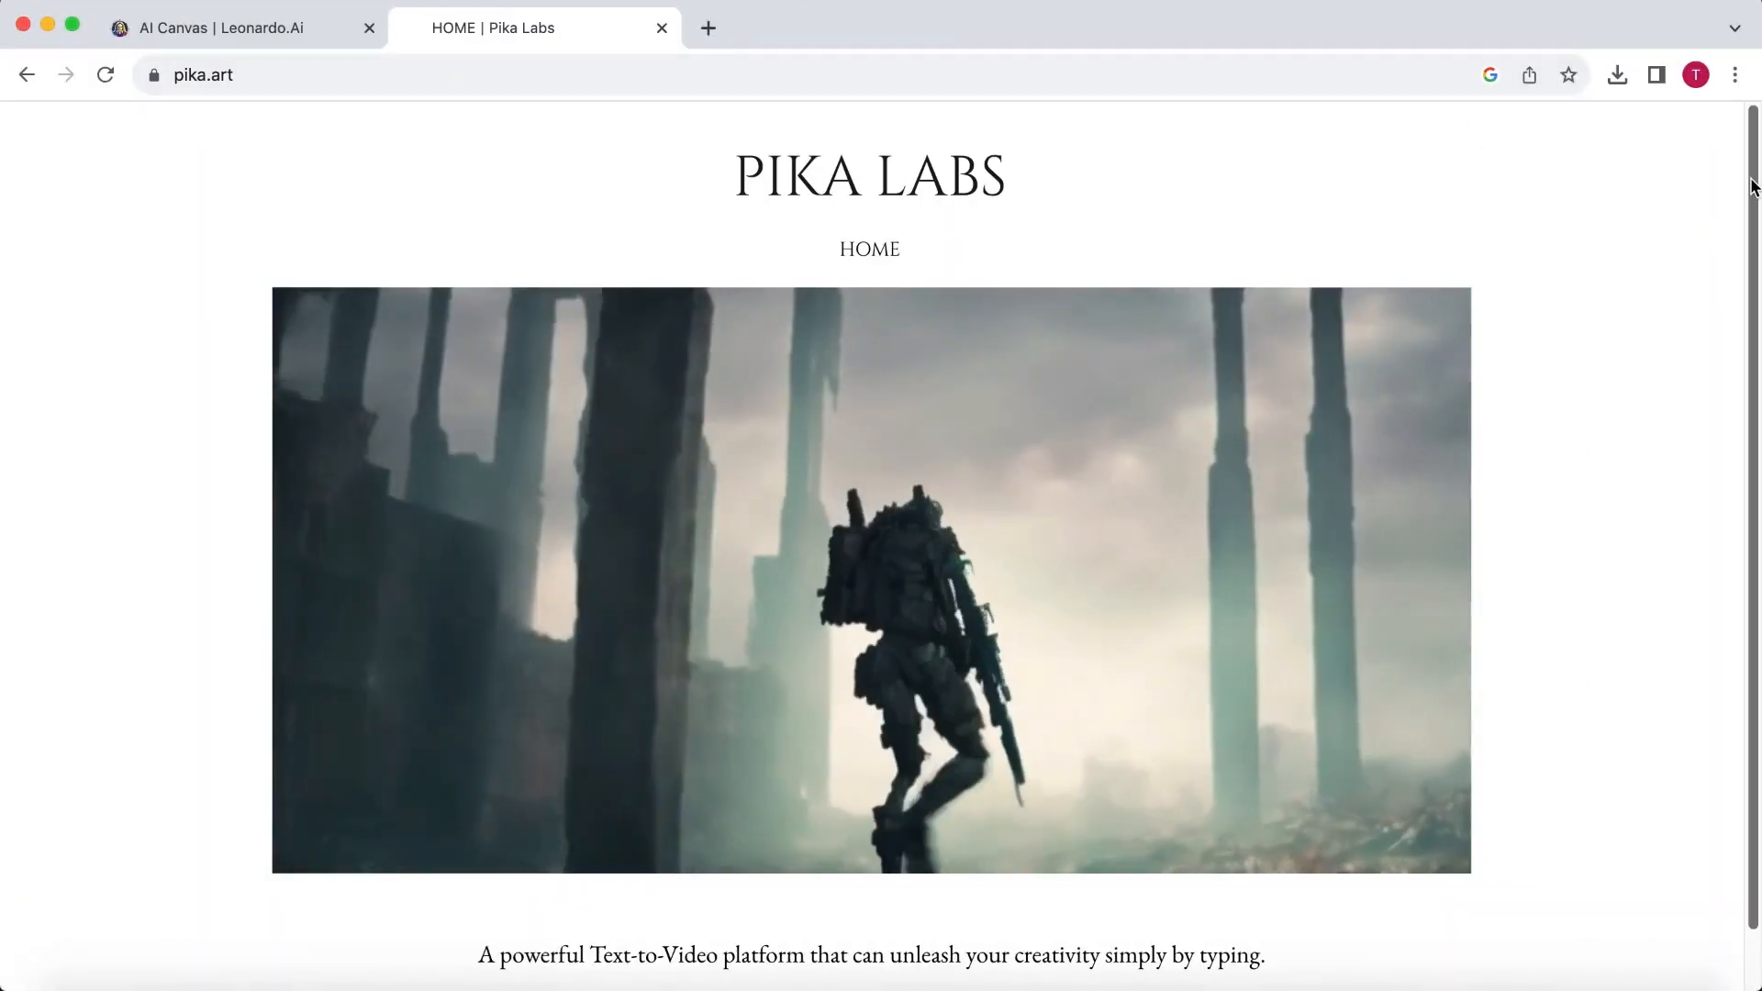
- Go from the Pika Labs website to its Discord server and open the generate-5 channel
{"action": "scroll", "coordinate": [1757, 258], "scroll_direction": "down", "scroll_amount": 1}
{"action": "left_click", "coordinate": [913, 963]}
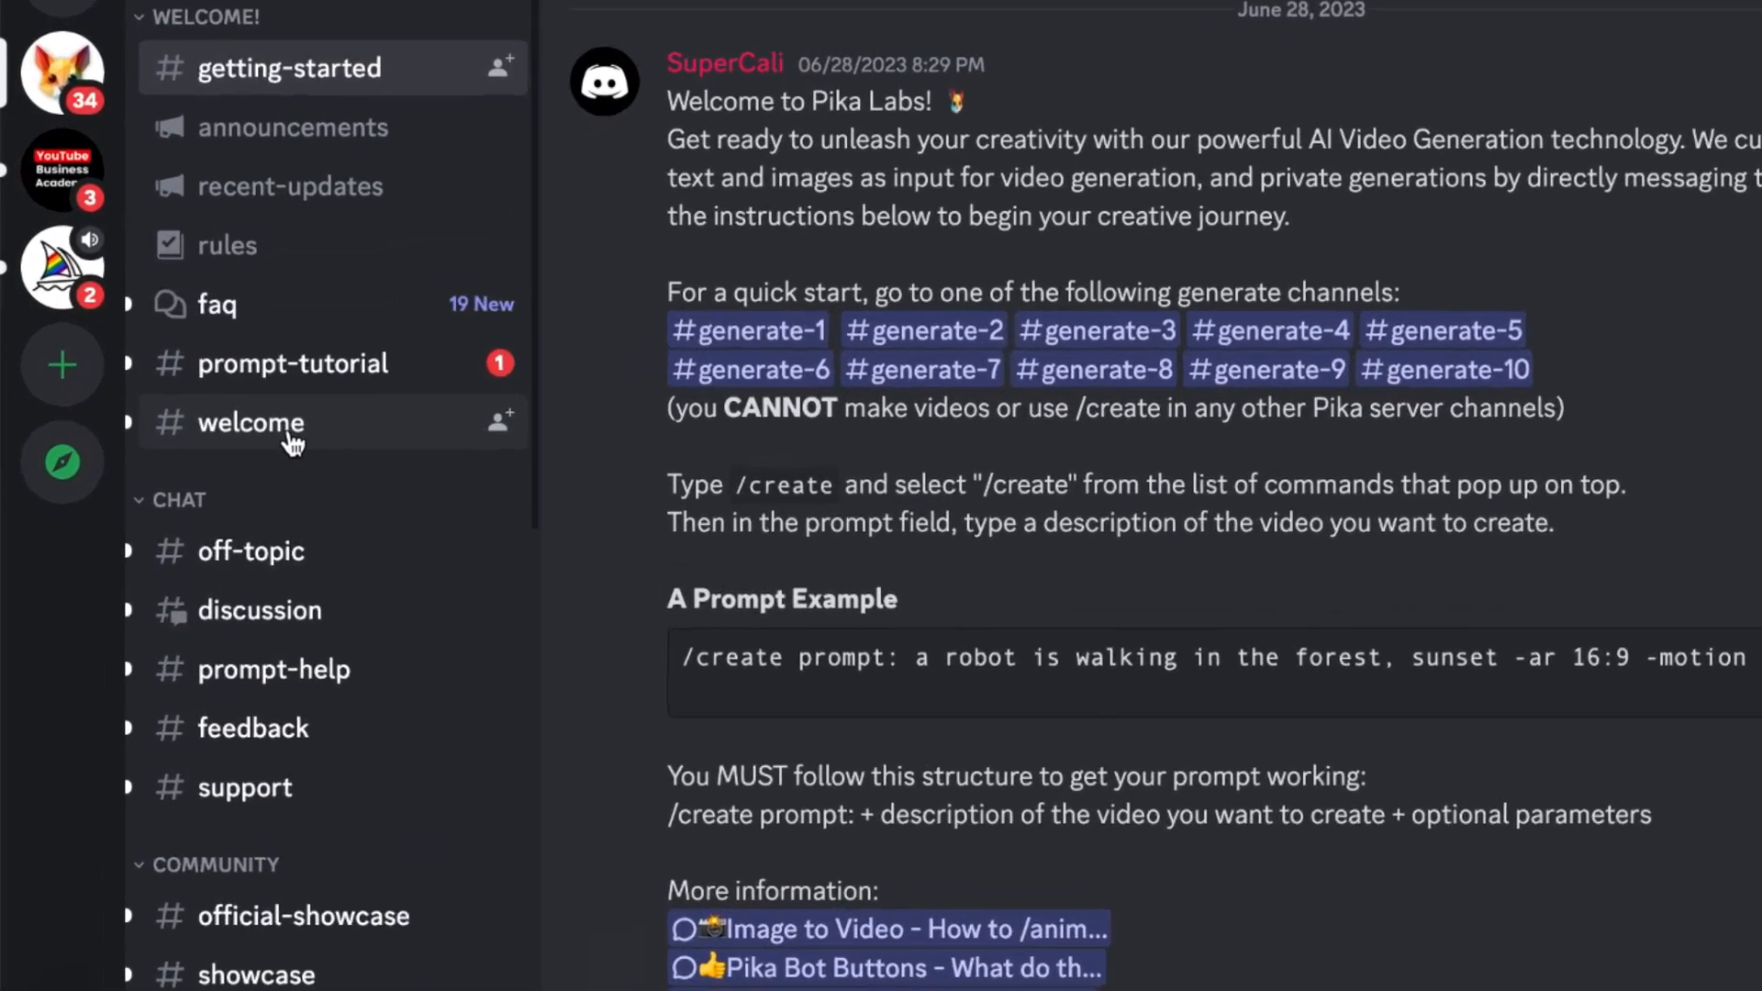
{"action": "scroll", "coordinate": [294, 441], "scroll_direction": "down", "scroll_amount": 10}
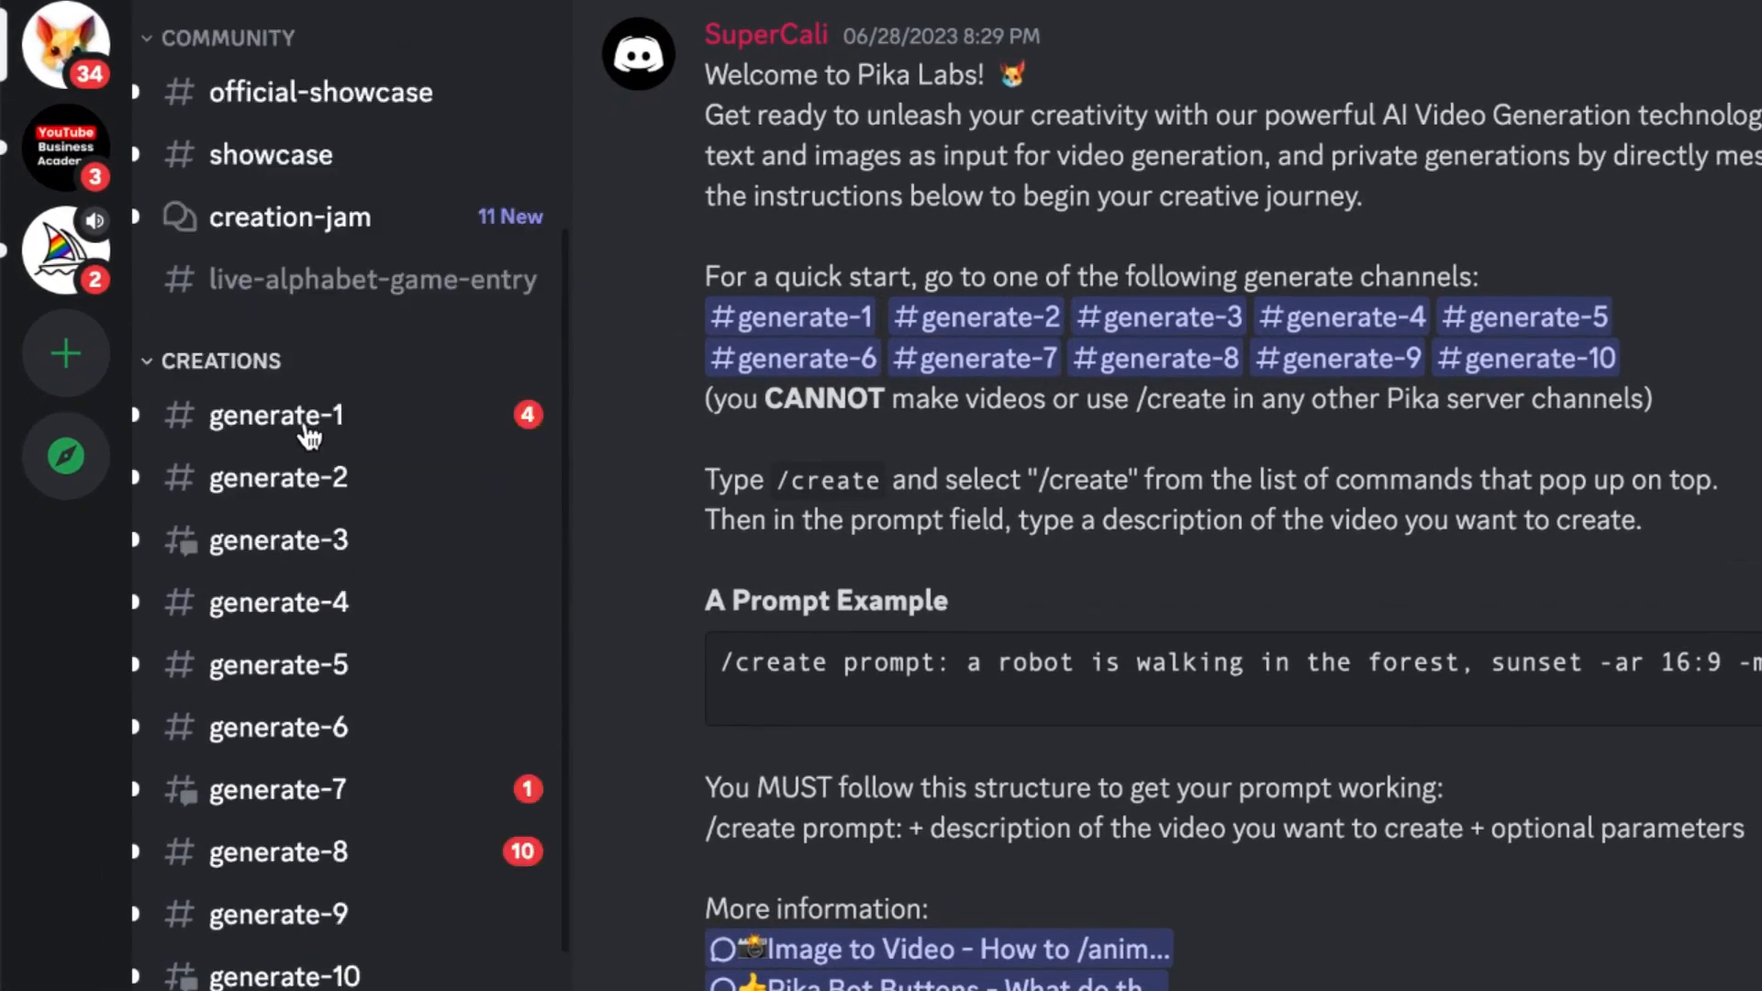
{"action": "left_click", "coordinate": [270, 523]}
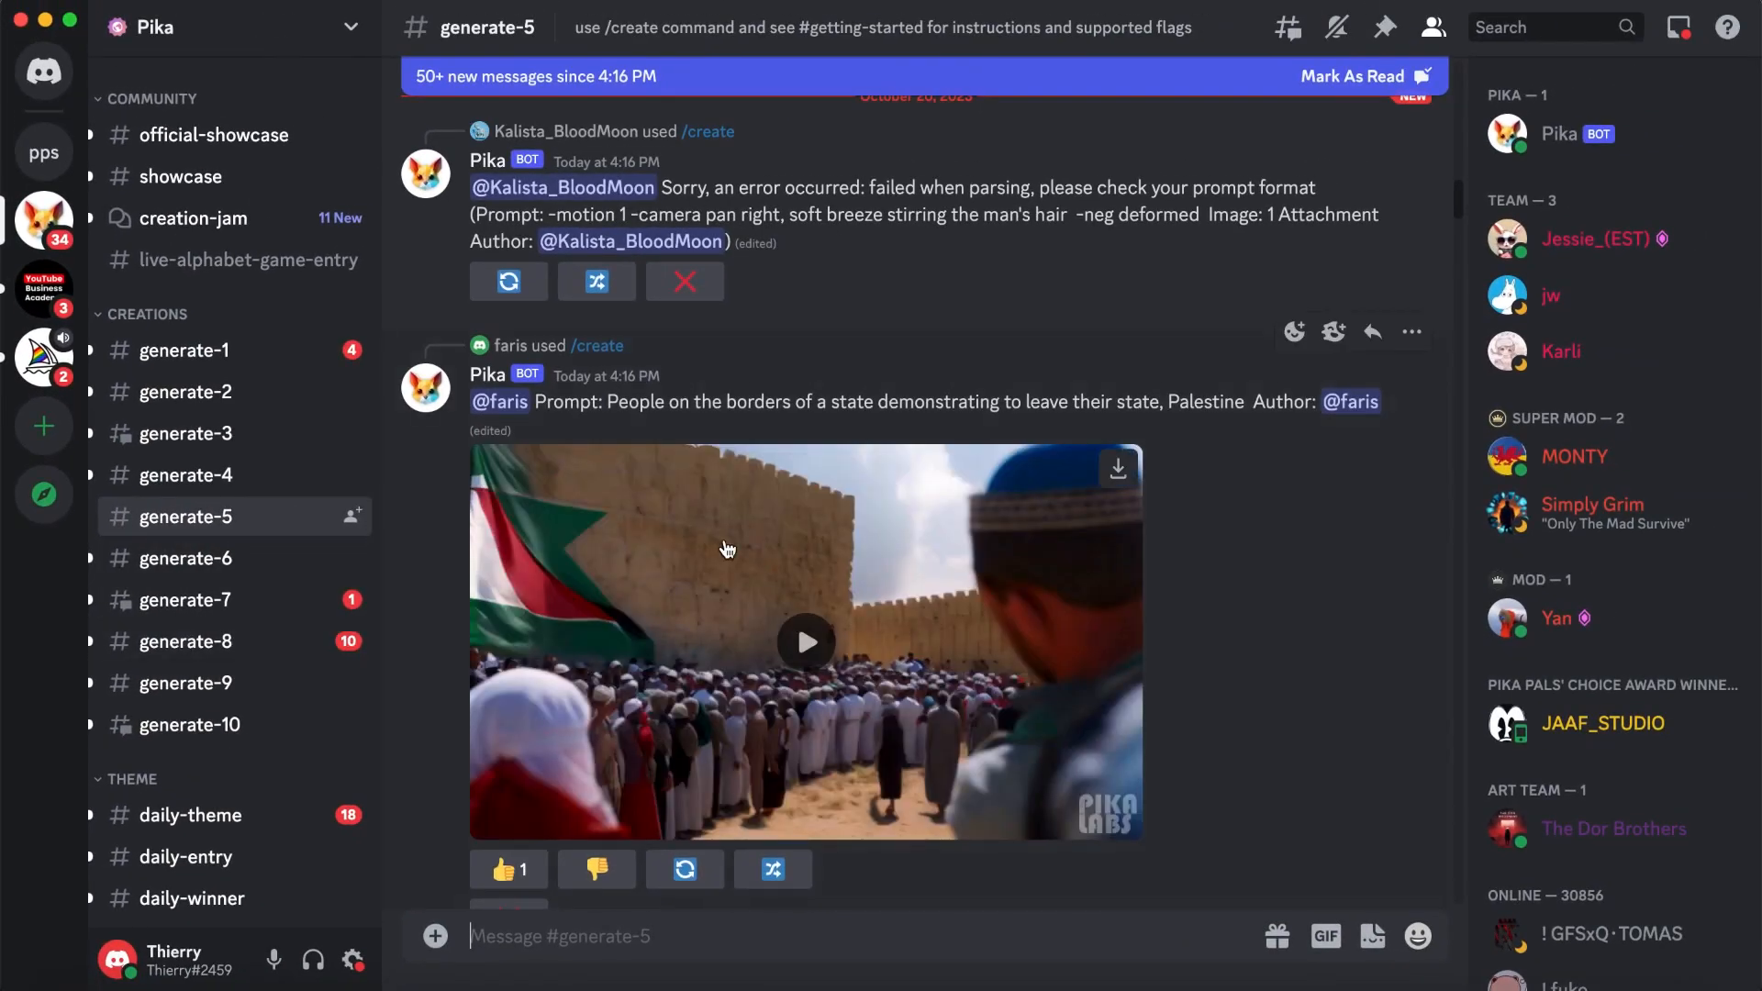
- Look through the videos posted in the generate-5 channel and open a direct message conversation with the Pika bot
{"action": "scroll", "coordinate": [728, 549], "scroll_direction": "down", "scroll_amount": 12}
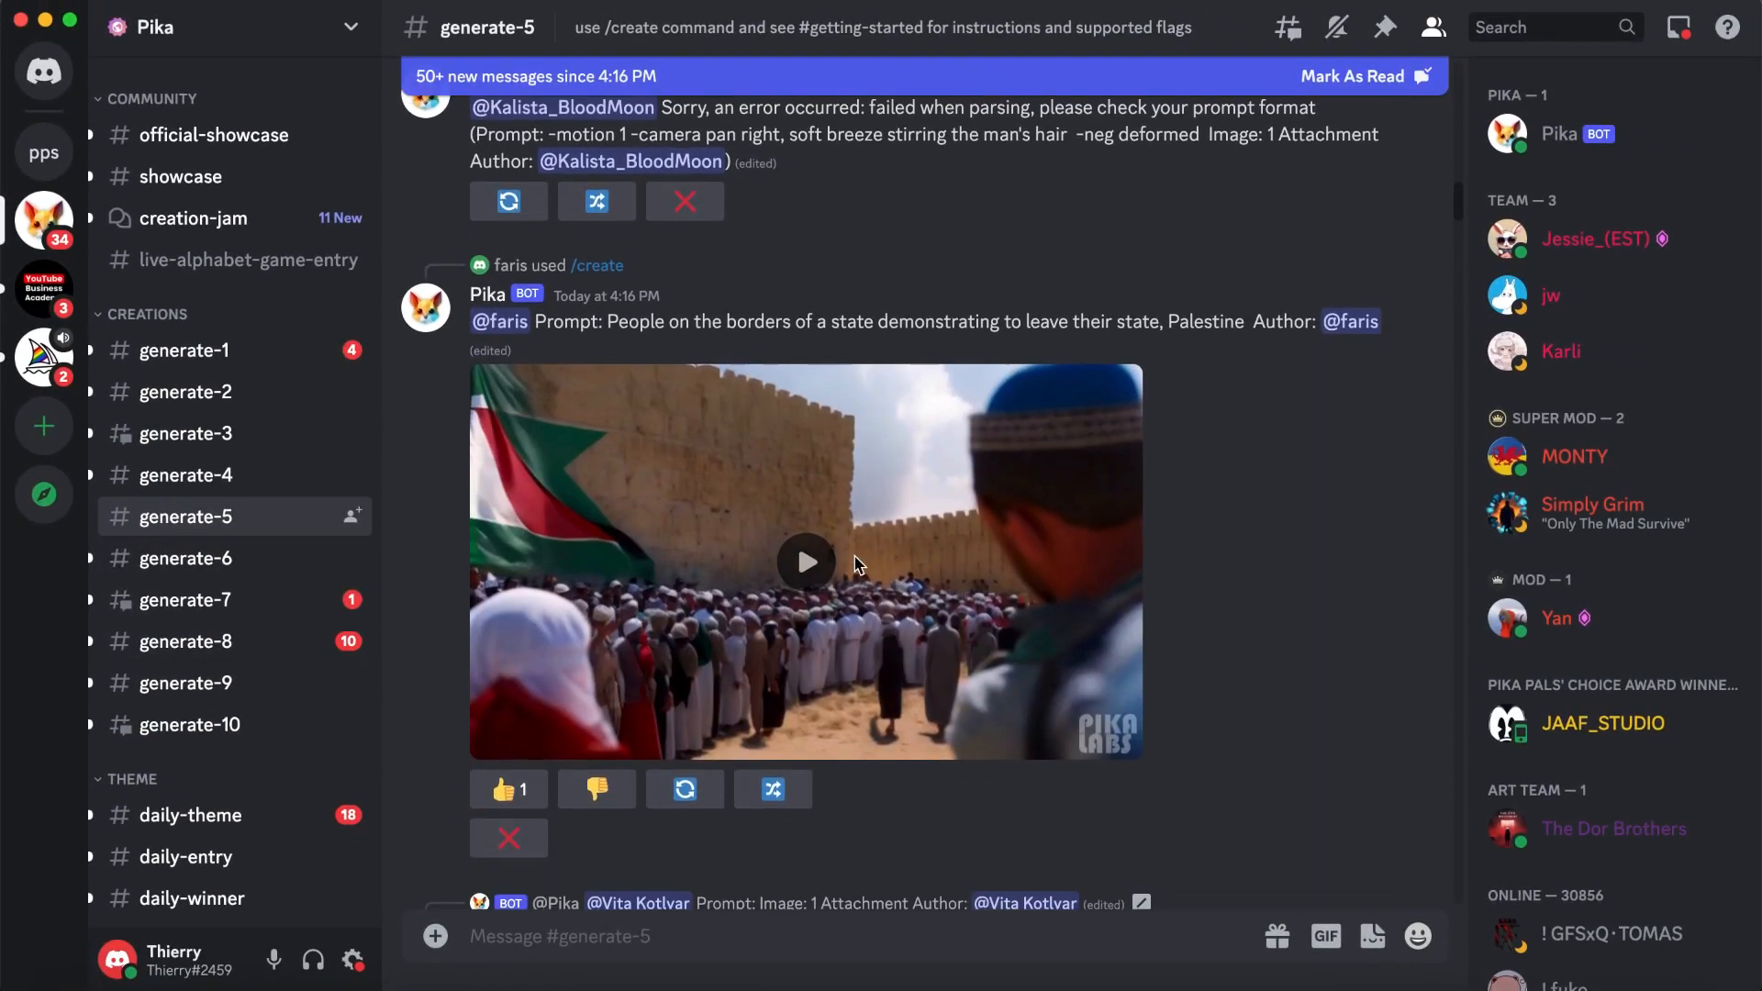
{"action": "scroll", "coordinate": [856, 564], "scroll_direction": "down", "scroll_amount": 5}
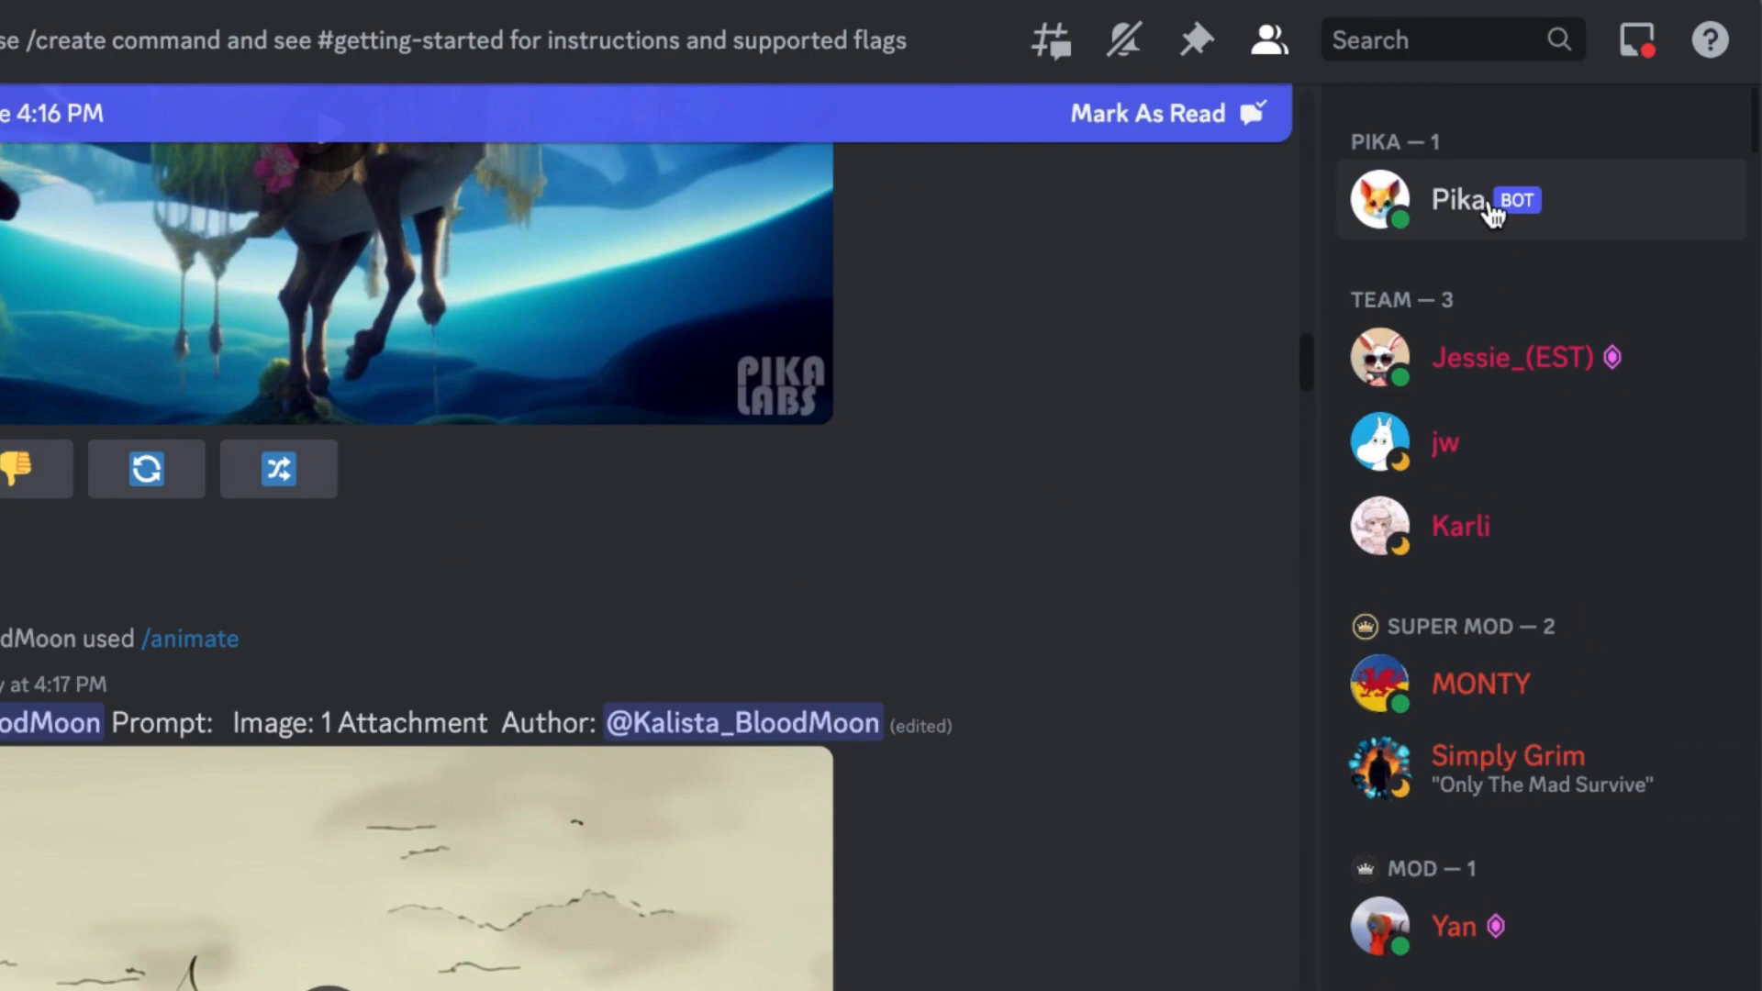
{"action": "right_click", "coordinate": [1488, 211]}
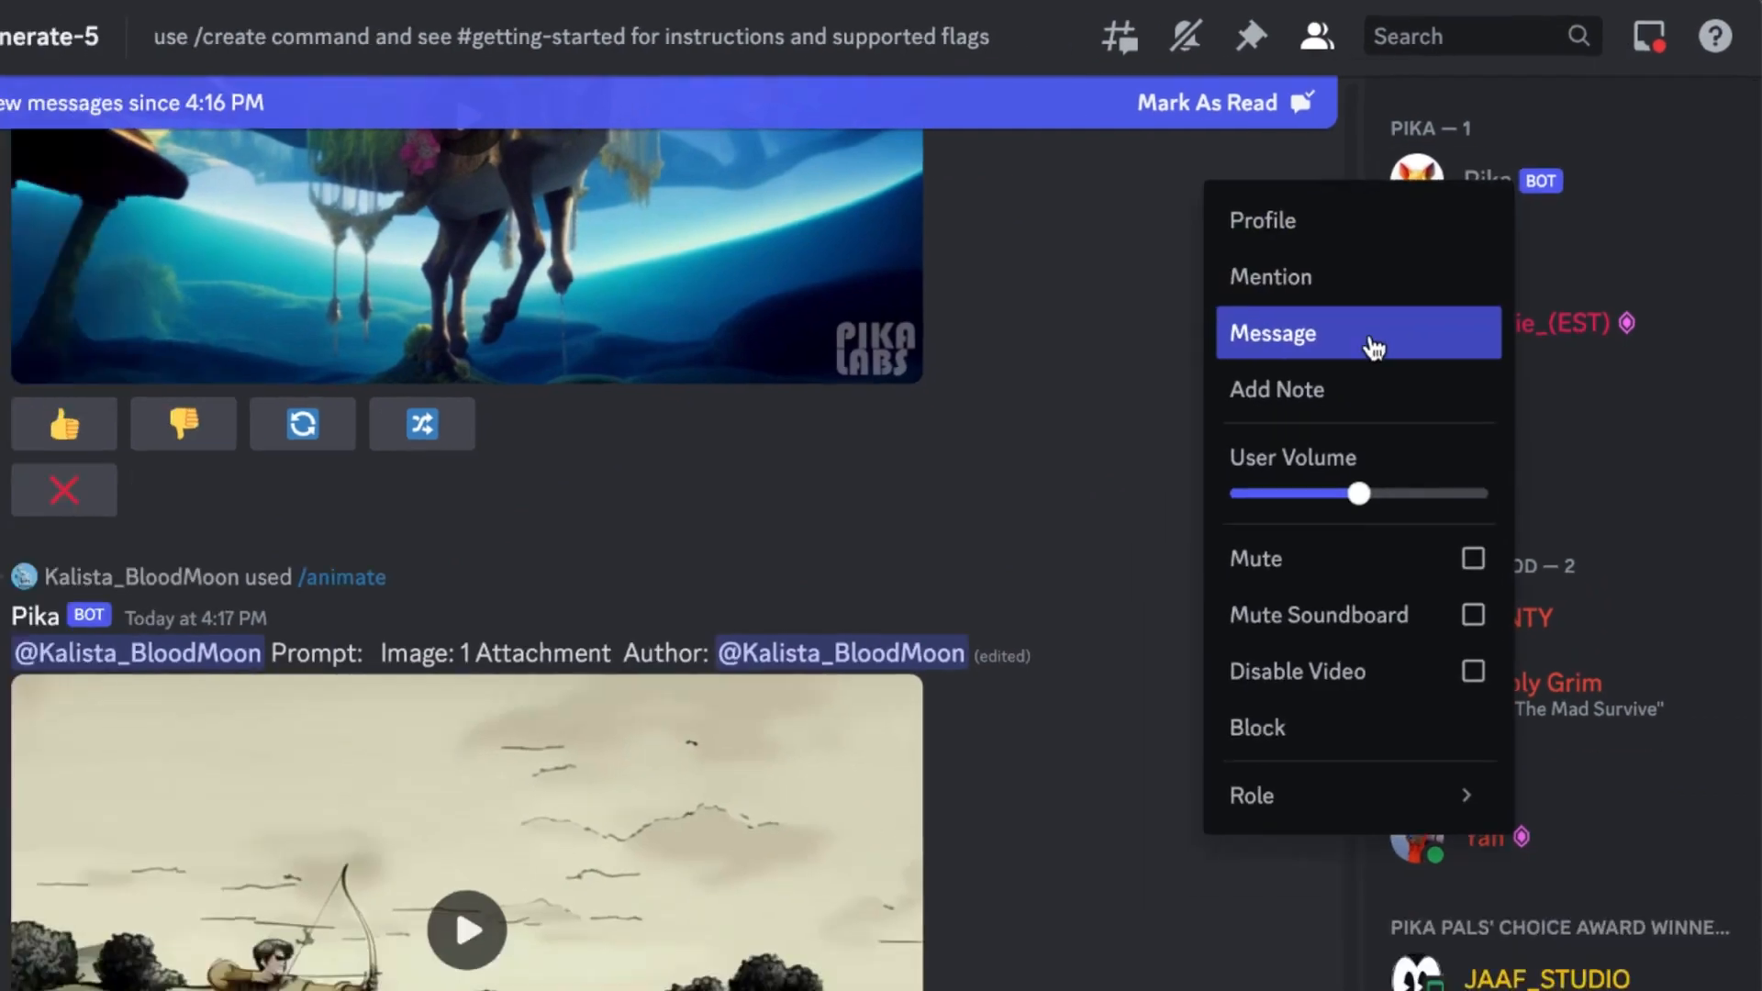
{"action": "left_click", "coordinate": [1374, 347]}
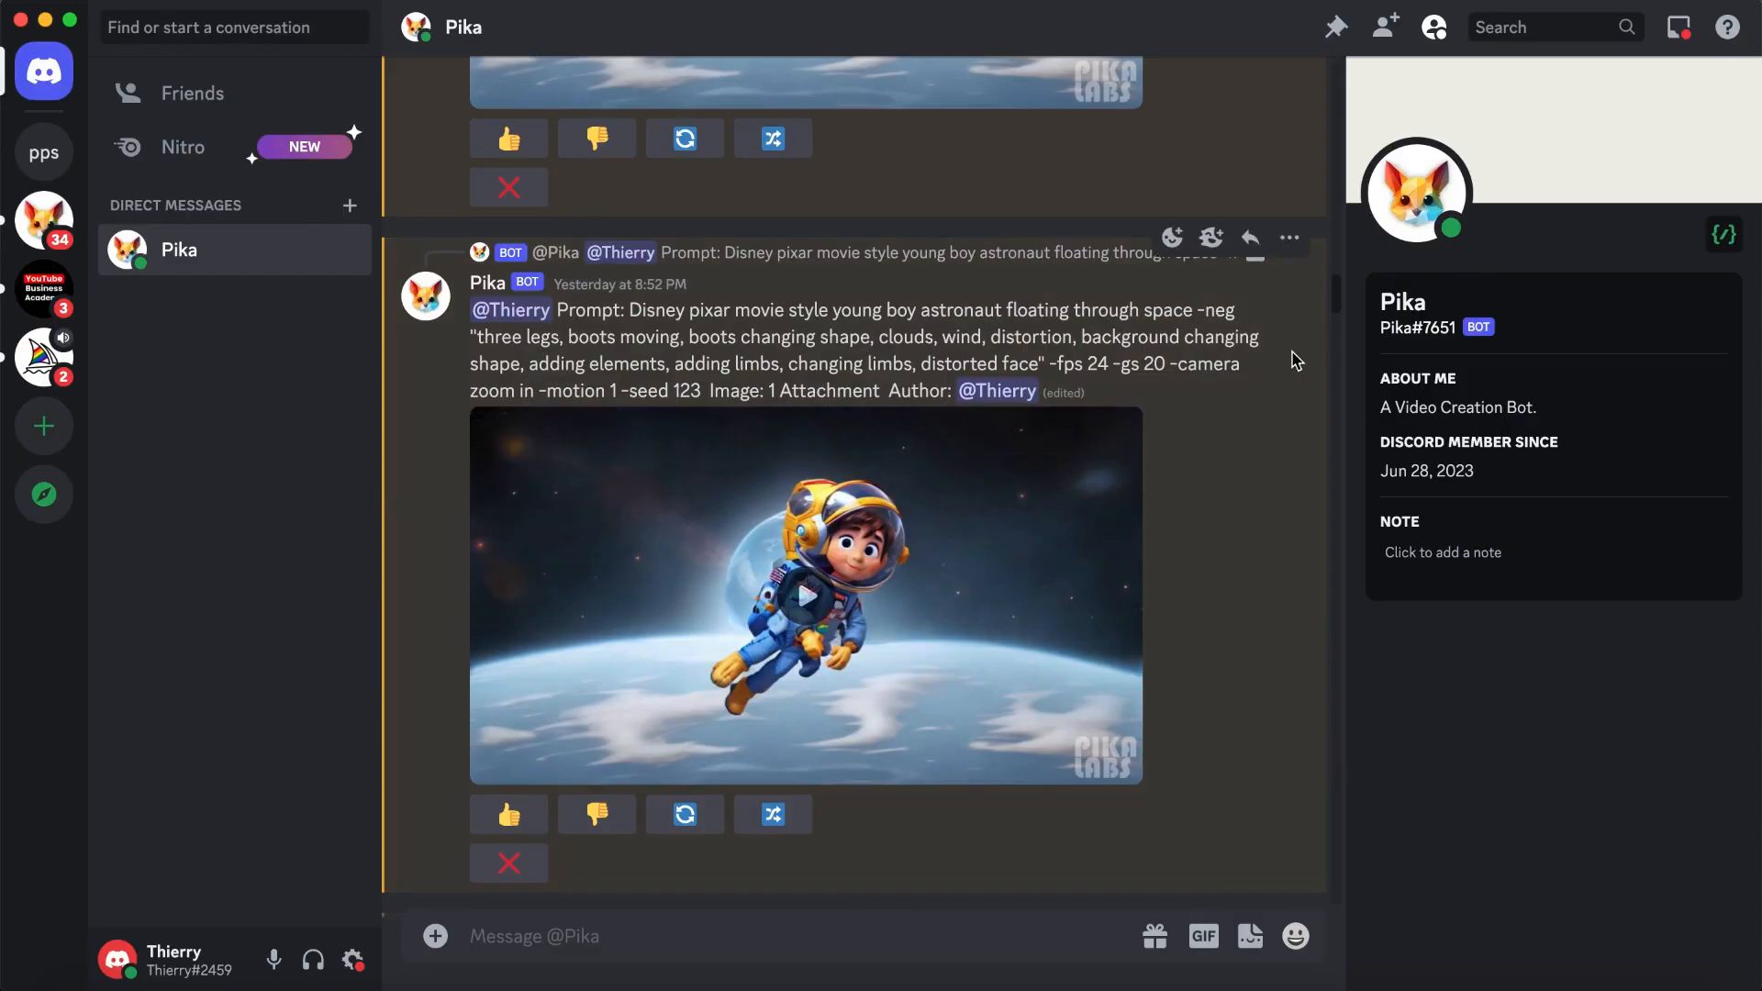
- Start the /animate command in the Pika conversation and attach the image of the boy astronaut beside the orange rocket
{"action": "scroll", "coordinate": [1337, 306], "scroll_direction": "down", "scroll_amount": 20}
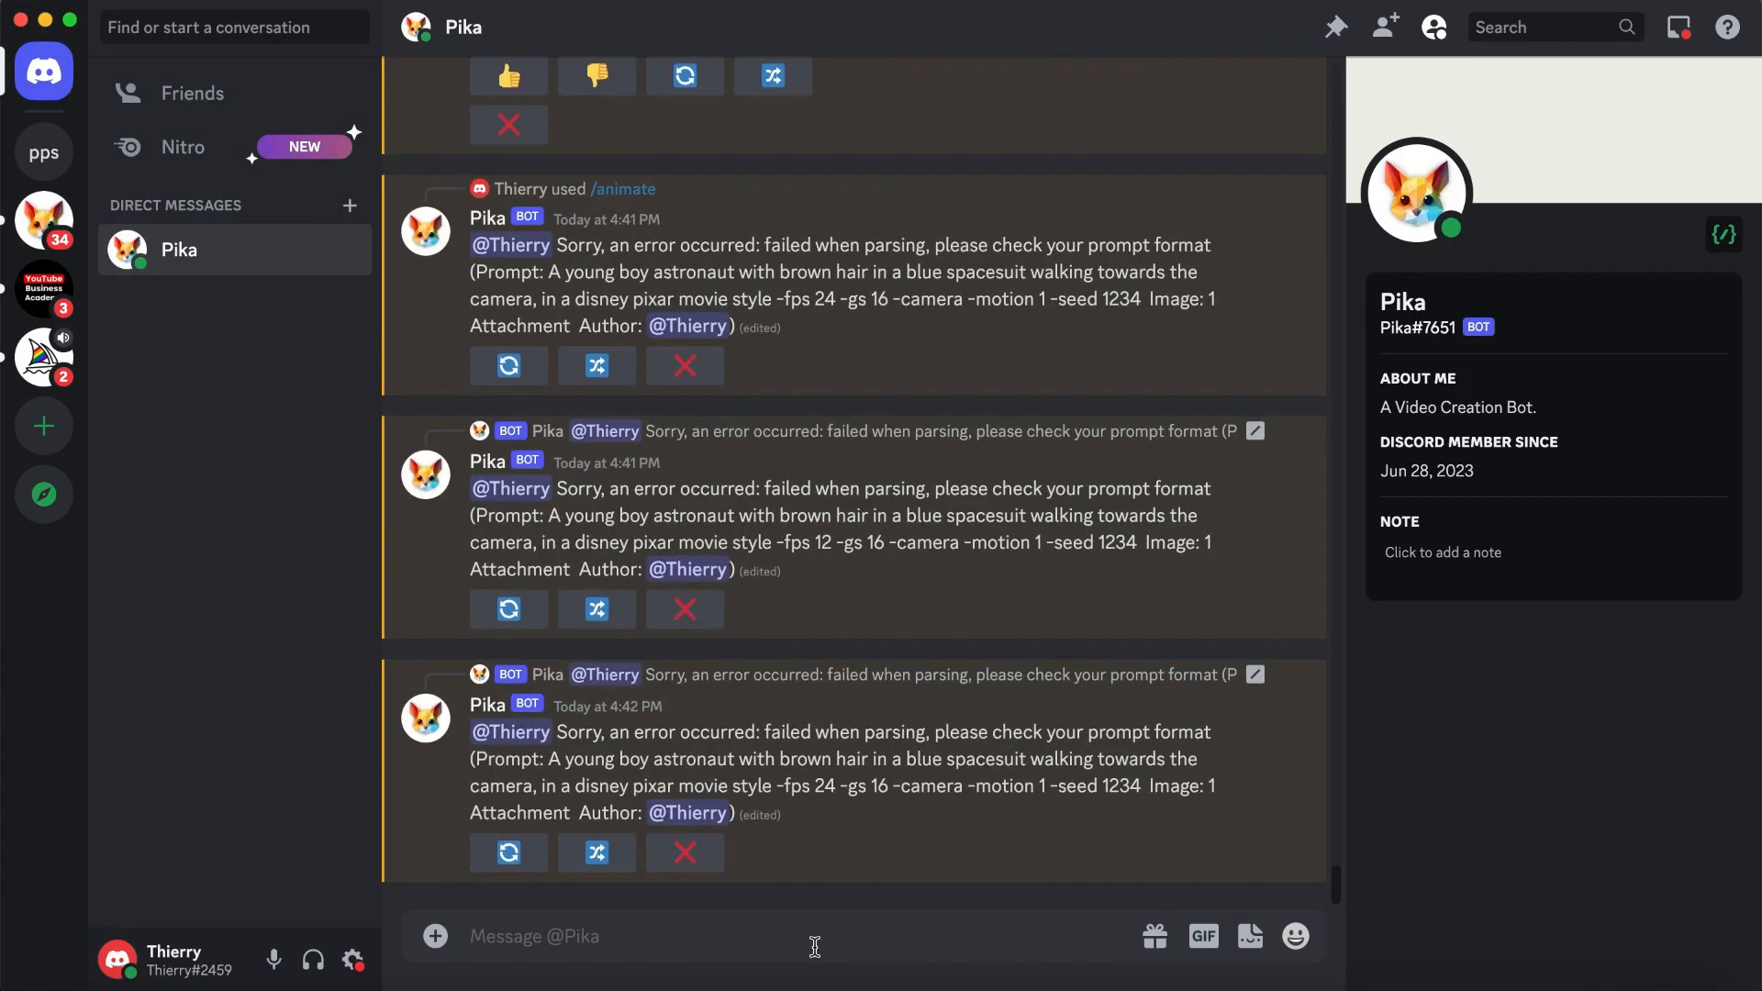
{"action": "left_click", "coordinate": [814, 946]}
{"action": "type", "text": "/"}
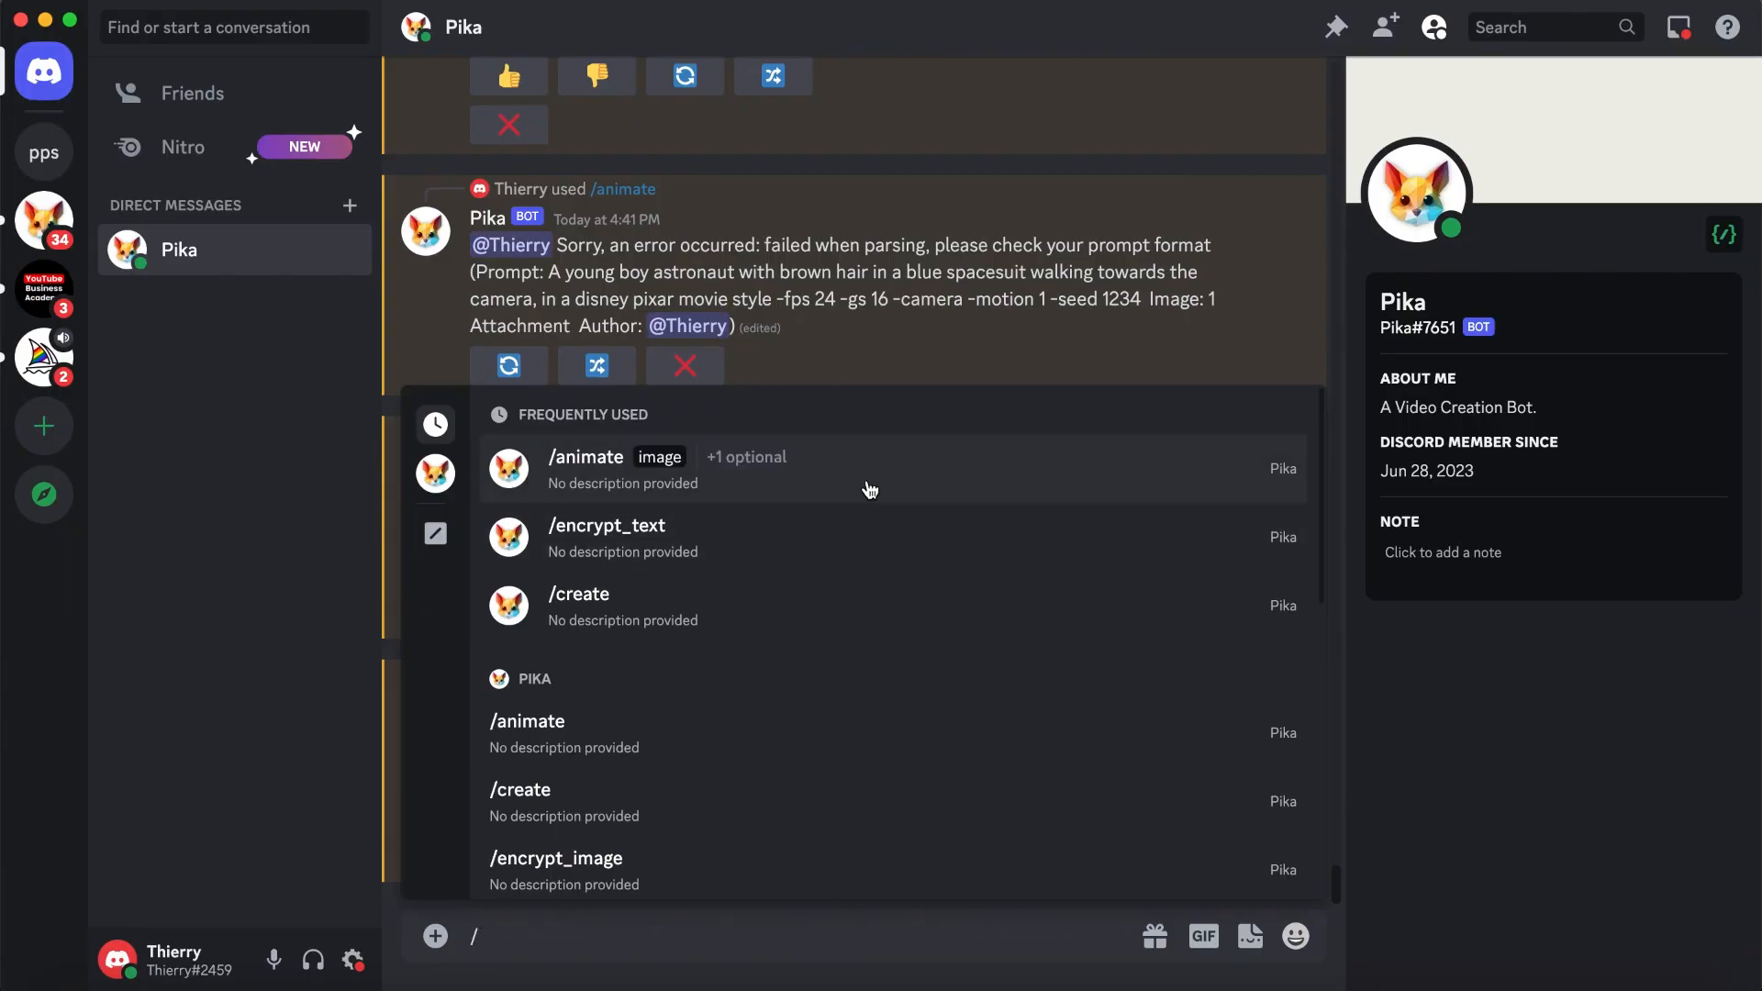
{"action": "left_click", "coordinate": [866, 488]}
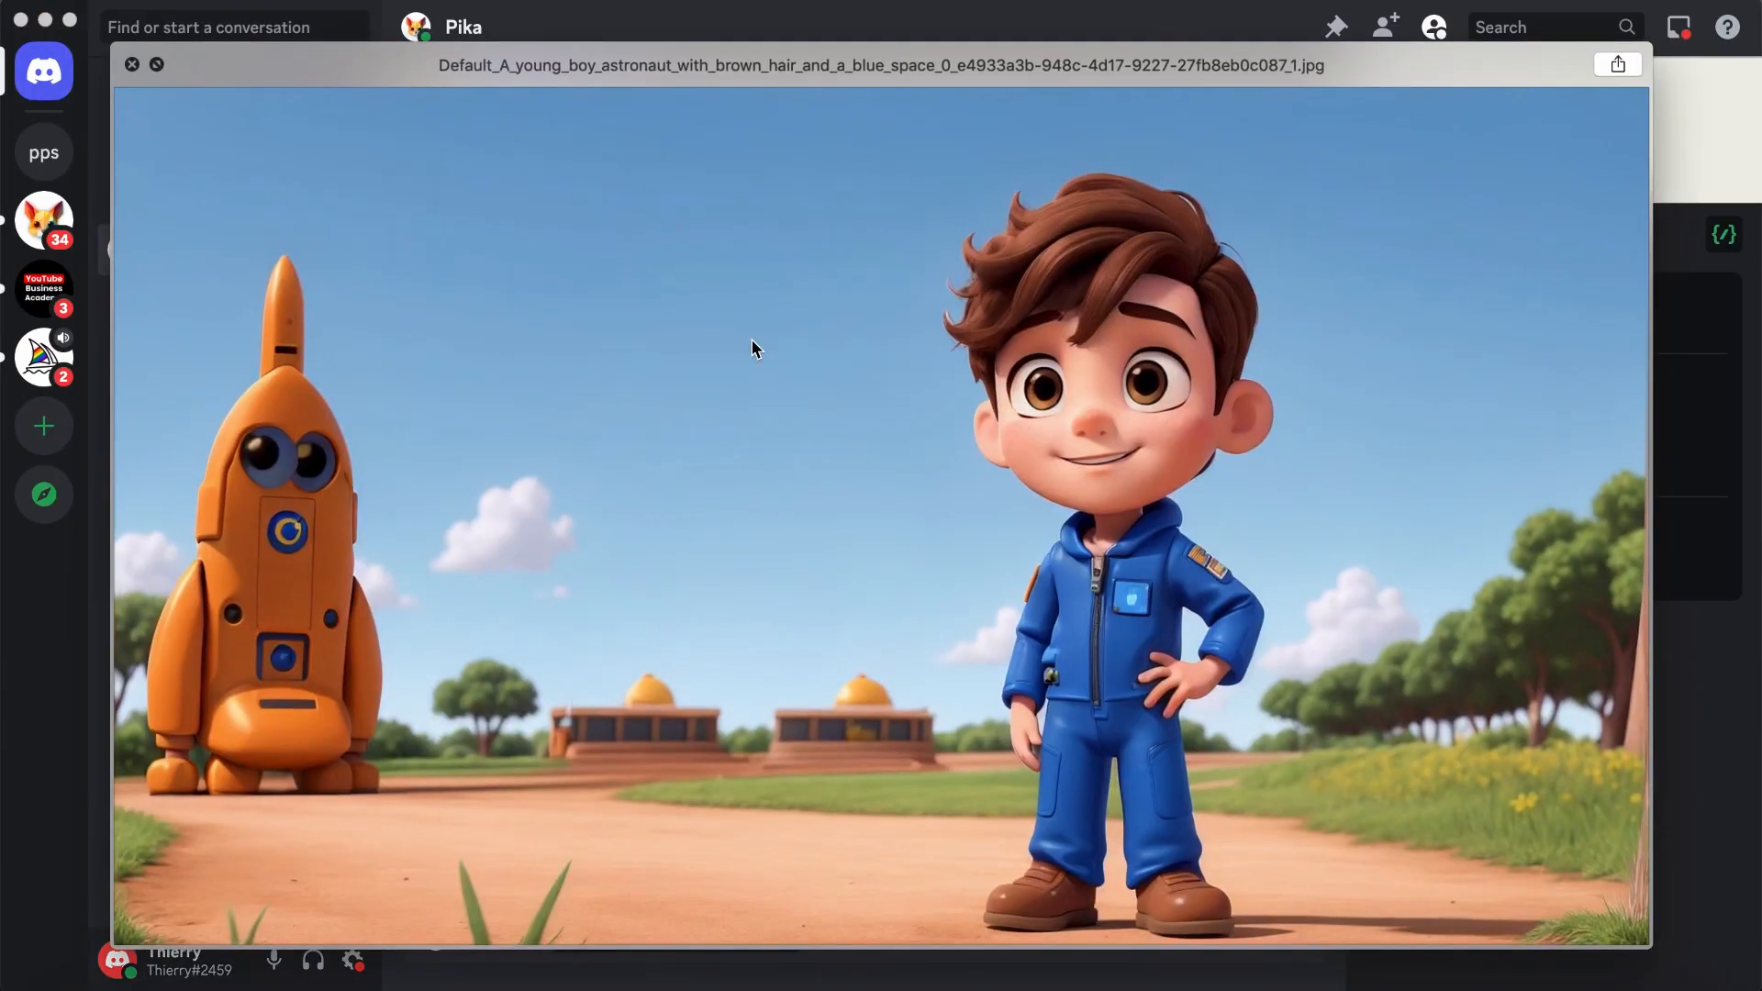
{"action": "key", "text": "space"}
{"action": "left_click", "coordinate": [1322, 635]}
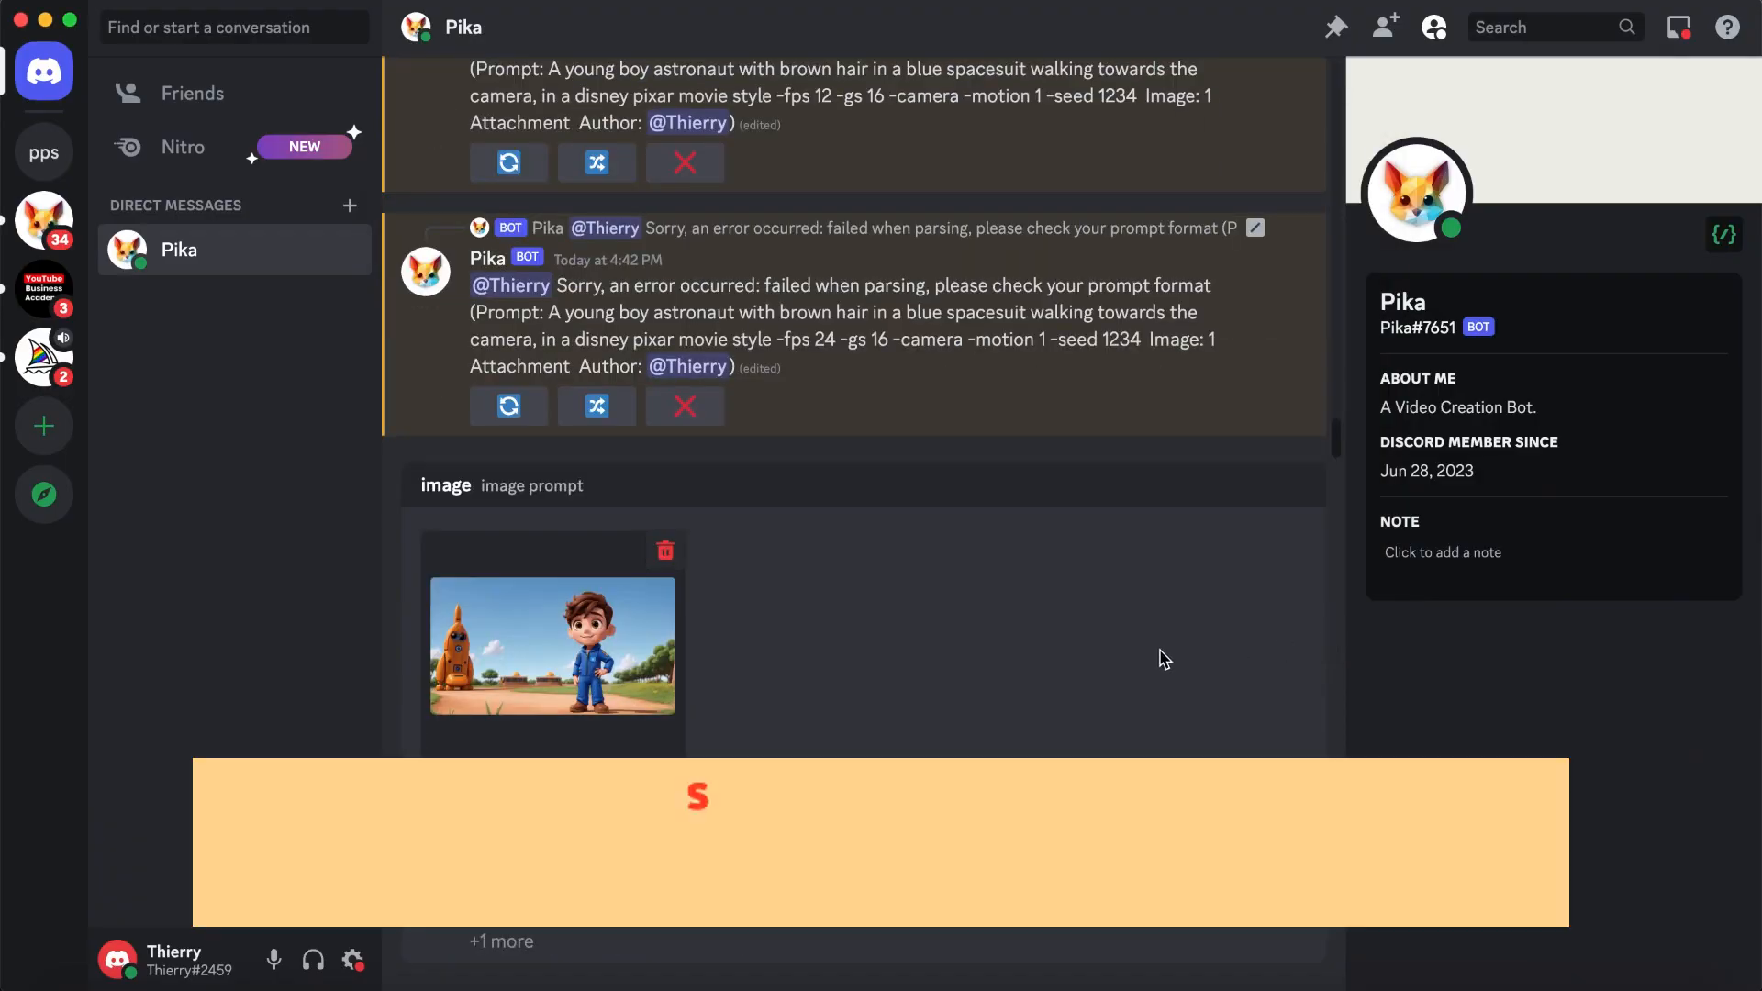
- Add the text prompt "A young boy astronaut with brown hair and a blue spacesuit walking towards the camera, in a disney pixar movie style"
{"action": "left_click", "coordinate": [500, 943]}
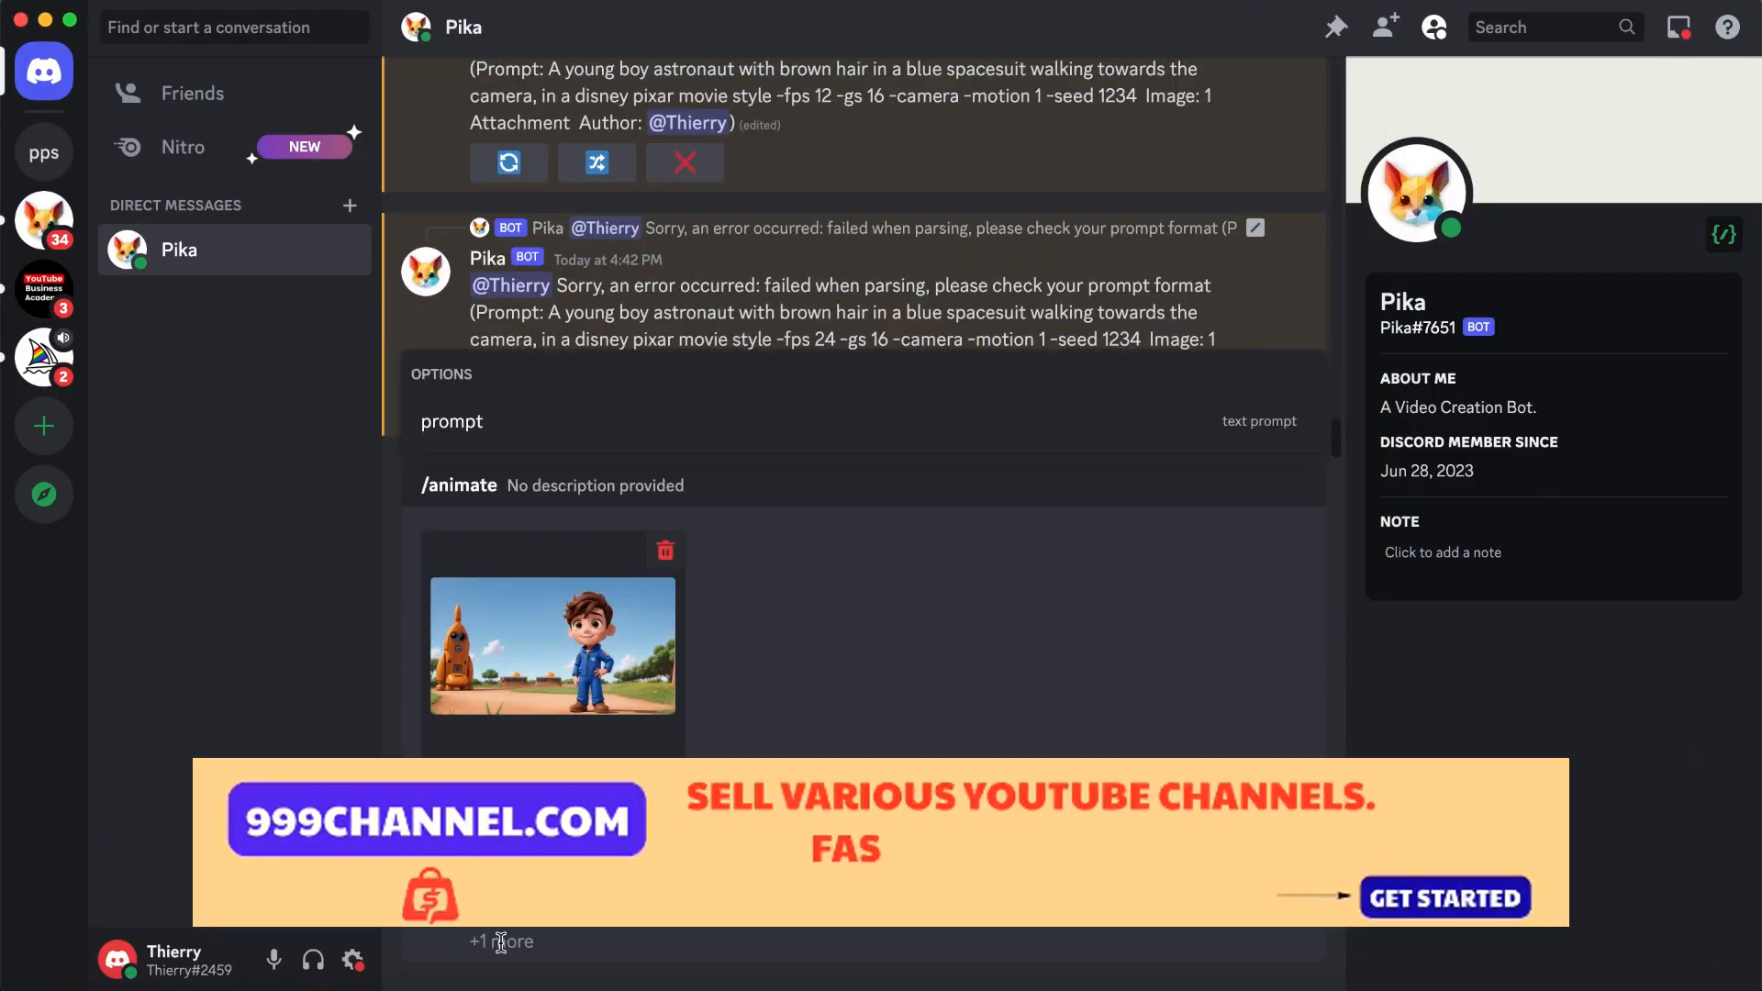
{"action": "left_click", "coordinate": [518, 421]}
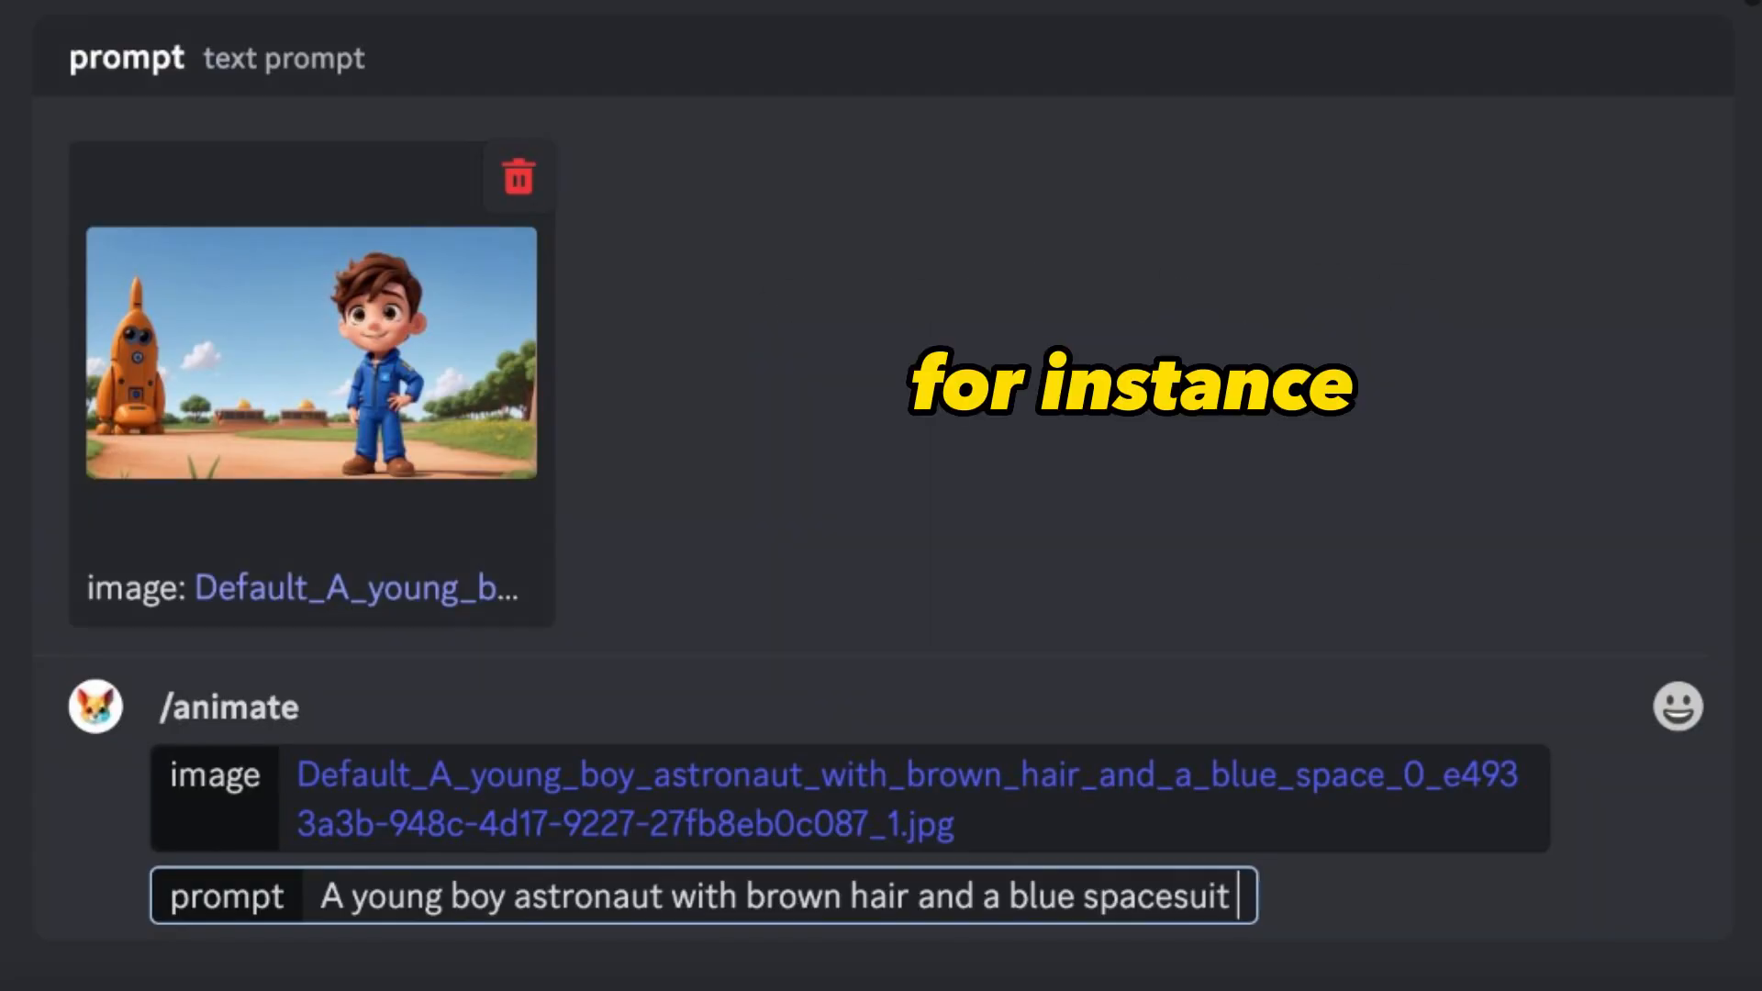
{"action": "type", "text": "walking towards"}
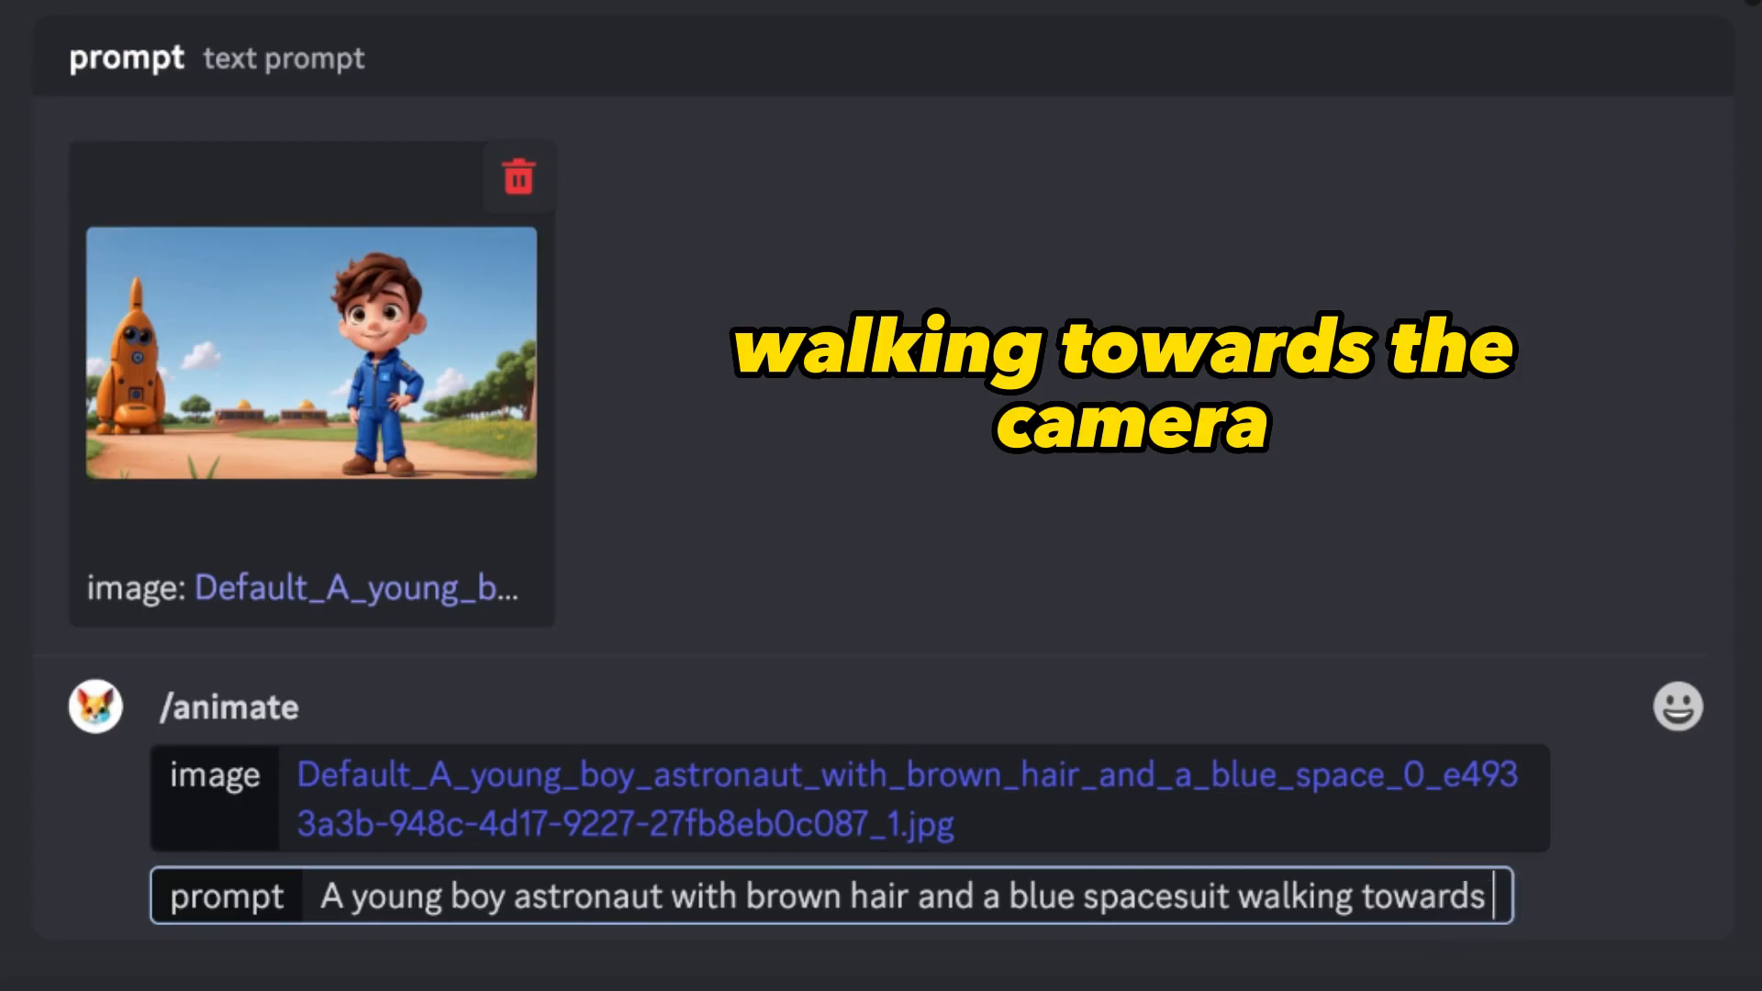
{"action": "type", "text": " the camera, in a "}
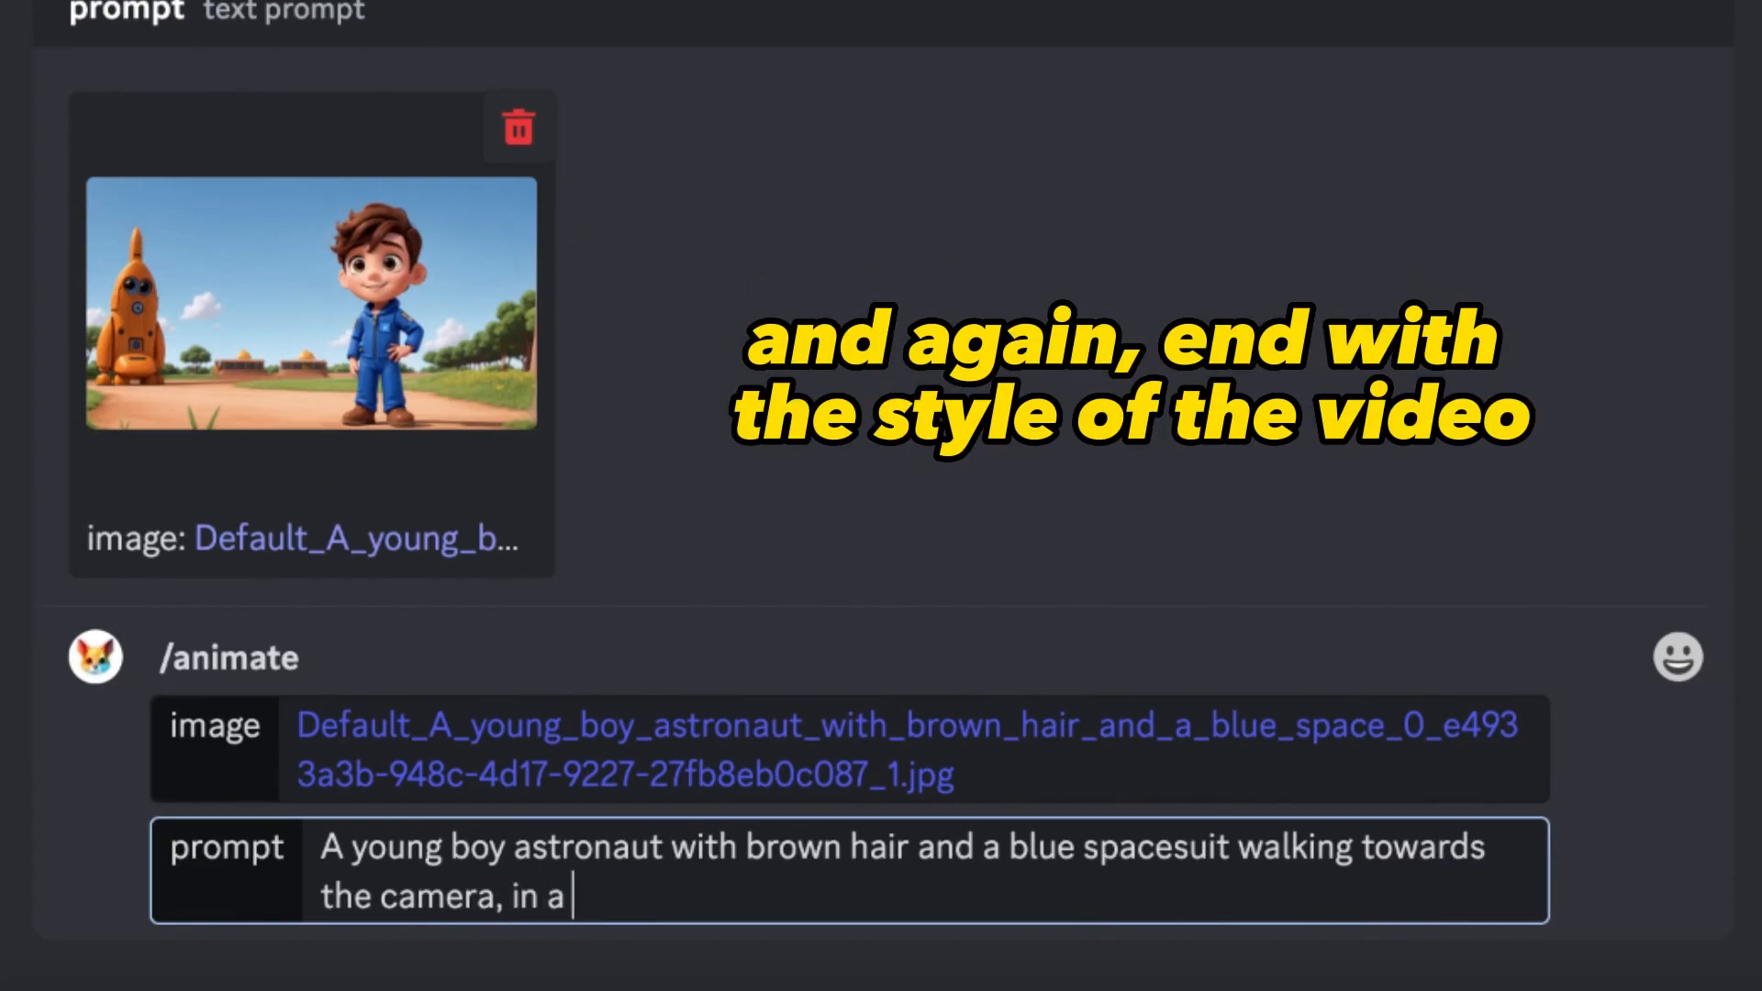
{"action": "type", "text": "disney pixar movie style"}
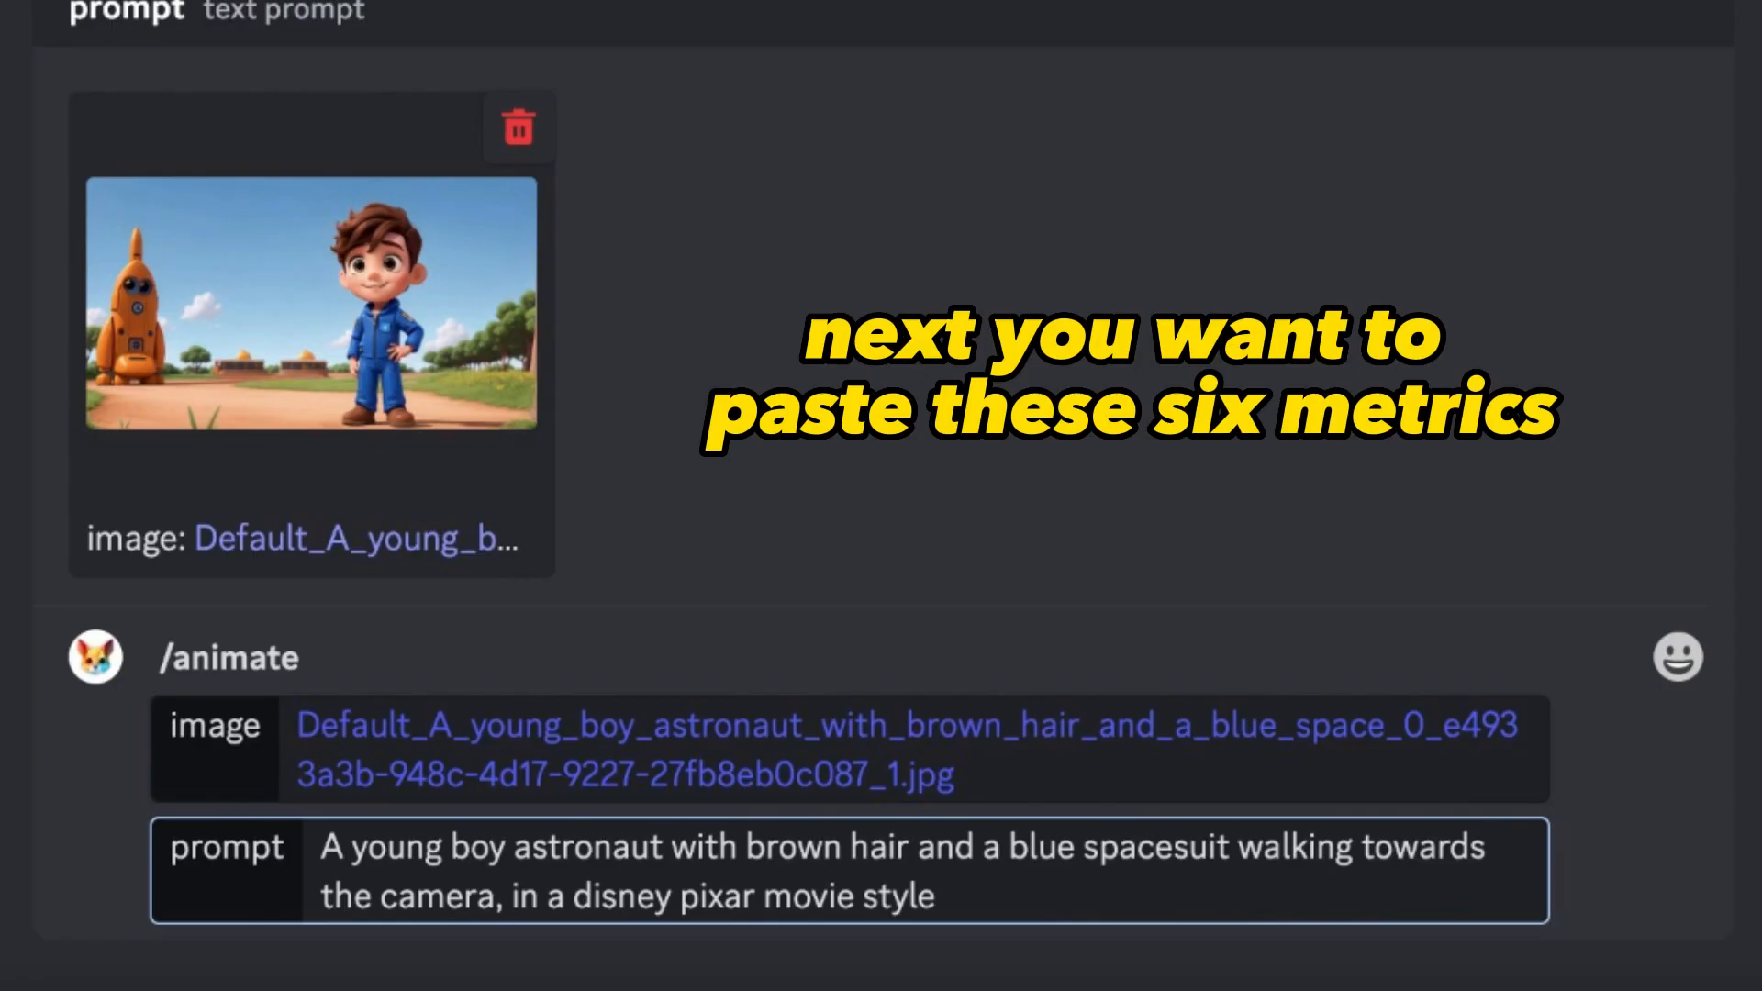
- Append the parameters -neg -fps -gs -camera -motion -seed and fill -neg with "walking away from the camera" in quotation marks
{"action": "type", "text": "-neg -fps -gs -camera -motion -seed"}
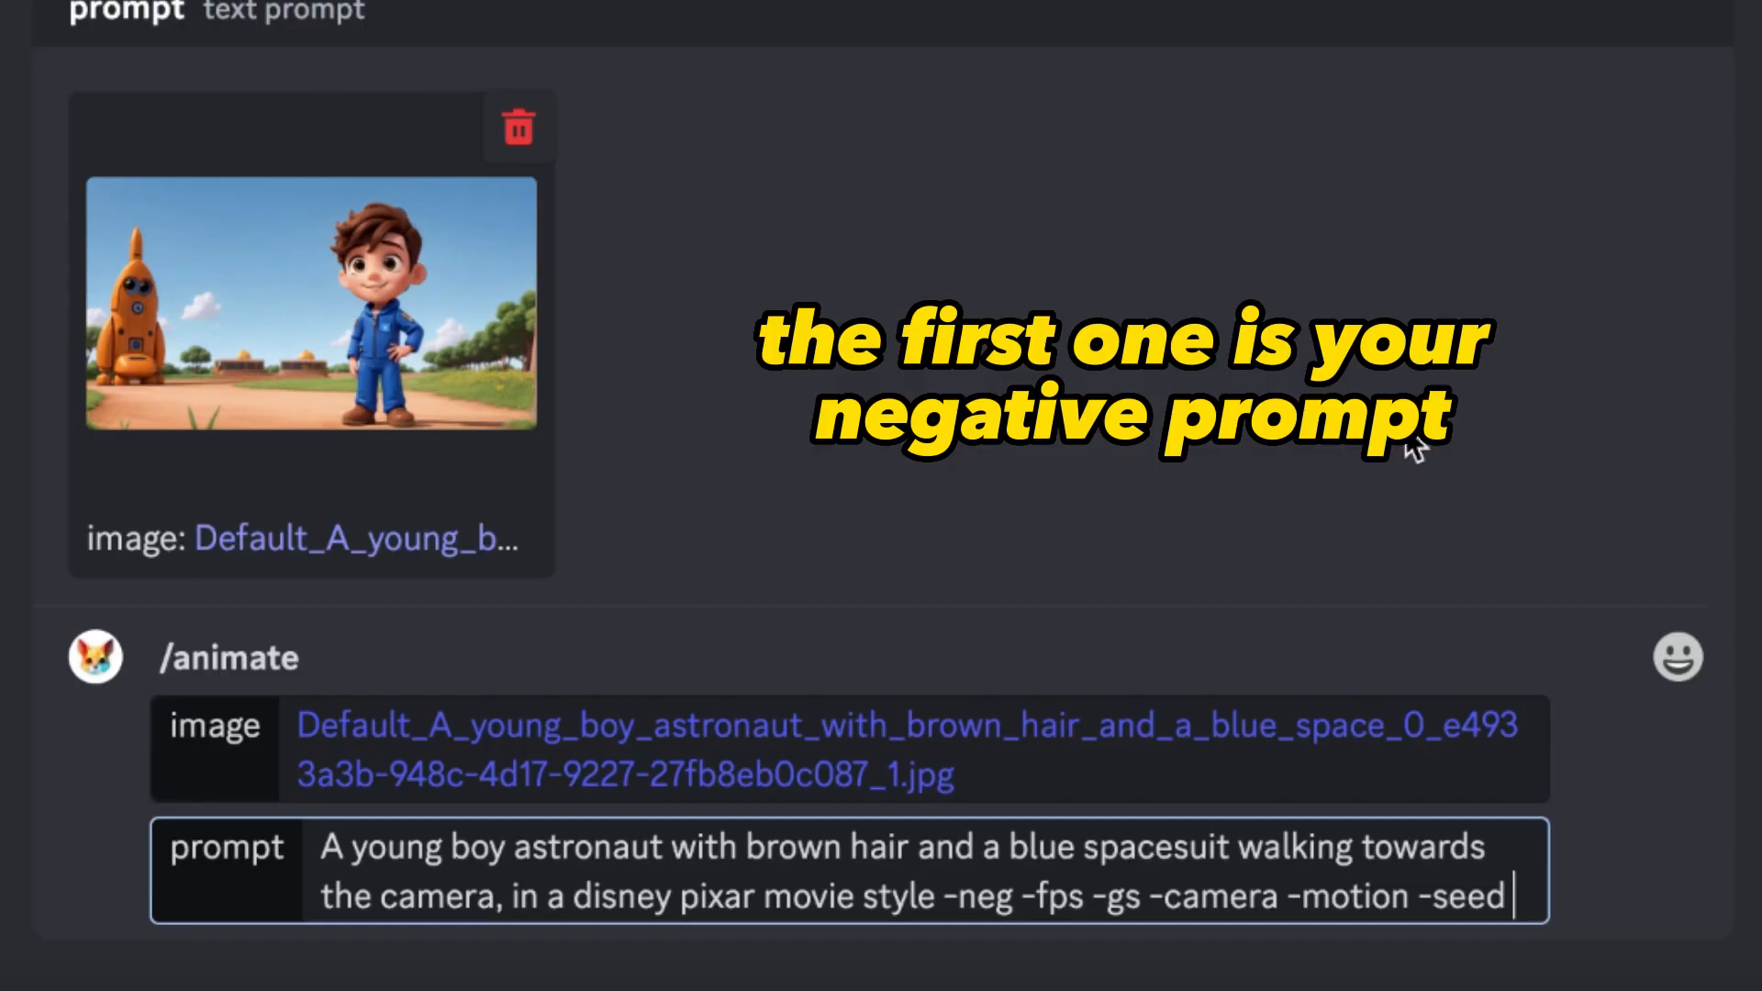
{"action": "left_click", "coordinate": [1011, 895]}
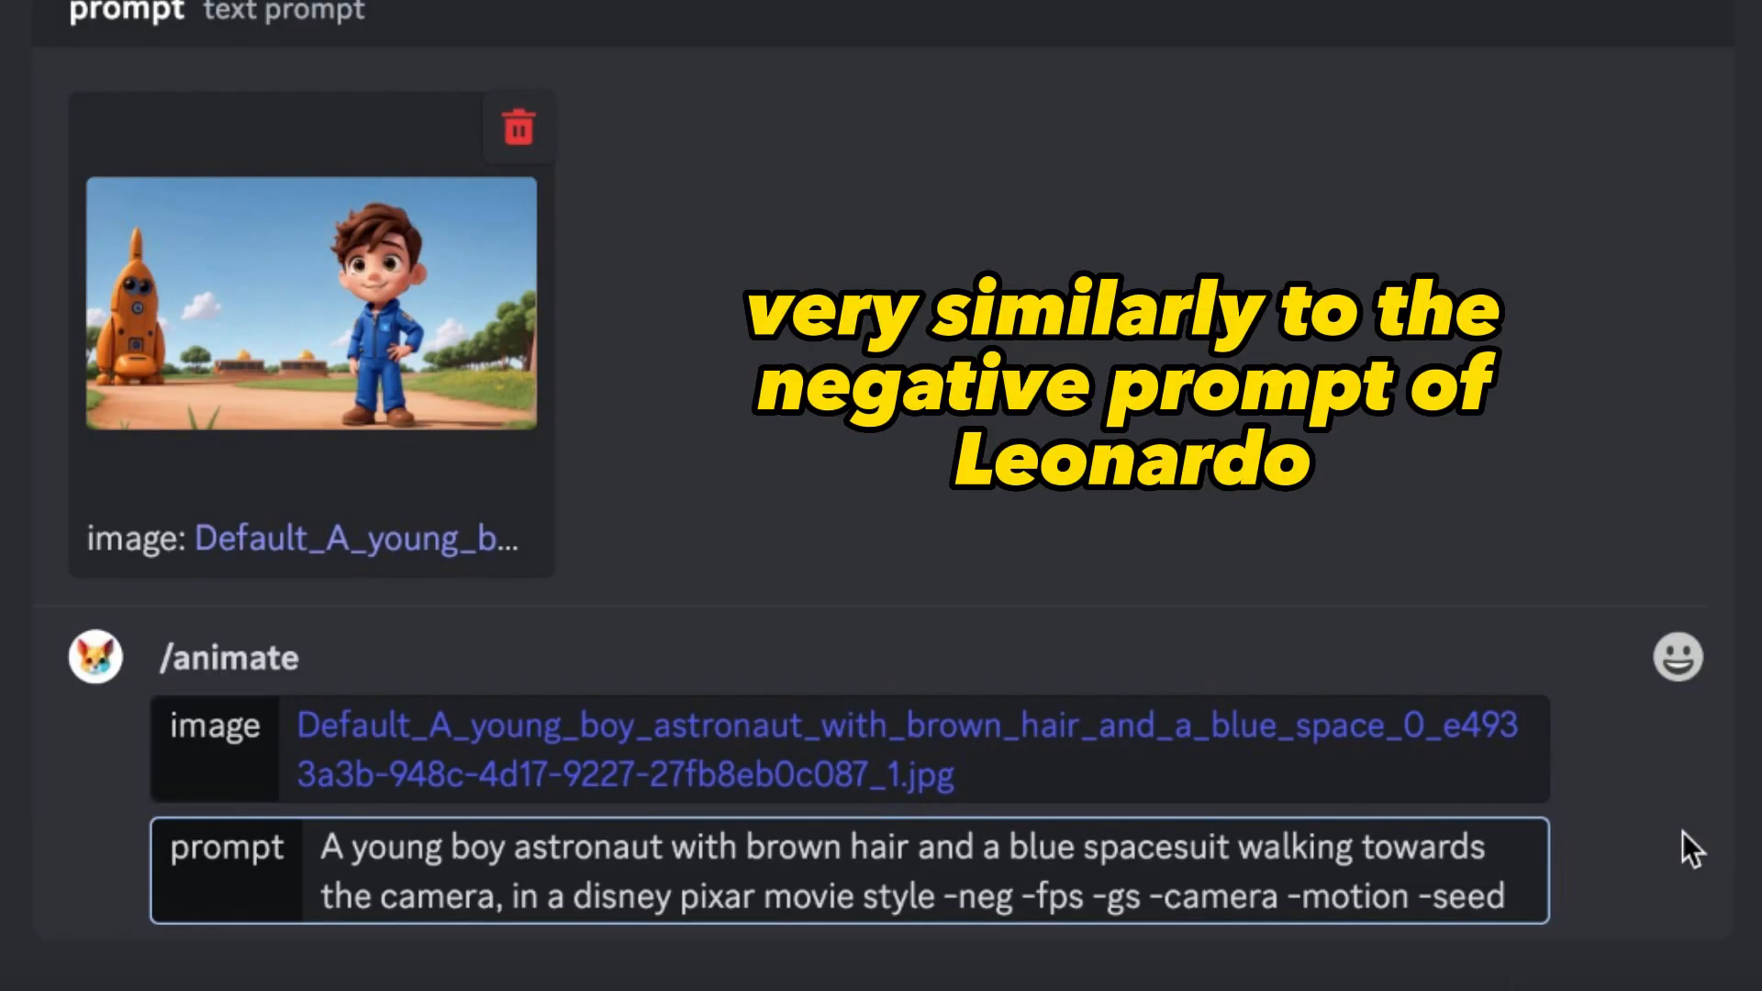
{"action": "type", "text": "\" "}
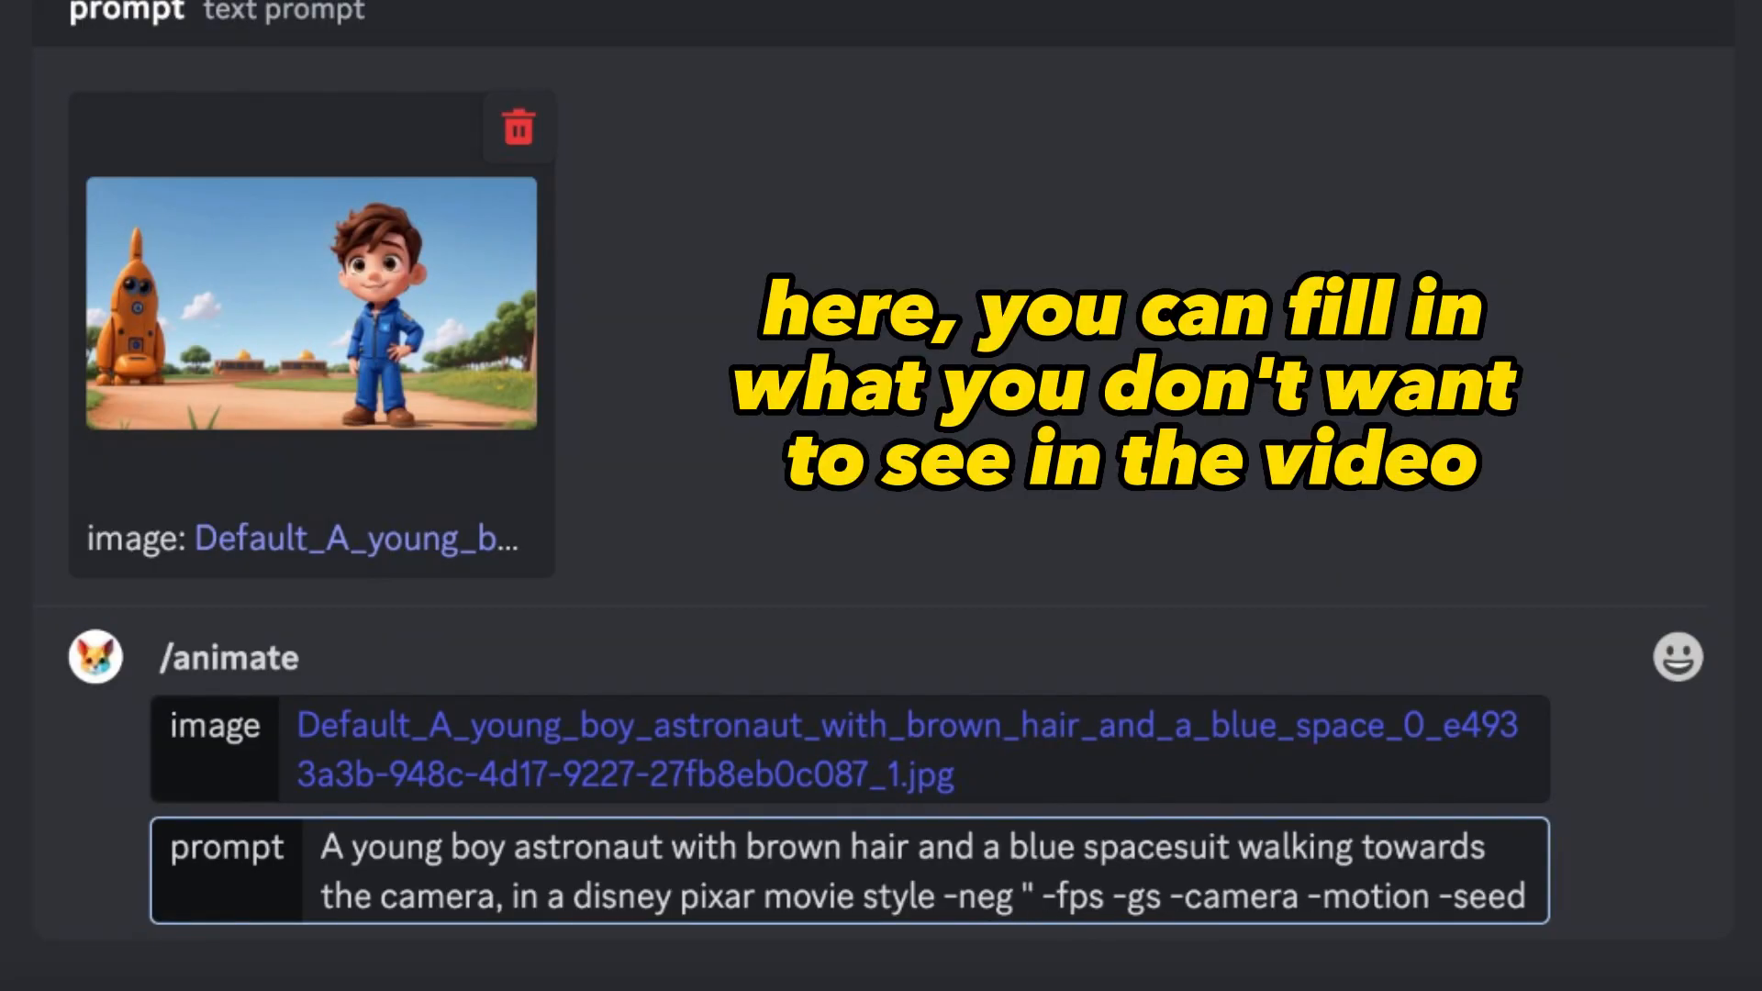
{"action": "type", "text": "walking a"}
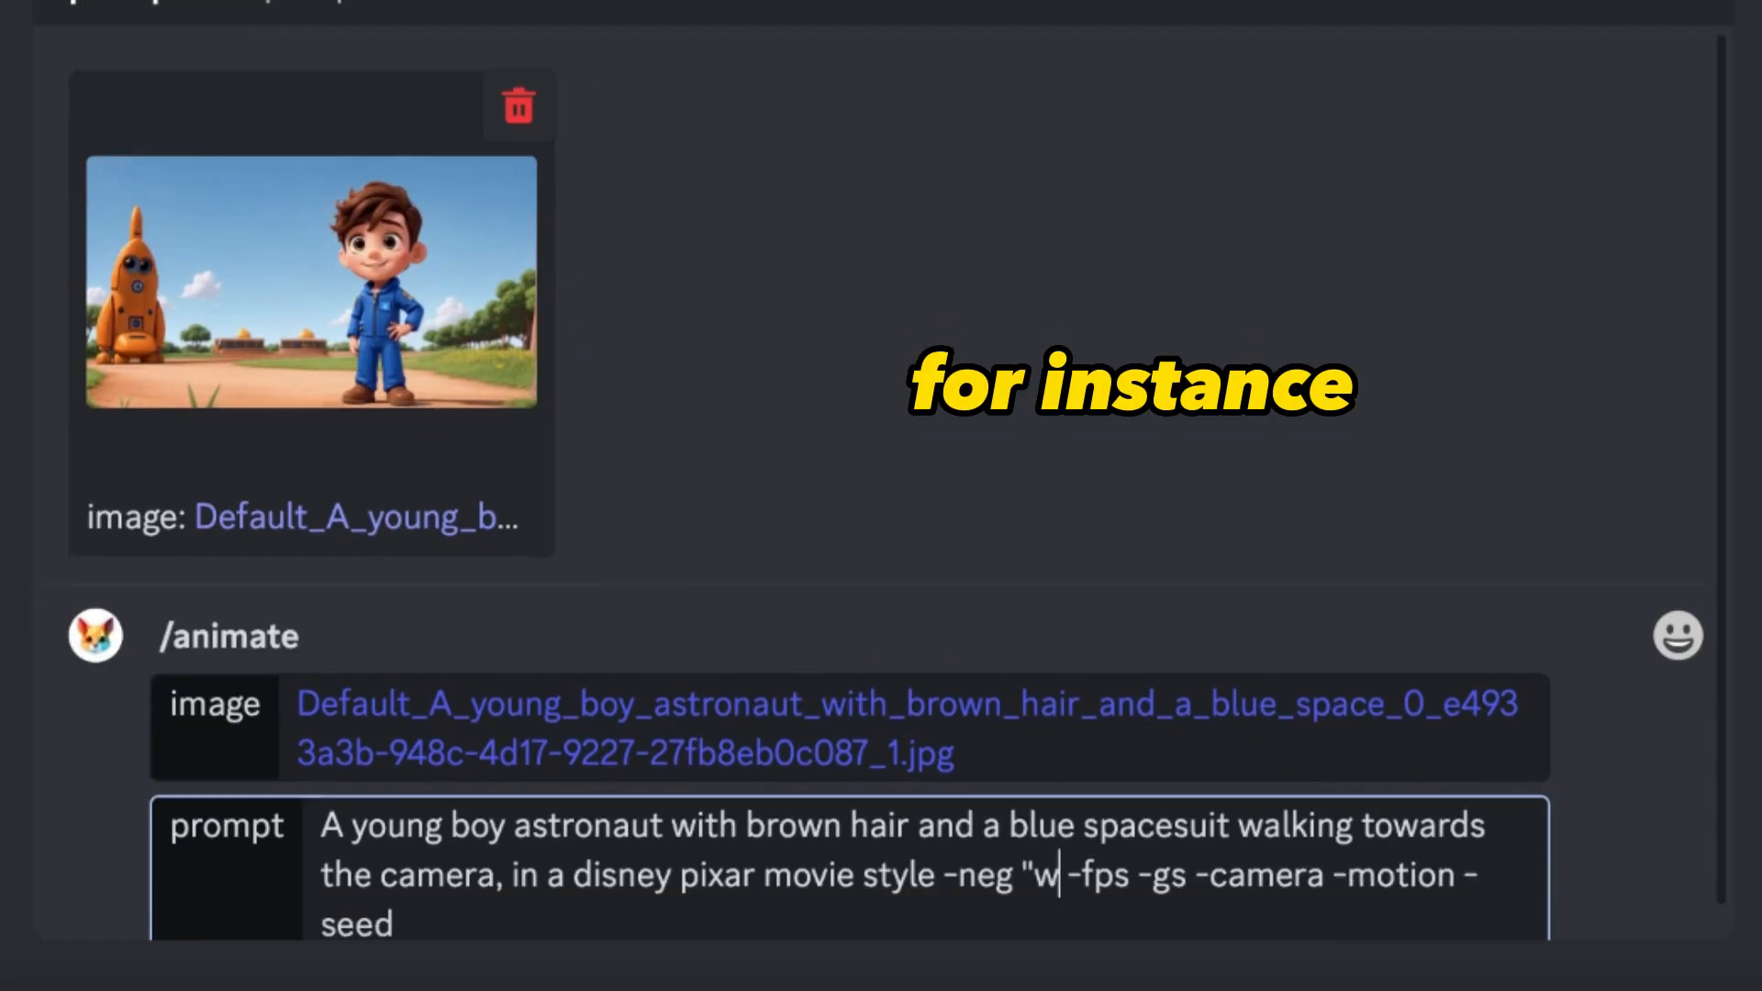
{"action": "type", "text": "way from the camera\""}
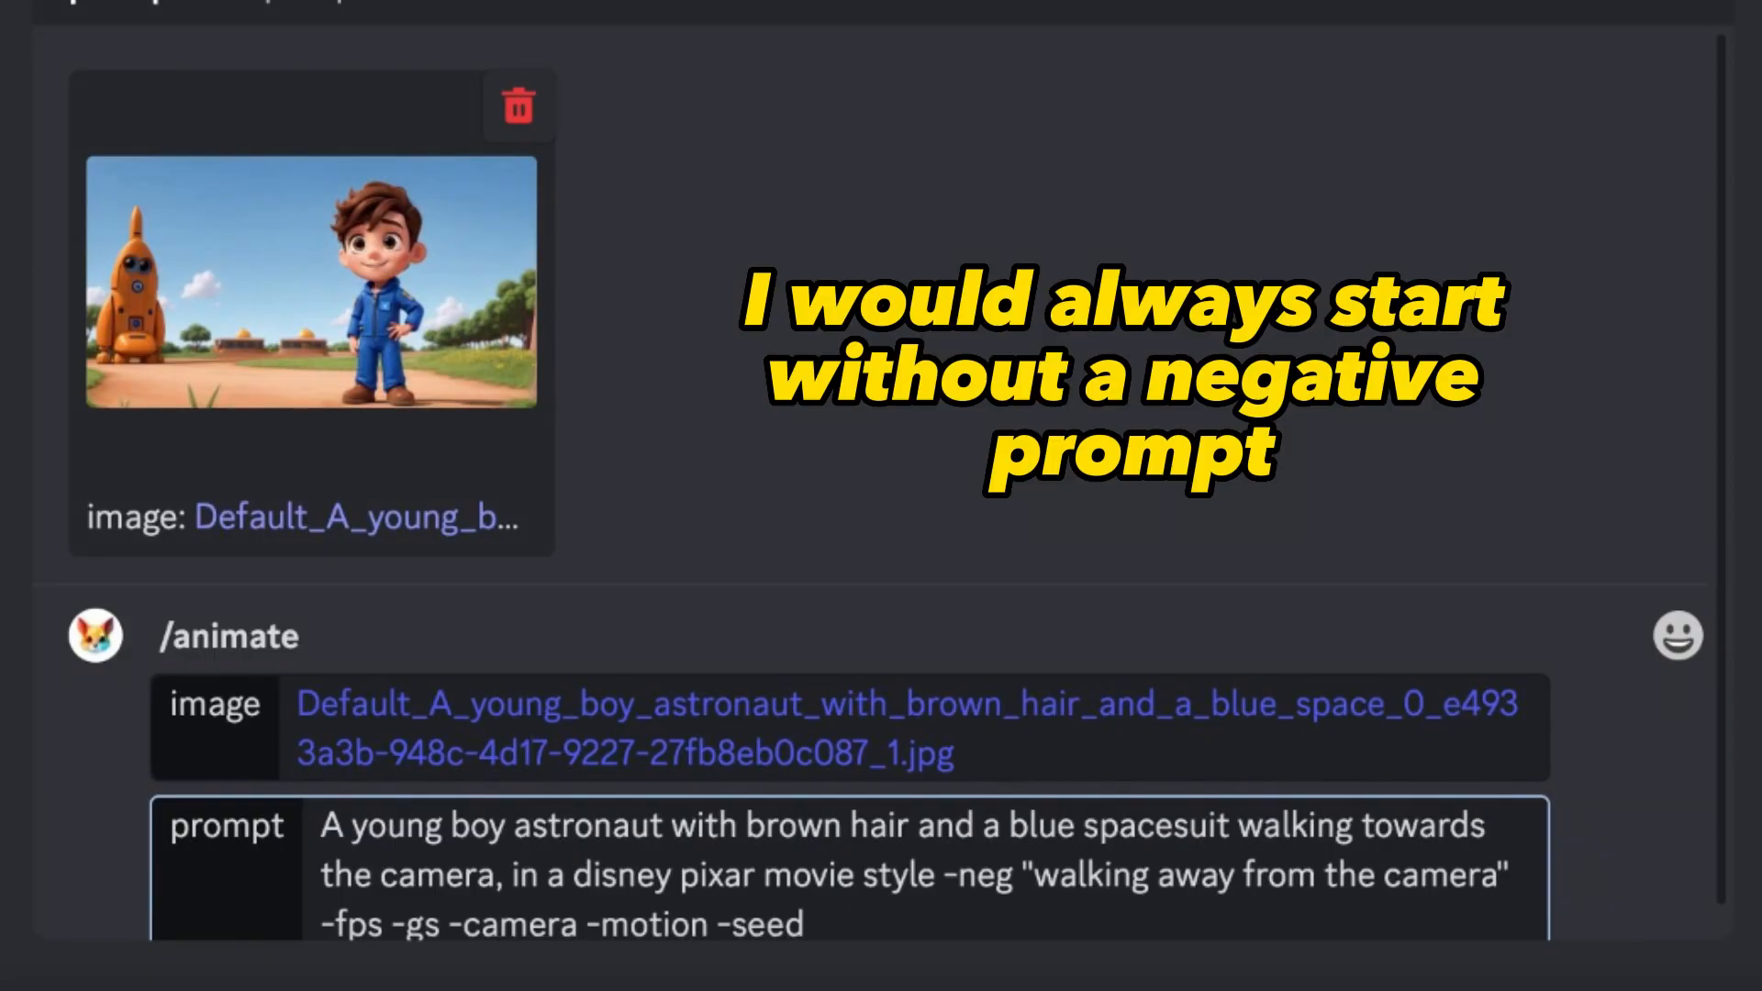
- Remove the -neg parameter together with its quoted text from the prompt
{"action": "left_click_drag", "start_coordinate": [1528, 874], "coordinate": [959, 885]}
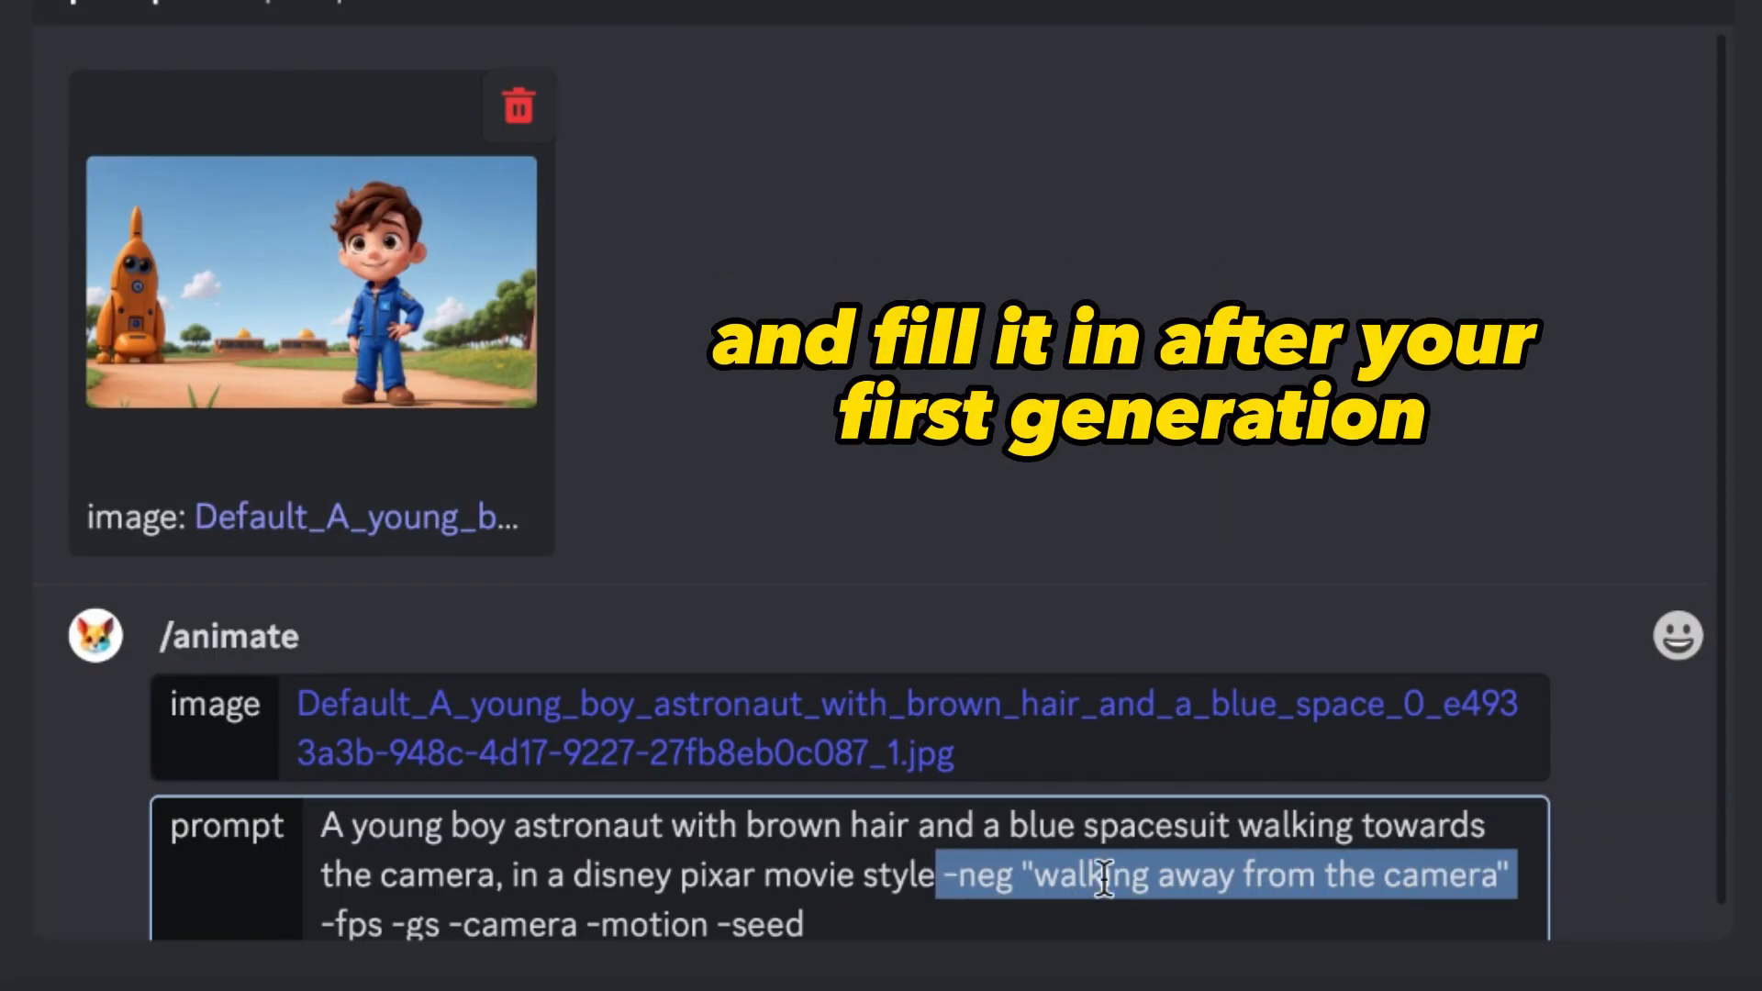
{"action": "key", "text": "BackSpace"}
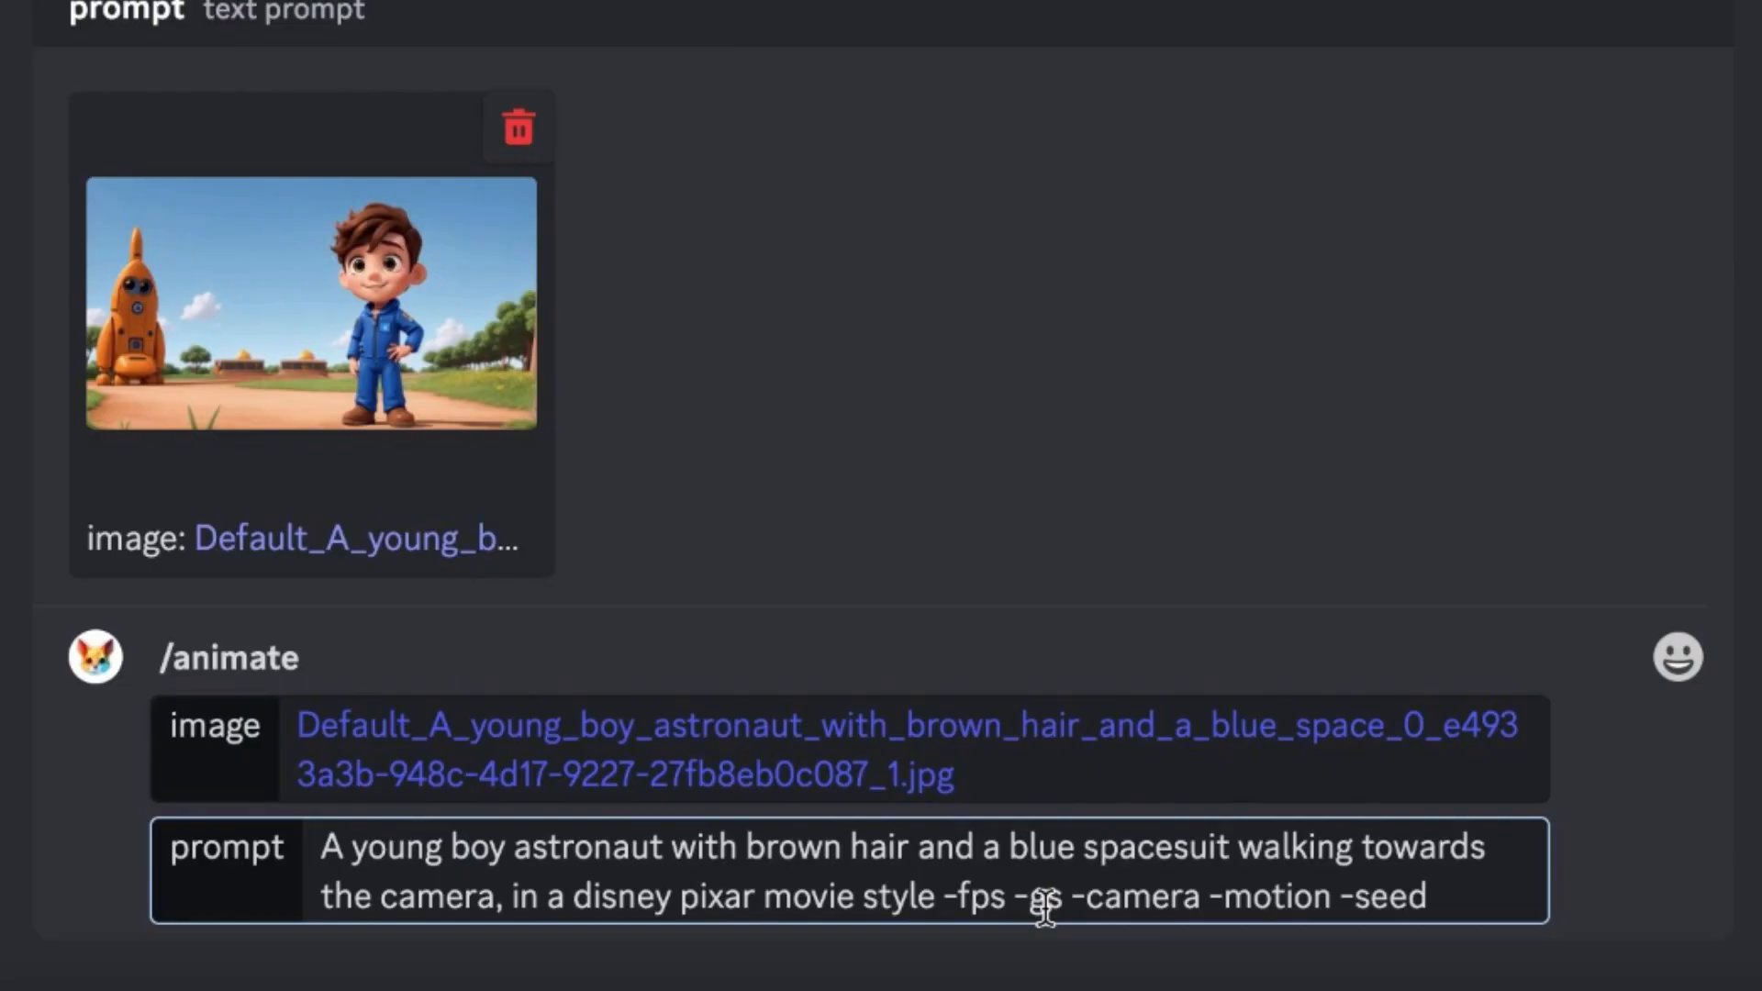
- Set the -fps parameter to 24 and the guidance scale parameter -gs to 16
{"action": "left_click", "coordinate": [1010, 896]}
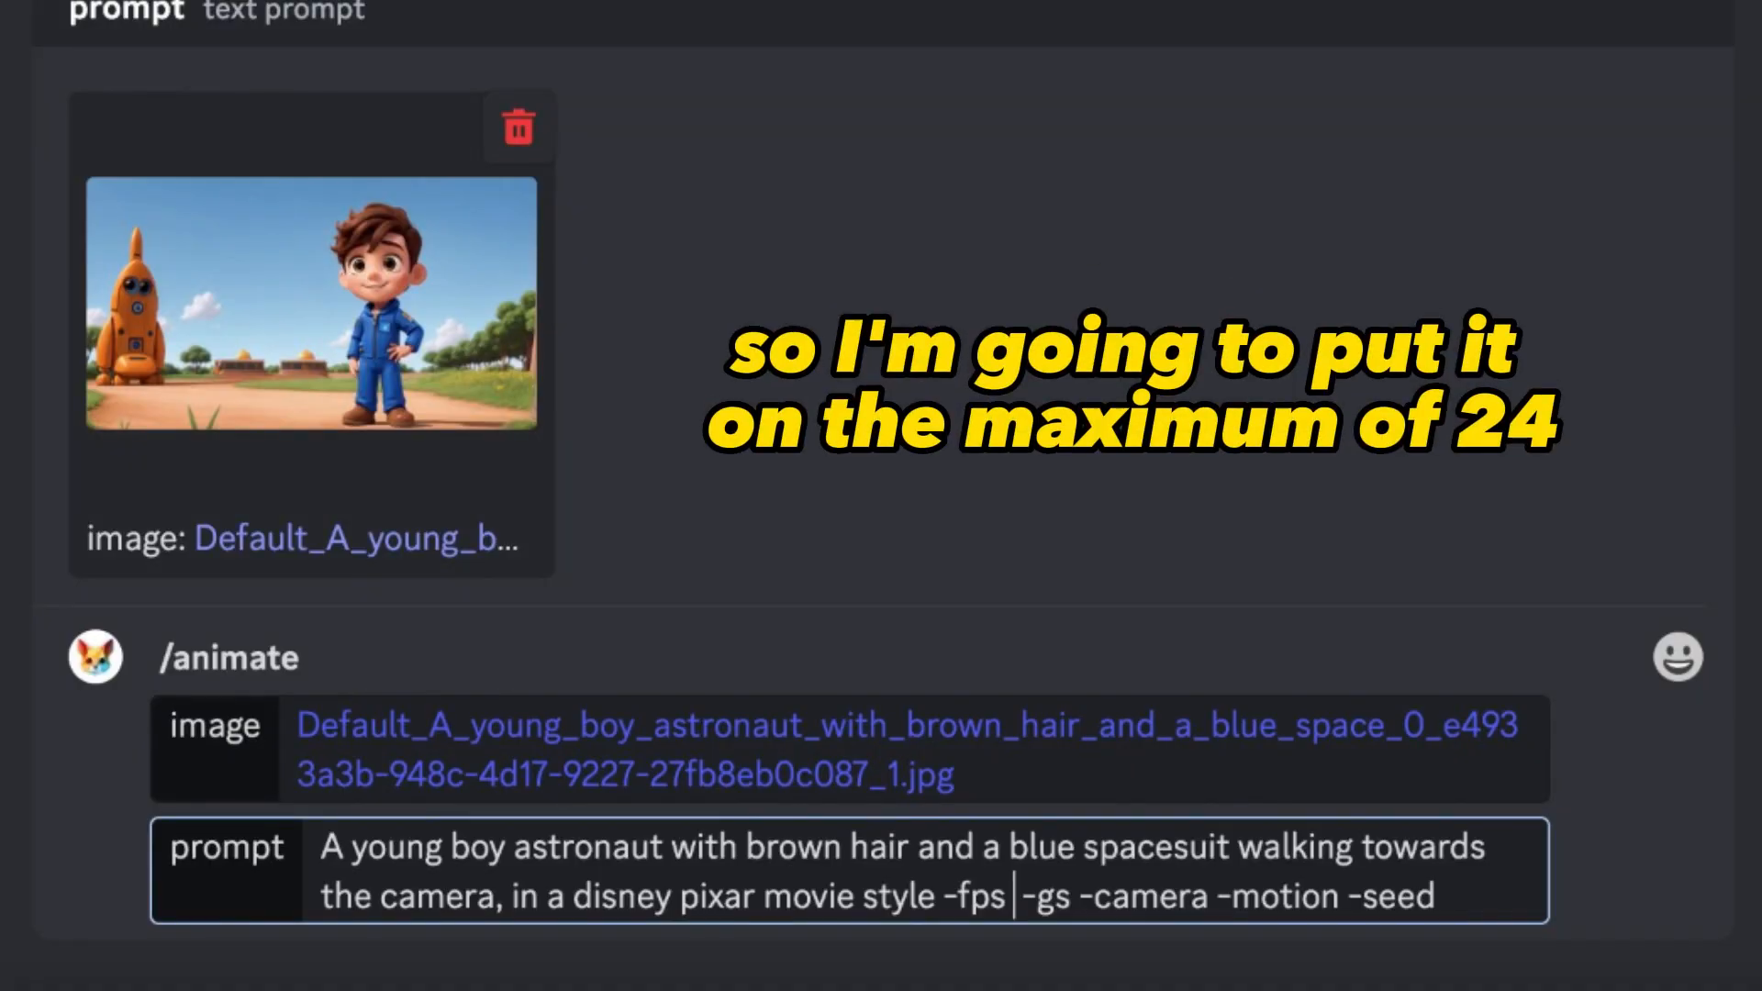
{"action": "type", "text": "24"}
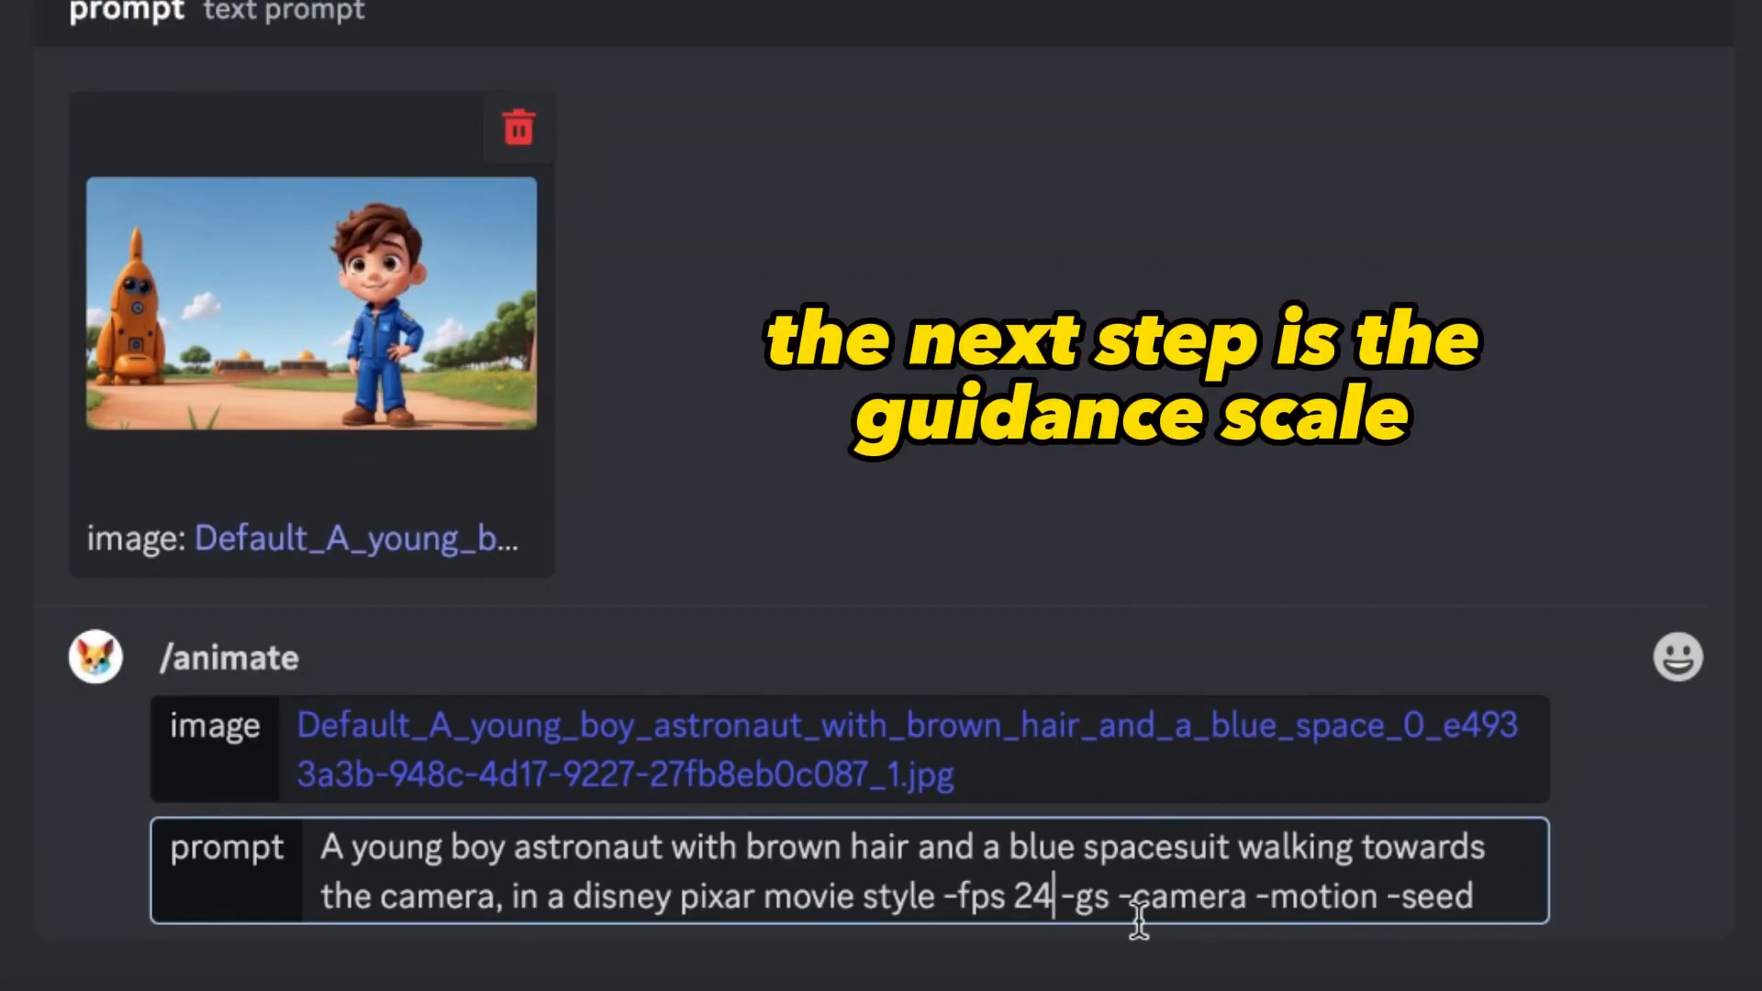
{"action": "left_click", "coordinate": [1111, 895]}
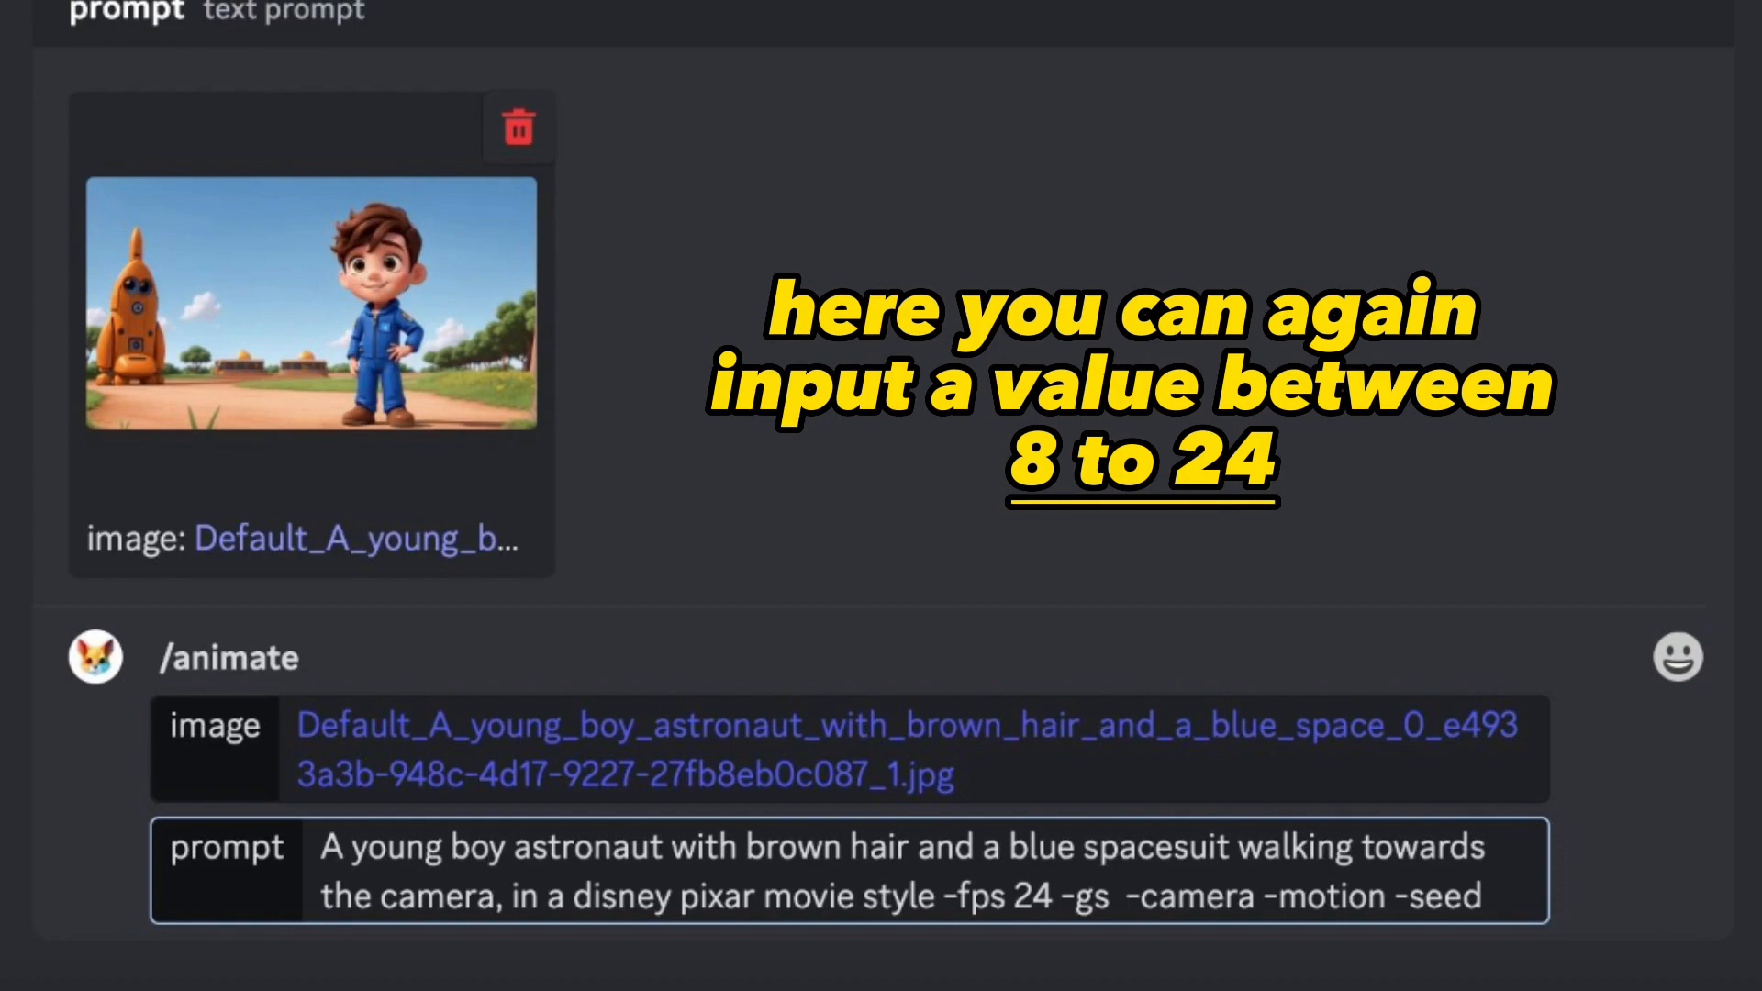
{"action": "type", "text": "16"}
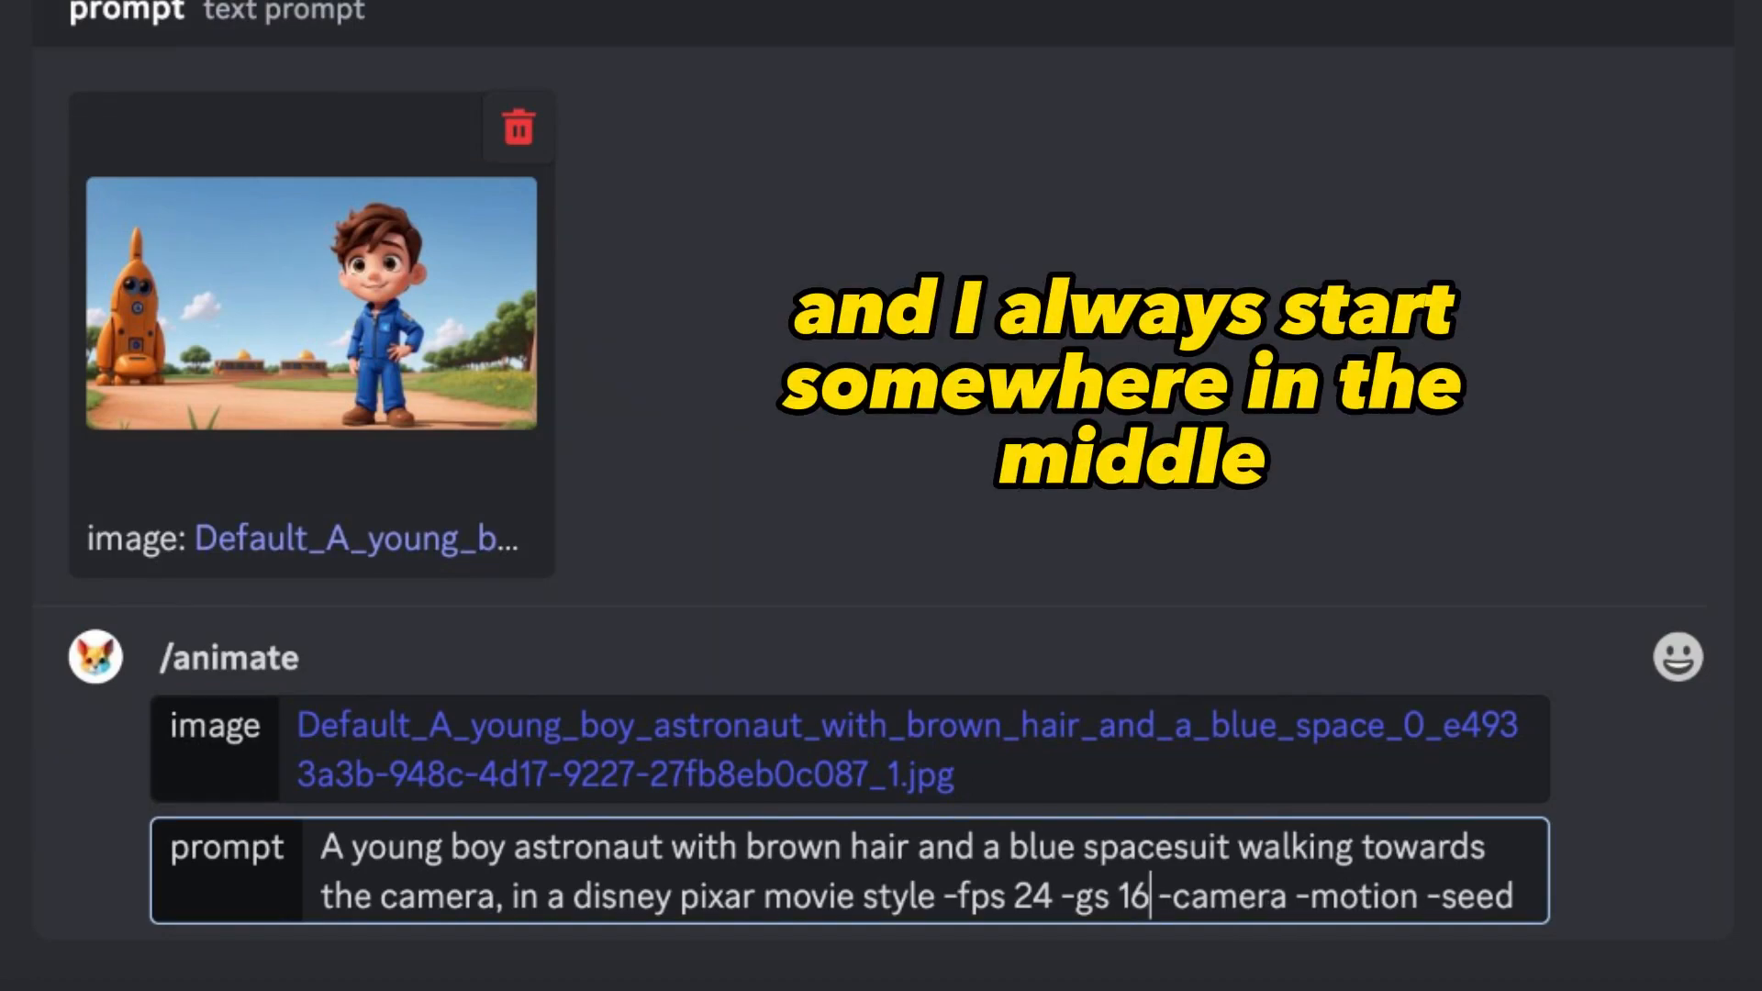
- Try the -camera values "zoom out", "zoom in" and "pan right", ending with "pan left"
{"action": "left_click", "coordinate": [1289, 895]}
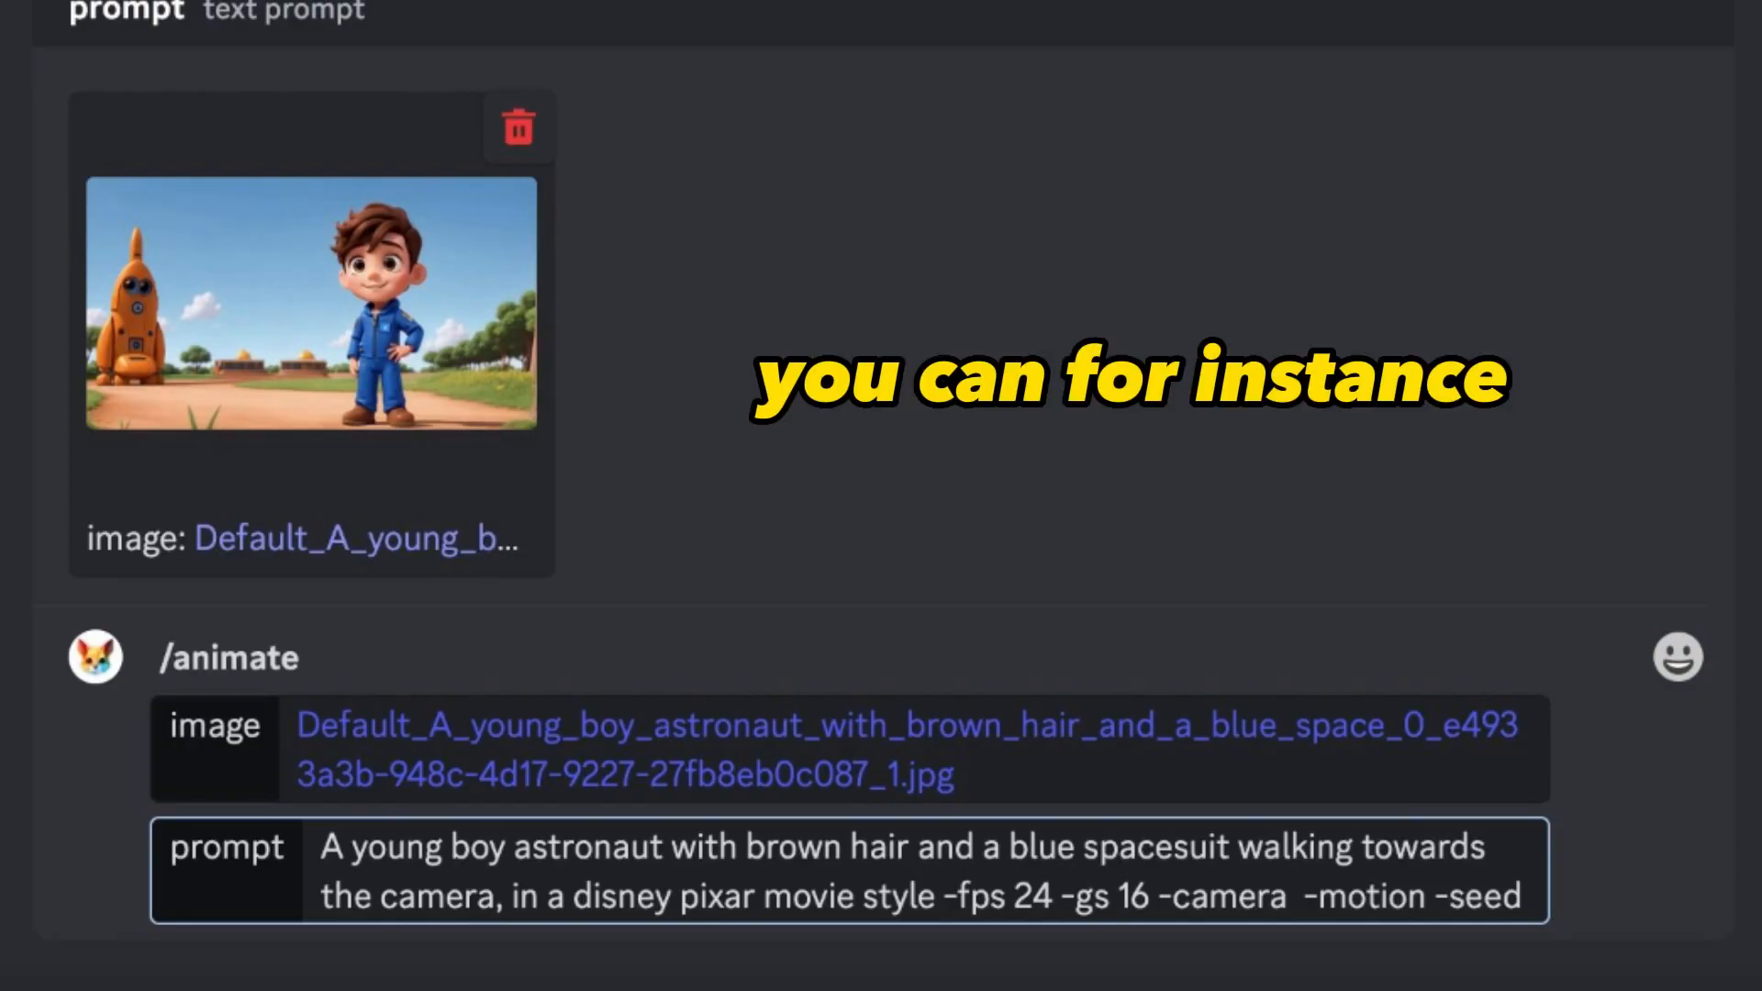
{"action": "type", "text": "zoom out"}
{"action": "key", "text": "BackSpace"}
{"action": "key", "text": "BackSpace"}
{"action": "key", "text": "BackSpace"}
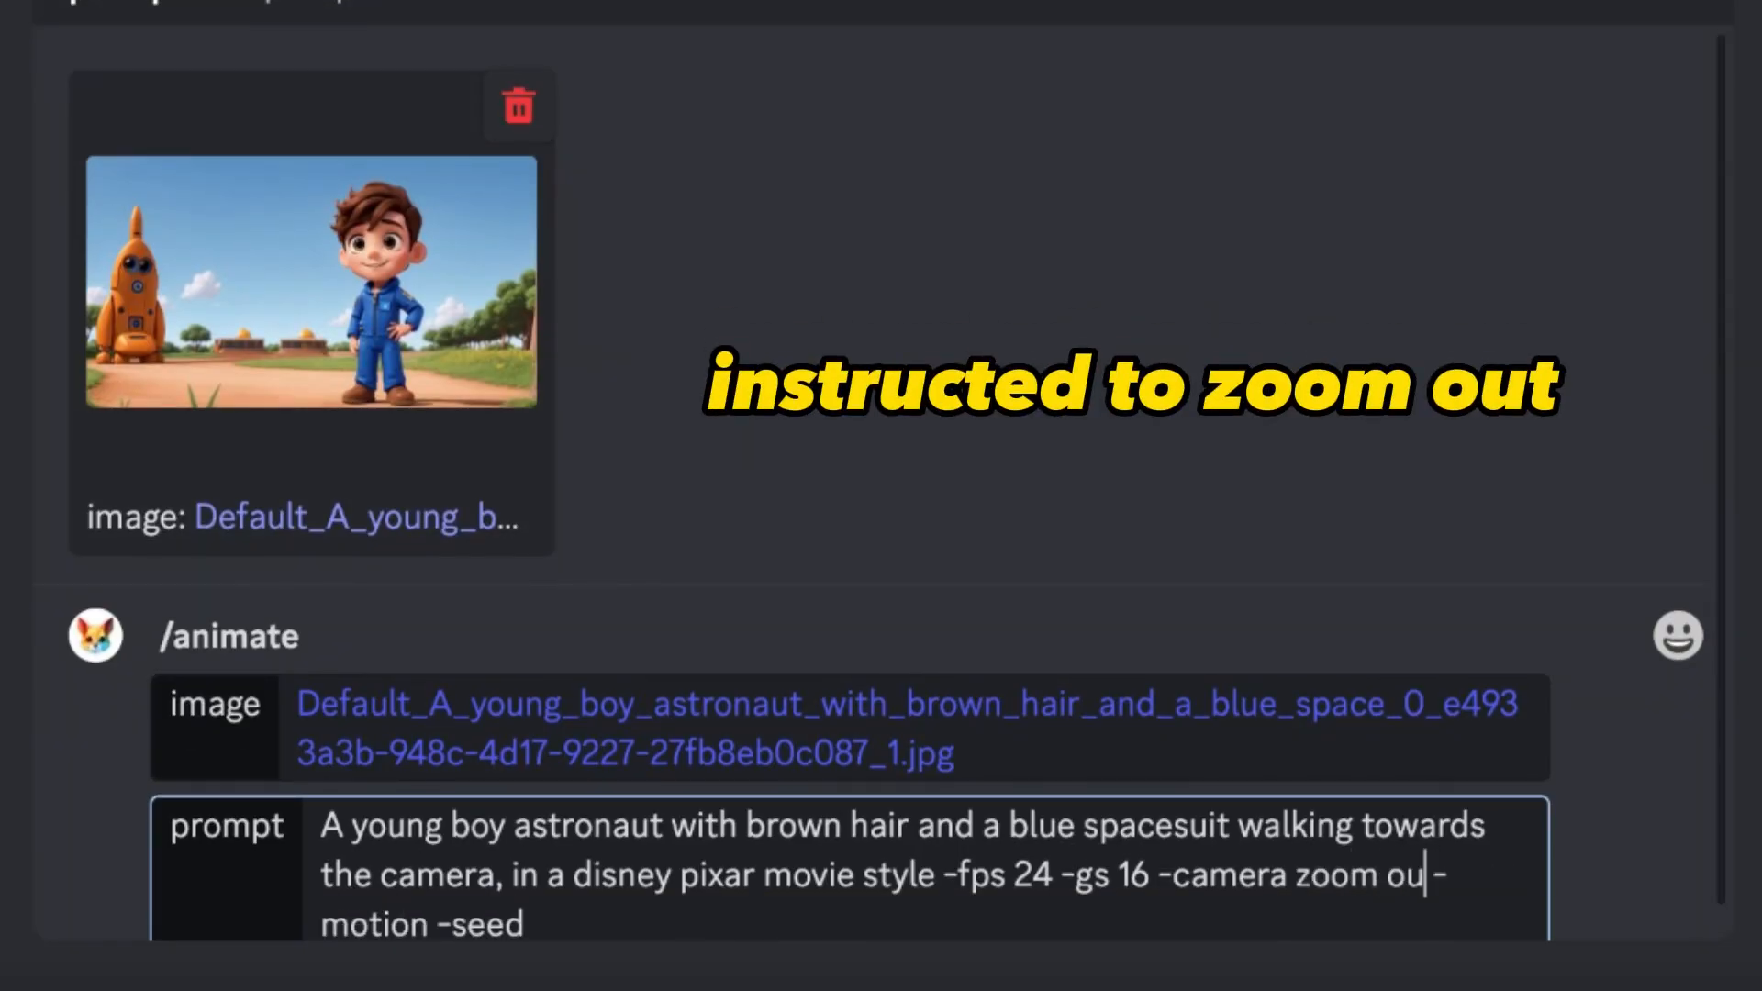
{"action": "type", "text": "in"}
{"action": "key", "text": "BackSpace"}
{"action": "key", "text": "BackSpace"}
{"action": "key", "text": "BackSpace"}
{"action": "key", "text": "BackSpace"}
{"action": "key", "text": "BackSpace"}
{"action": "key", "text": "BackSpace"}
{"action": "key", "text": "BackSpace"}
{"action": "type", "text": "pan ri"}
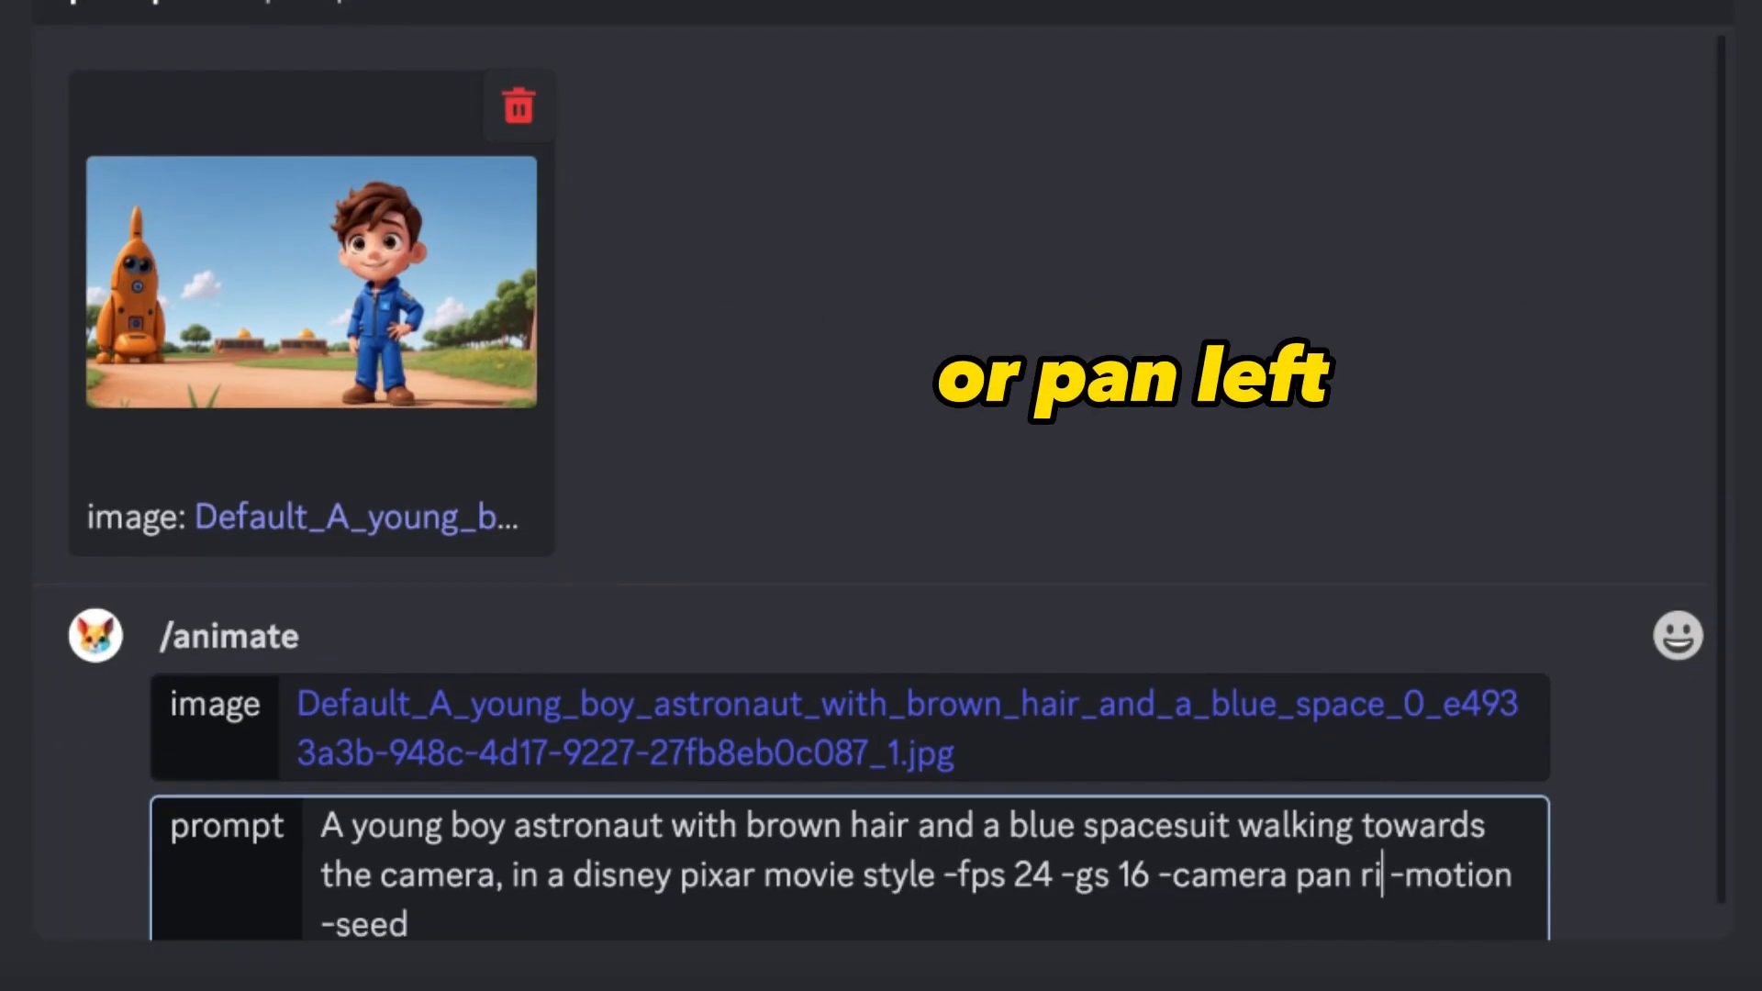
{"action": "key", "text": "BackSpace"}
{"action": "key", "text": "BackSpace"}
{"action": "type", "text": "left"}
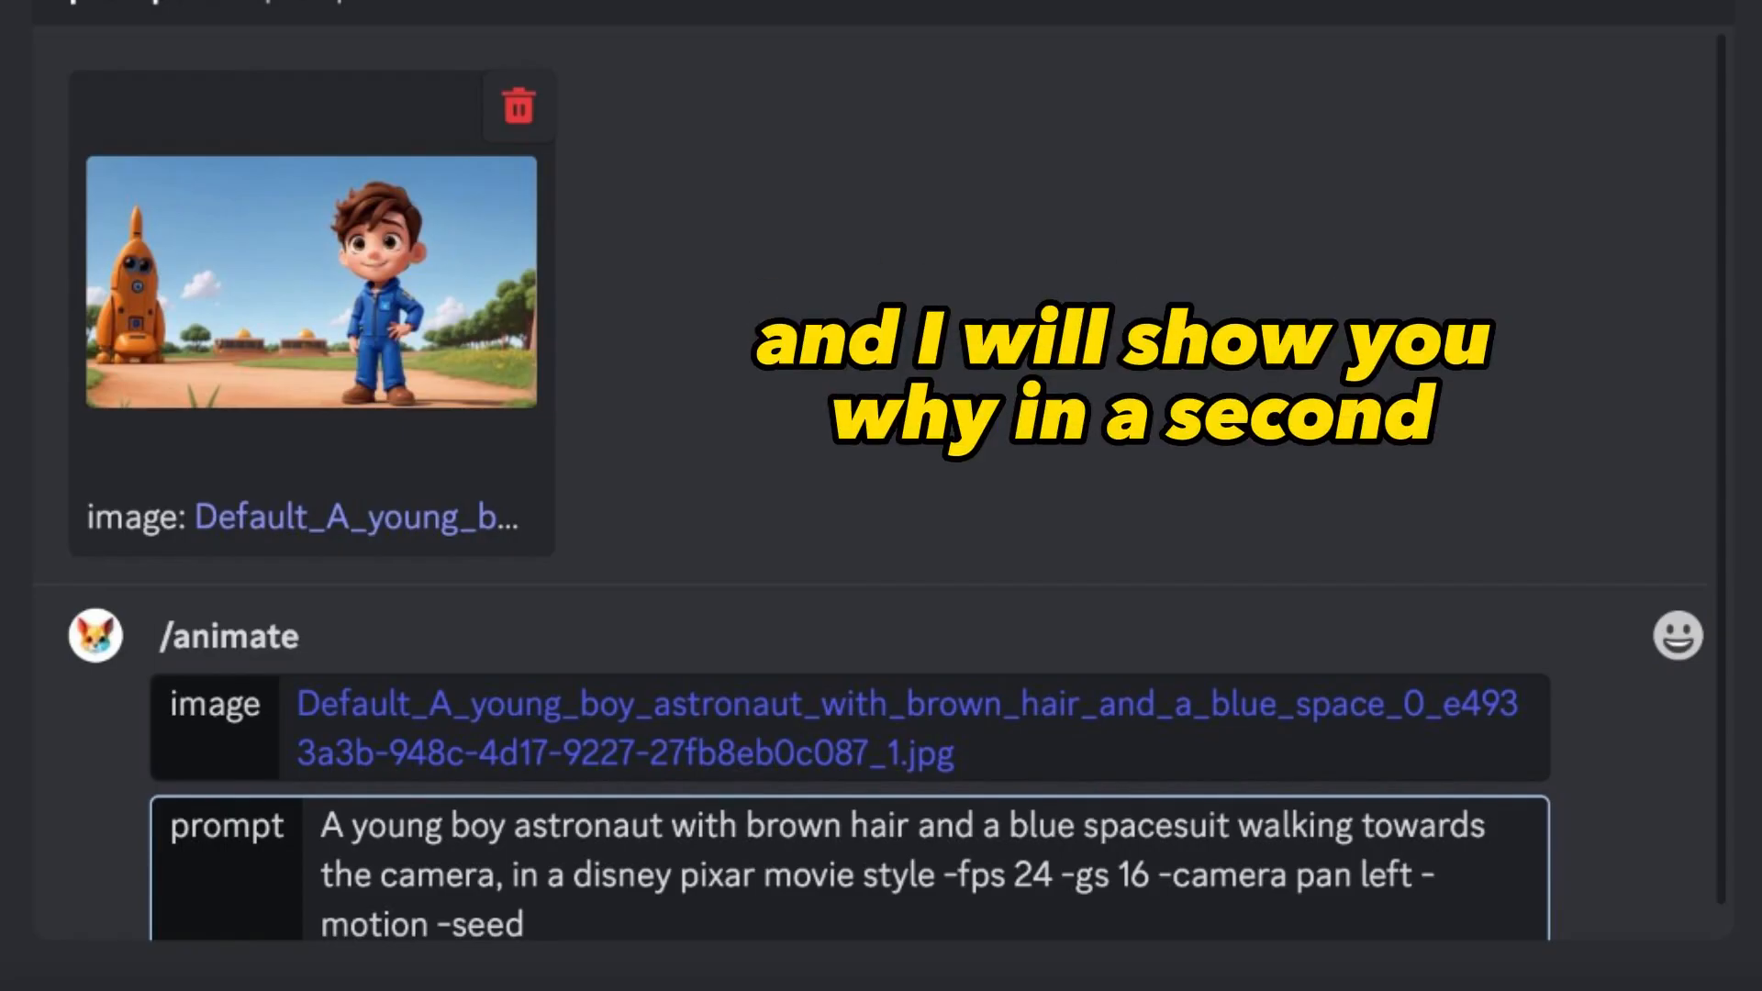
- Remove the -camera parameter and its movement value from the prompt
{"action": "key", "text": "BackSpace"}
{"action": "key", "text": "BackSpace"}
{"action": "key", "text": "BackSpace"}
{"action": "key", "text": "BackSpace"}
{"action": "key", "text": "BackSpace"}
{"action": "key", "text": "BackSpace"}
{"action": "key", "text": "BackSpace"}
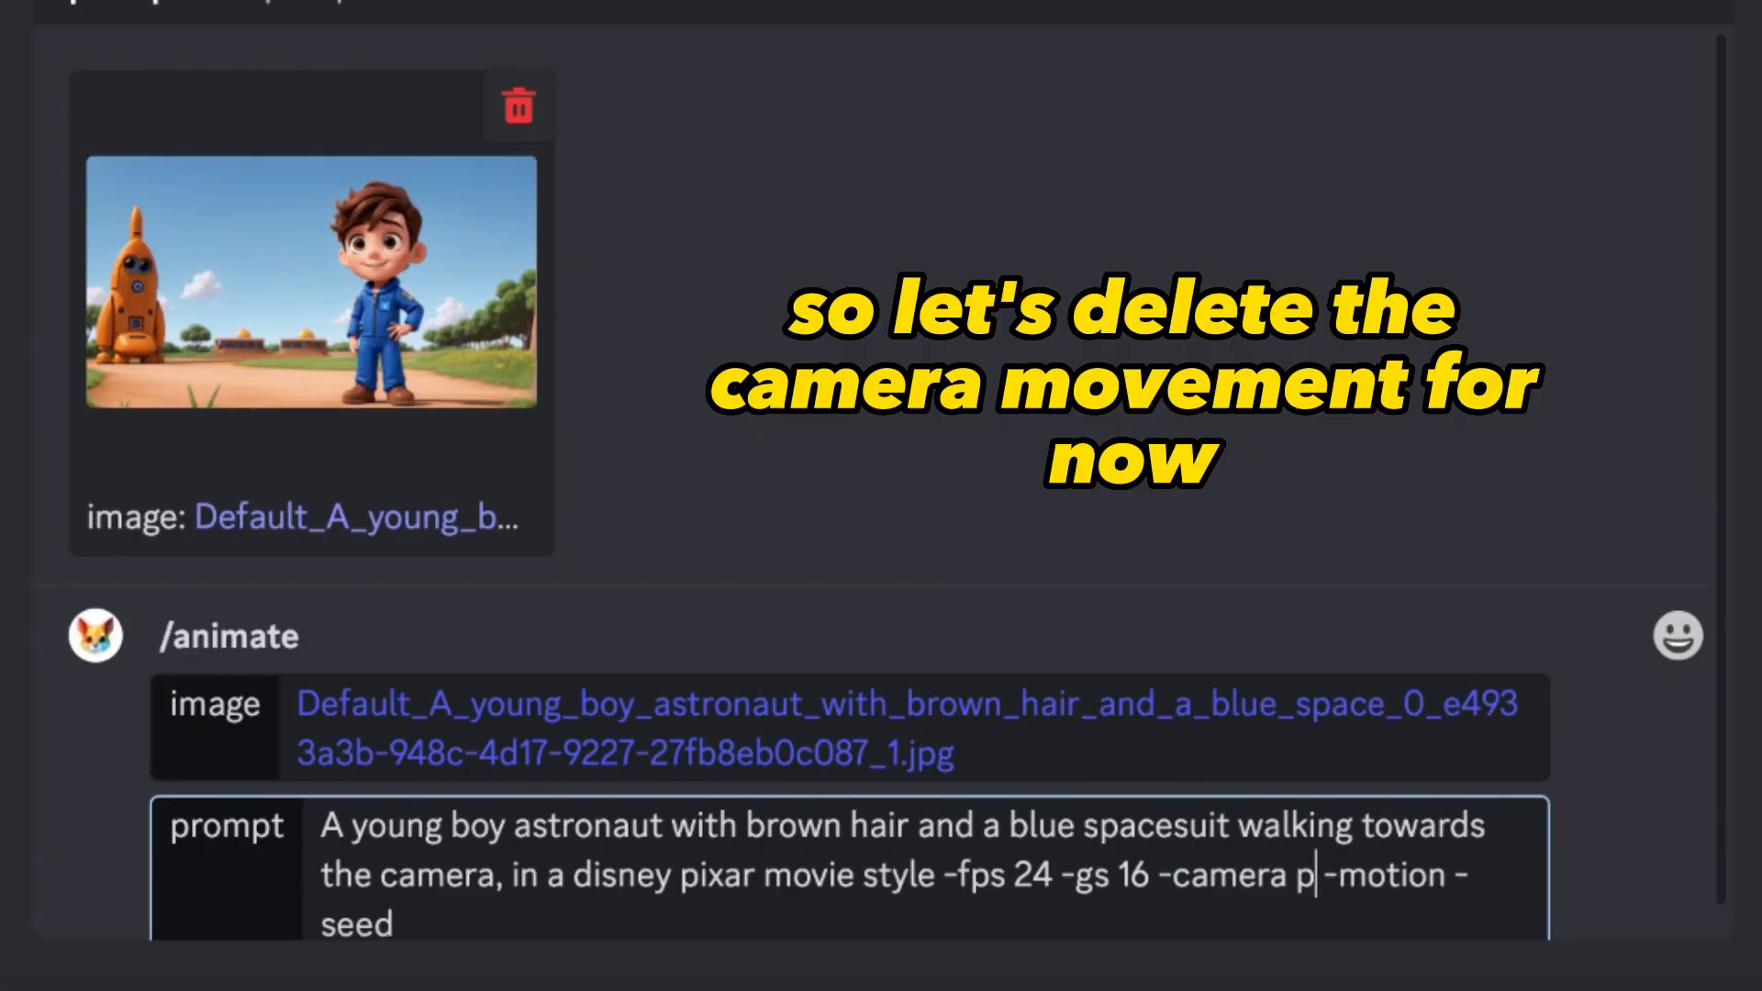
{"action": "key", "text": "BackSpace"}
{"action": "key", "text": "BackSpace"}
{"action": "key", "text": "BackSpace"}
{"action": "key", "text": "BackSpace"}
{"action": "key", "text": "BackSpace"}
{"action": "key", "text": "BackSpace"}
{"action": "key", "text": "BackSpace"}
{"action": "key", "text": "BackSpace"}
{"action": "key", "text": "BackSpace"}
{"action": "key", "text": "BackSpace"}
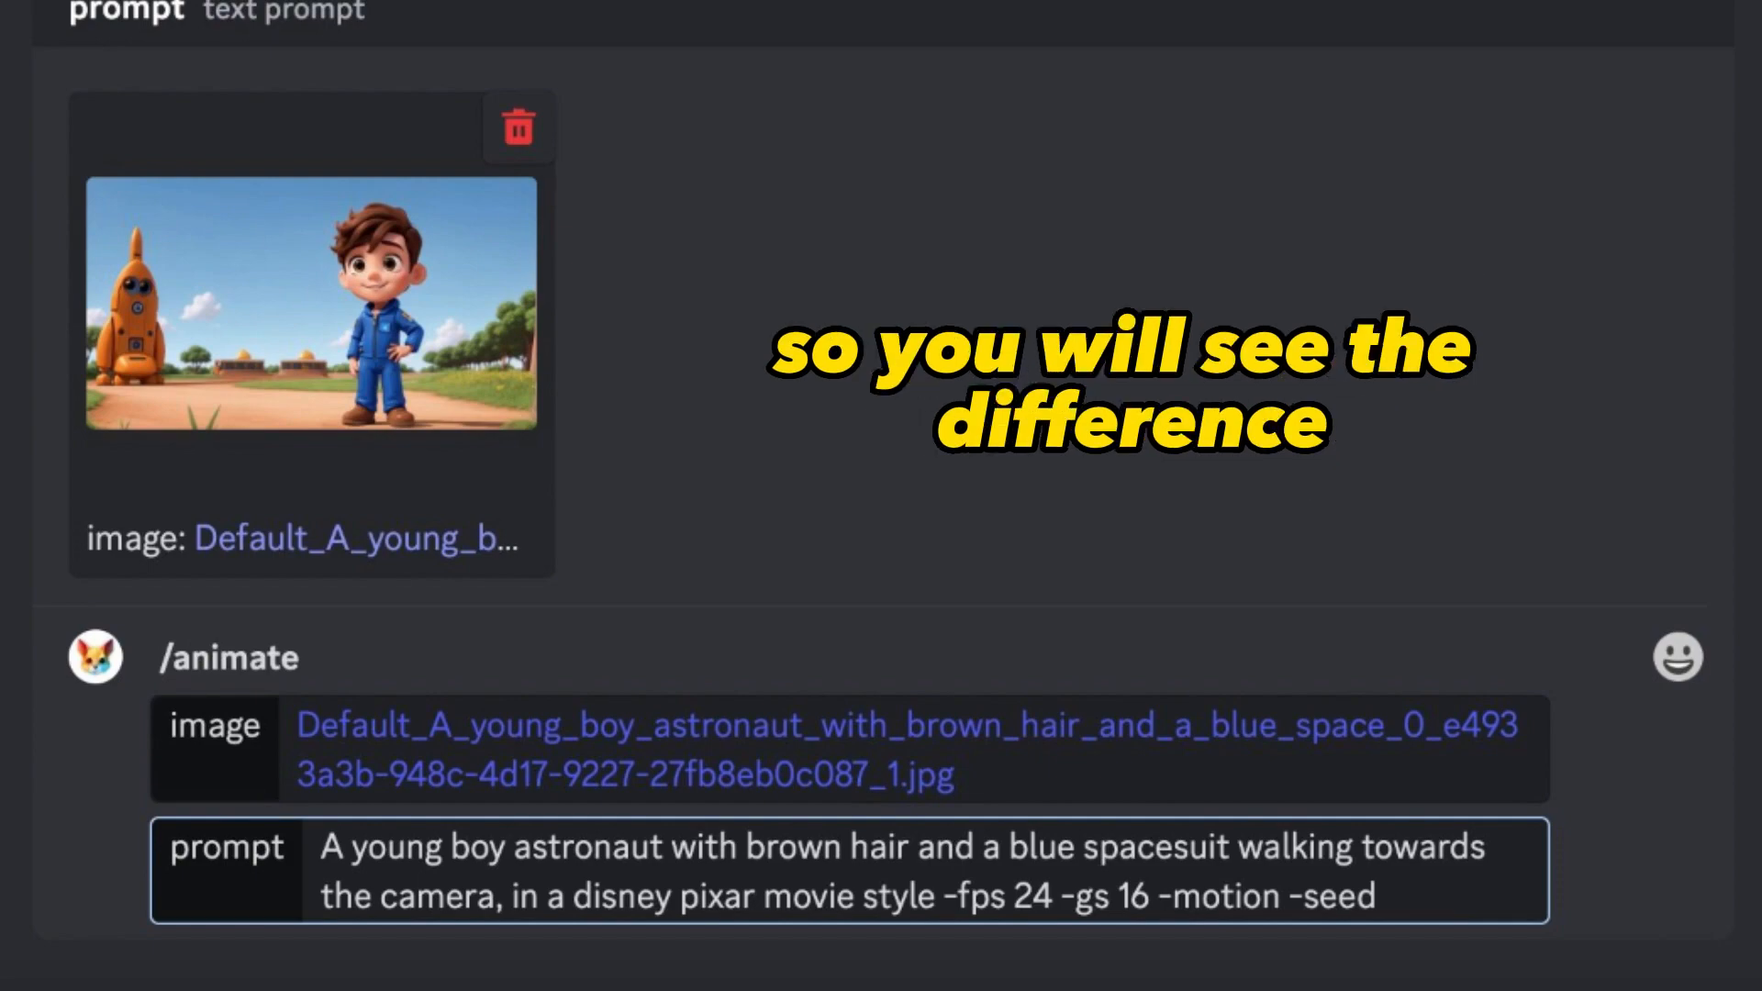
- Set -motion to 1 and -seed to 1234, and submit the /animate command to the bot
{"action": "left_click", "coordinate": [1278, 896]}
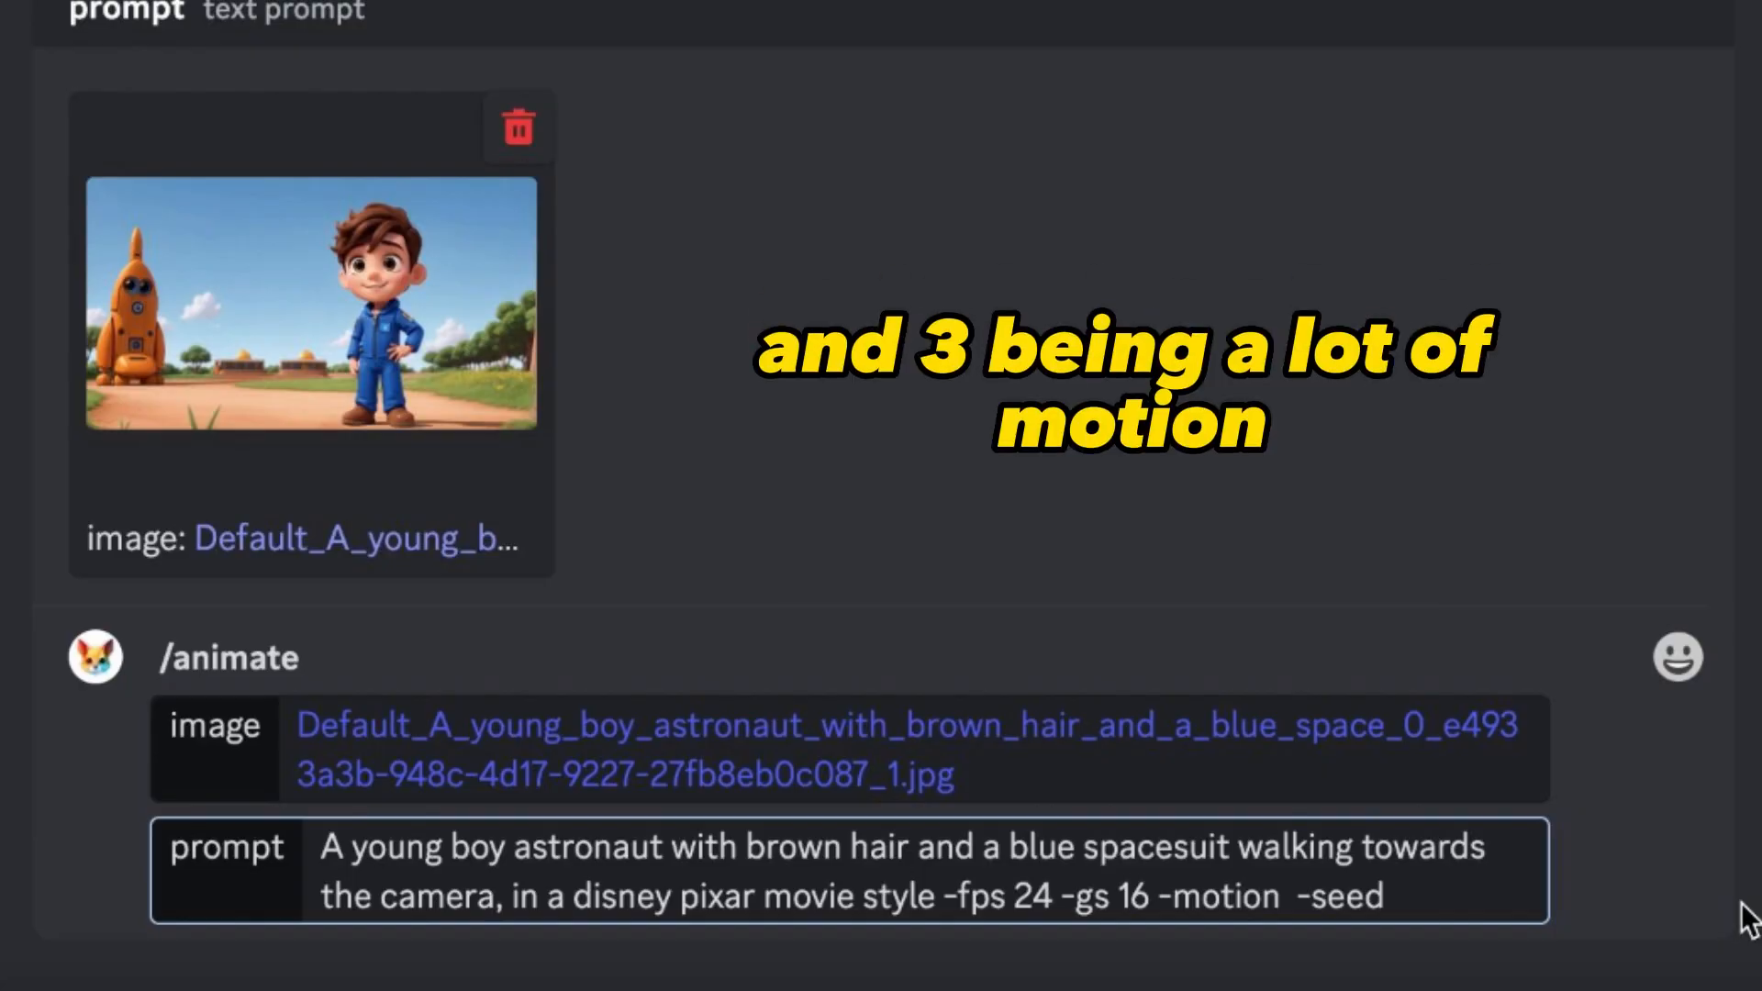
{"action": "type", "text": "1"}
{"action": "left_click", "coordinate": [1436, 904]}
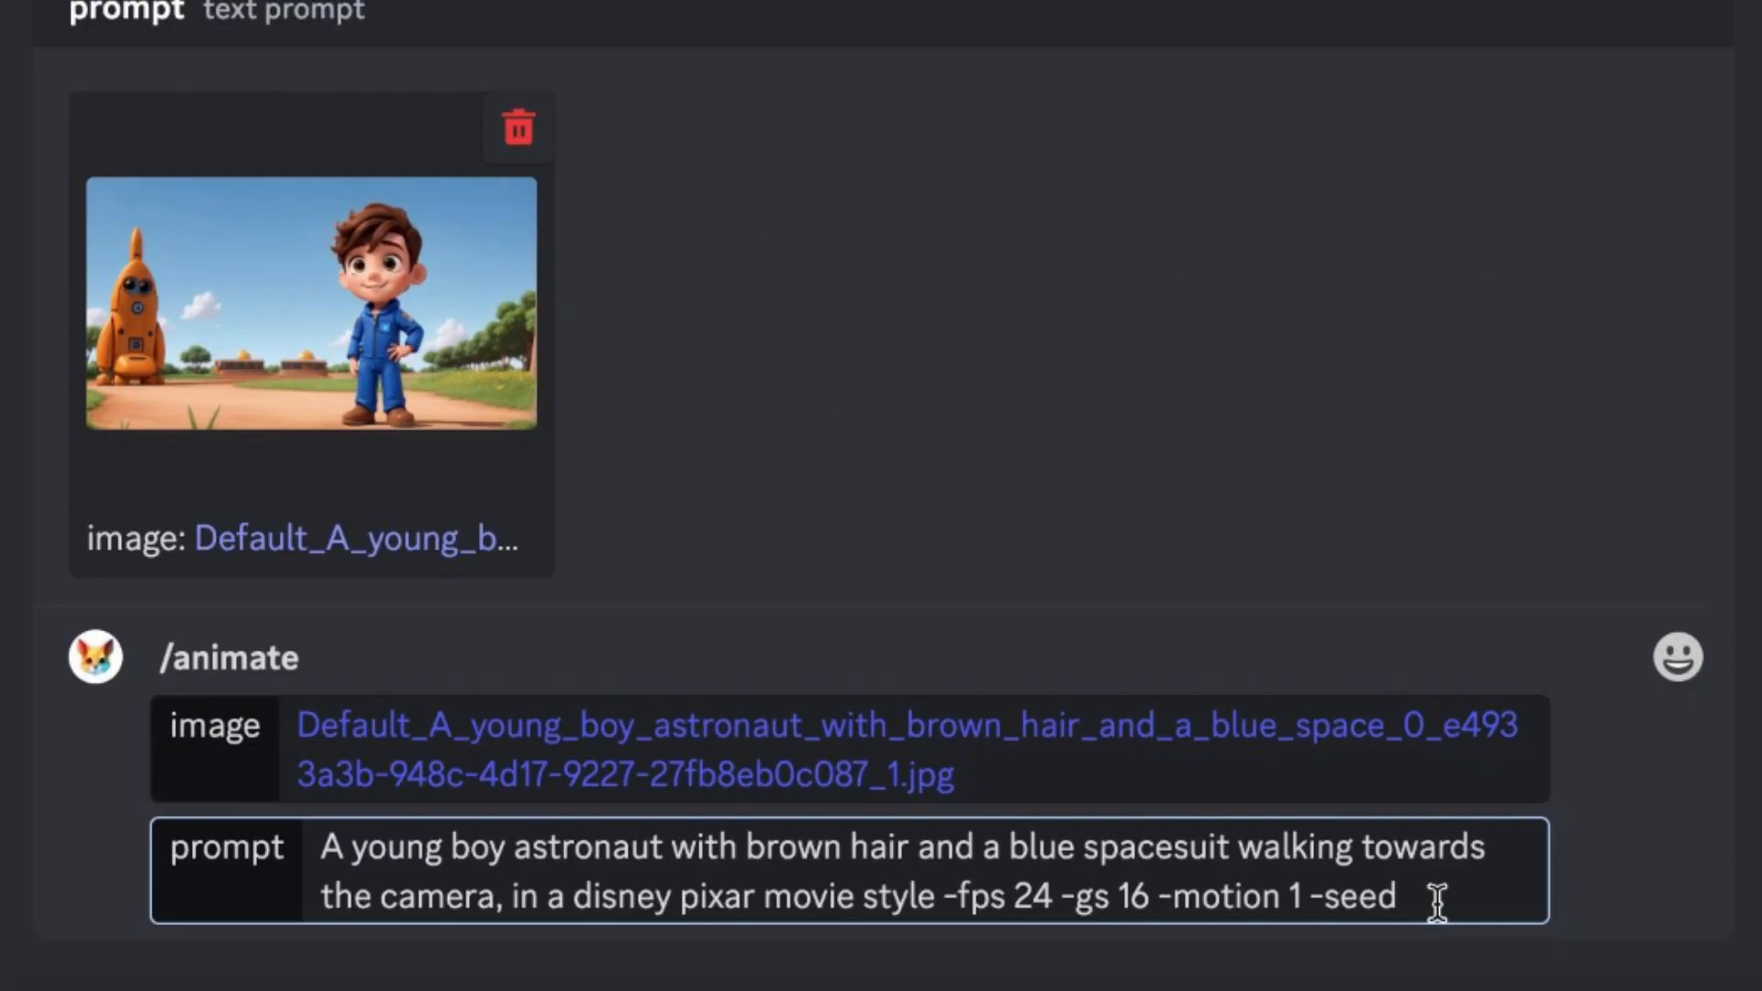
{"action": "type", "text": "1234"}
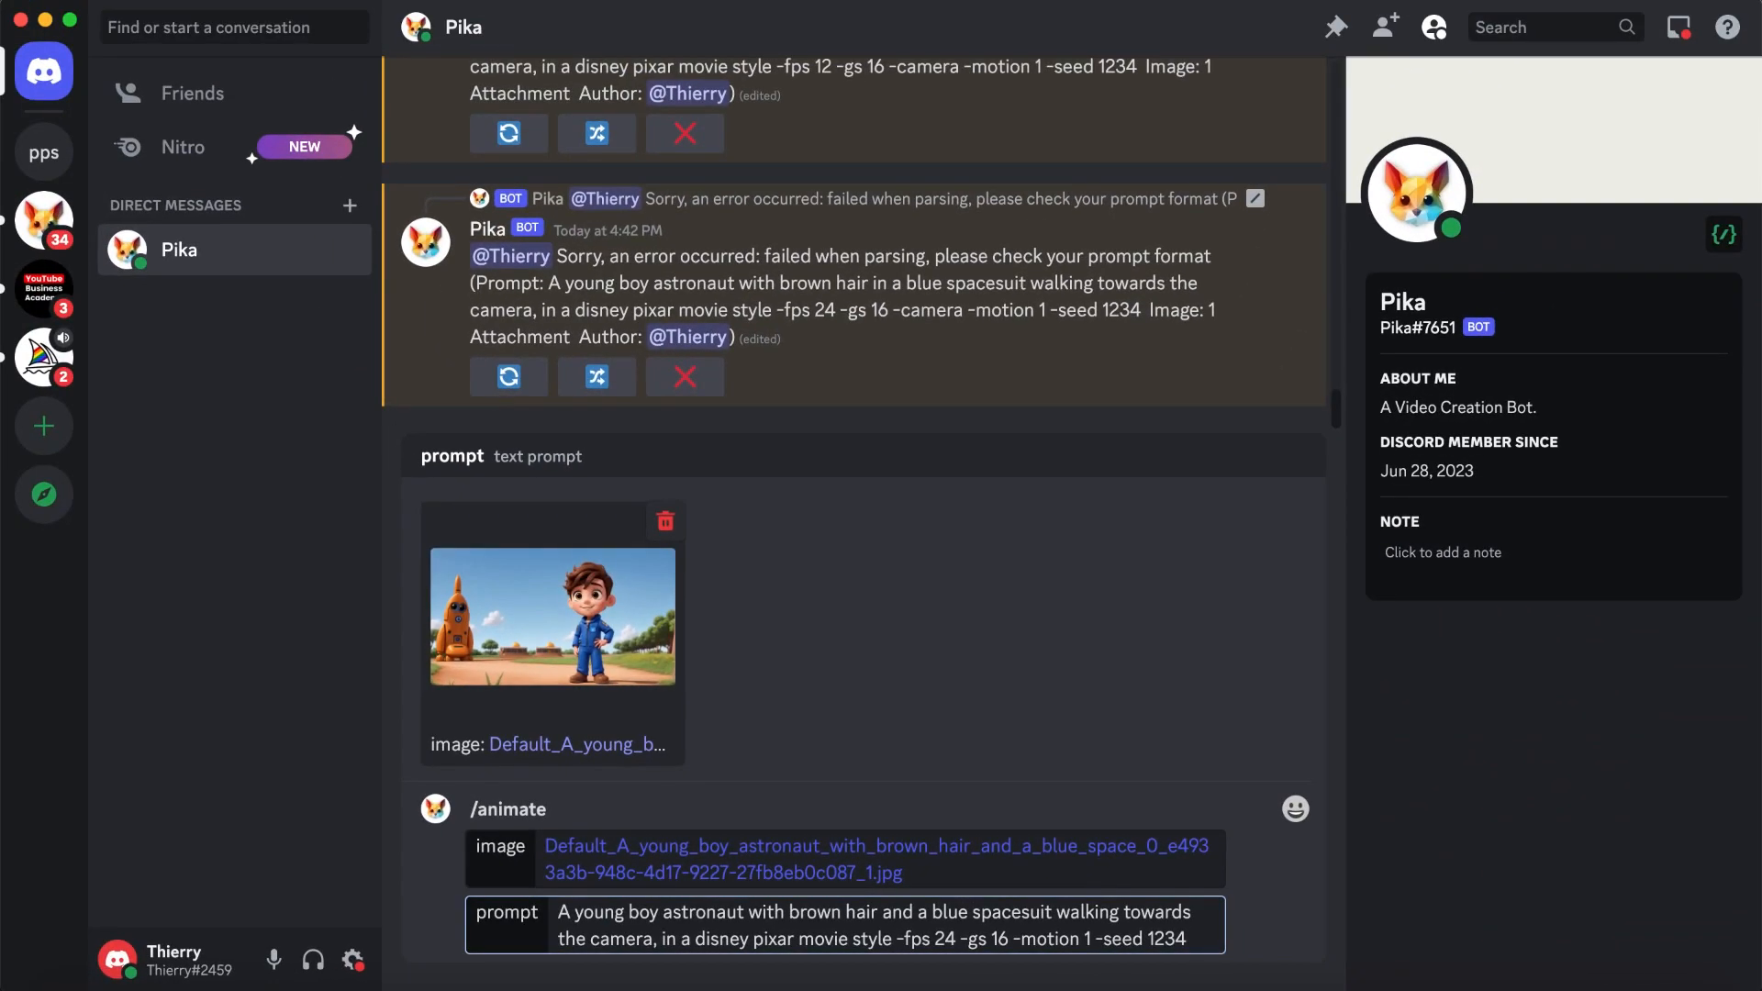
{"action": "key", "text": "Return"}
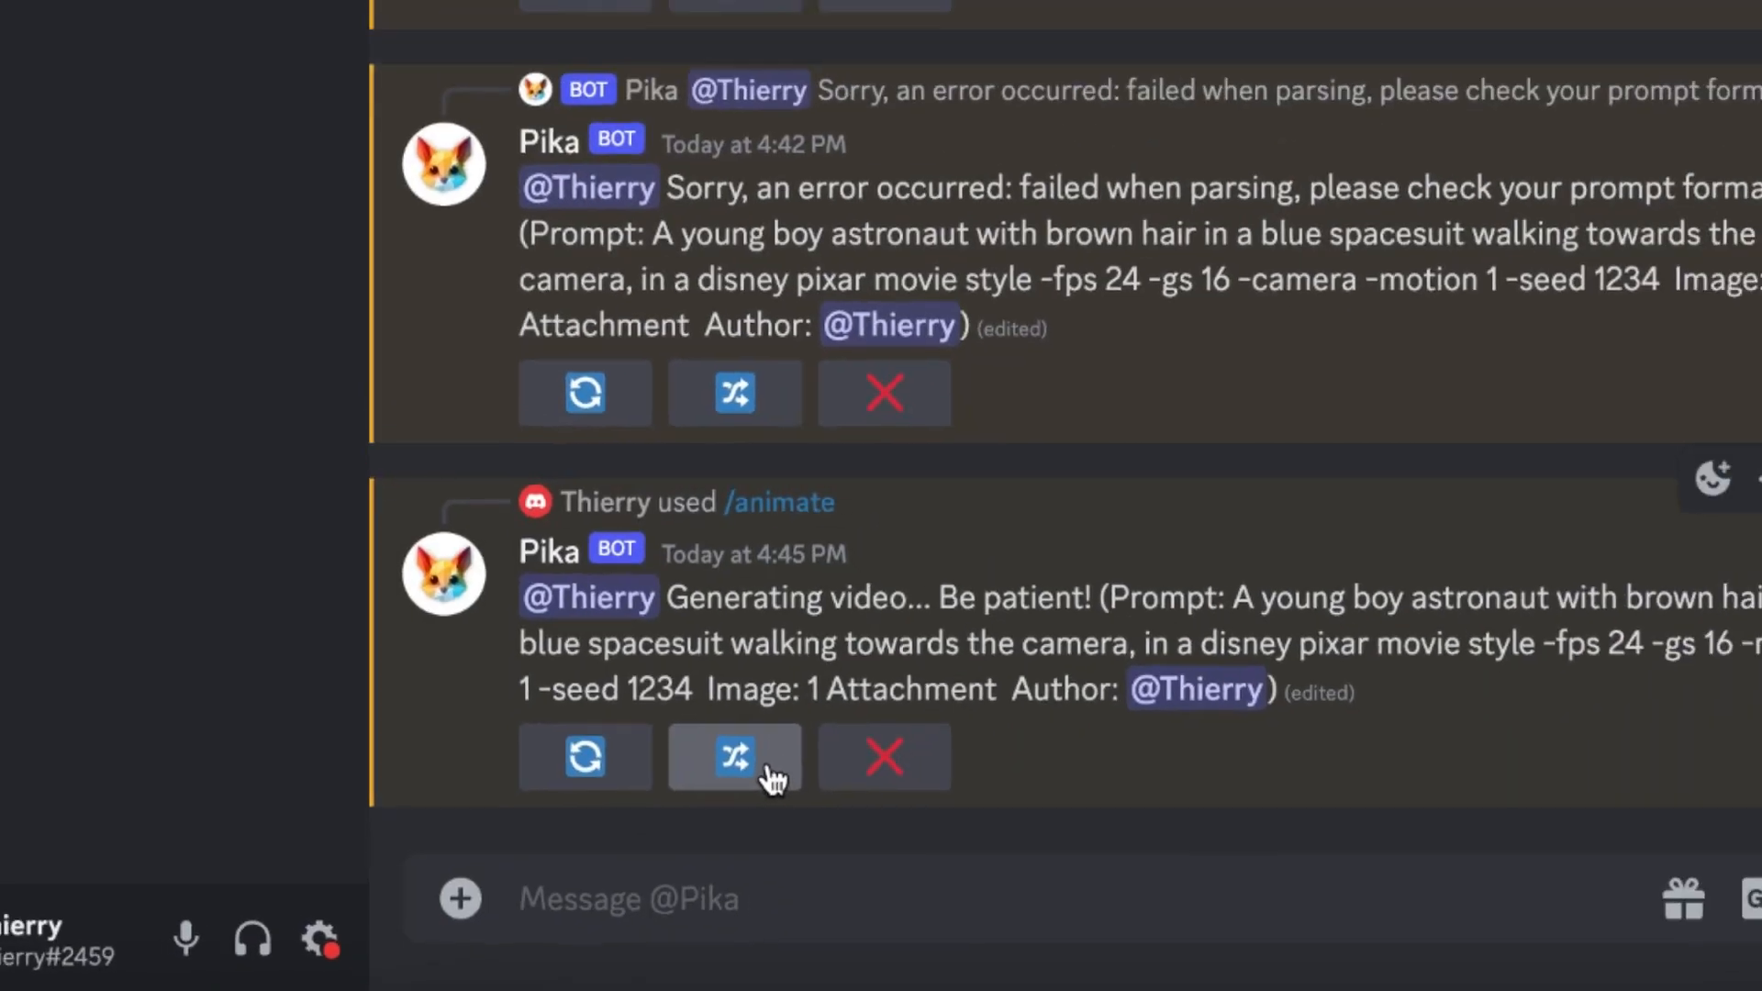
- Remix the boy astronaut video with the -fps value in its prompt set to 12, and submit the new prompt
{"action": "left_click", "coordinate": [837, 738]}
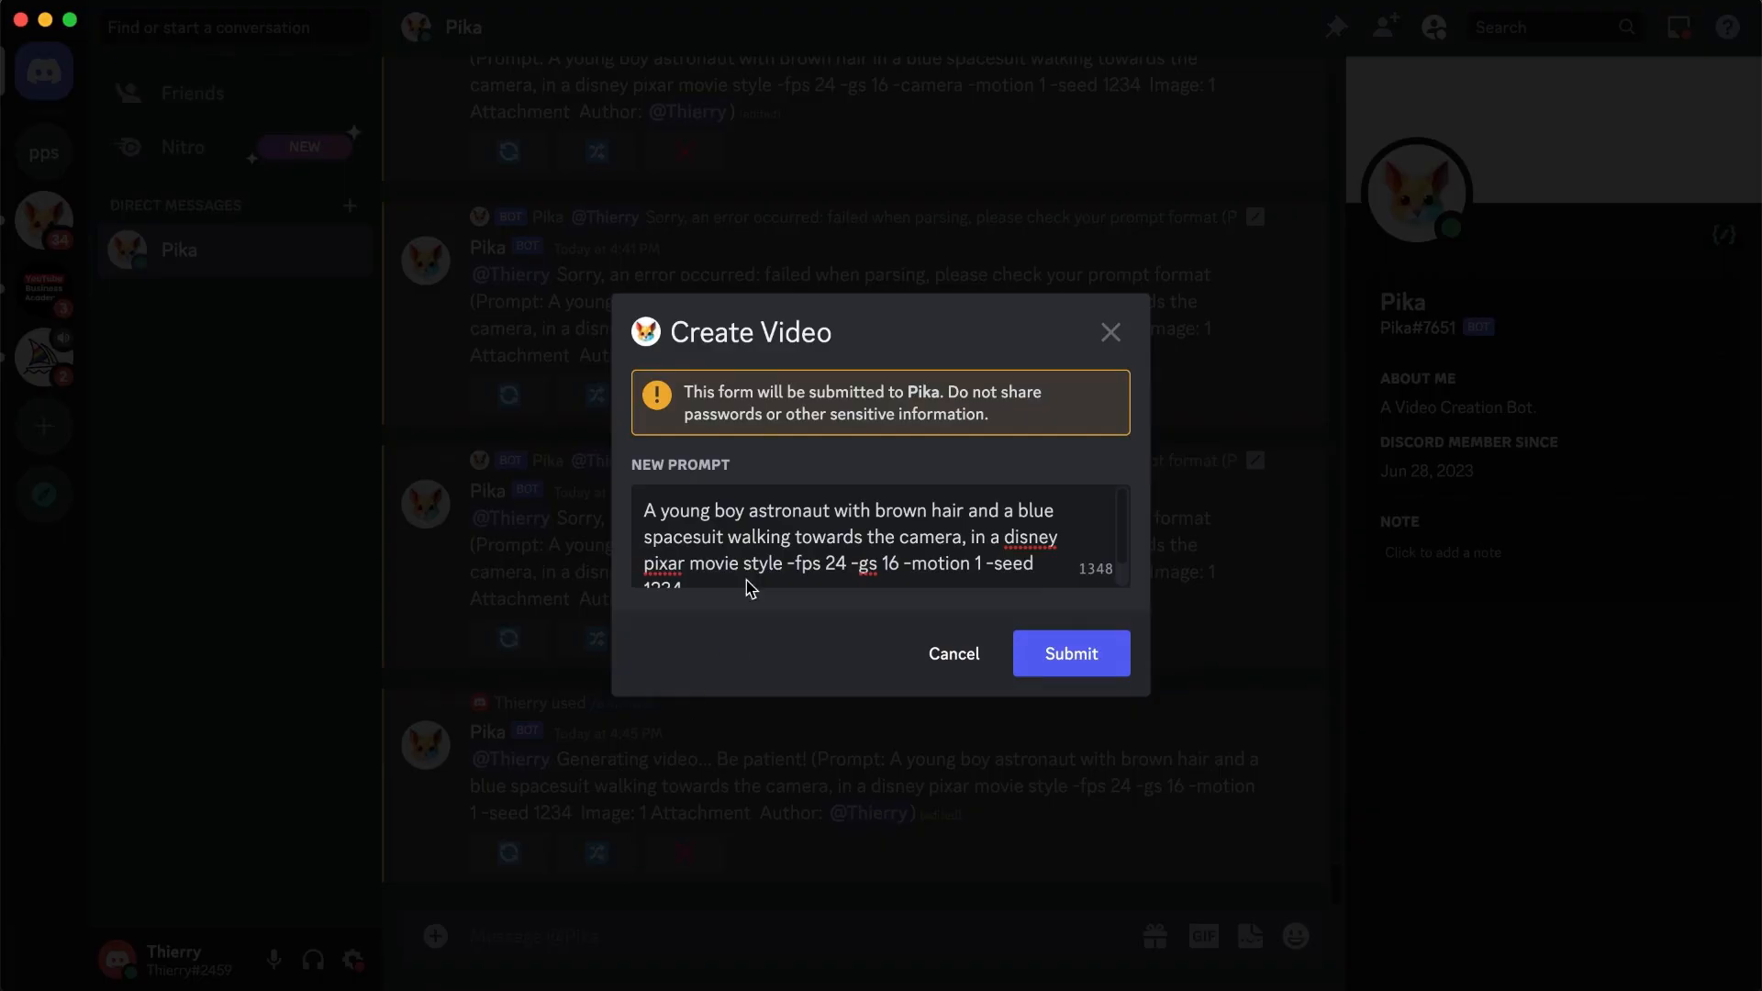
{"action": "scroll", "coordinate": [963, 562], "scroll_direction": "down", "scroll_amount": 1}
{"action": "left_click", "coordinate": [848, 537]}
{"action": "key", "text": "BackSpace"}
{"action": "key", "text": "BackSpace"}
{"action": "type", "text": "12"}
{"action": "left_click", "coordinate": [1075, 653]}
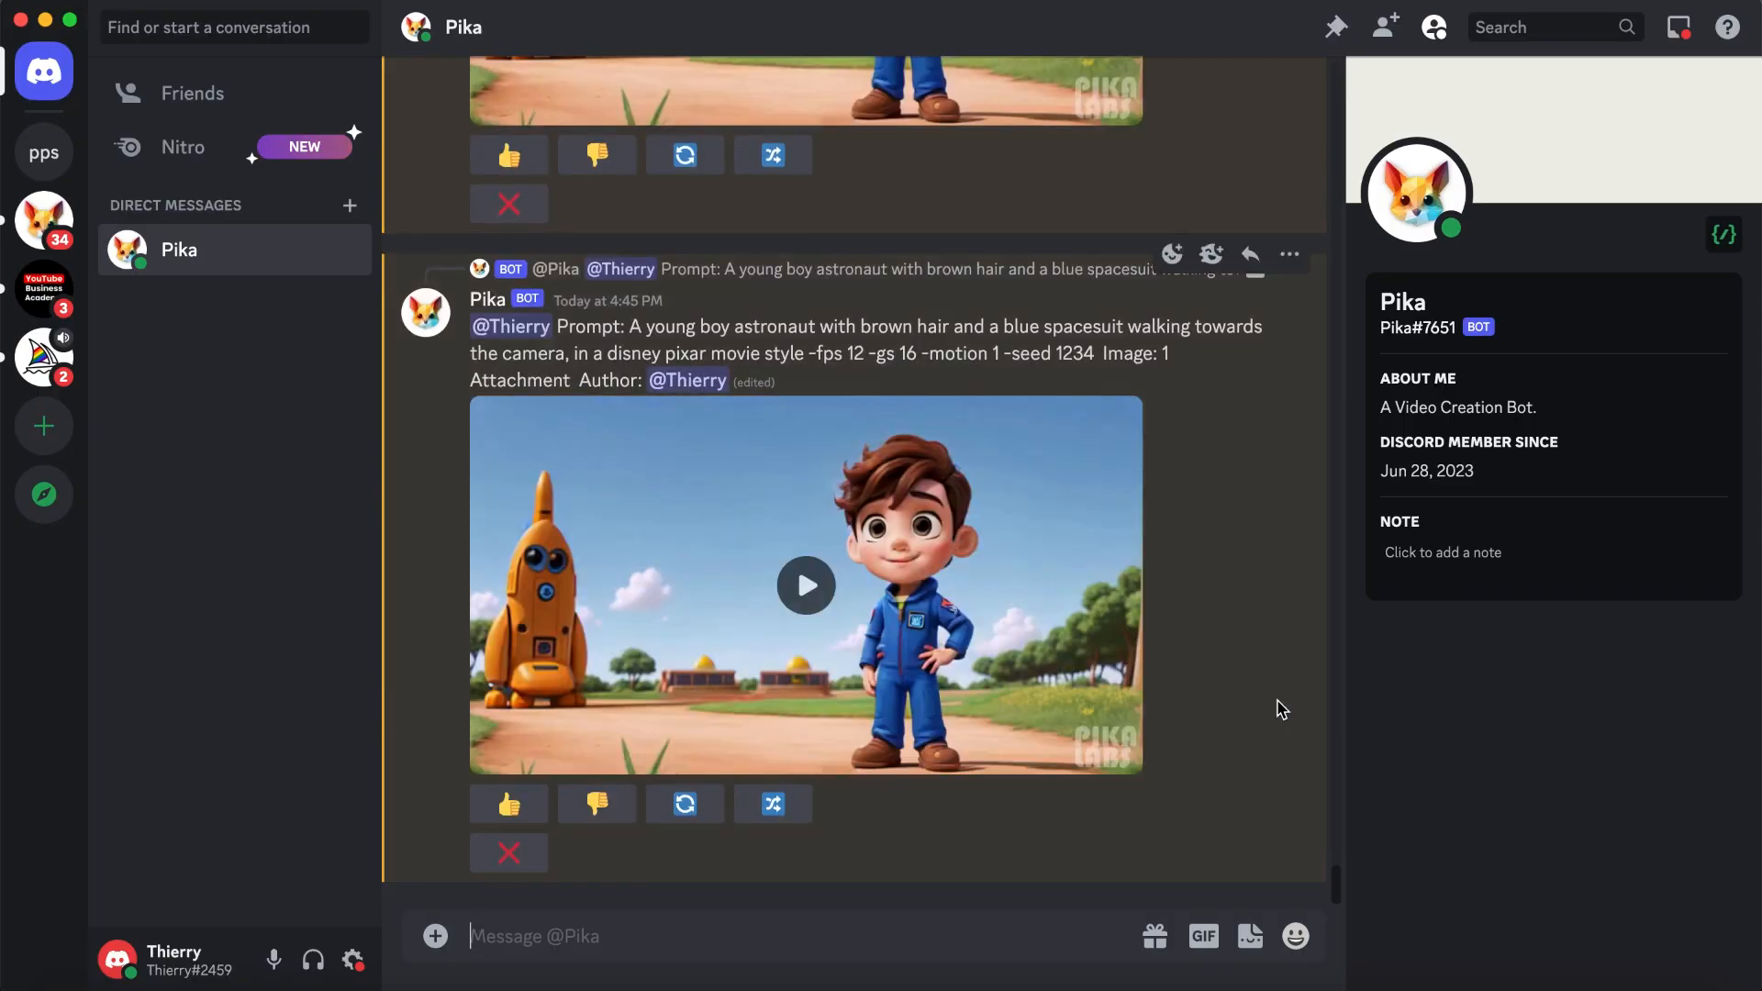
- Play the 24 fps and 12 fps versions of the boy astronaut video to compare them
{"action": "scroll", "coordinate": [1233, 631], "scroll_direction": "up", "scroll_amount": 5}
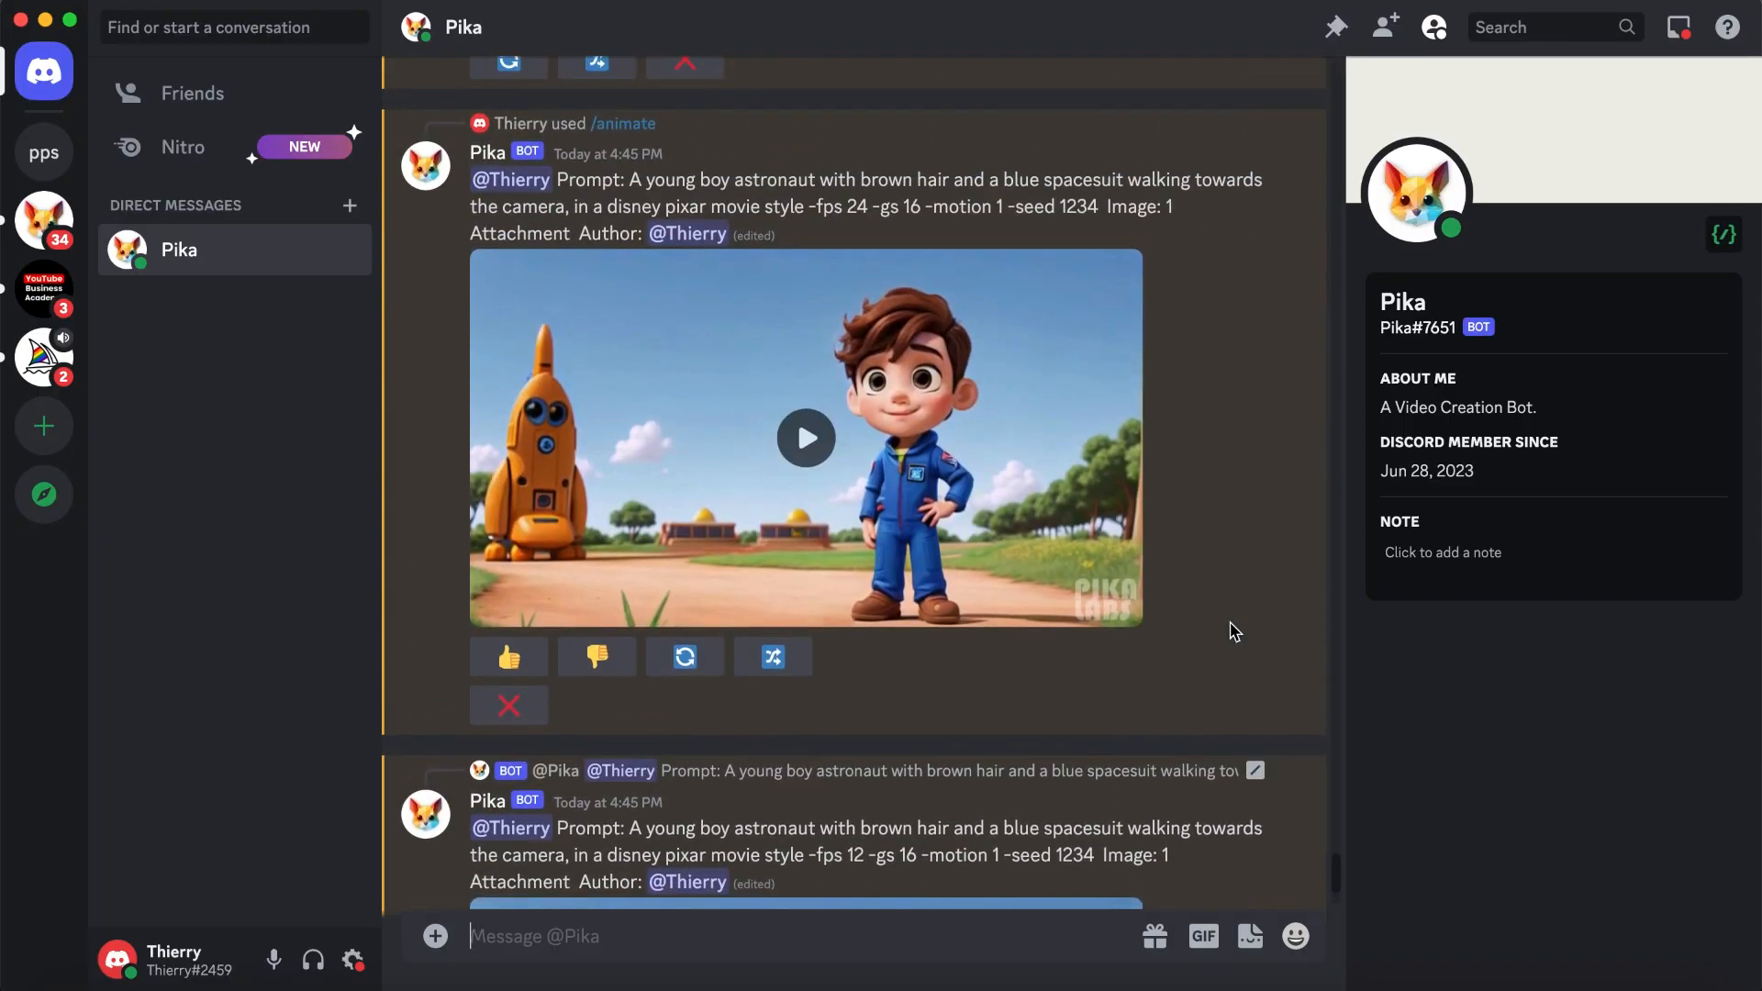
{"action": "left_click", "coordinate": [808, 439]}
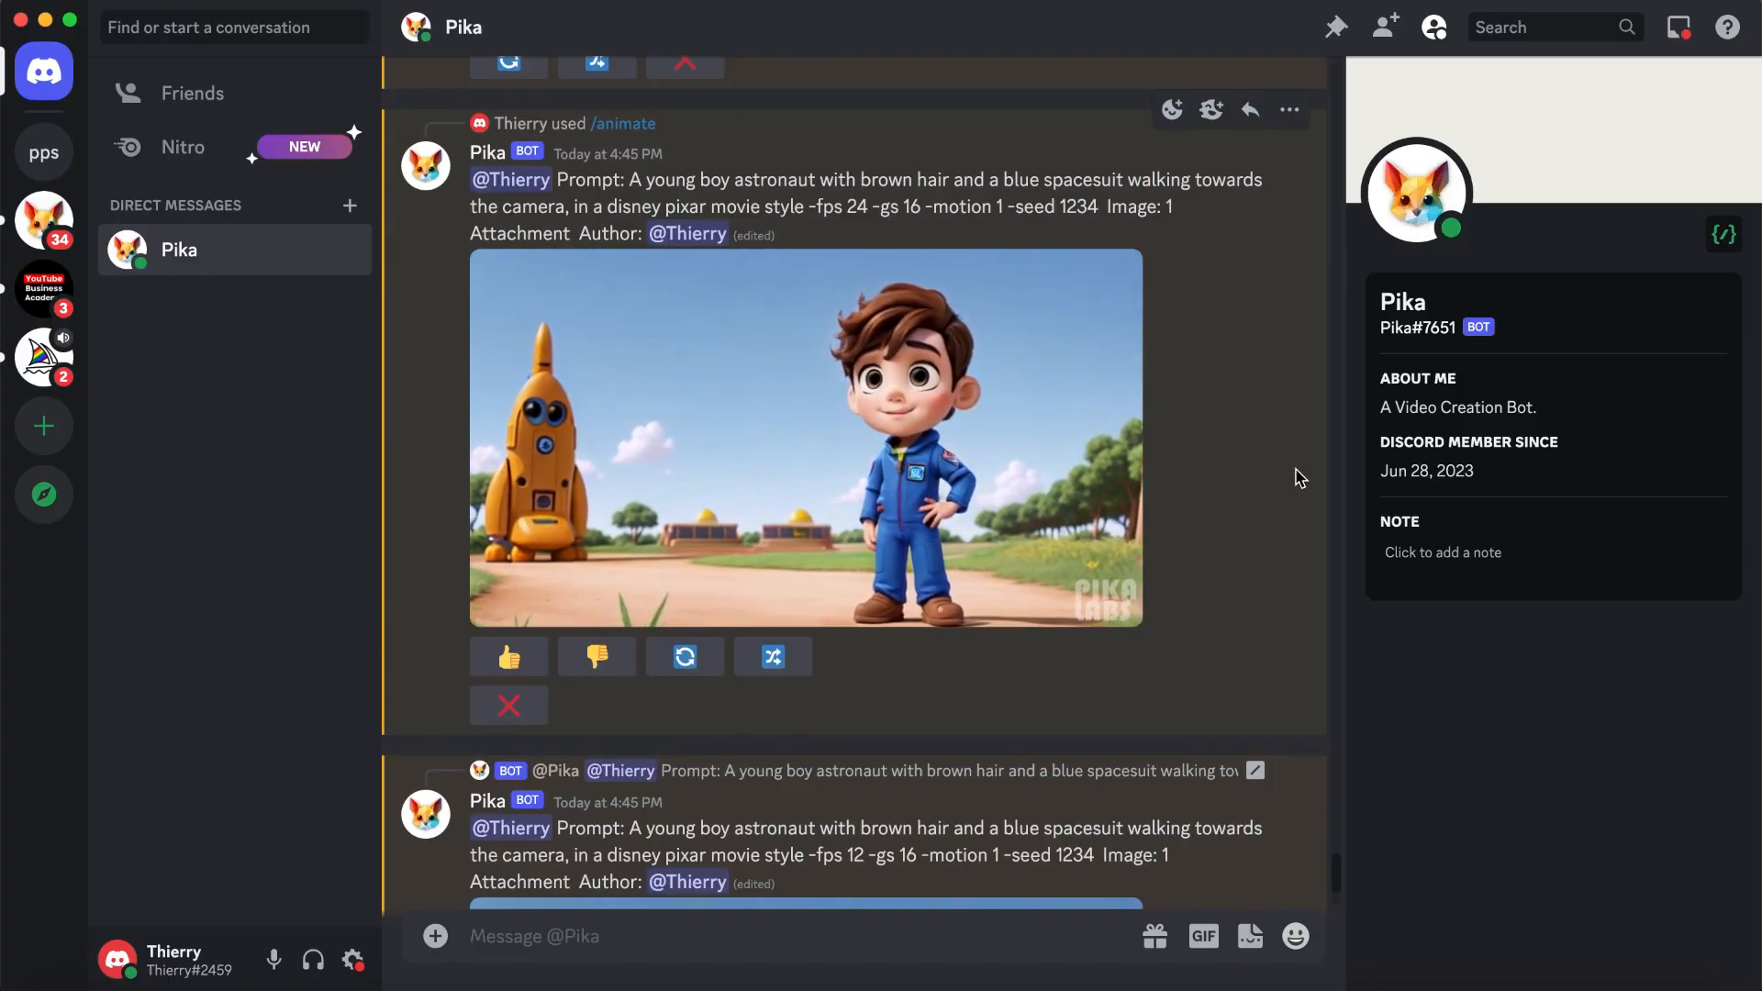
{"action": "scroll", "coordinate": [1300, 478], "scroll_direction": "down", "scroll_amount": 5}
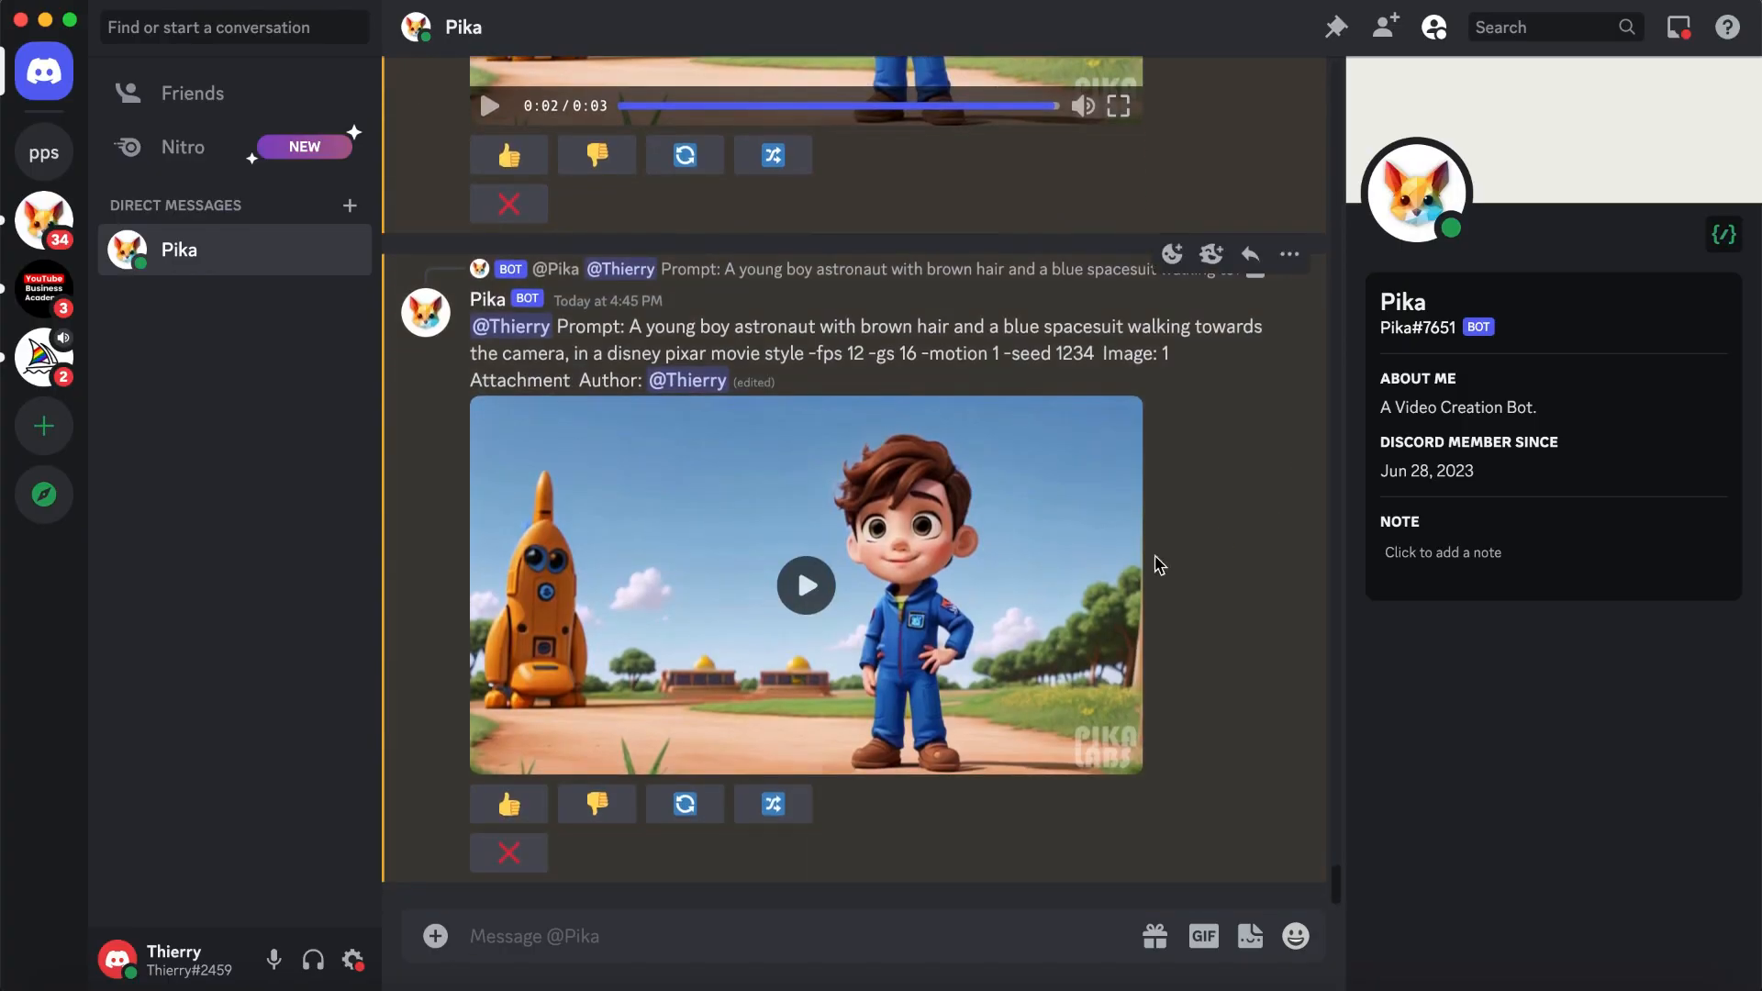
{"action": "left_click", "coordinate": [917, 596]}
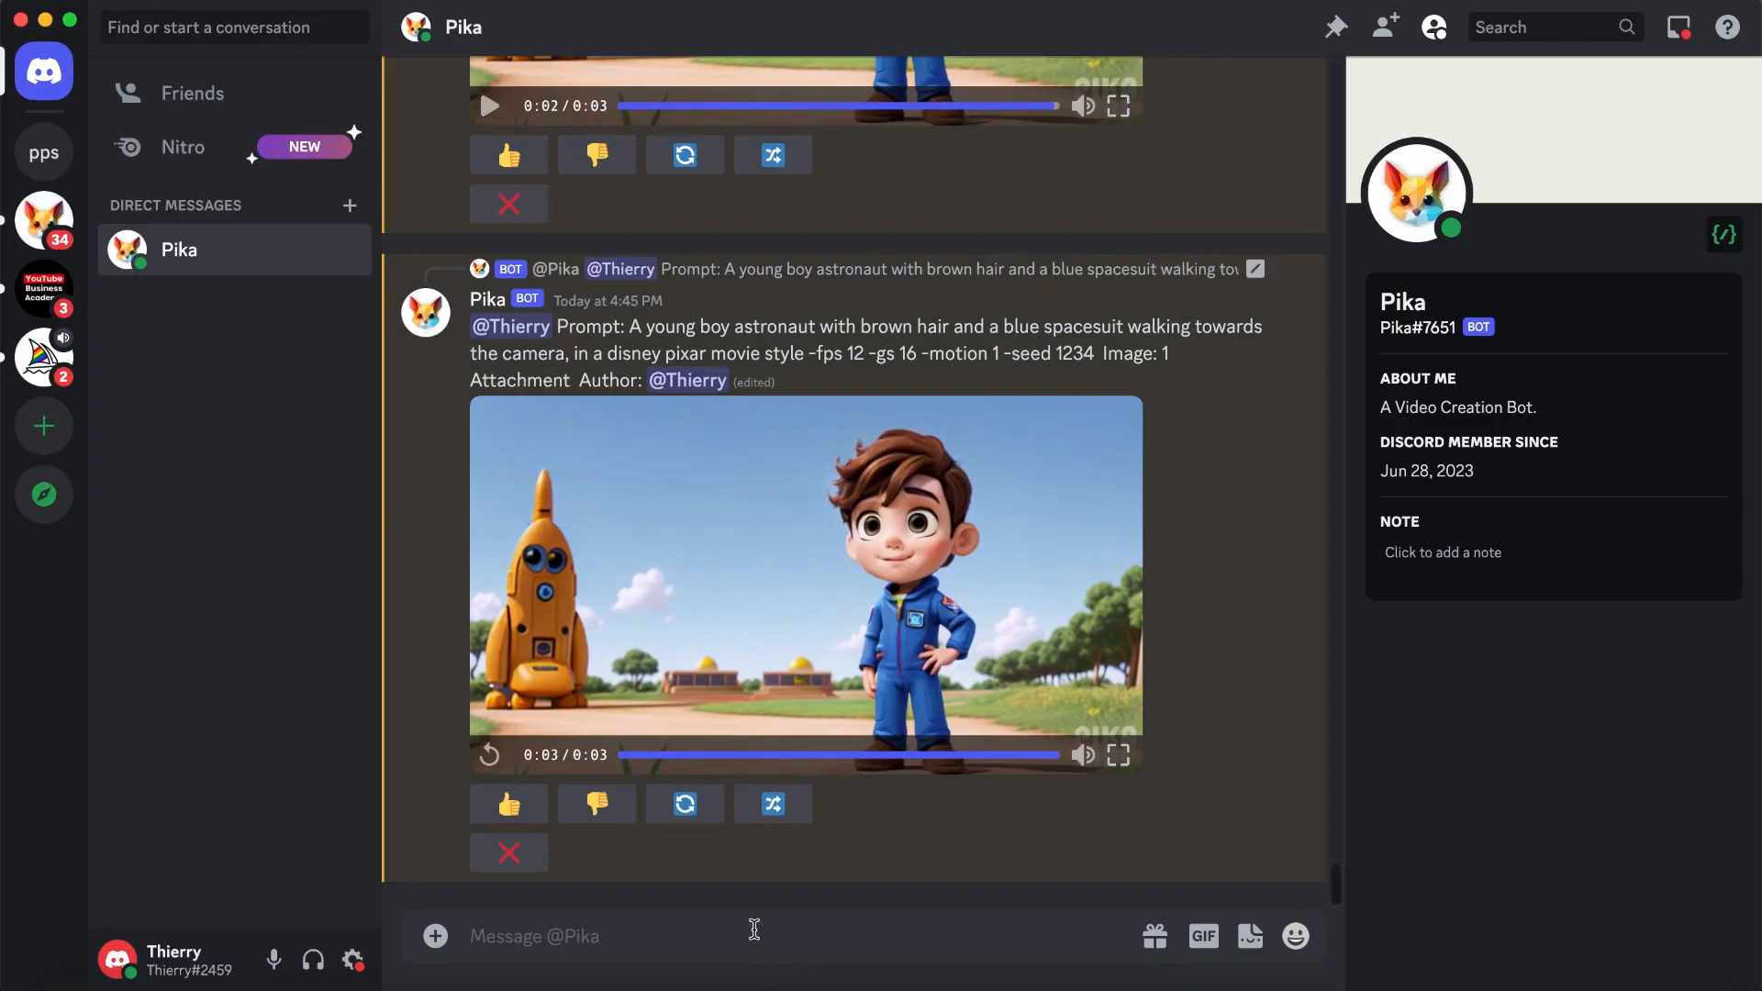
- Remix the 12 fps boy astronaut video with "-camera zoom out" added before -motion in its prompt, and submit it
{"action": "left_click", "coordinate": [775, 803]}
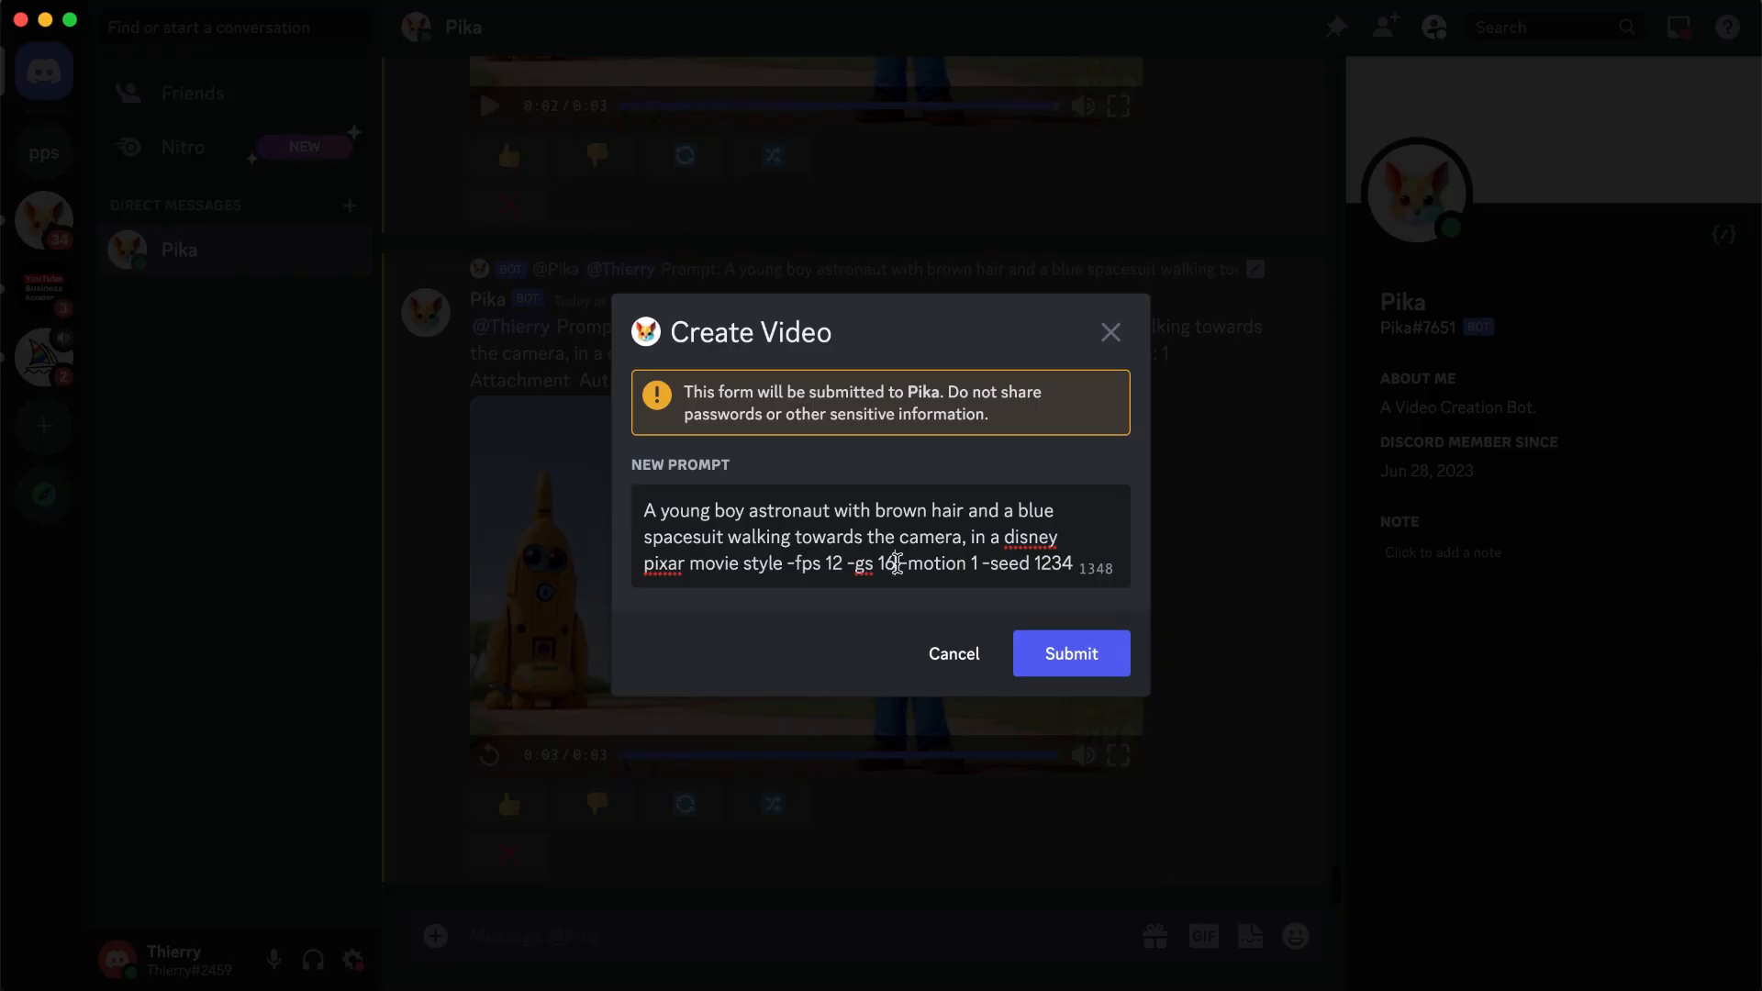
{"action": "type", "text": "-camera "}
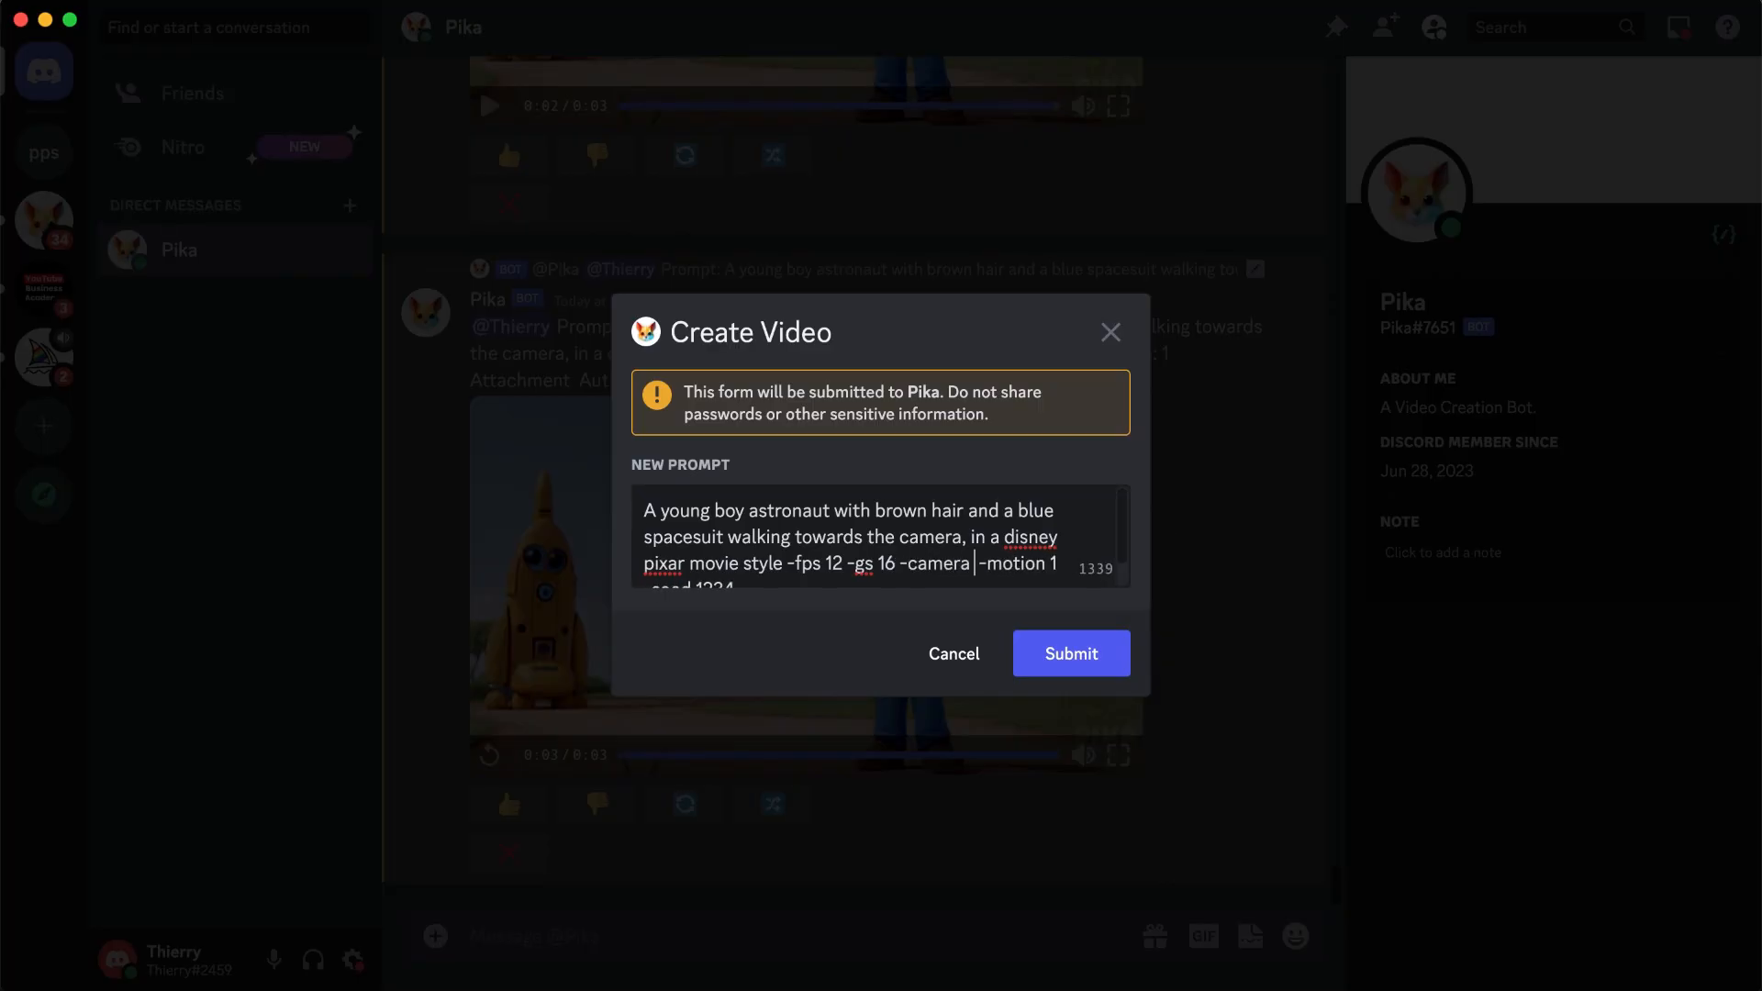
{"action": "type", "text": "zoom out"}
{"action": "left_click", "coordinate": [1070, 654]}
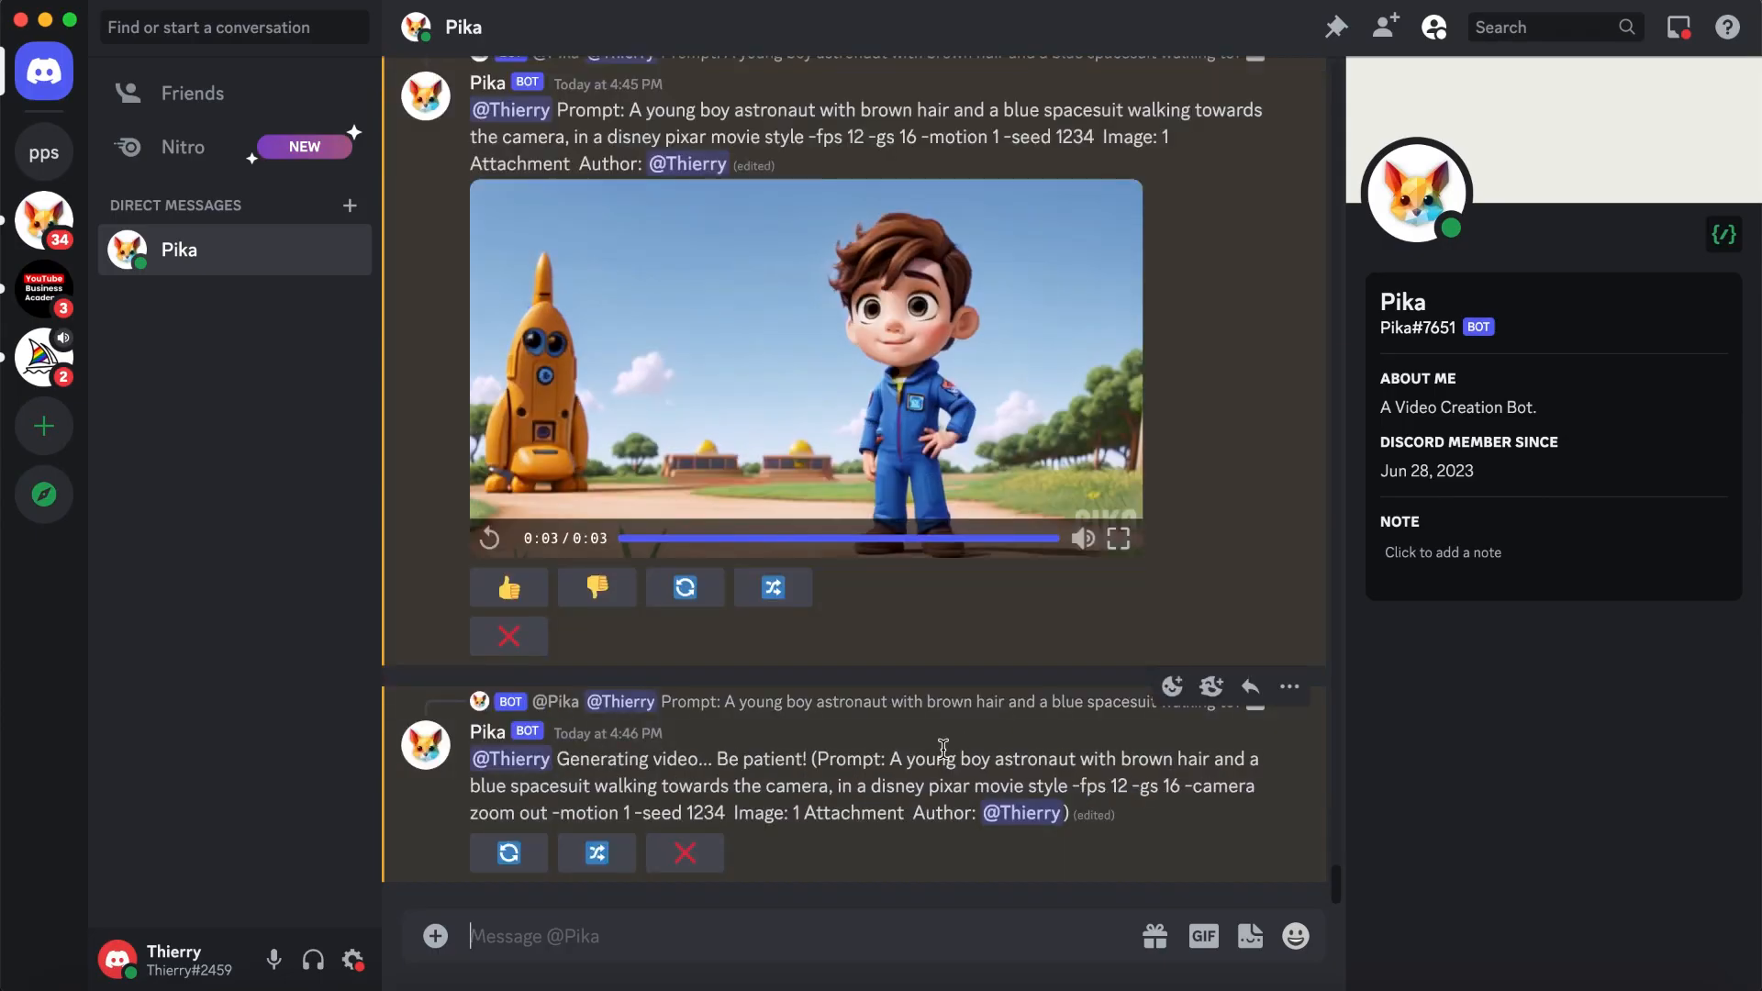
- Remix the zoom-out generation with the camera movement in its prompt changed to "zoom in", and submit the new prompt
{"action": "left_click", "coordinate": [596, 853]}
{"action": "double_click", "coordinate": [1035, 570]}
{"action": "type", "text": "in -"}
{"action": "left_click", "coordinate": [1069, 651]}
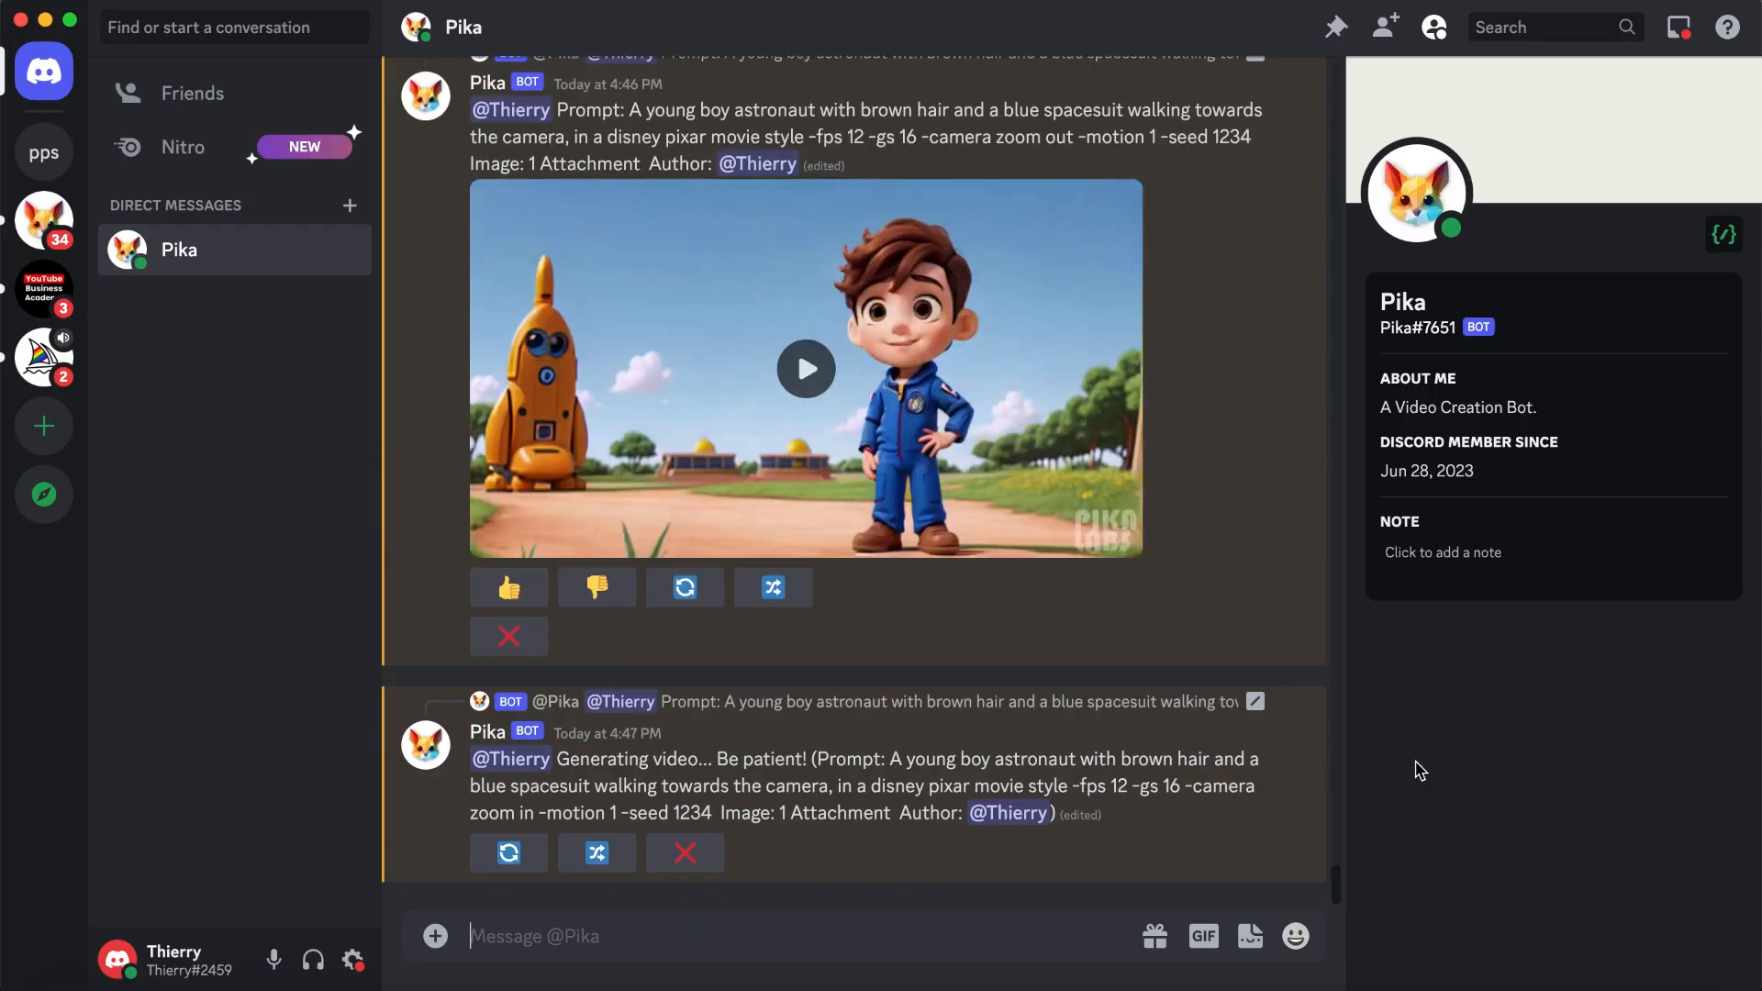
- Play the zoom-out and zoom-in versions of the boy astronaut video to compare their camera movement
{"action": "scroll", "coordinate": [1192, 633], "scroll_direction": "up", "scroll_amount": 5}
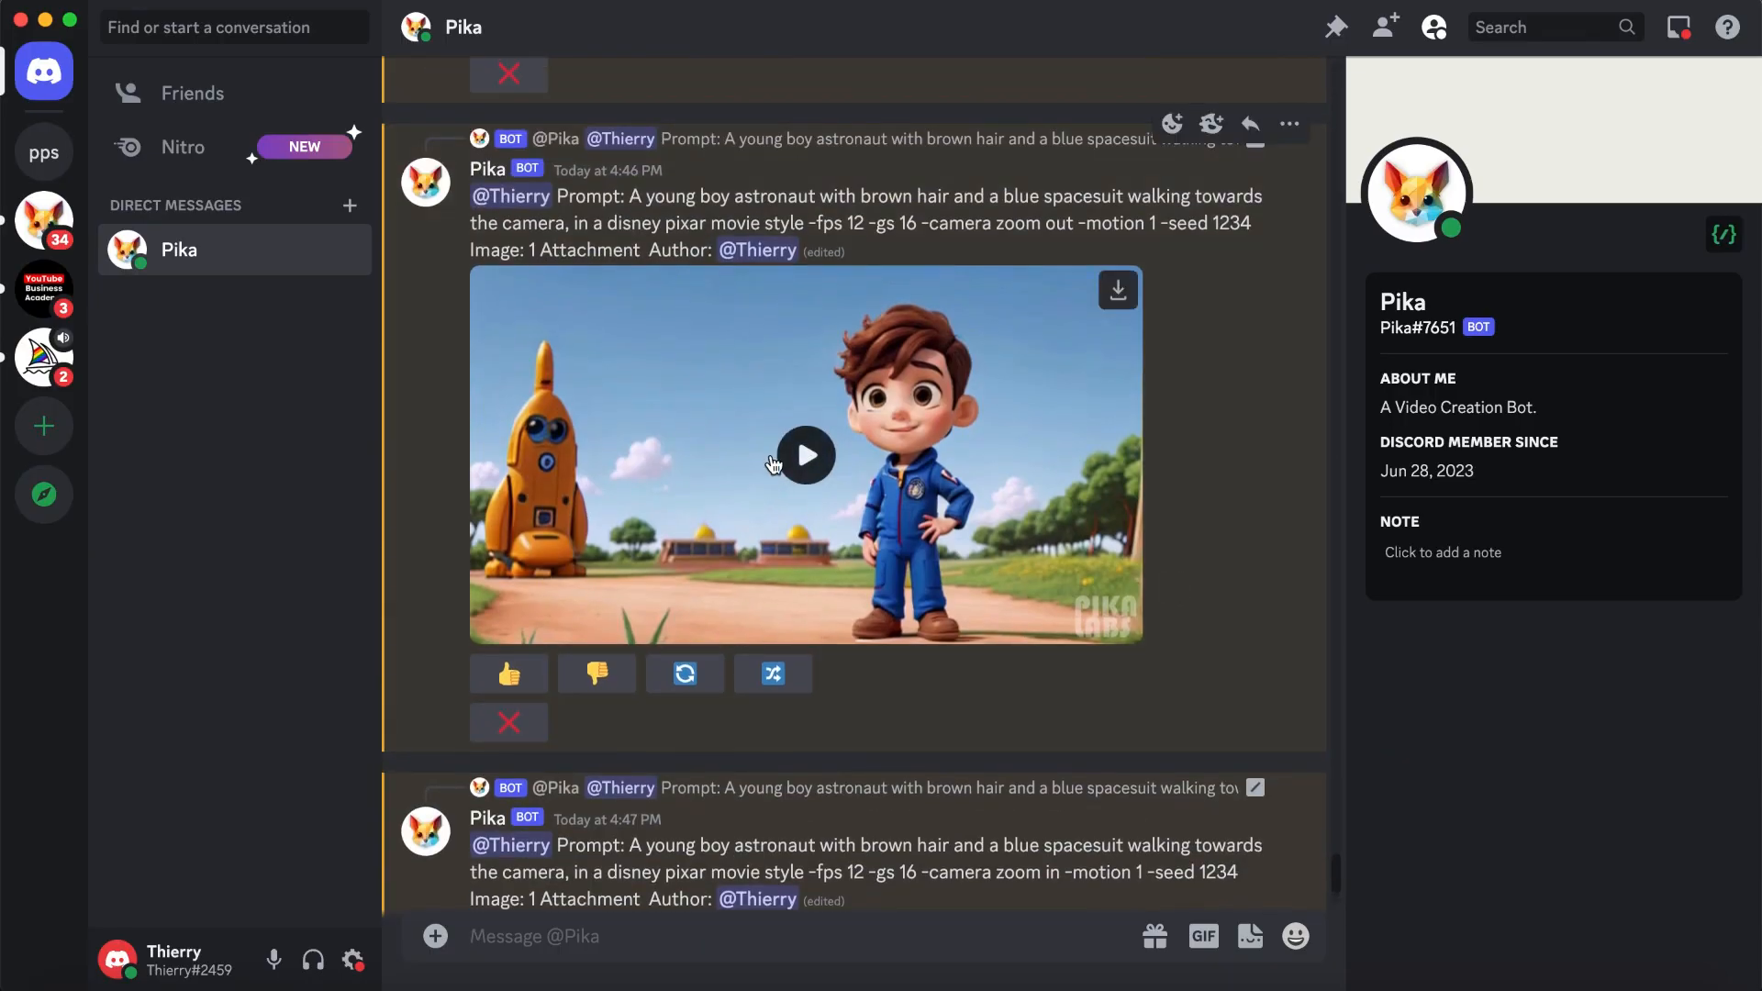
{"action": "left_click", "coordinate": [795, 470]}
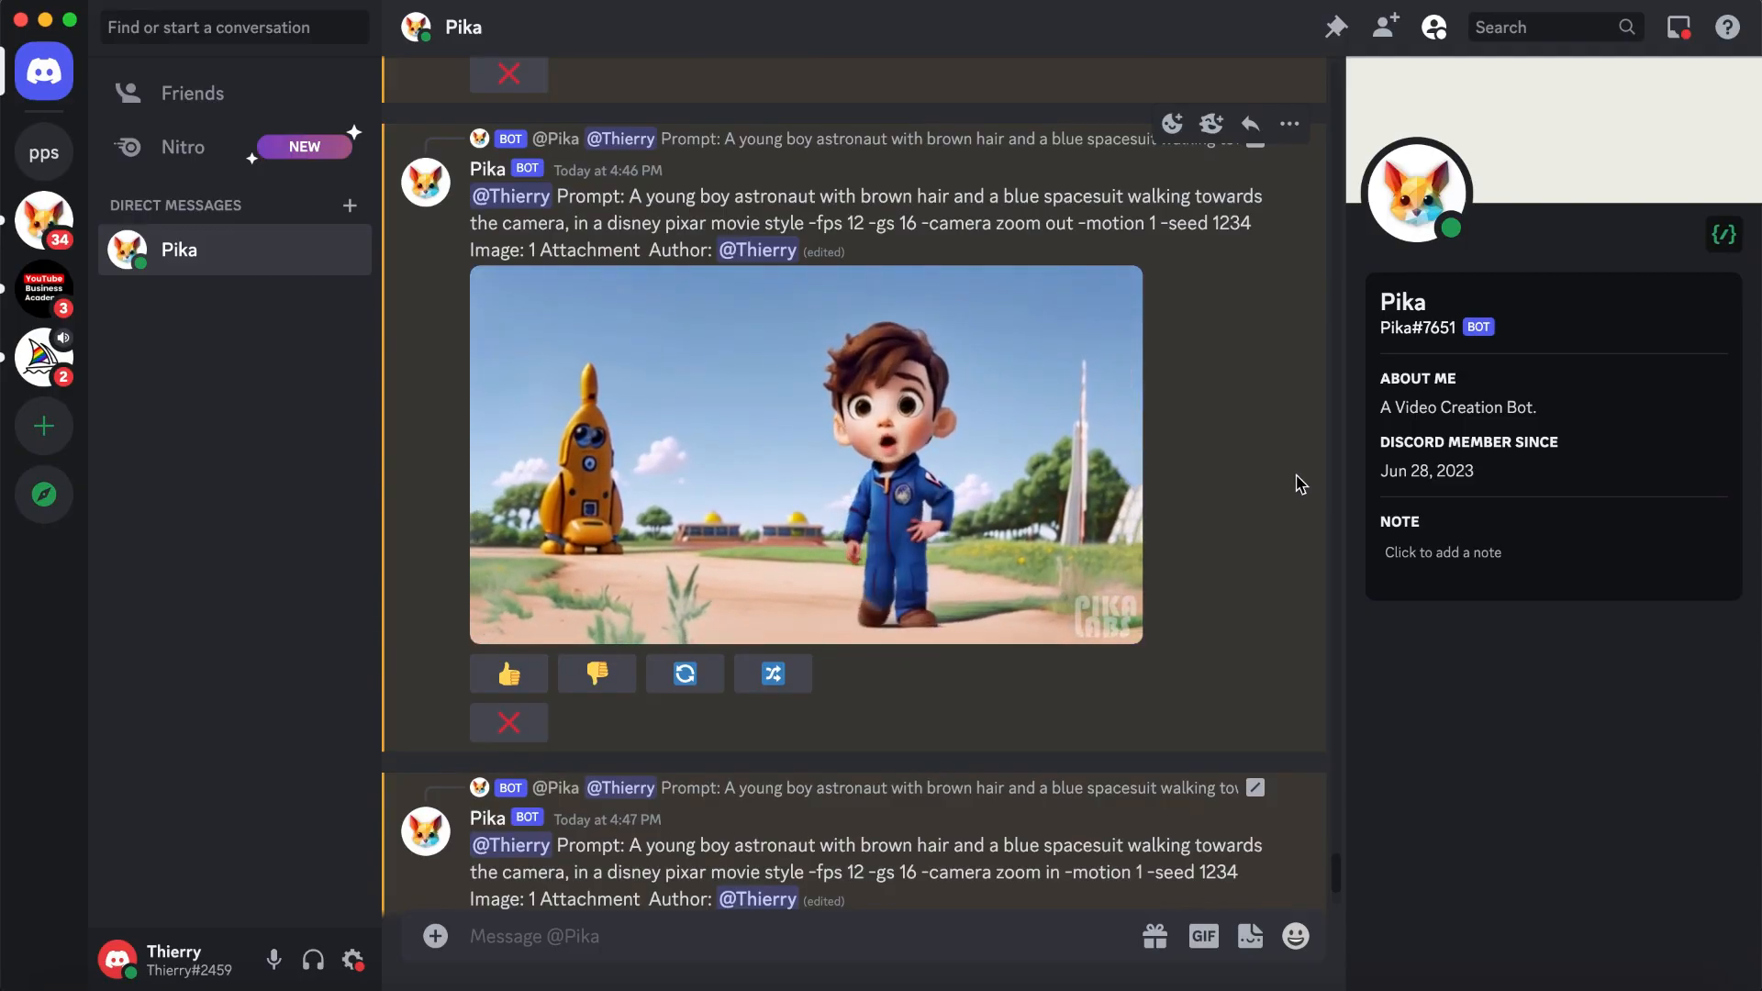
{"action": "scroll", "coordinate": [1300, 484], "scroll_direction": "down", "scroll_amount": 5}
{"action": "left_click", "coordinate": [800, 587]}
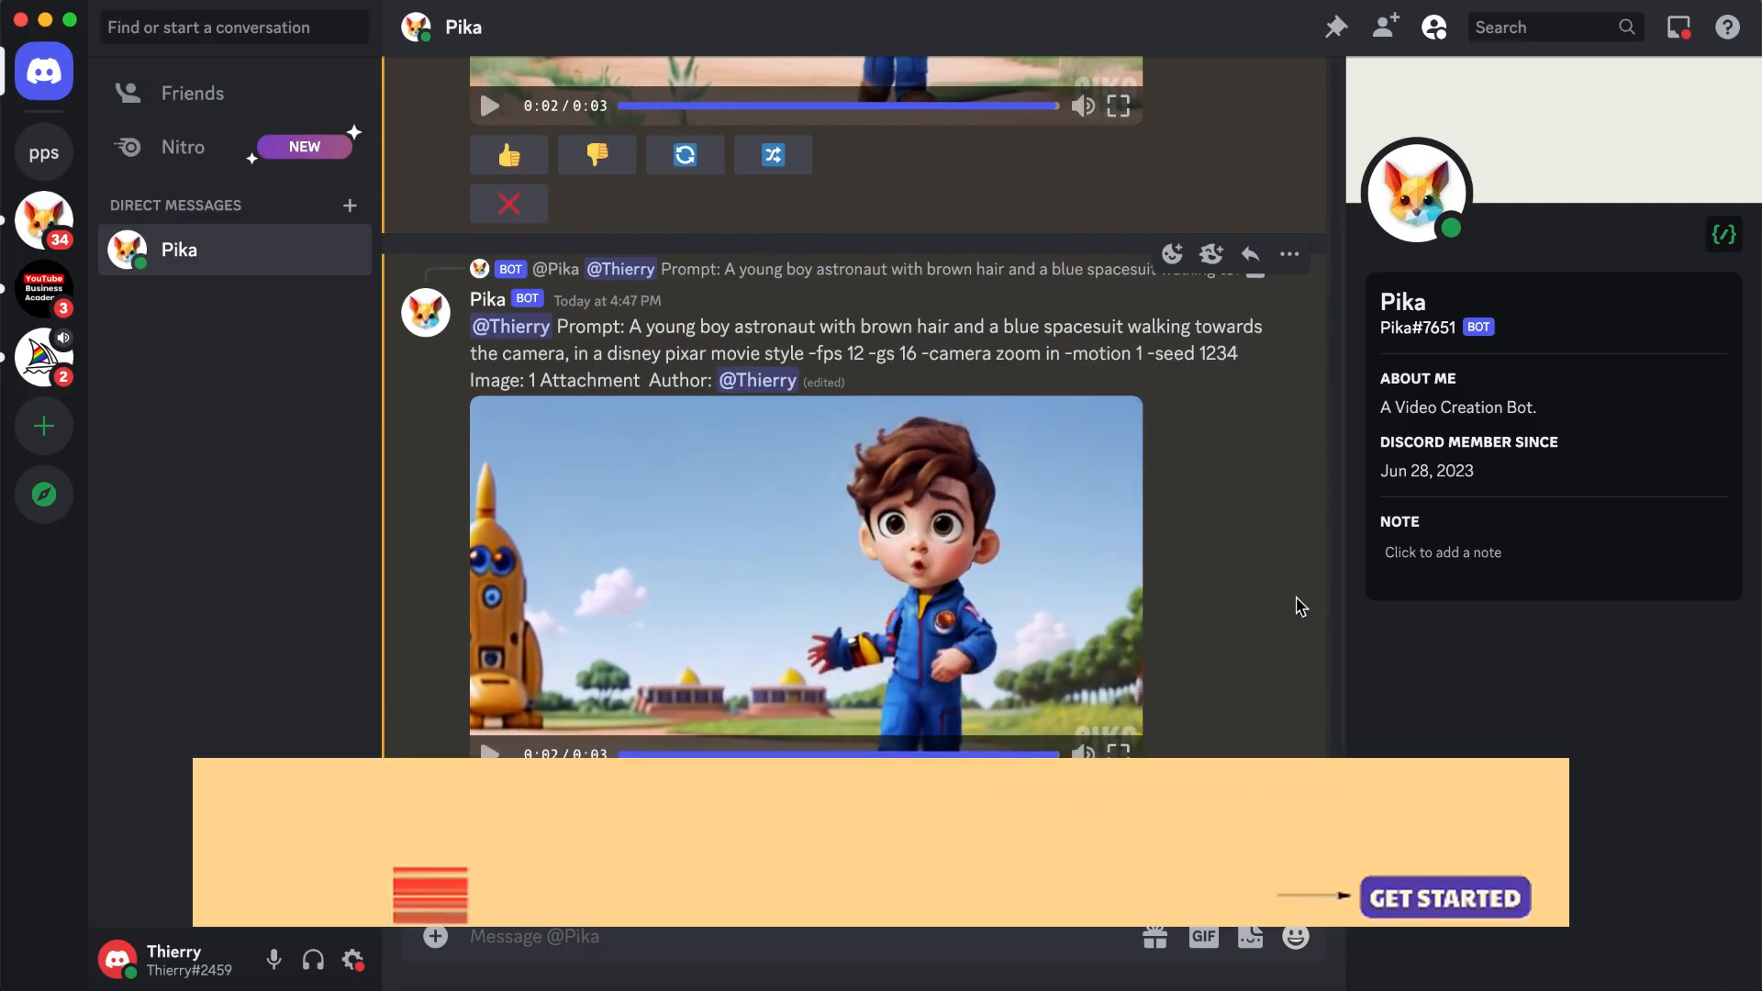
{"action": "scroll", "coordinate": [1301, 606], "scroll_direction": "up", "scroll_amount": 5}
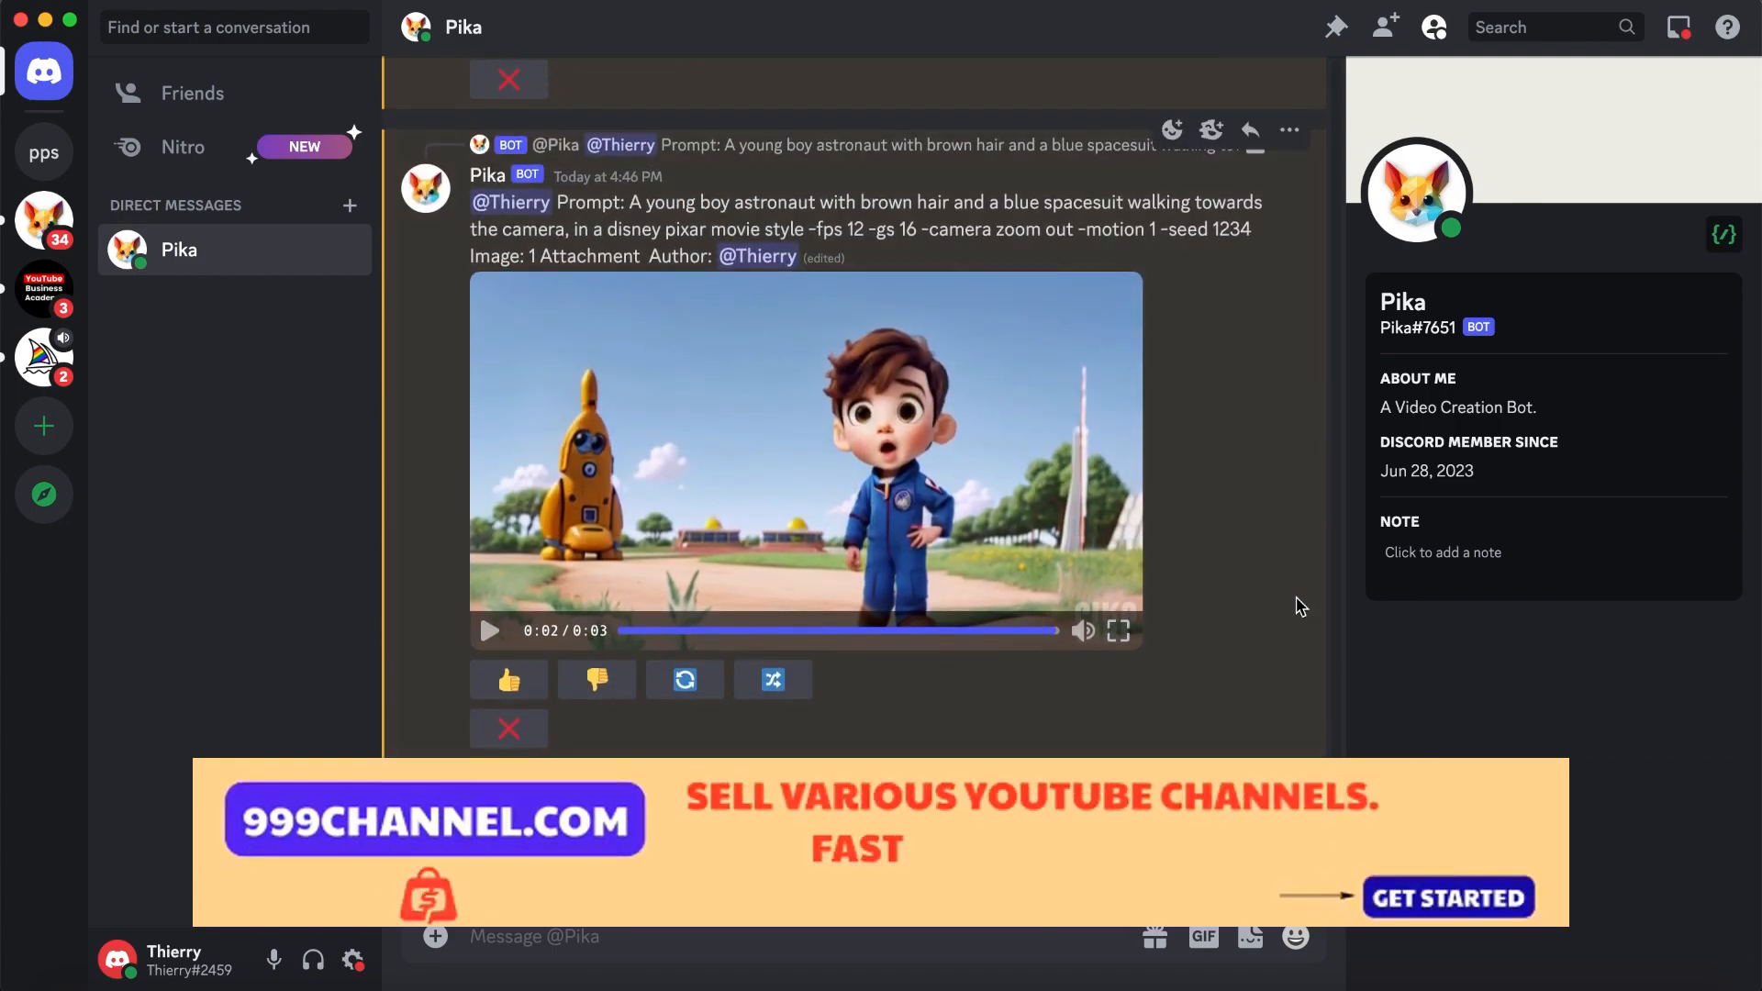
{"action": "left_click", "coordinate": [490, 633]}
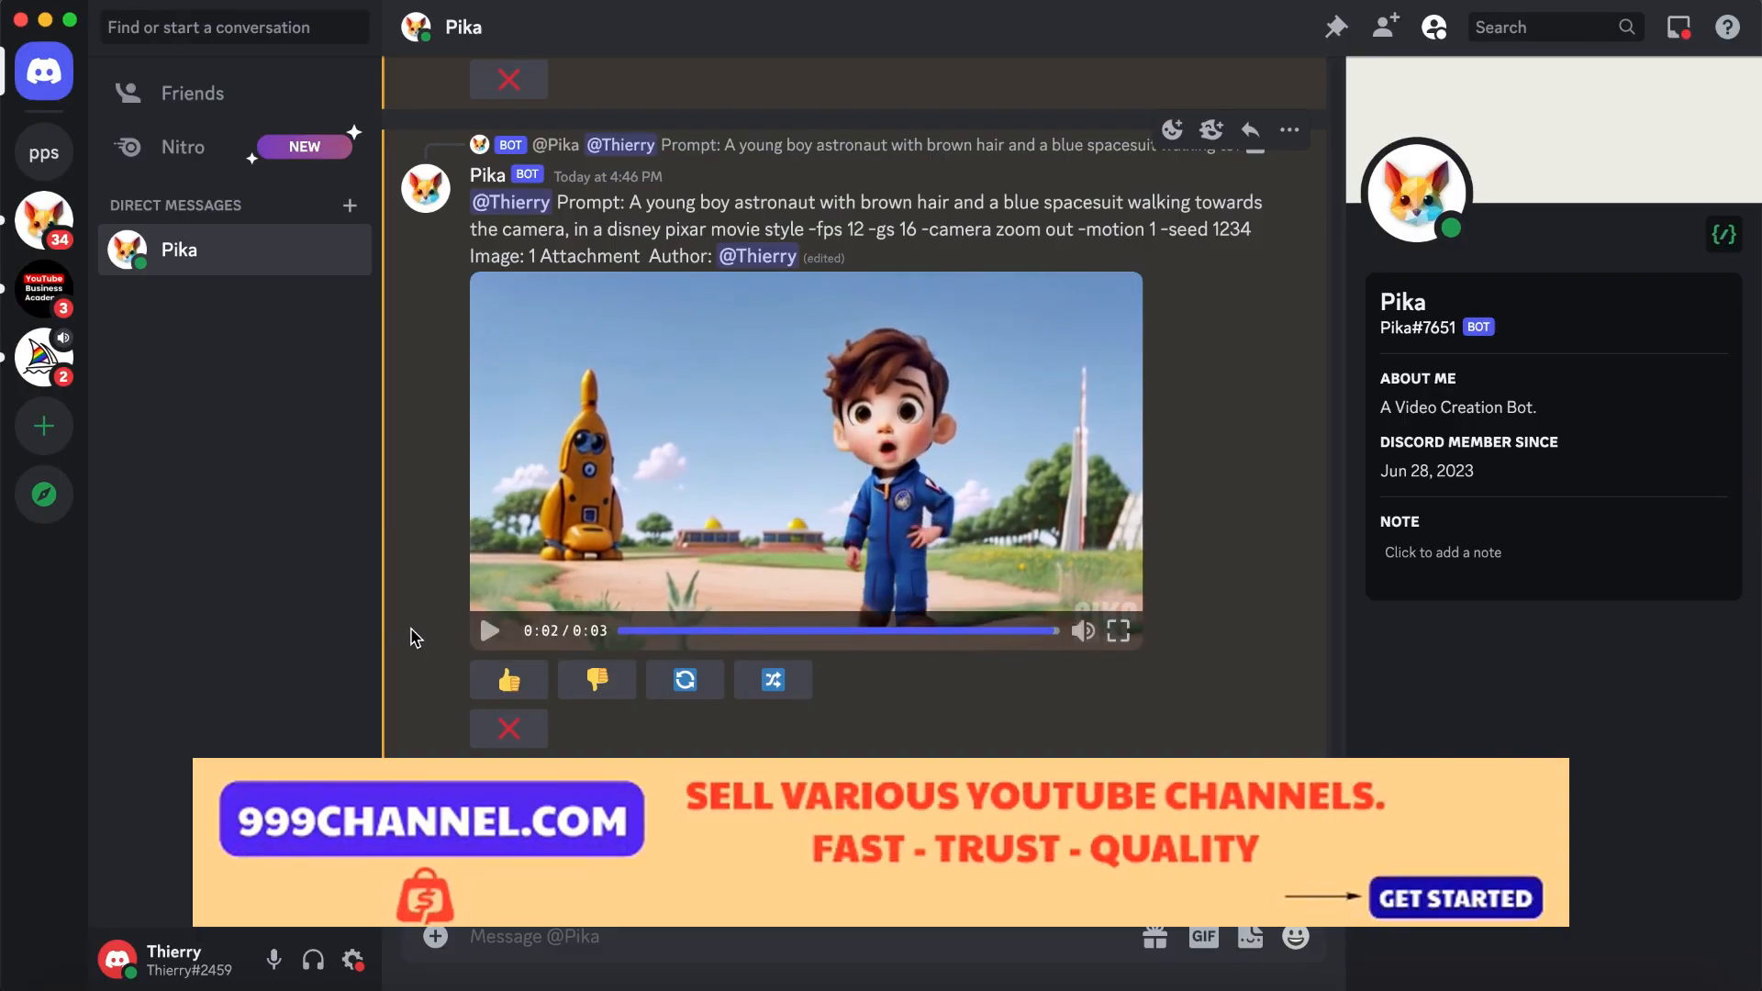
- Remix the zoom-out video with -neg "distortion, adding limbs, waving arms, deforming body" added after the style and -gs set to 18, and submit it
{"action": "left_click", "coordinate": [773, 680]}
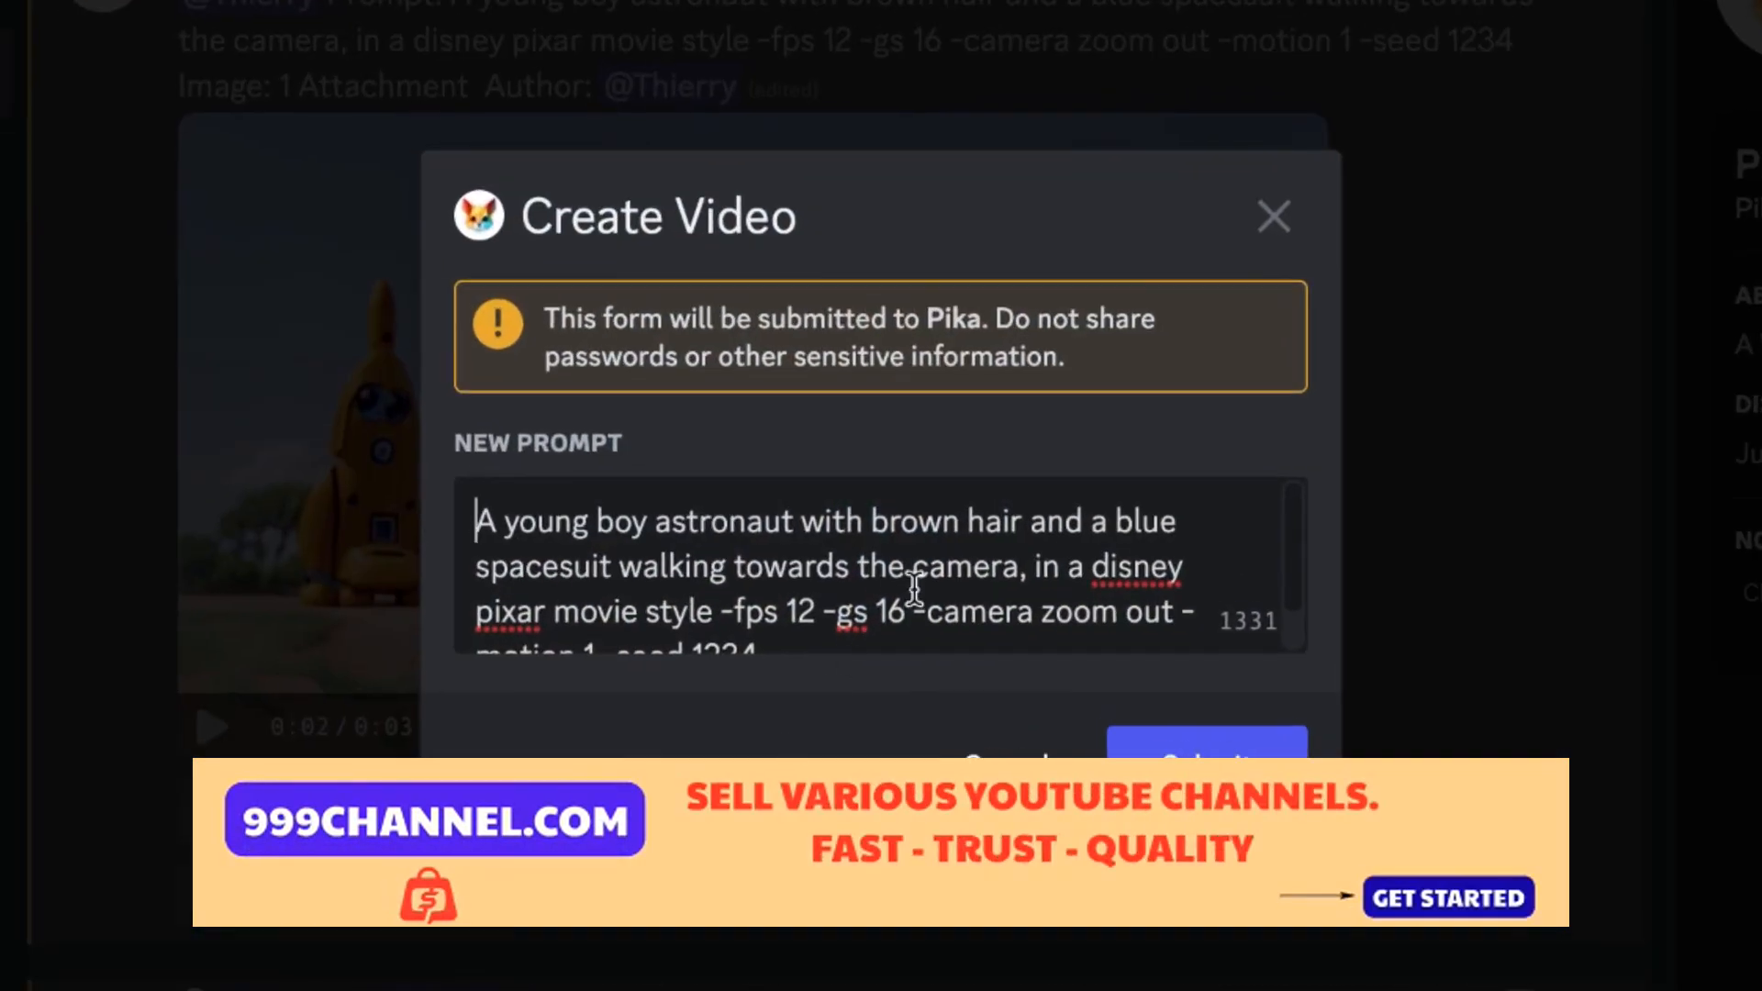
{"action": "scroll", "coordinate": [905, 566], "scroll_direction": "down", "scroll_amount": 1}
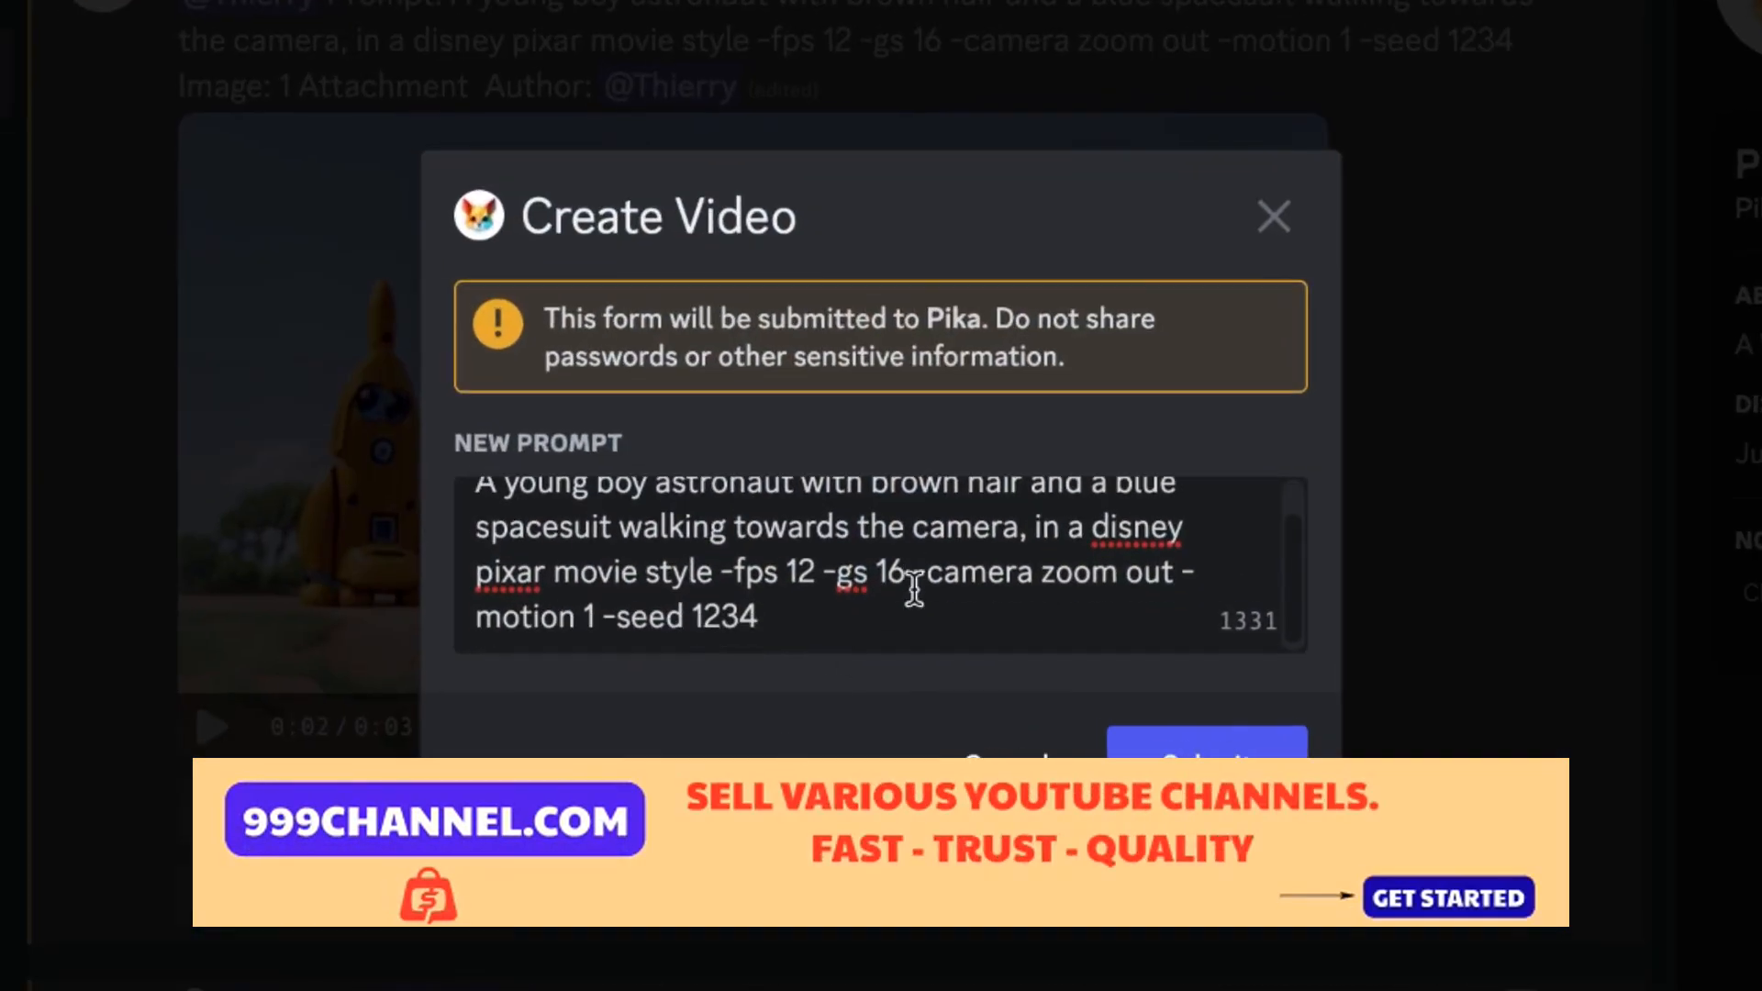
{"action": "scroll", "coordinate": [904, 587], "scroll_direction": "up", "scroll_amount": 1}
{"action": "left_click", "coordinate": [713, 595]}
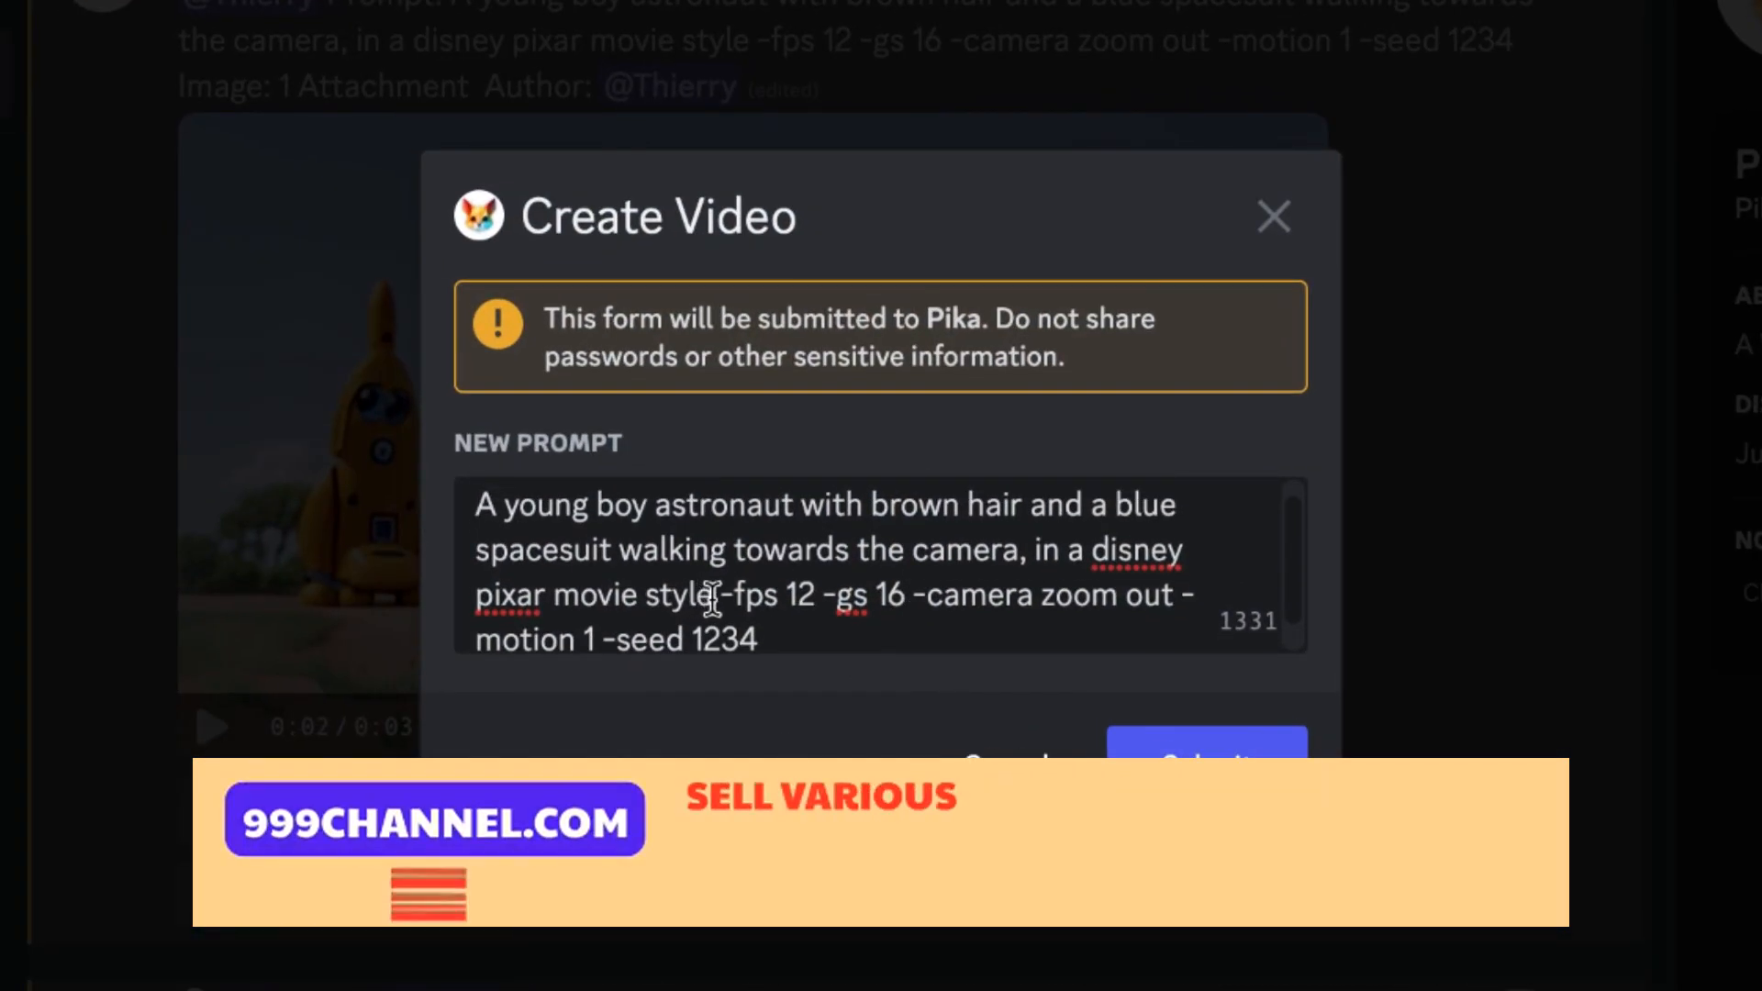
{"action": "type", "text": "-neg "}
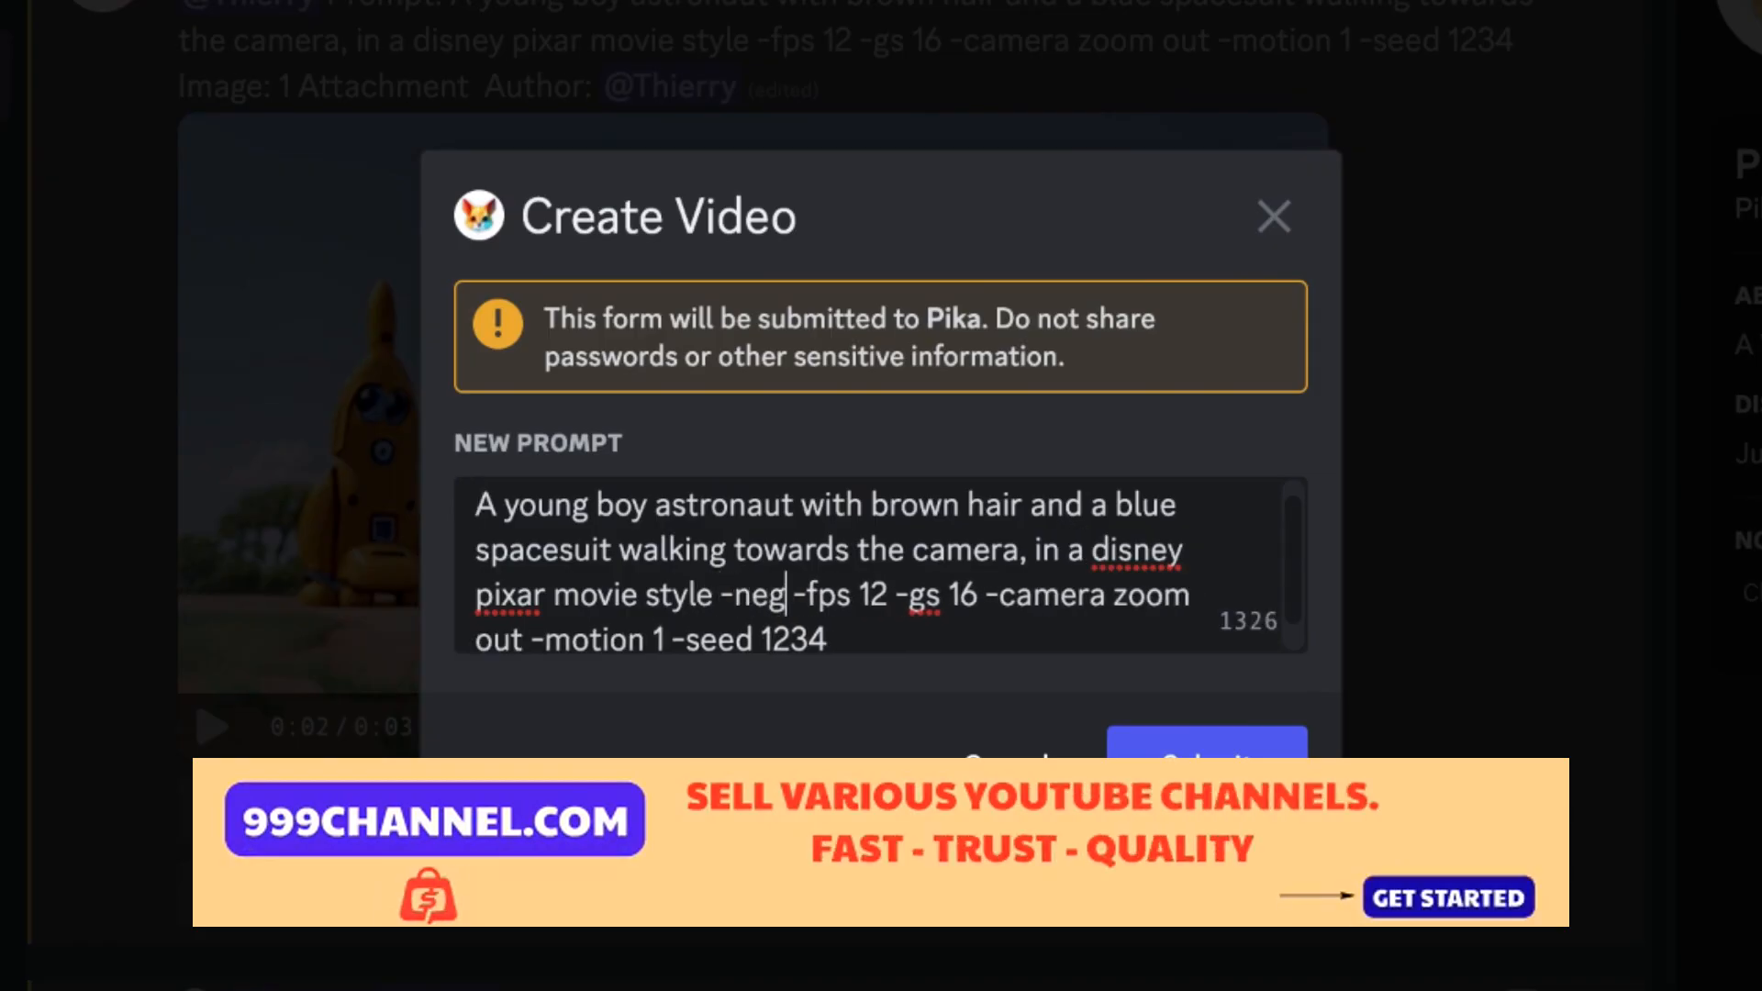
{"action": "type", "text": "\"distortion, "}
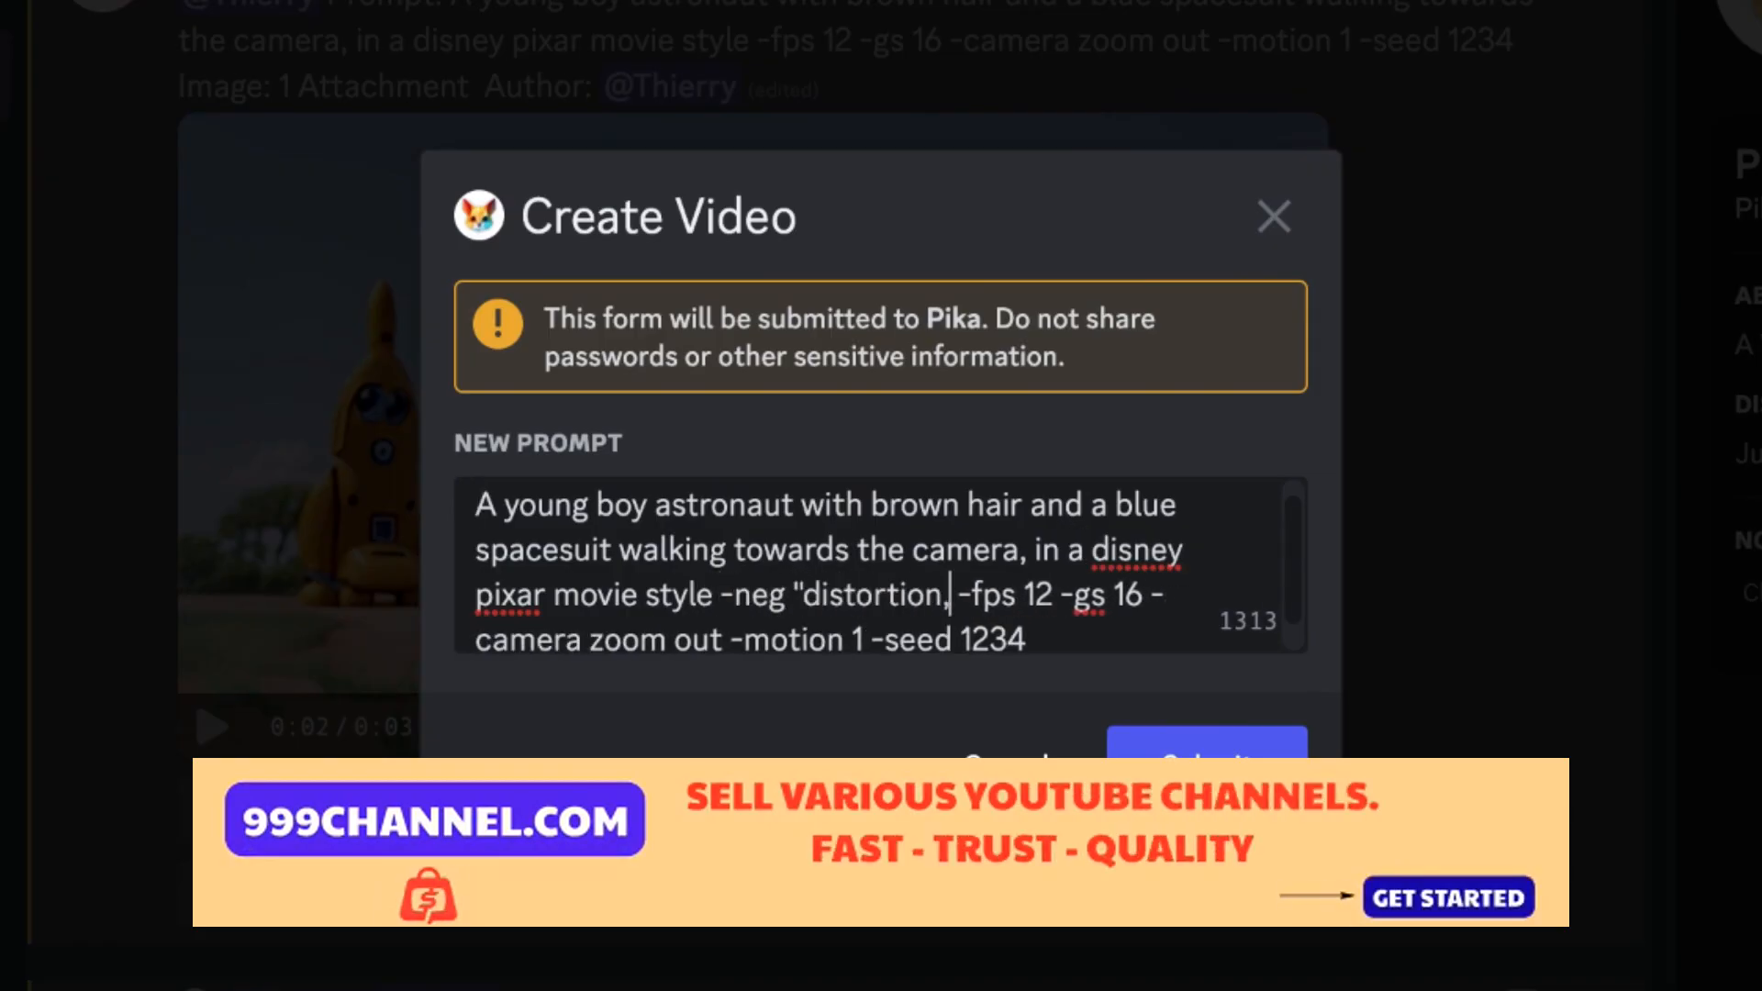
{"action": "type", "text": "adding limbs, waving arms"}
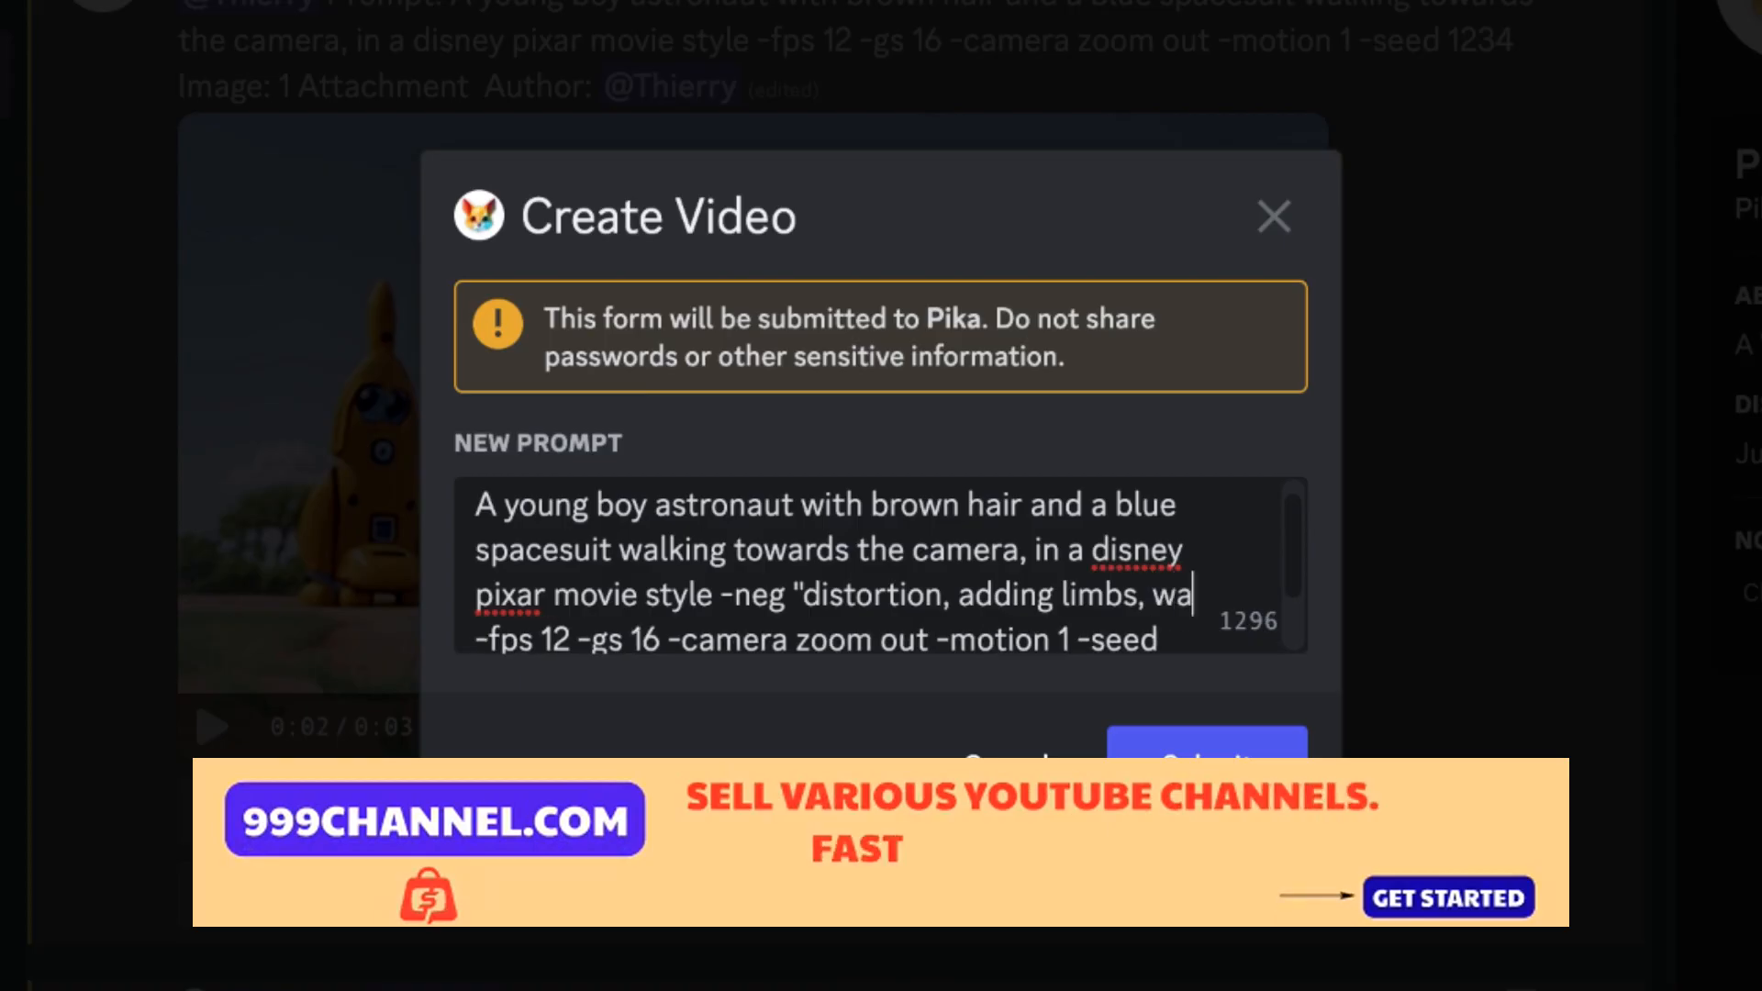
{"action": "type", "text": ", deforming body"}
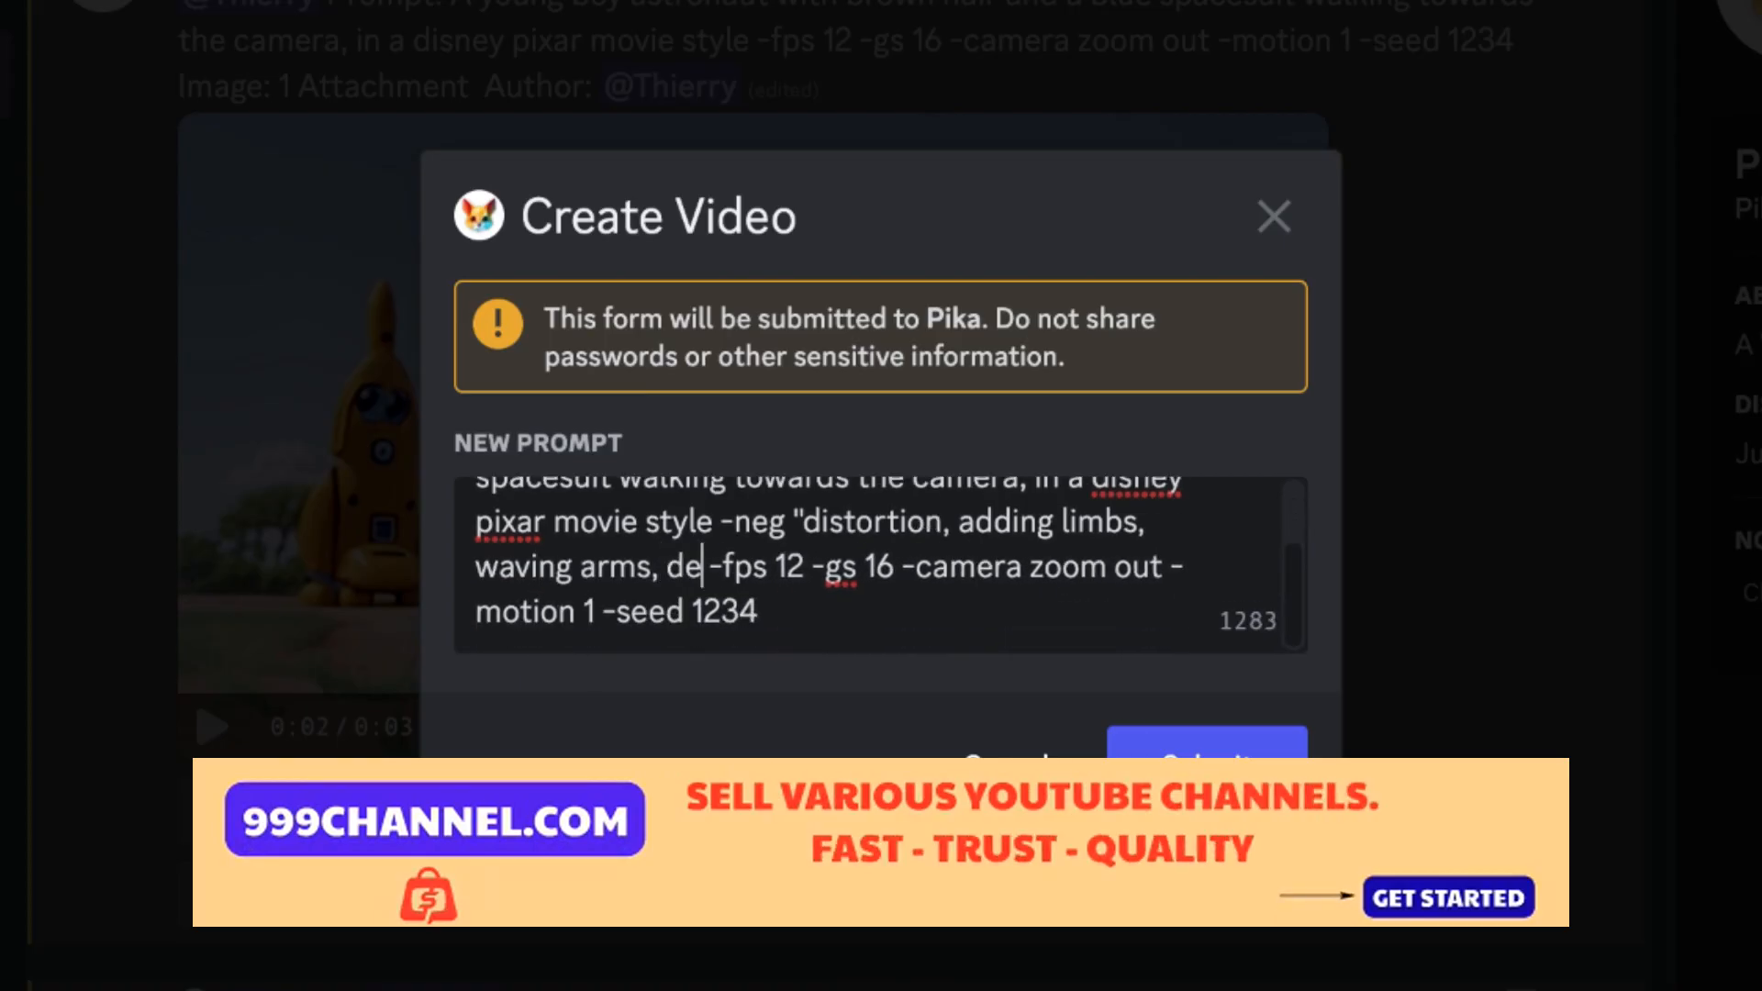
{"action": "type", "text": "\""}
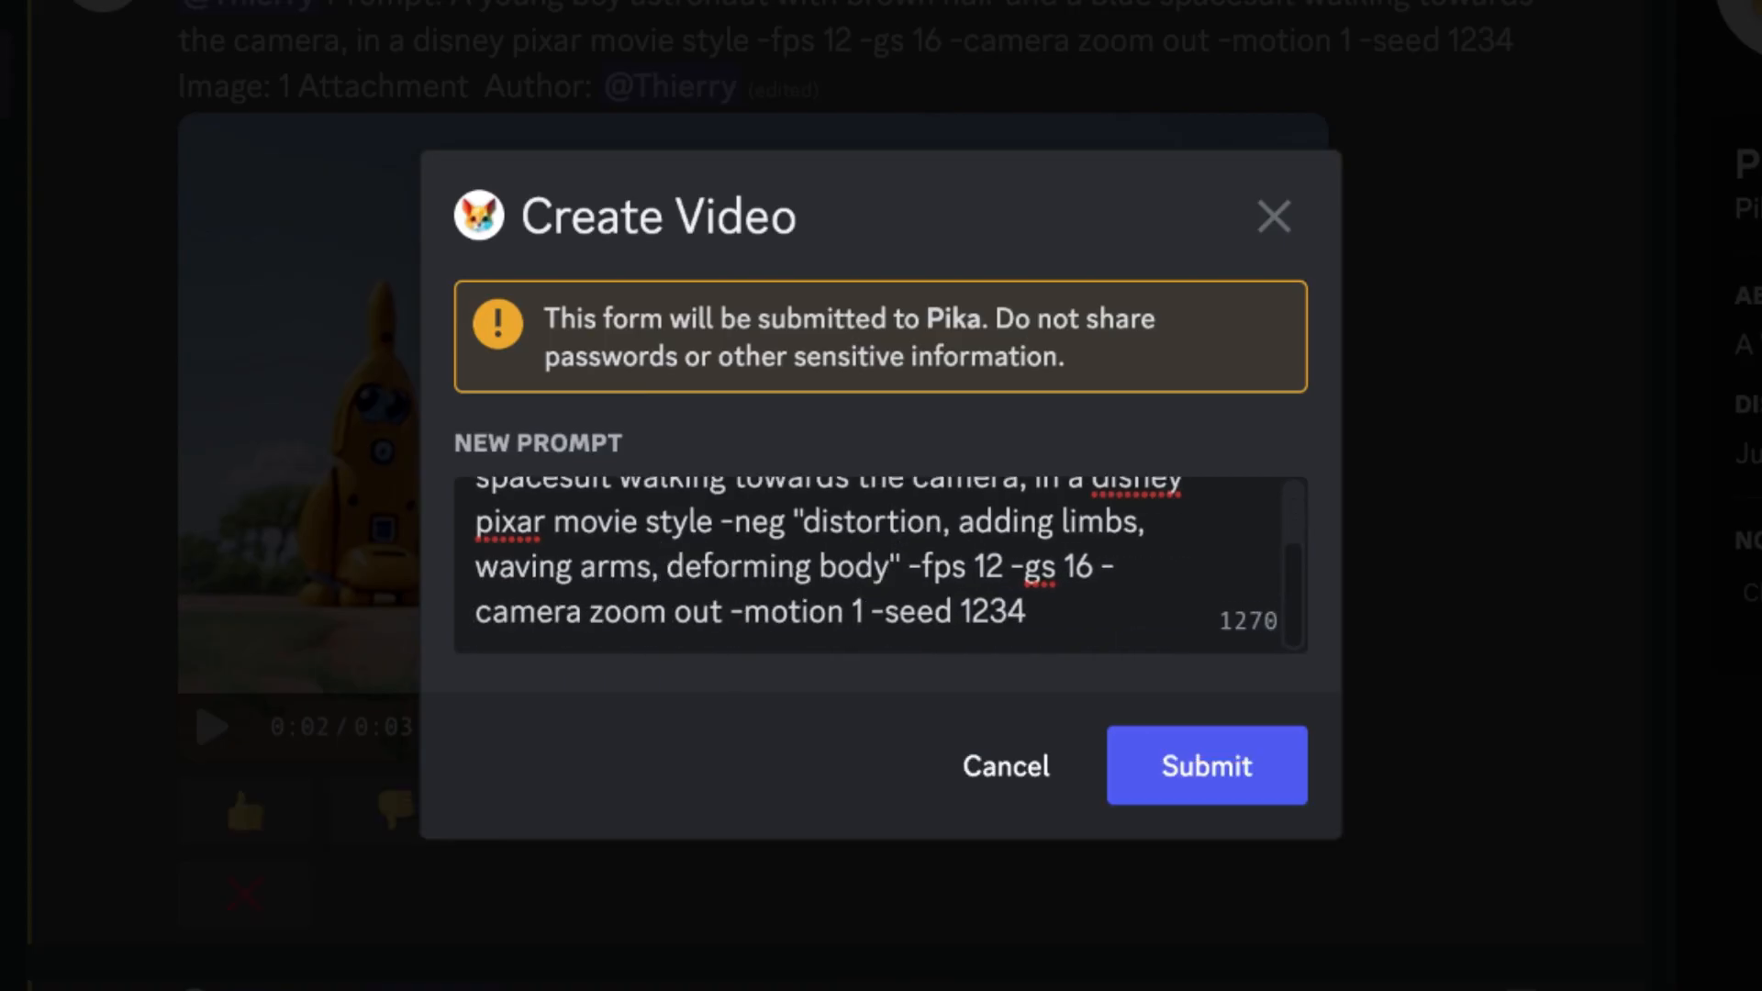
{"action": "left_click", "coordinate": [1094, 578]}
{"action": "left_click", "coordinate": [1207, 765]}
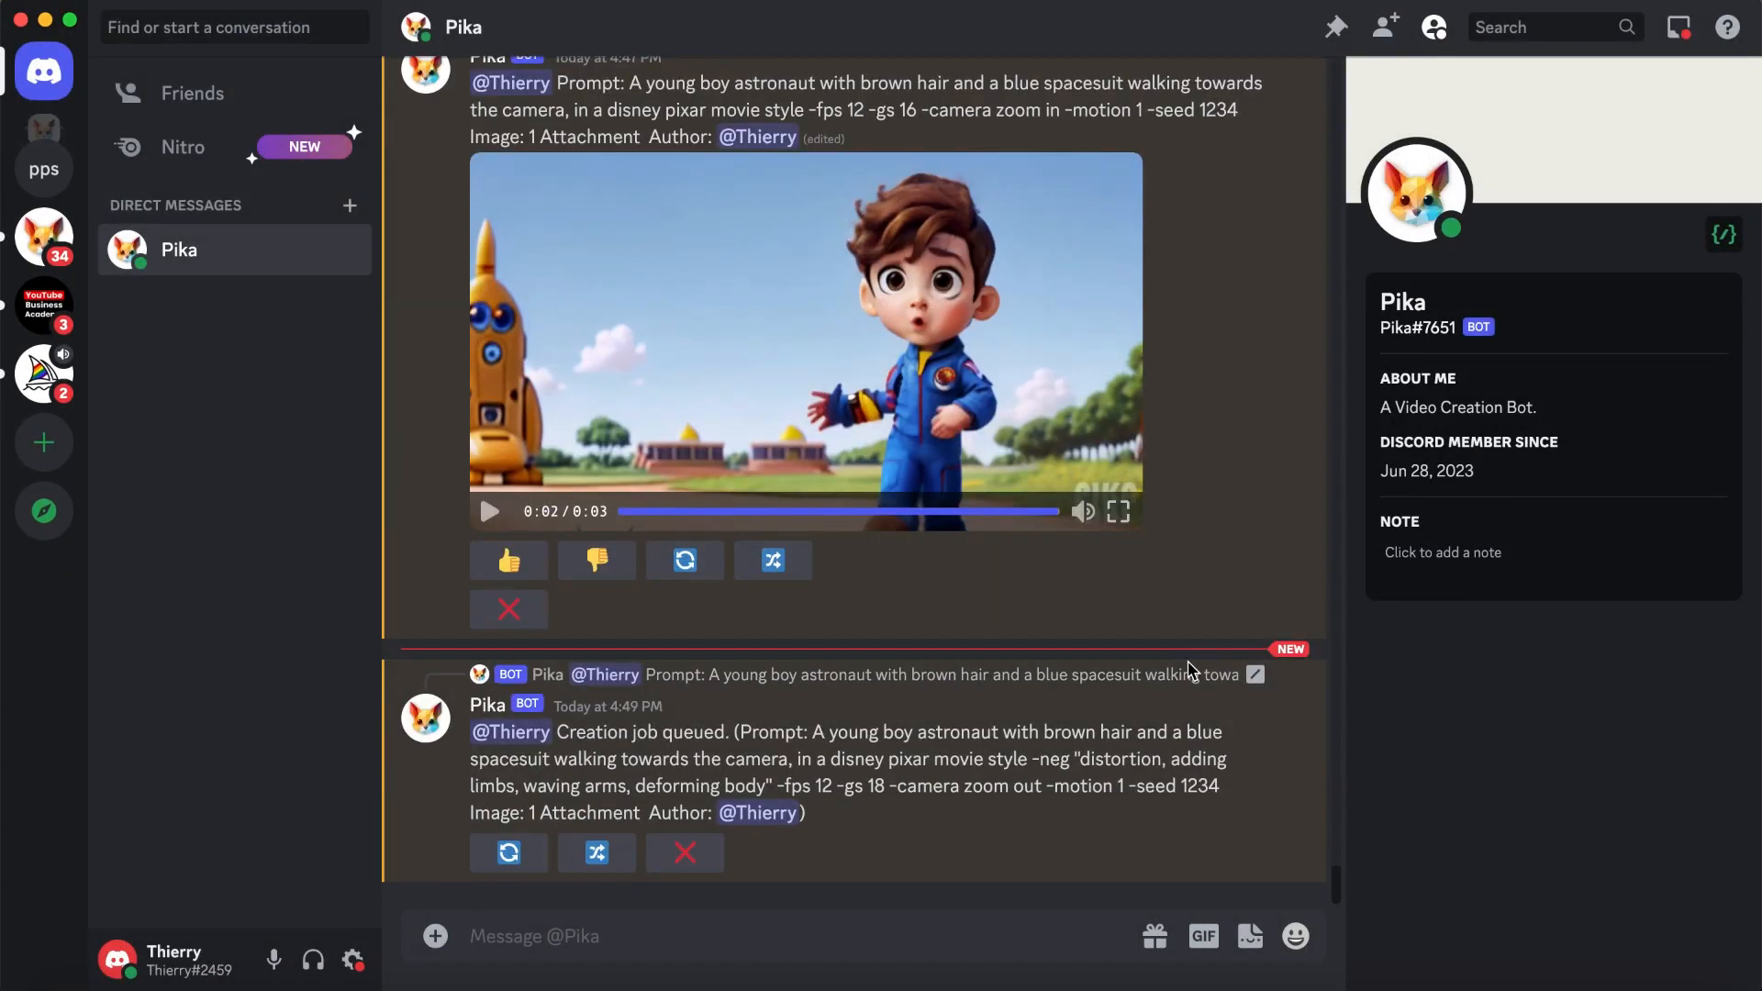
- Remix the generation containing the negative prompt with -gs set to 24, and submit the new prompt
{"action": "left_click", "coordinate": [597, 854]}
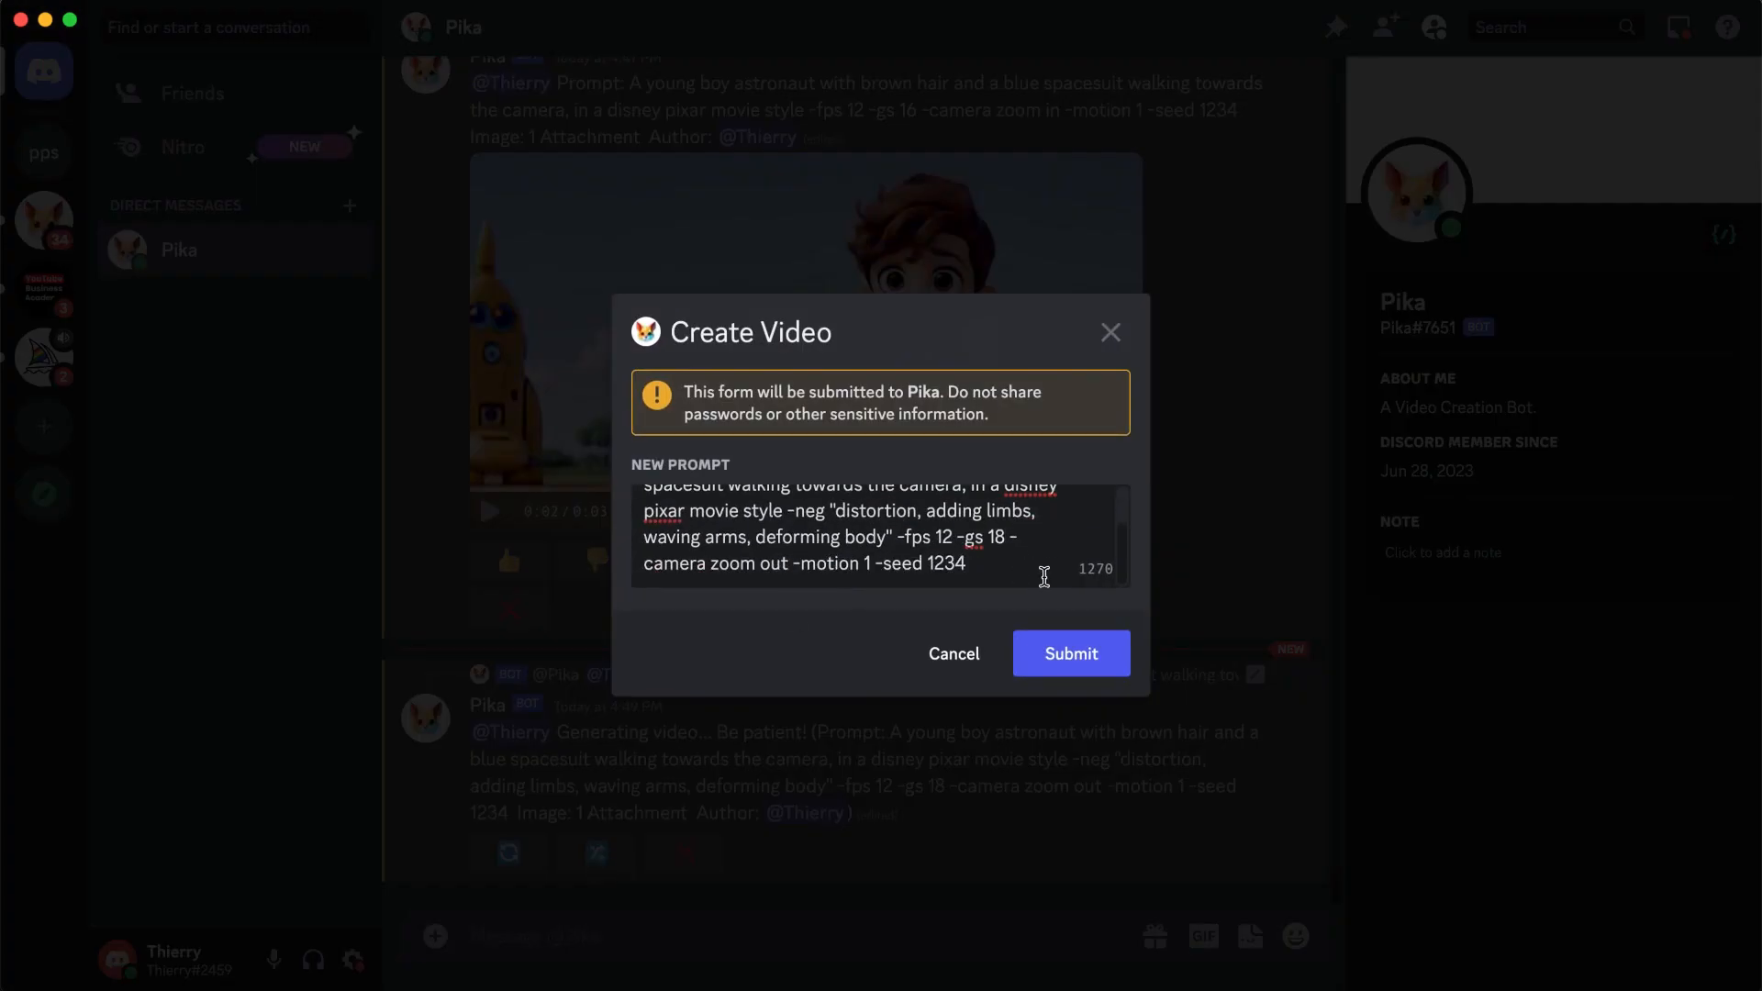
{"action": "left_click", "coordinate": [1064, 654]}
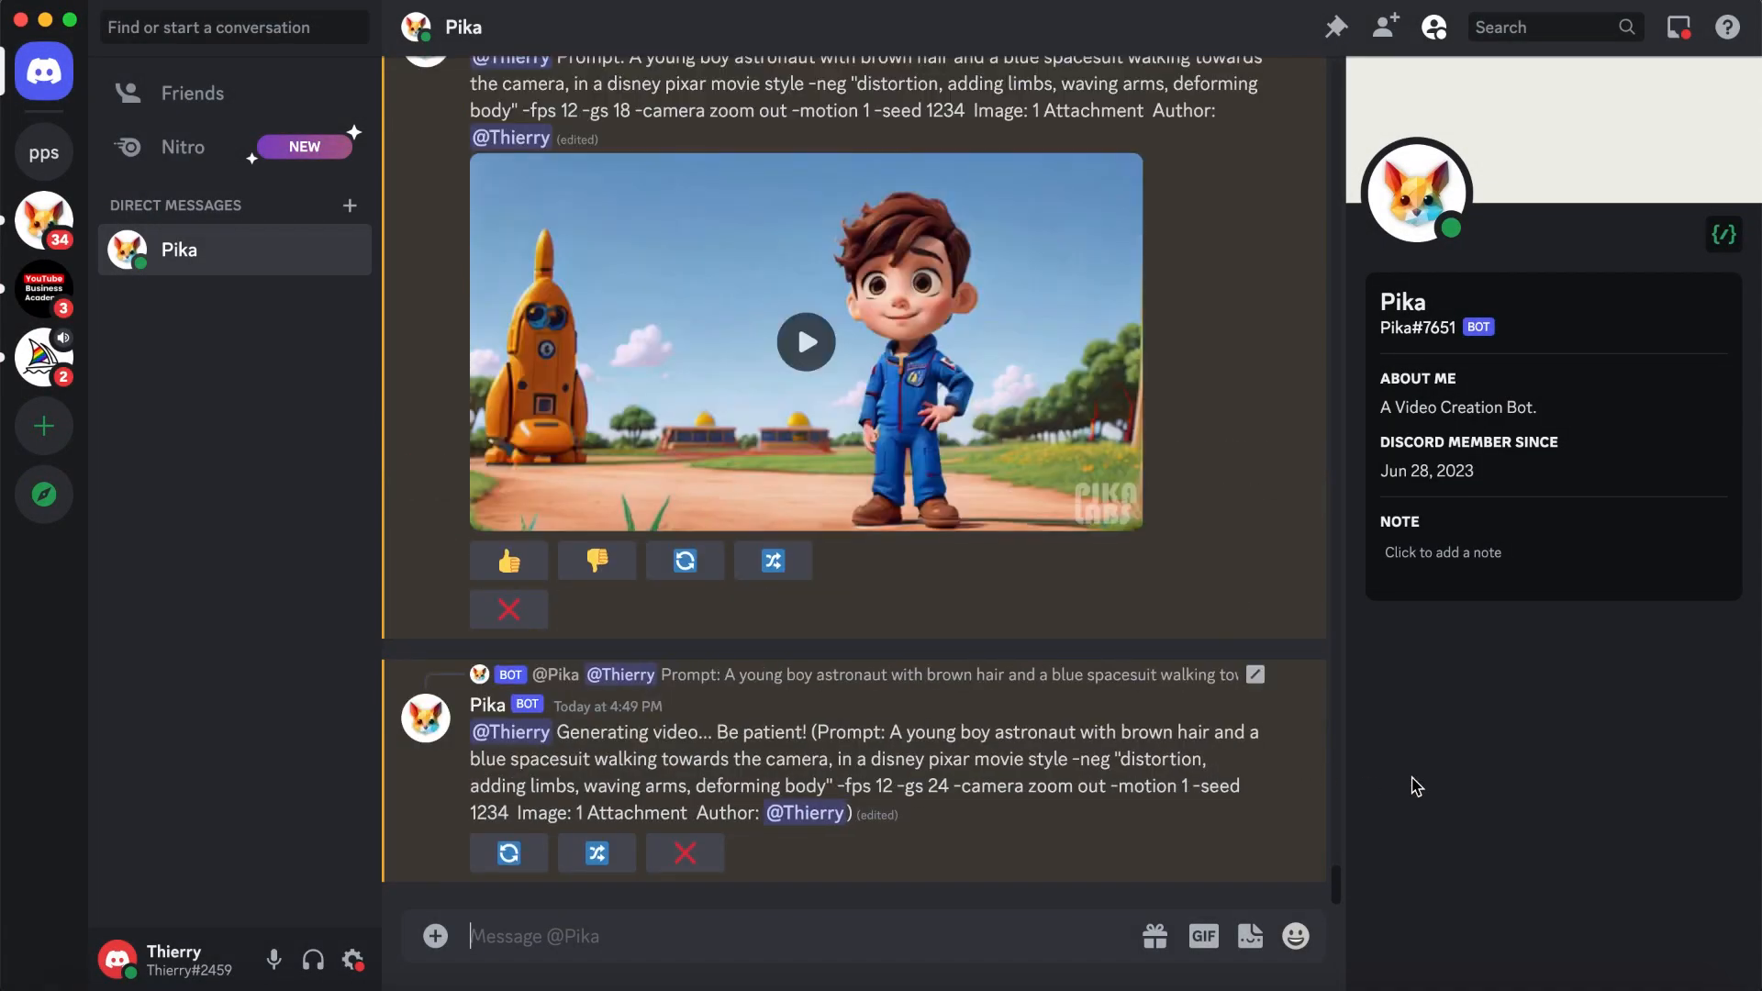
- Play the -gs 18 and -gs 24 versions of the boy astronaut video to compare them
{"action": "scroll", "coordinate": [1307, 654], "scroll_direction": "up", "scroll_amount": 6}
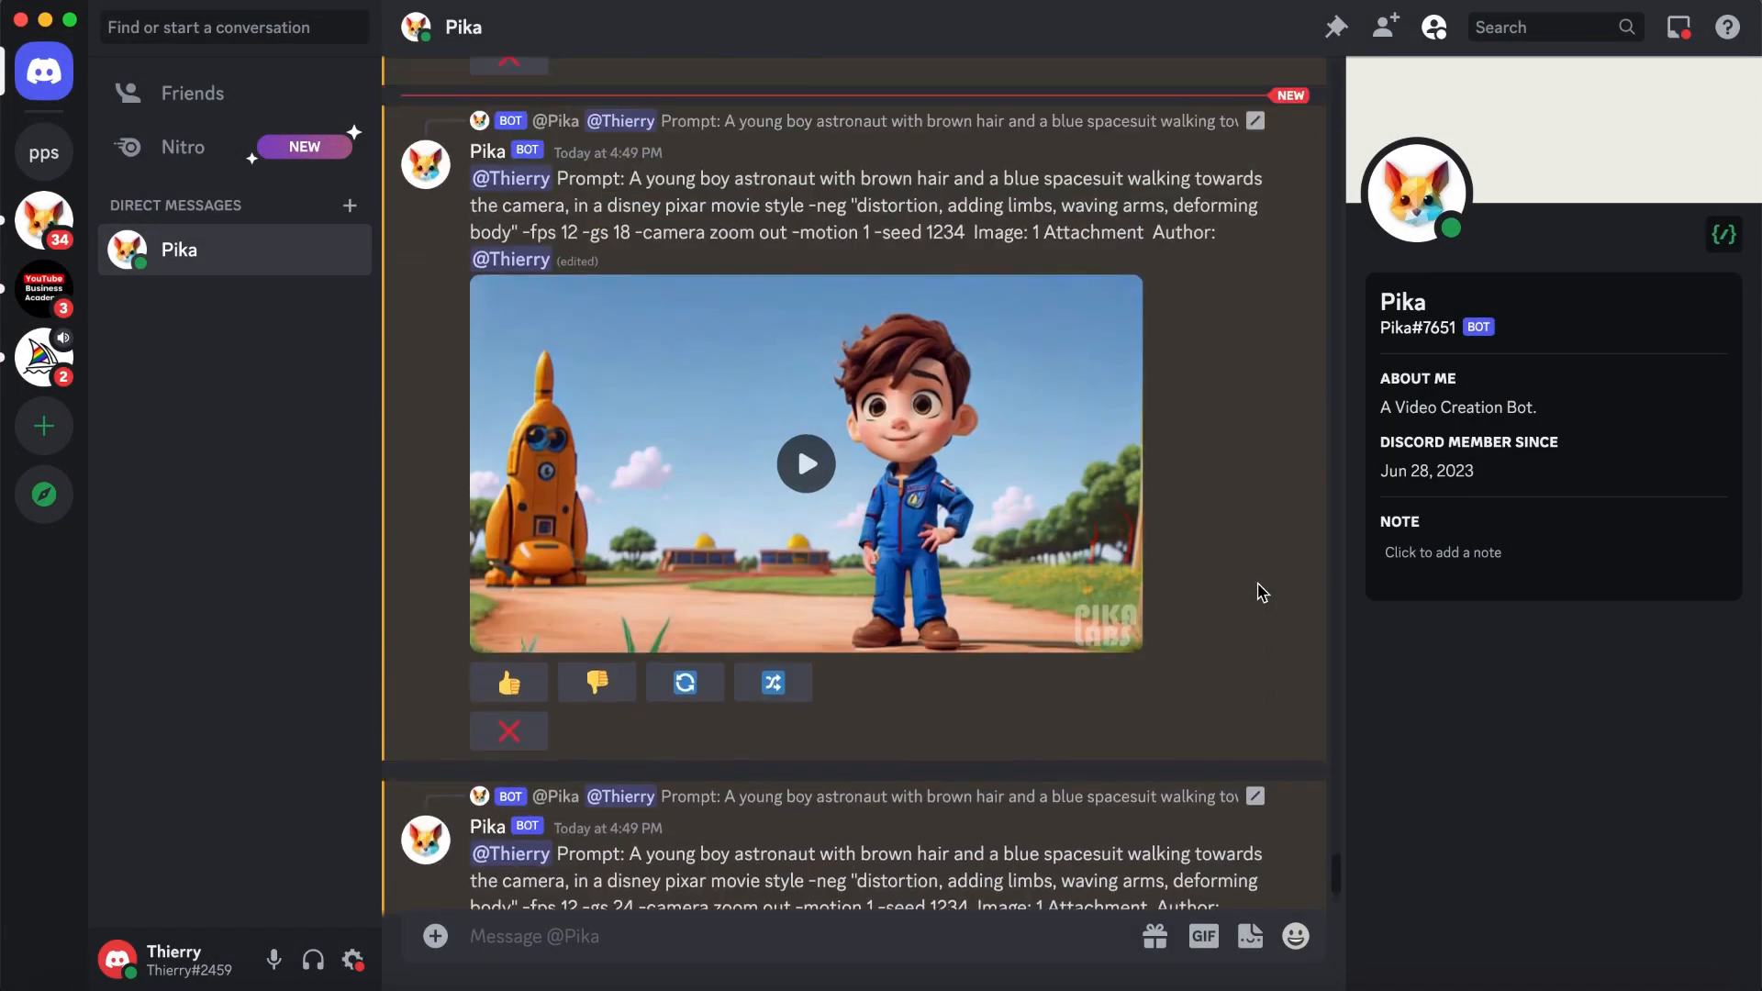
{"action": "left_click", "coordinate": [807, 509]}
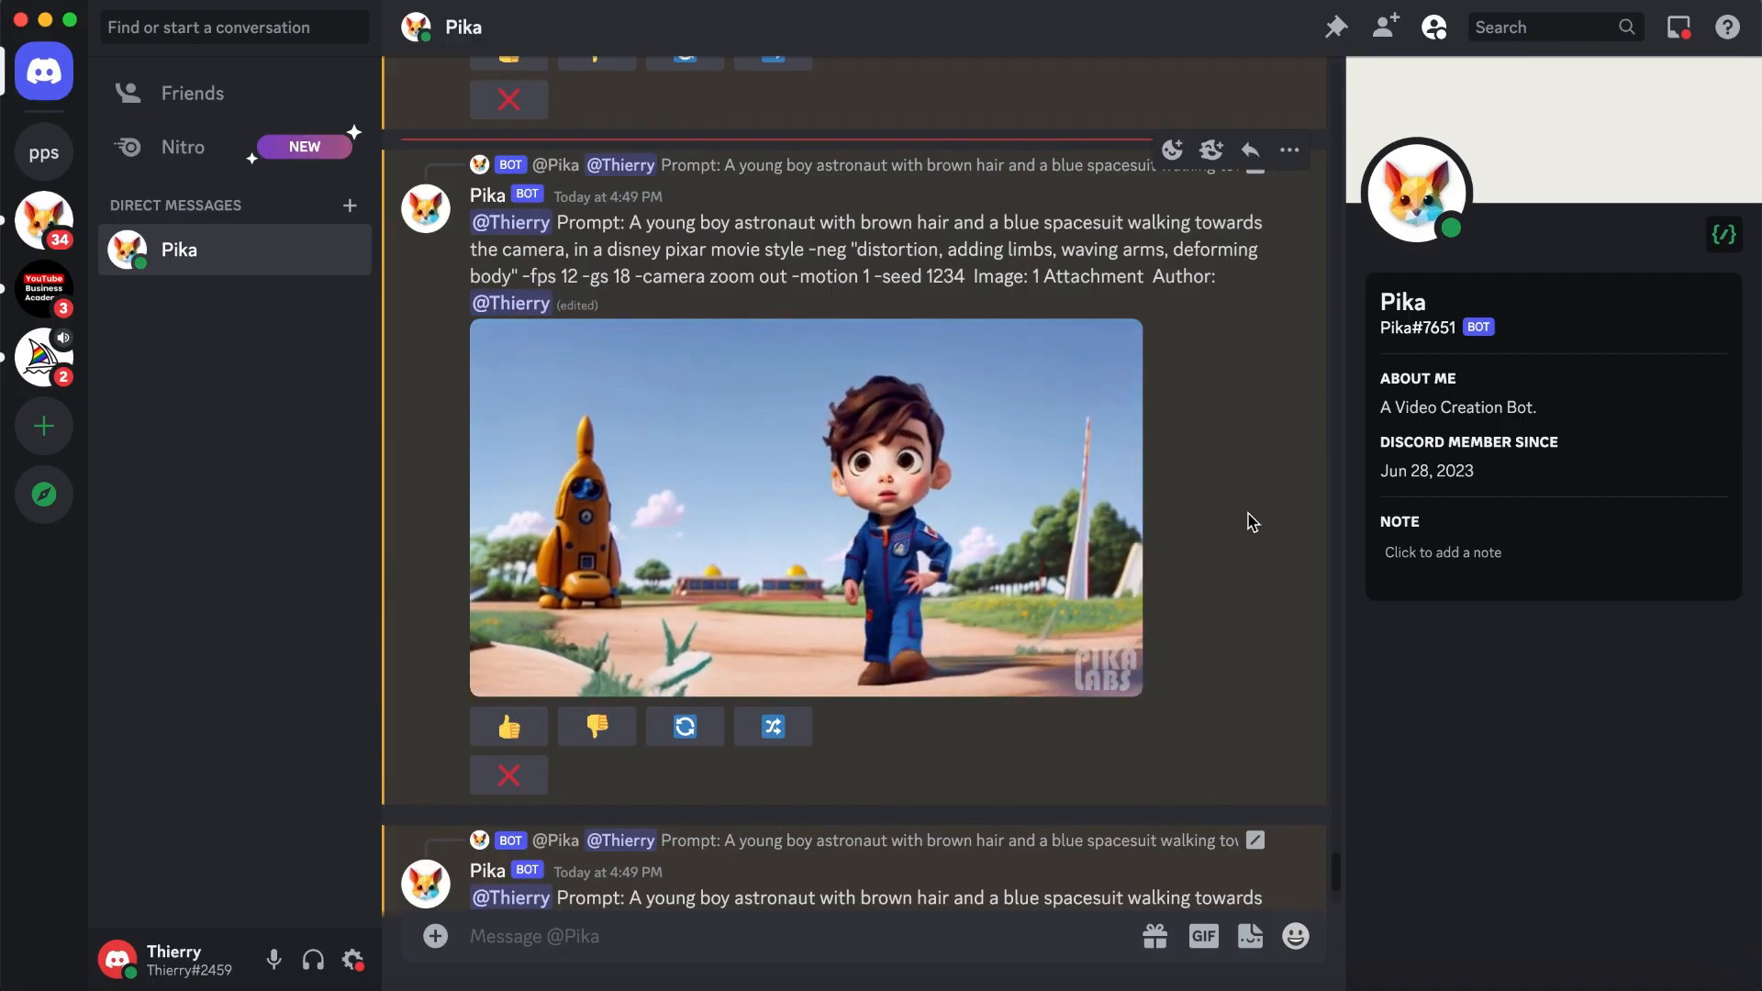
{"action": "scroll", "coordinate": [1253, 522], "scroll_direction": "down", "scroll_amount": 6}
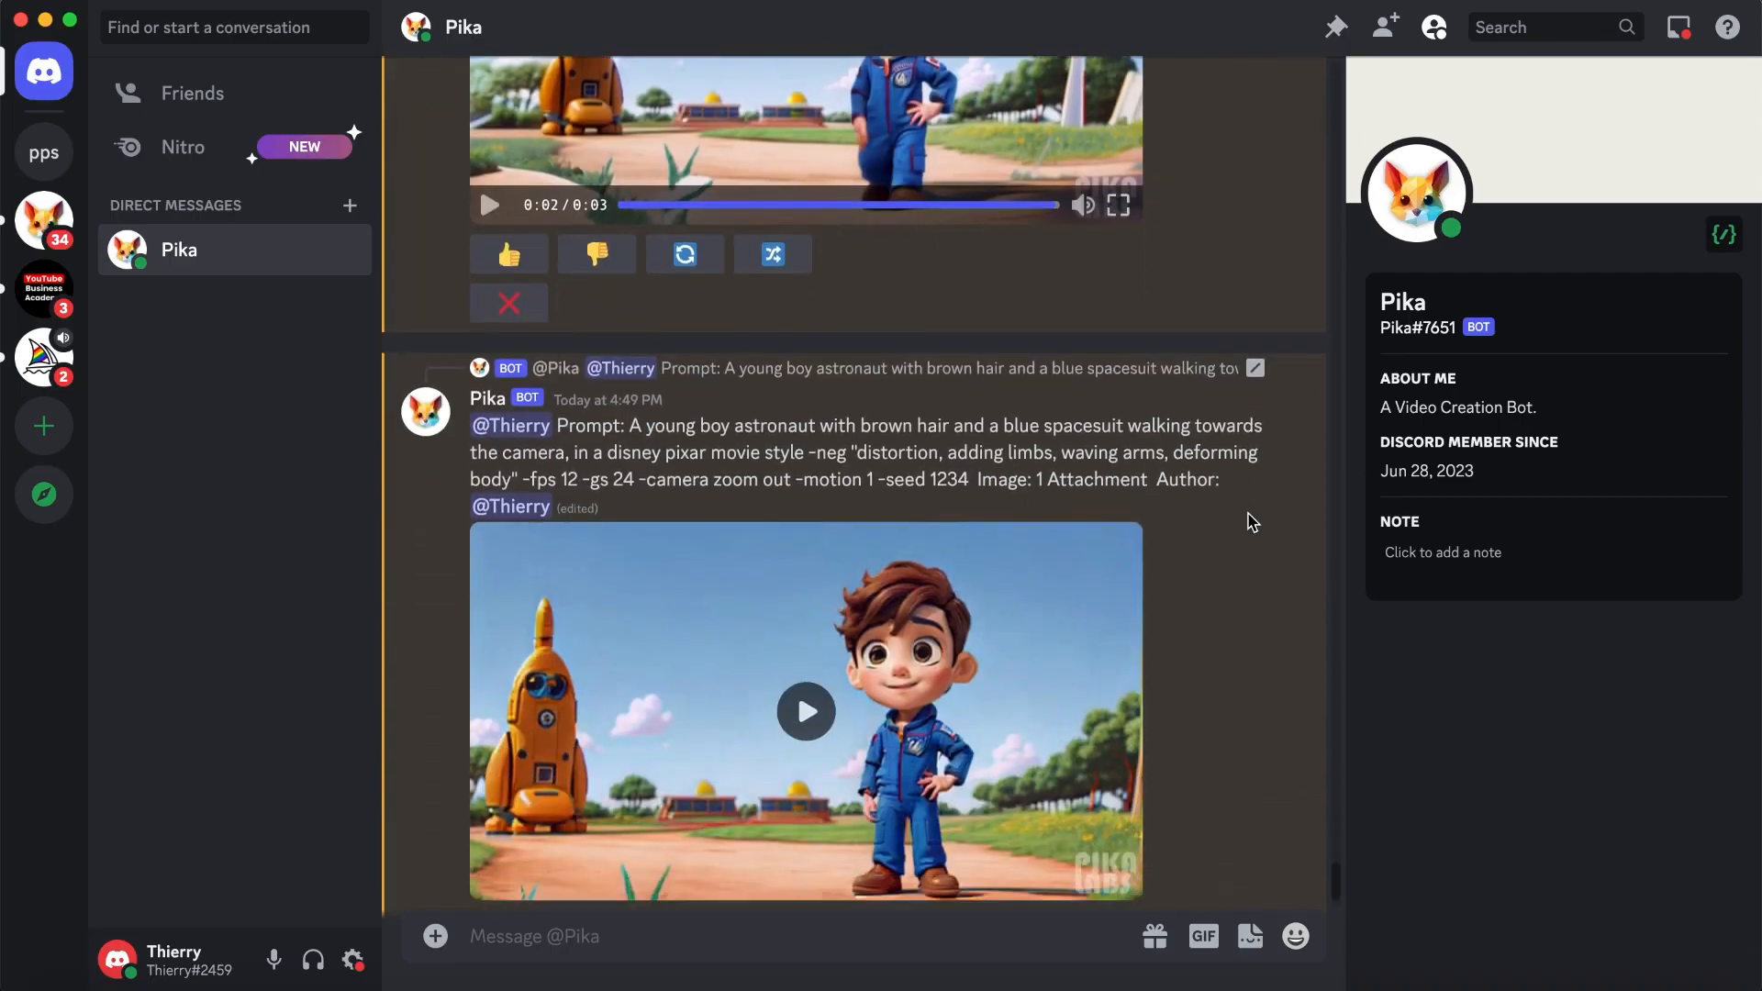
{"action": "left_click", "coordinate": [1022, 589]}
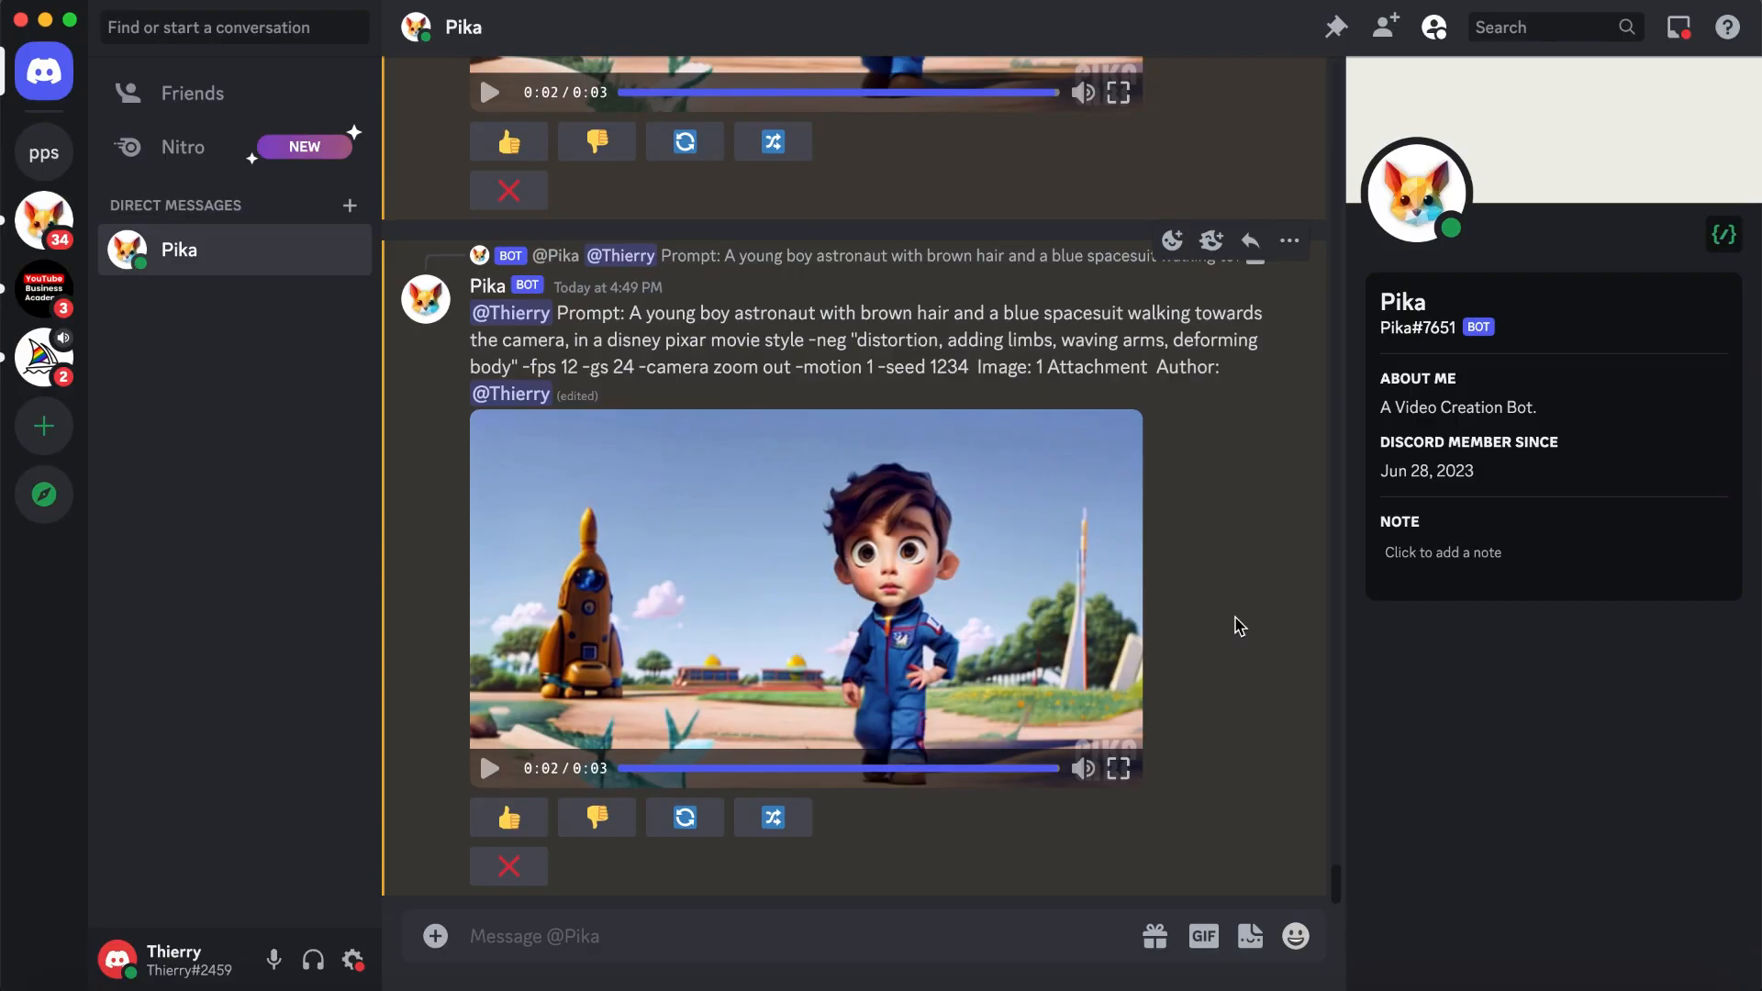
- Remix the -gs 18 video with "deforming face" added to the negative prompt and -gs set to 10, and submit it
{"action": "scroll", "coordinate": [1216, 602], "scroll_direction": "up", "scroll_amount": 6}
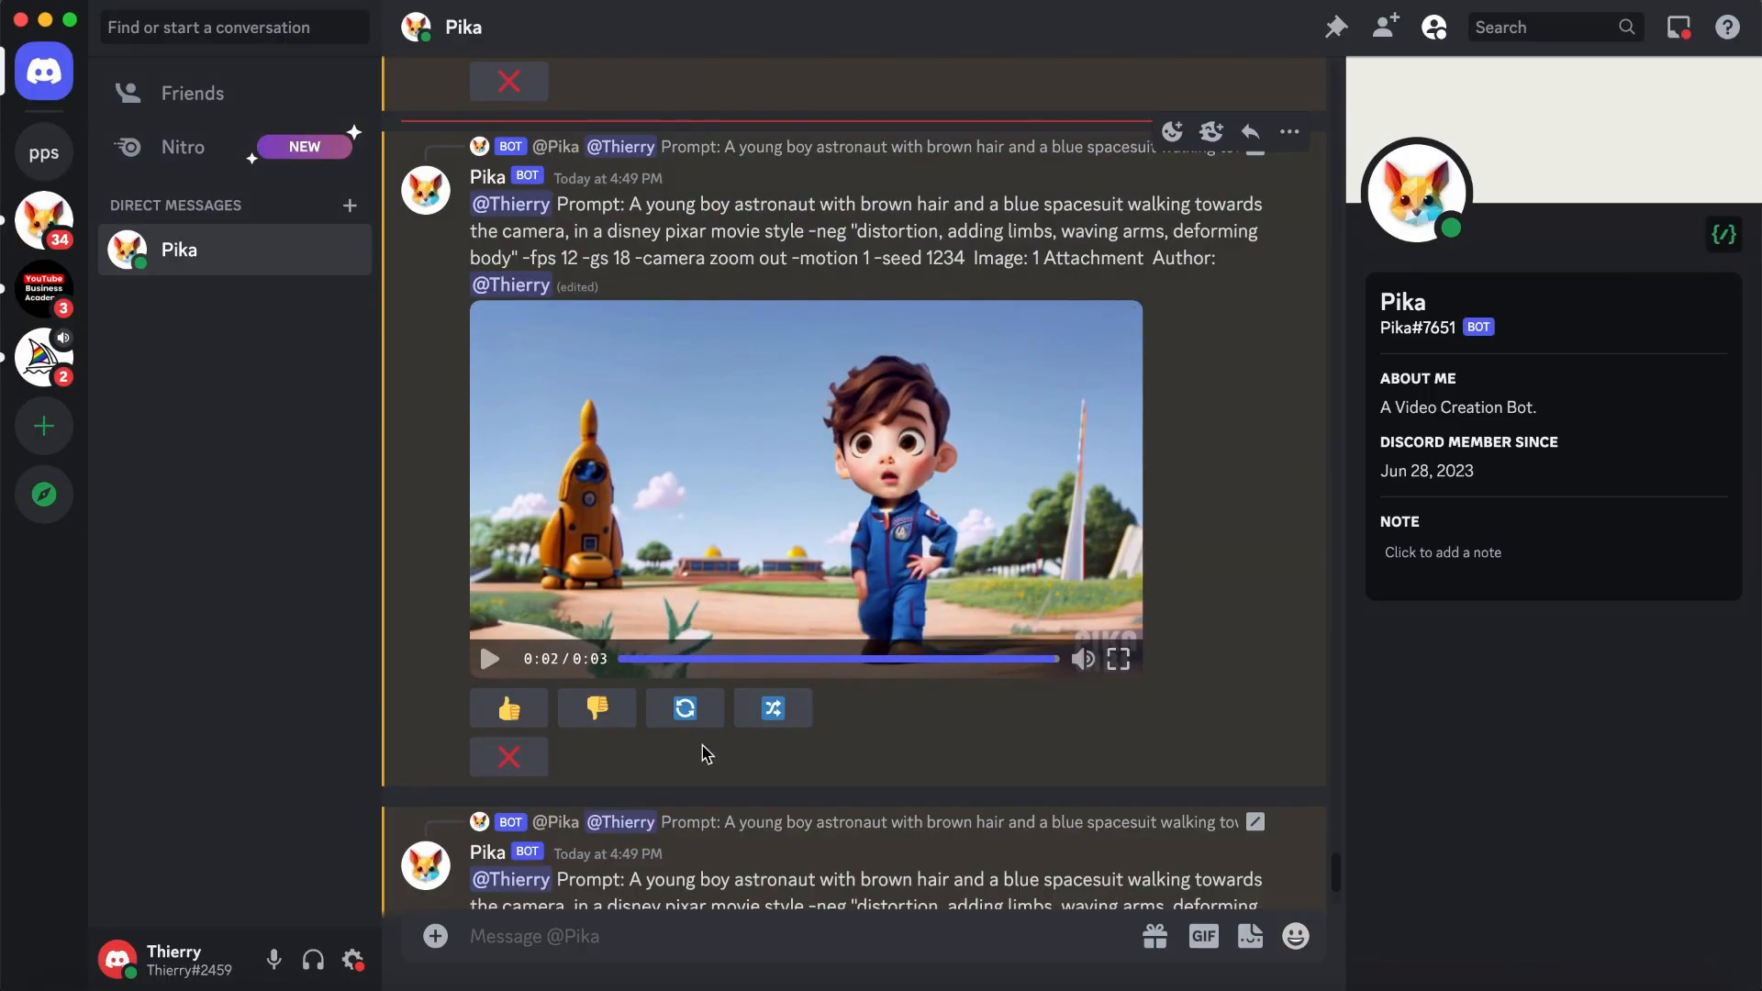
{"action": "left_click", "coordinate": [767, 722]}
{"action": "scroll", "coordinate": [949, 509], "scroll_direction": "down", "scroll_amount": 2}
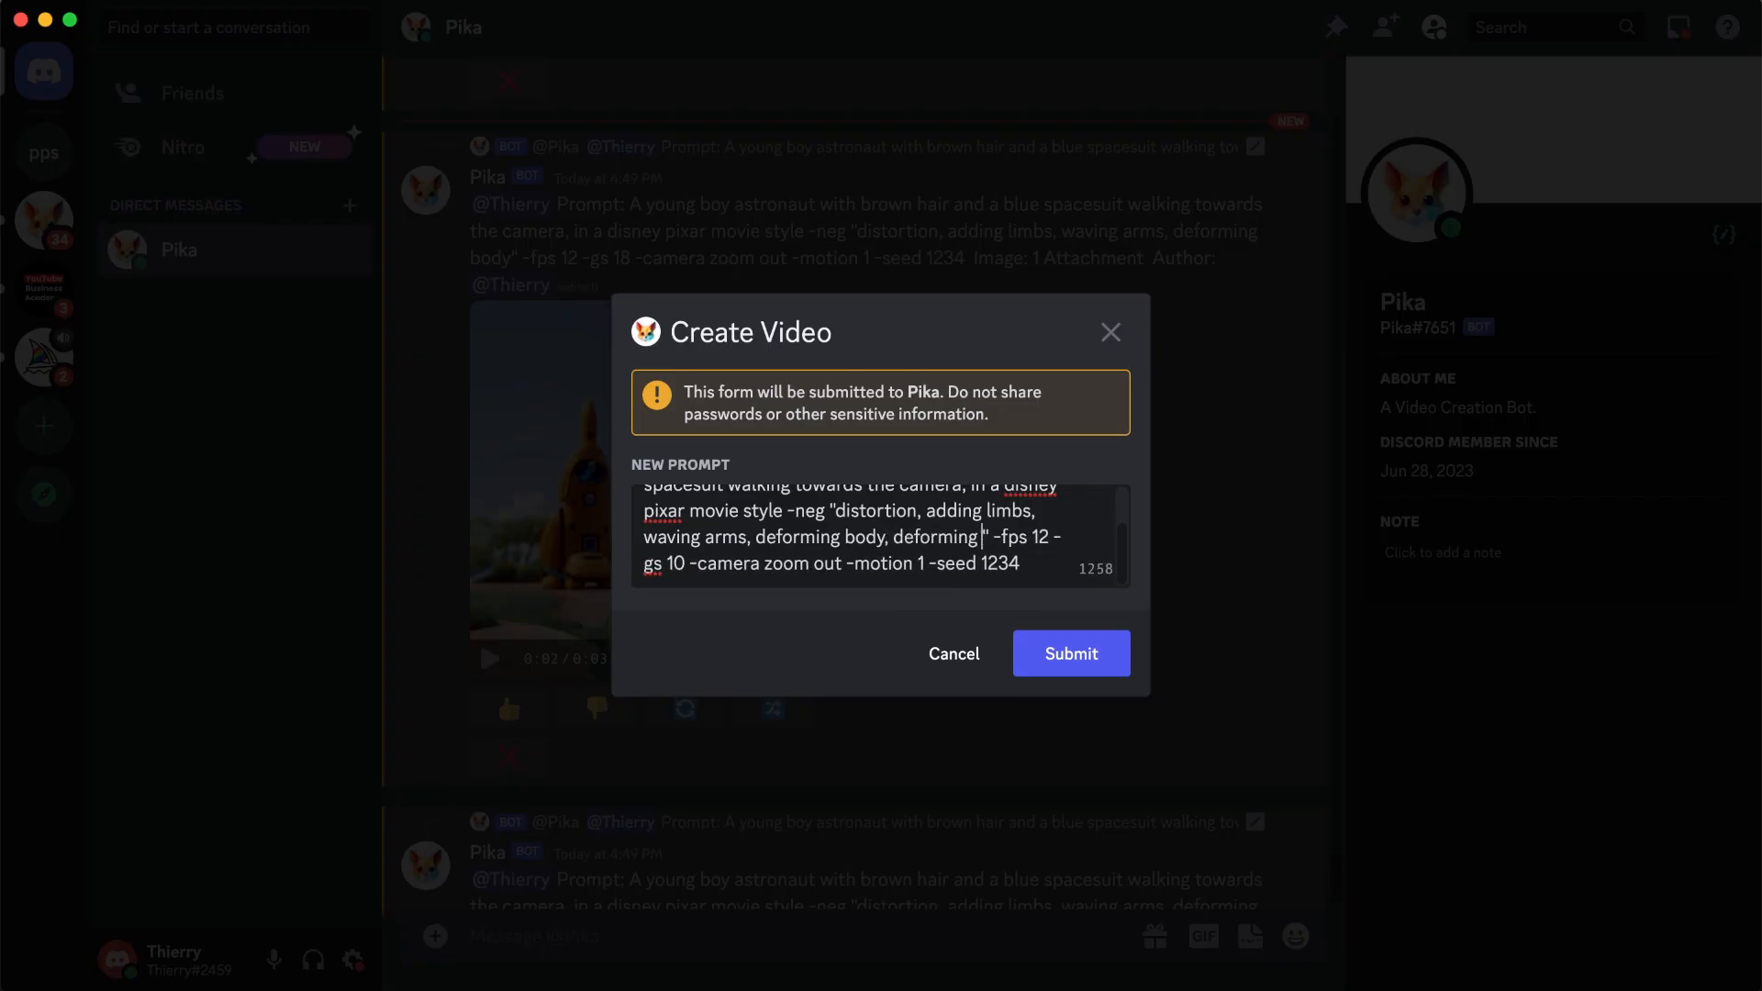
{"action": "scroll", "coordinate": [881, 536], "scroll_direction": "up", "scroll_amount": 1}
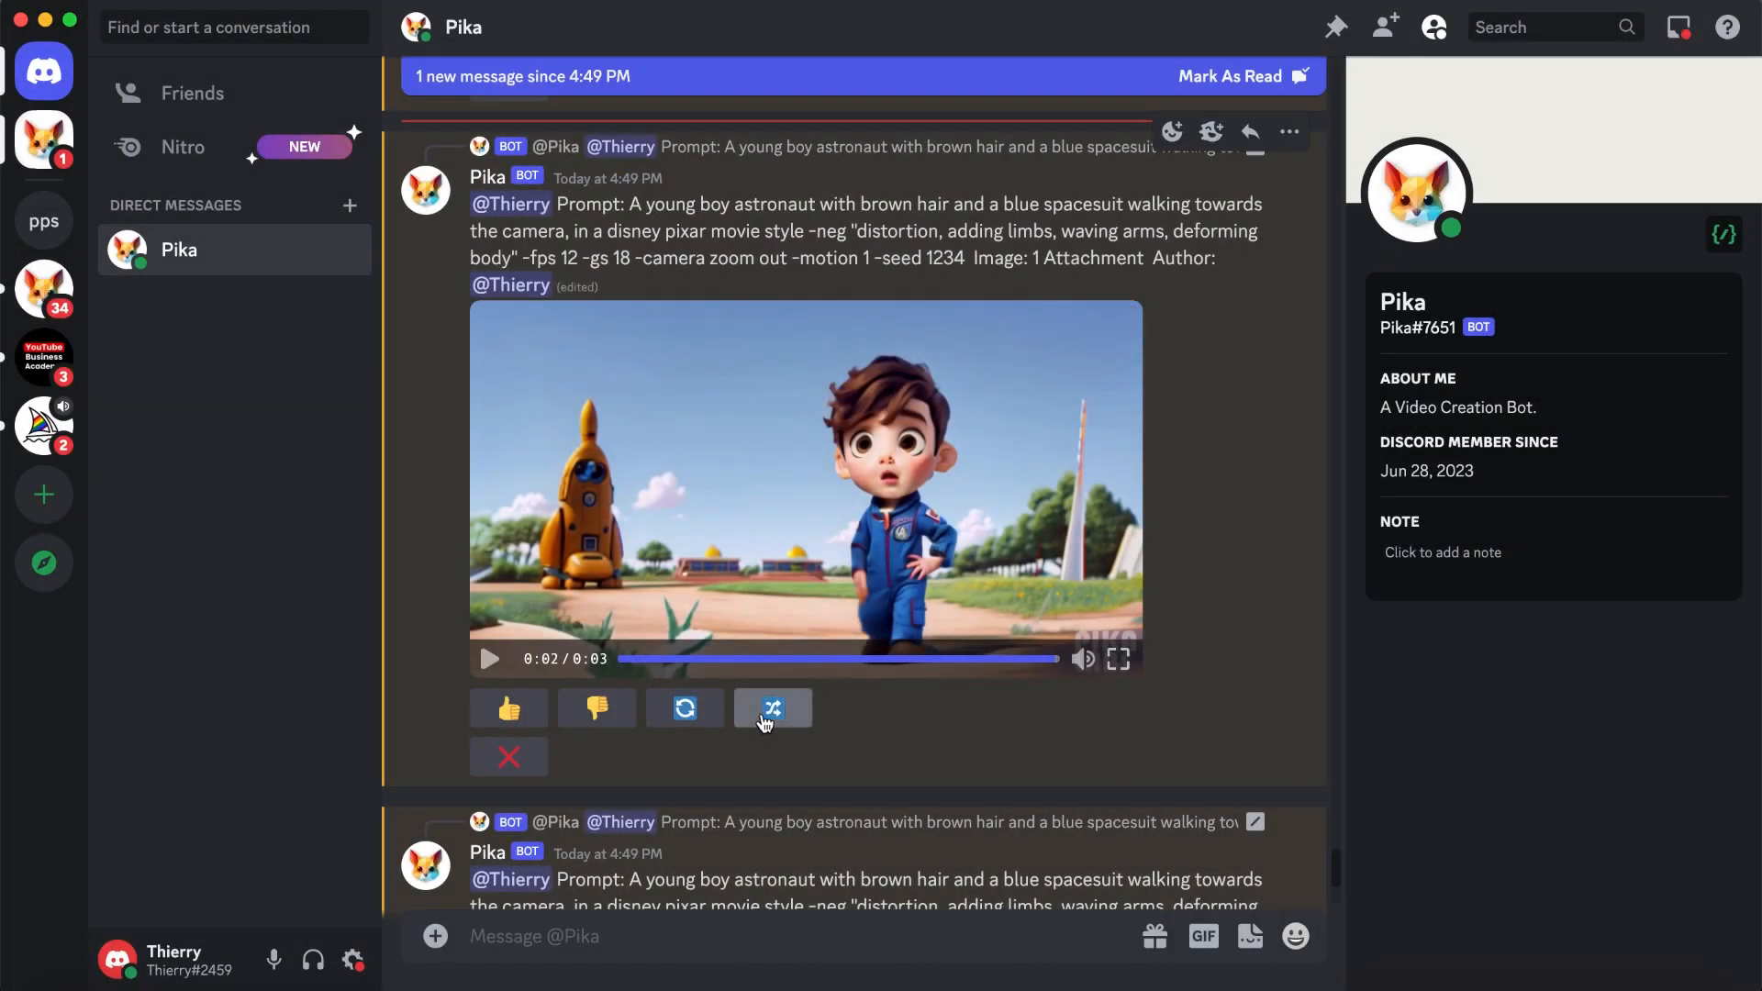
- Remix the -gs 18 video again with -motion set to 0, and submit the new prompt
{"action": "left_click", "coordinate": [765, 723]}
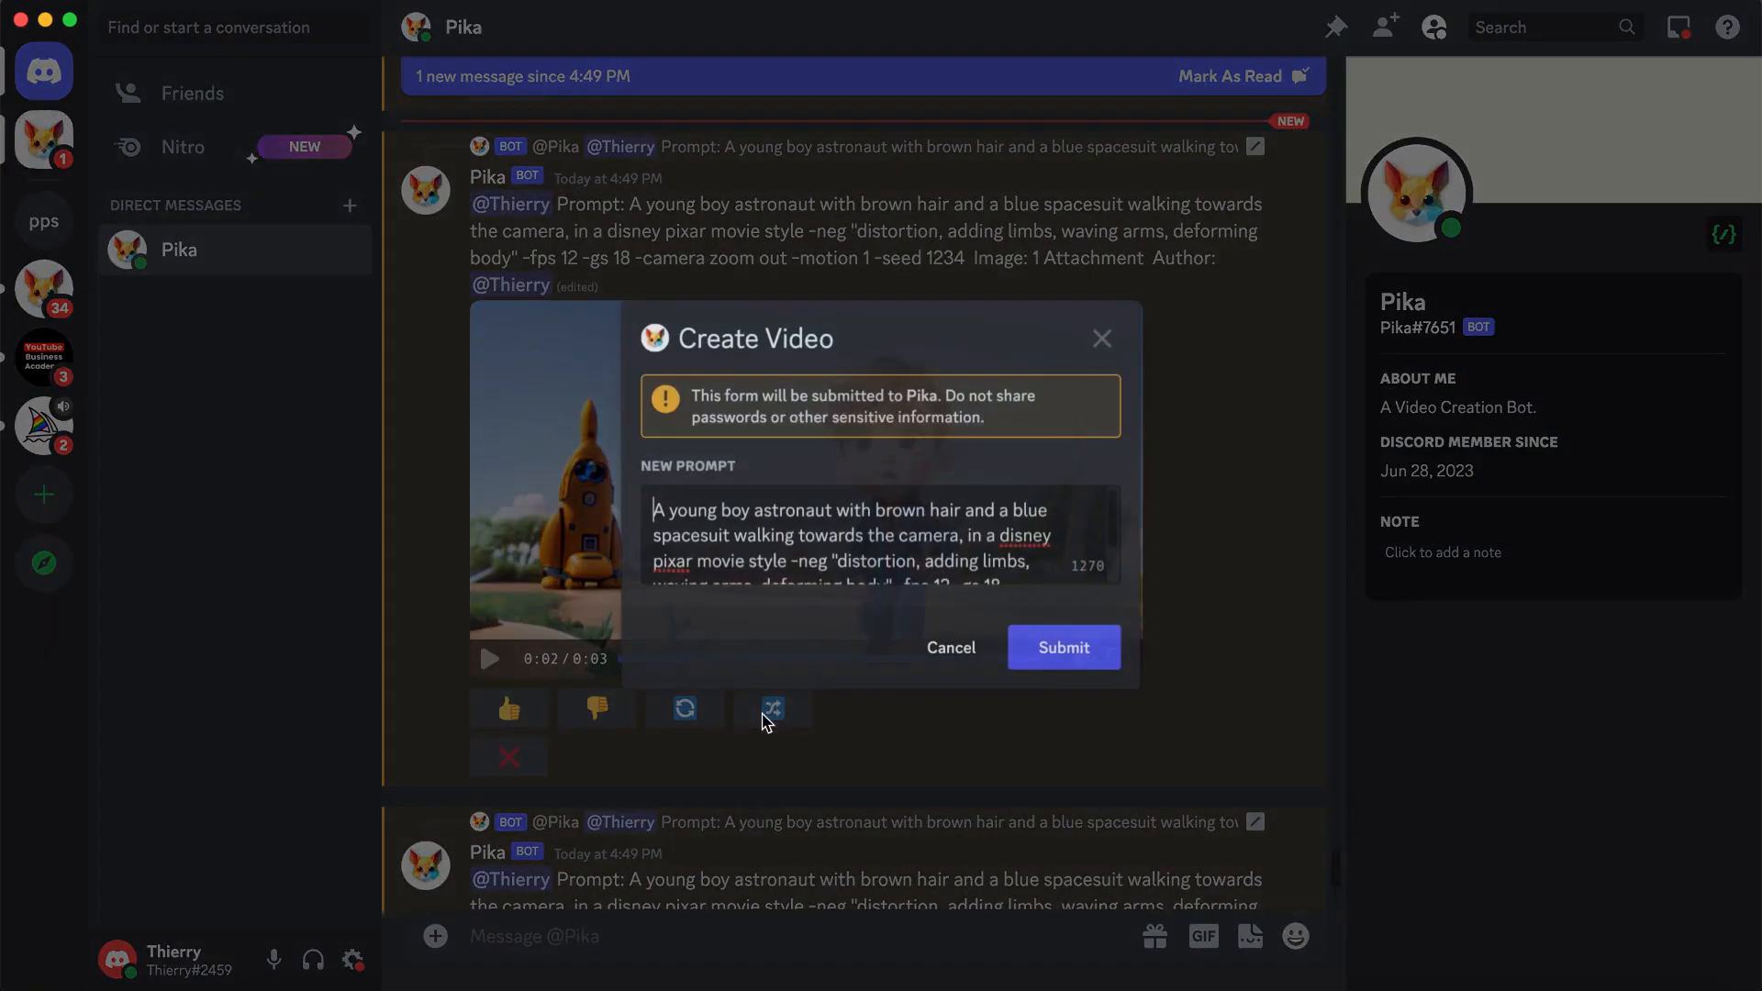
{"action": "scroll", "coordinate": [979, 562], "scroll_direction": "down", "scroll_amount": 2}
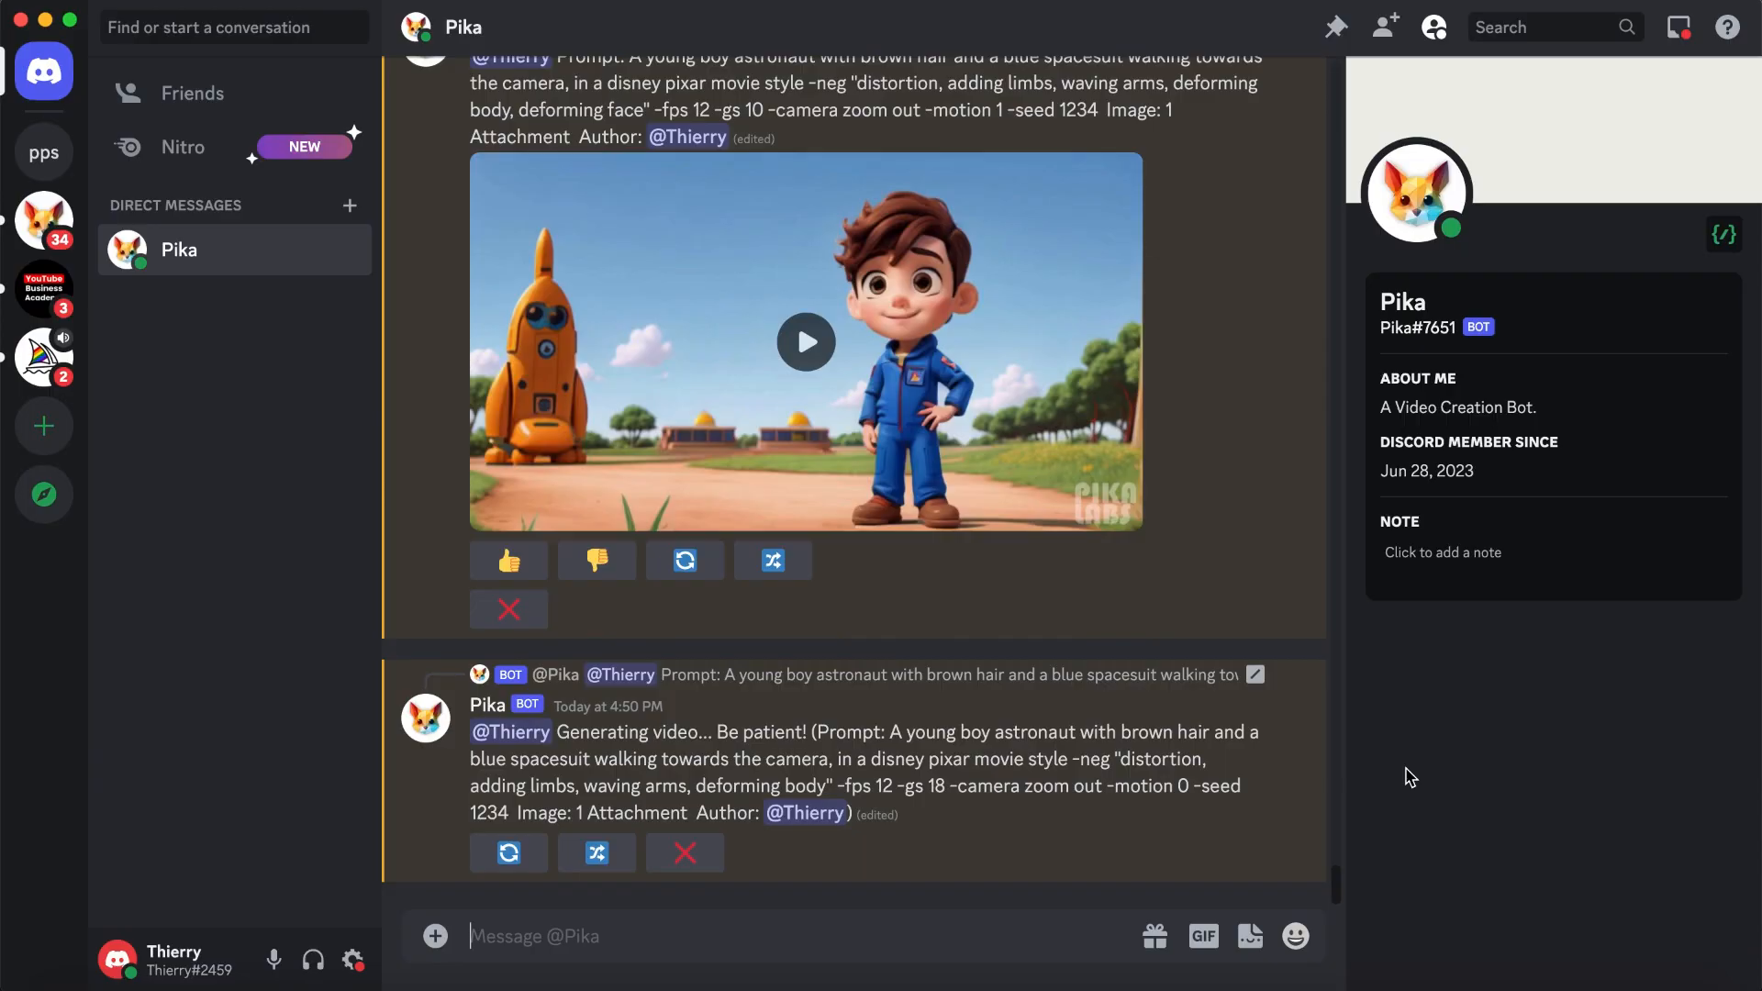
- Play the -gs 10 and -motion 0 versions of the video to compare them, and view the -gs 10 version in full screen
{"action": "scroll", "coordinate": [1150, 476], "scroll_direction": "up", "scroll_amount": 5}
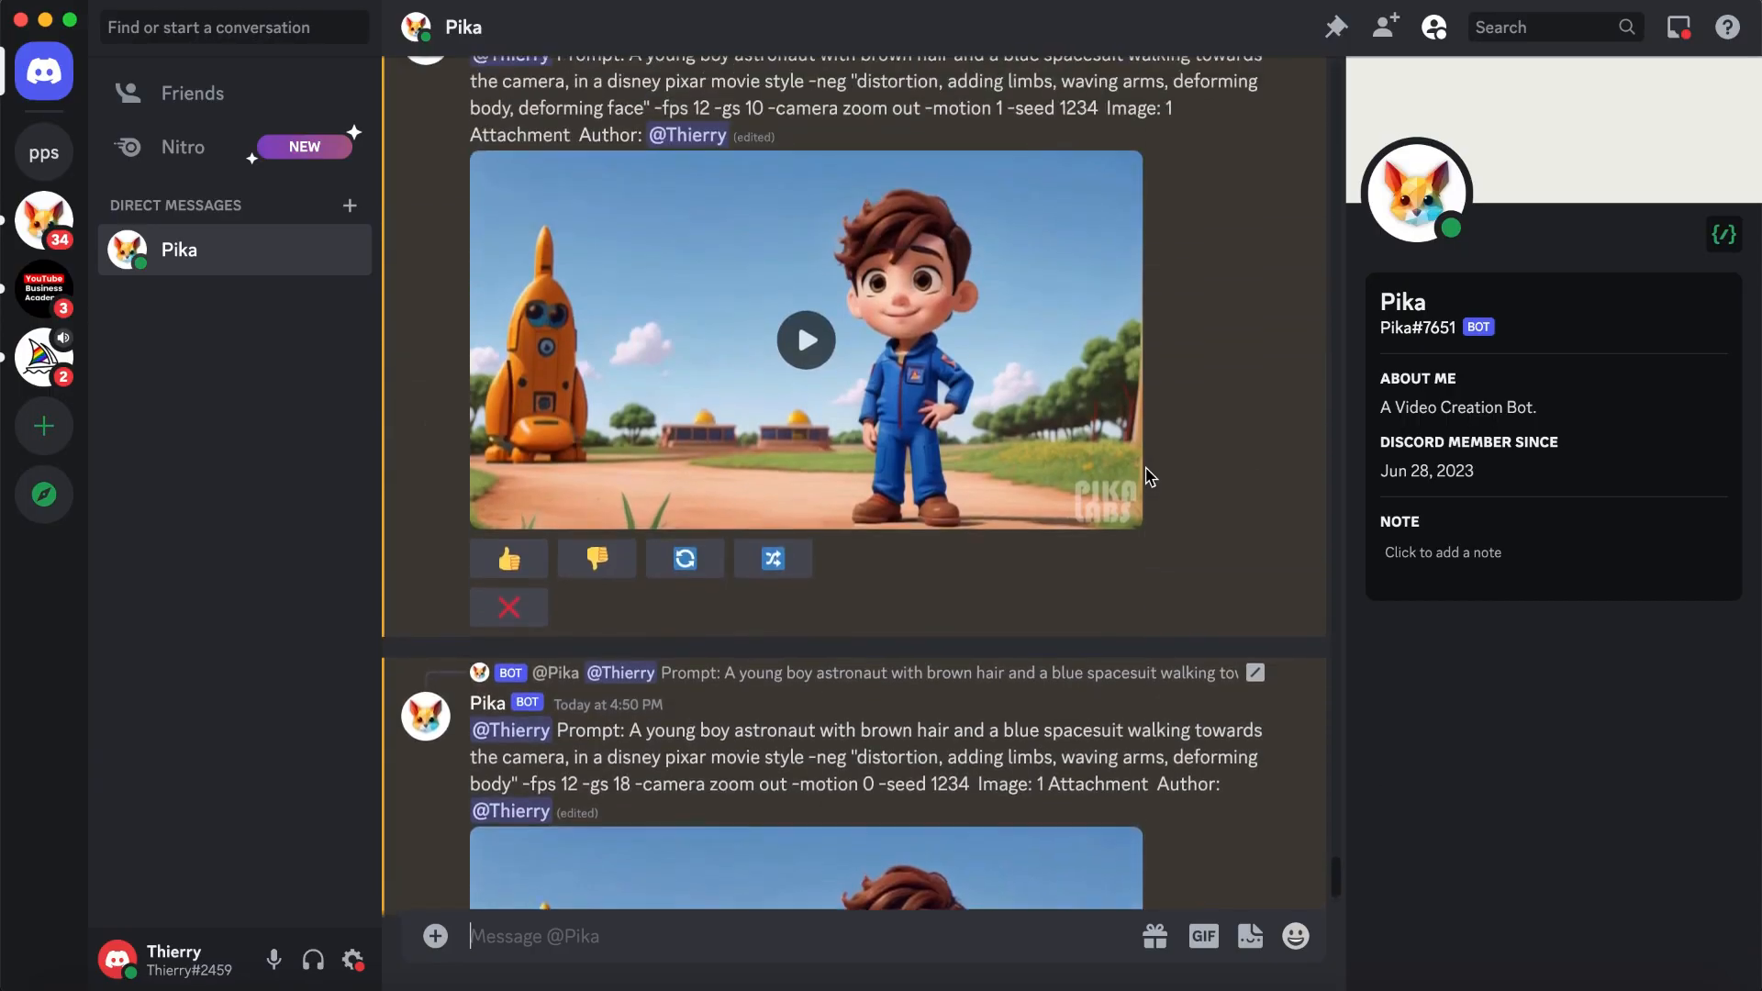
{"action": "left_click", "coordinate": [831, 390]}
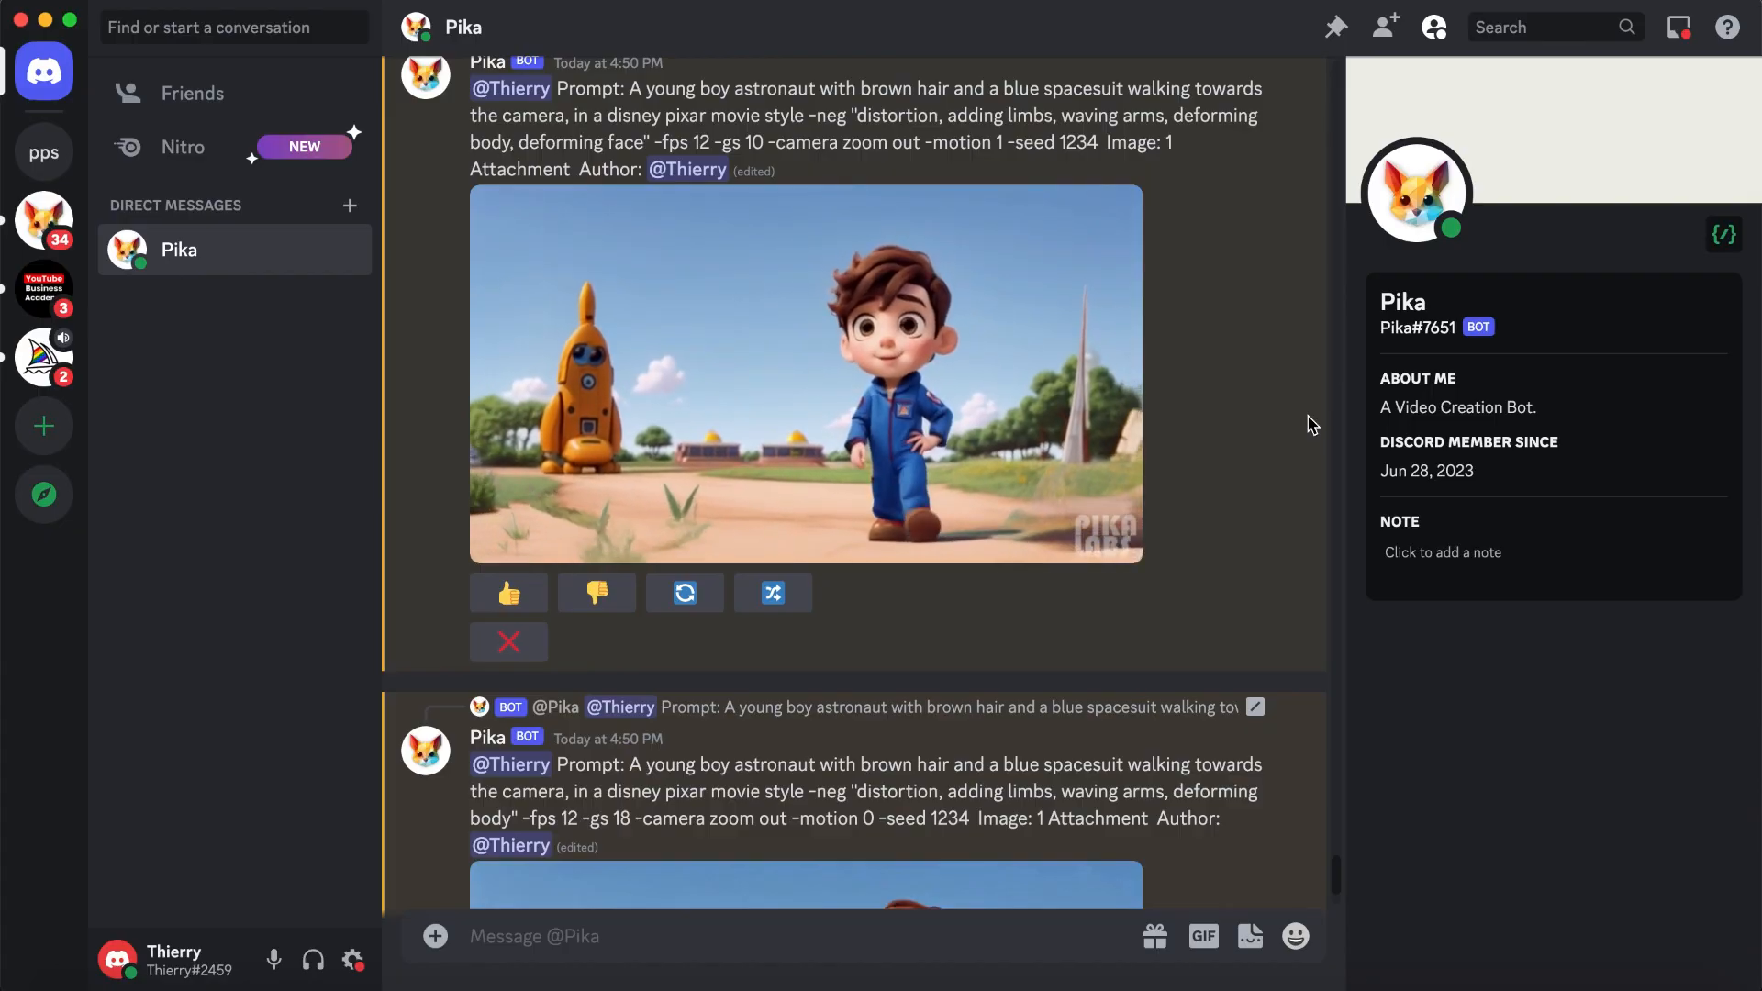
{"action": "scroll", "coordinate": [1312, 424], "scroll_direction": "down", "scroll_amount": 5}
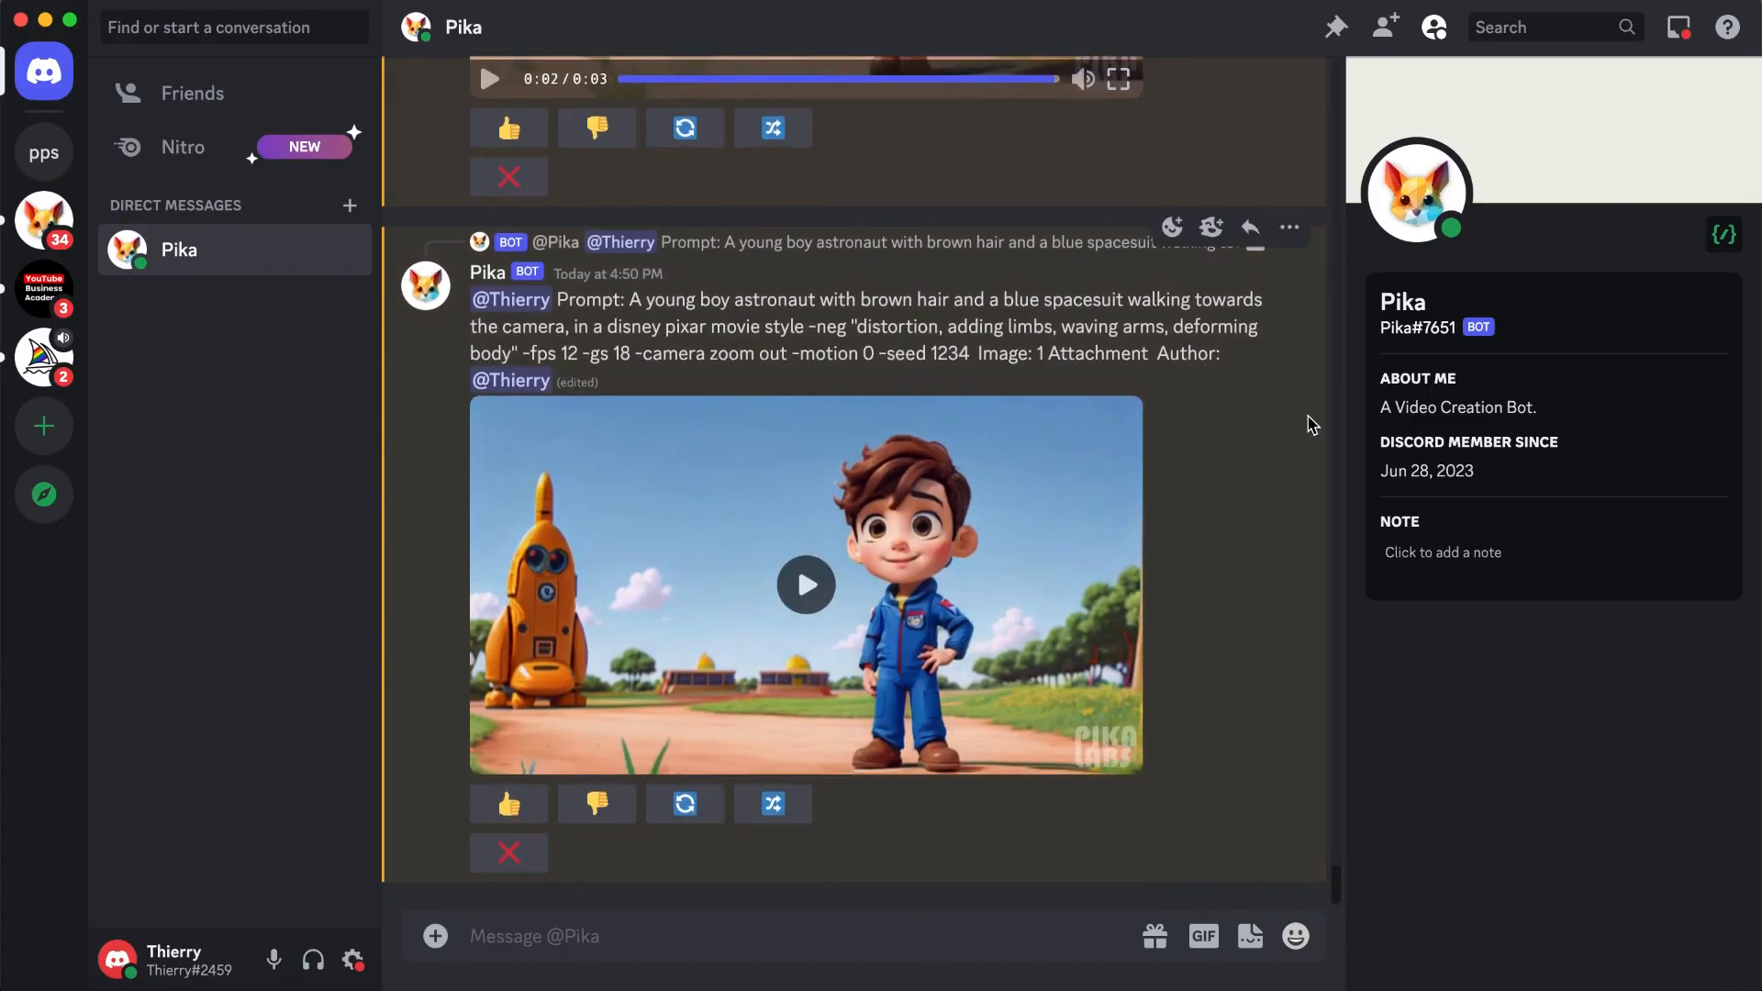
{"action": "left_click", "coordinate": [1052, 563]}
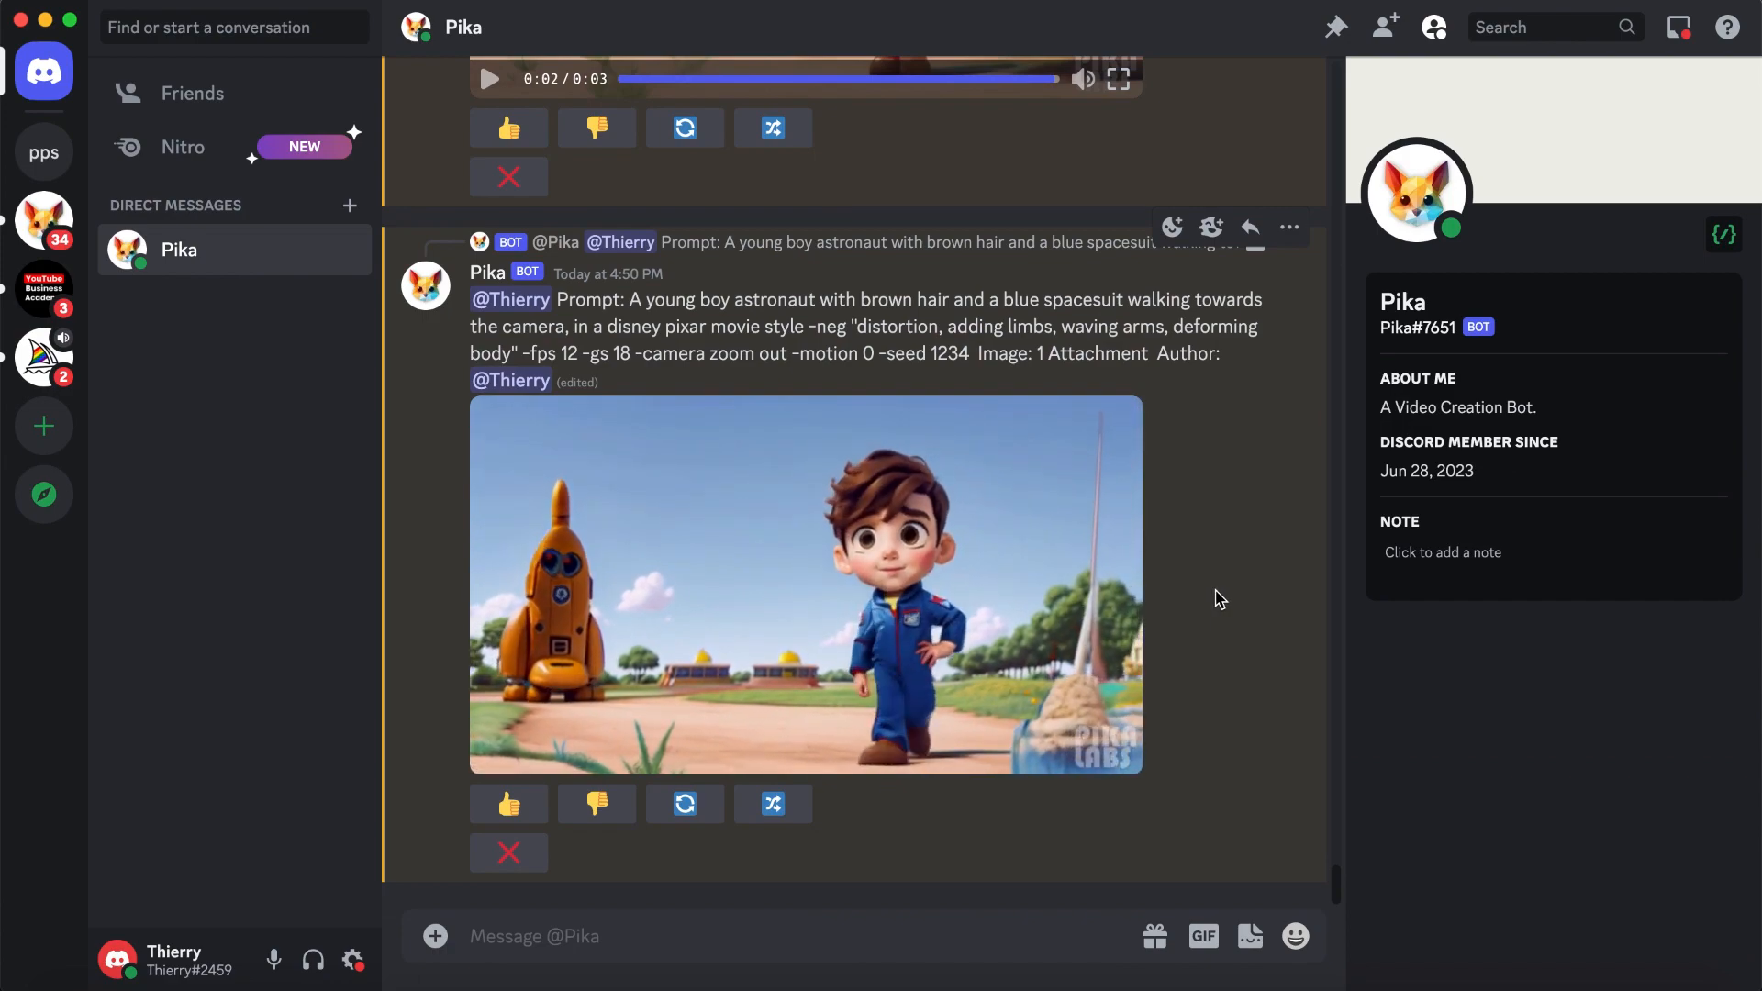
{"action": "scroll", "coordinate": [1219, 598], "scroll_direction": "up", "scroll_amount": 6}
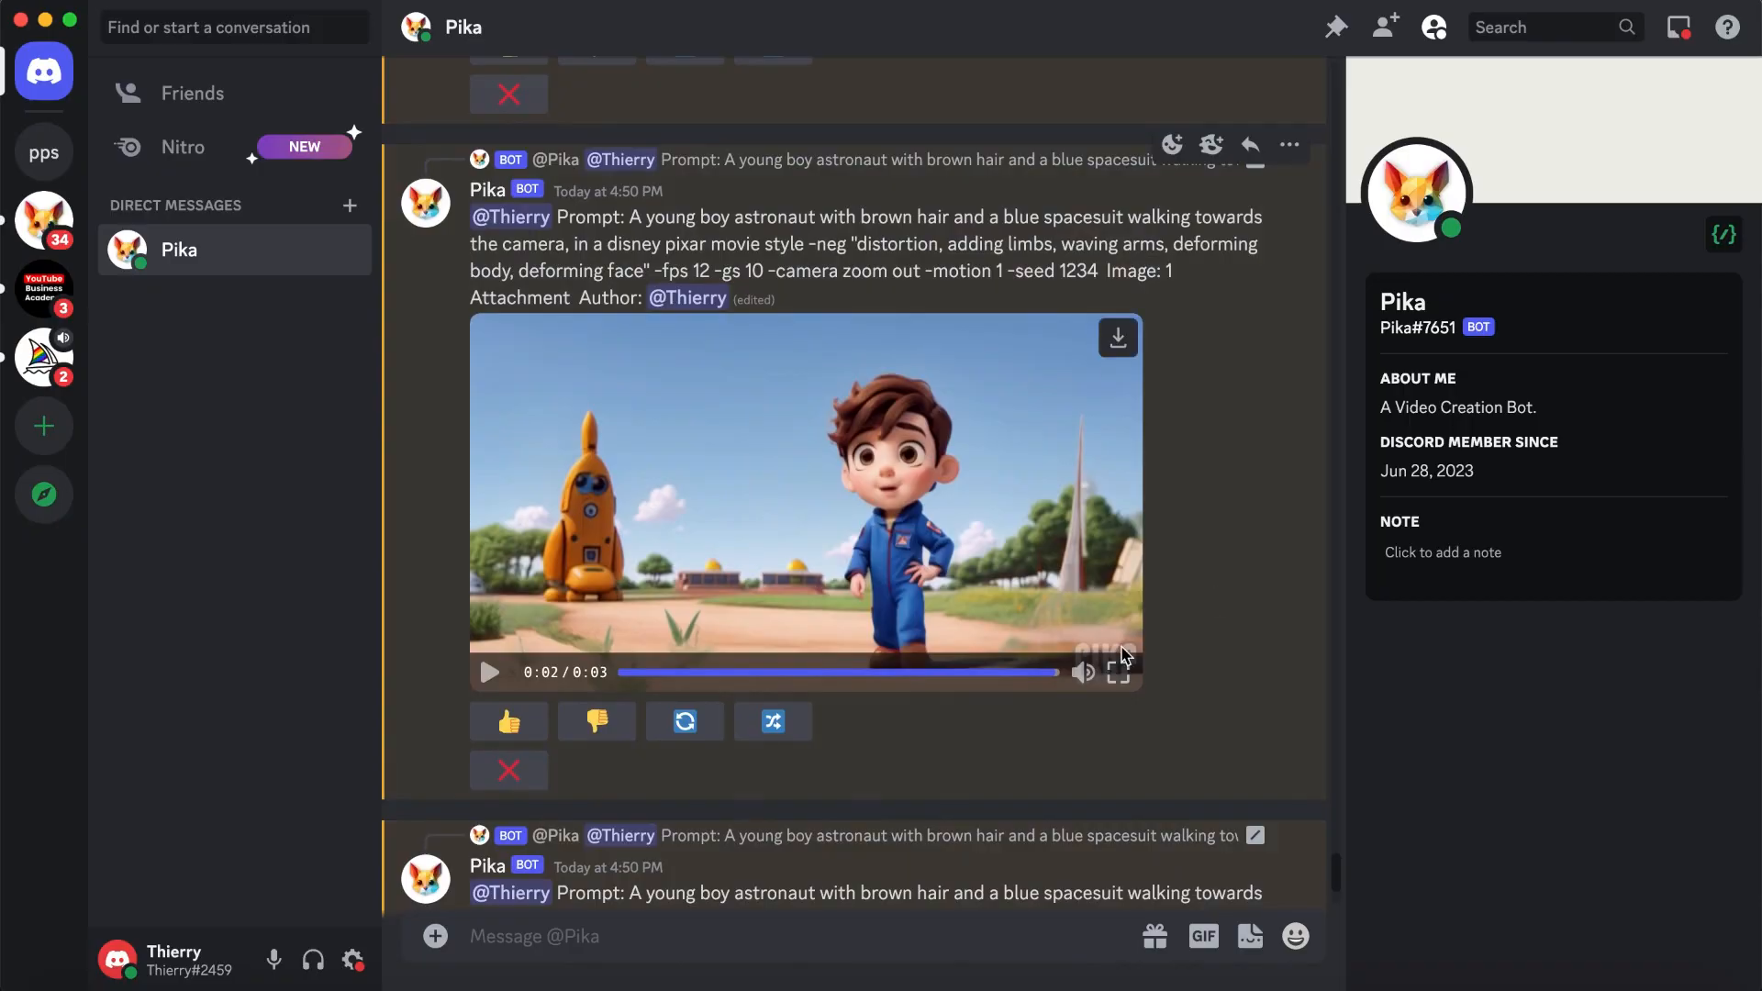
{"action": "left_click", "coordinate": [1119, 675]}
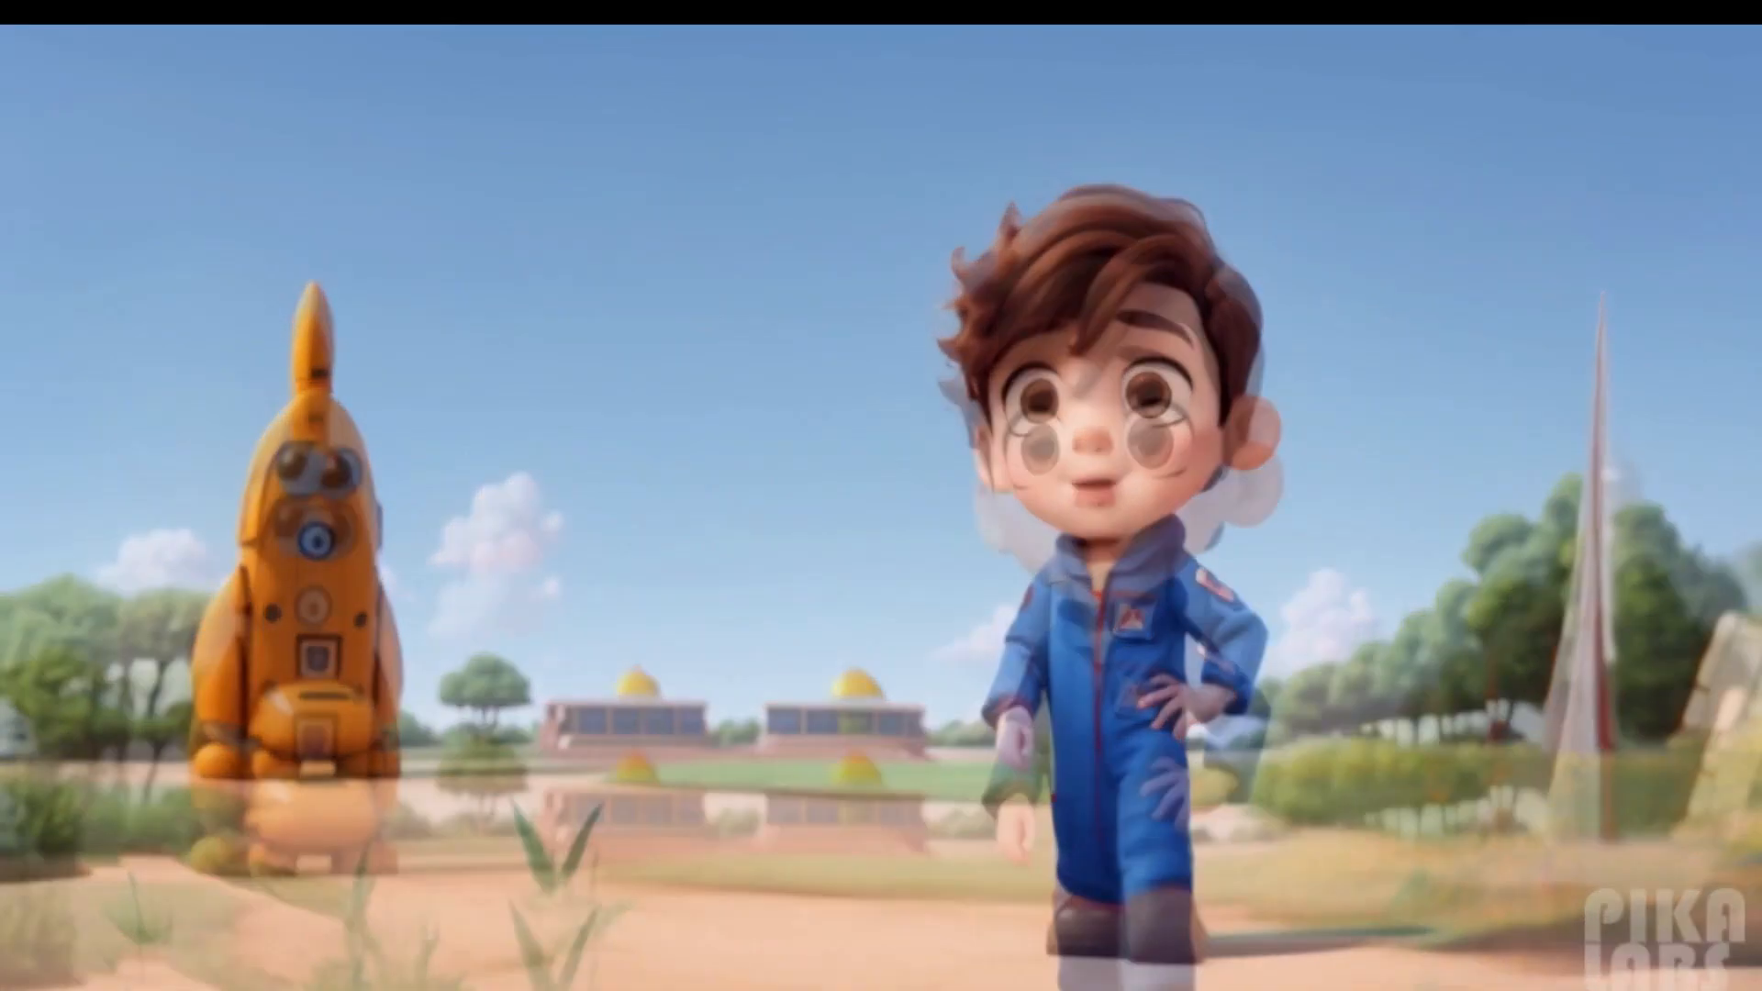
- Exit the full-screen view and download the -gs 10 version of the boy astronaut video
{"action": "key", "text": "Escape"}
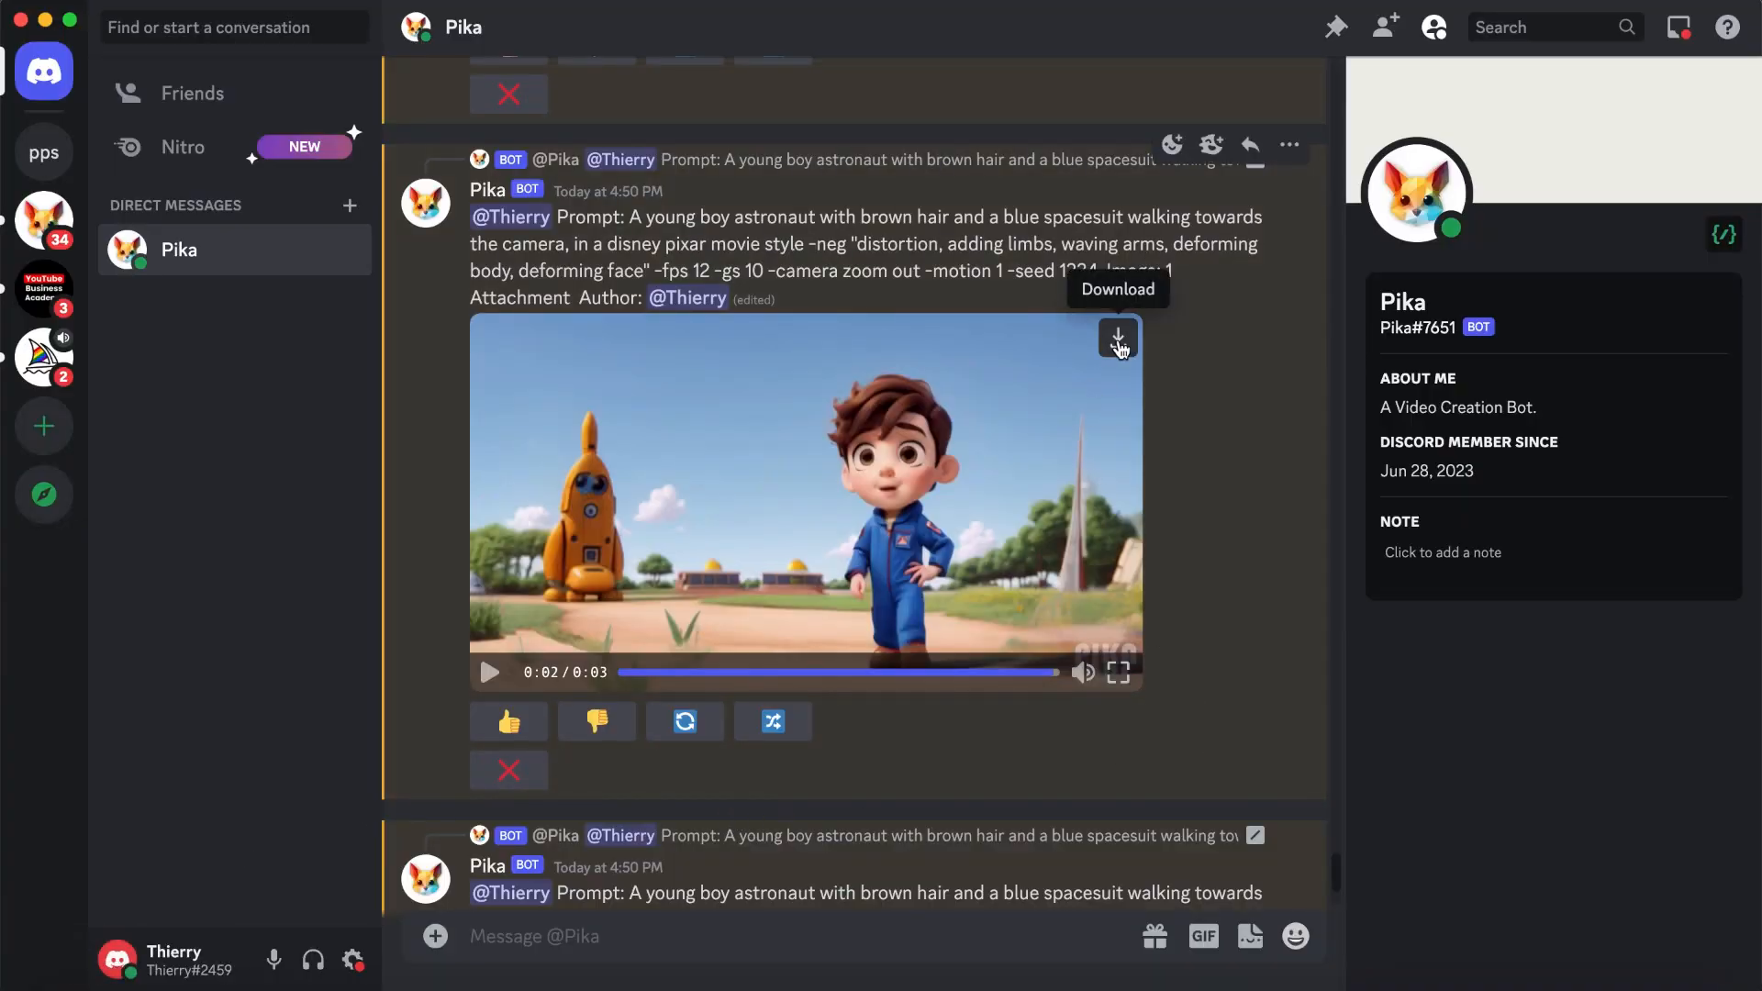
{"action": "left_click", "coordinate": [1118, 340]}
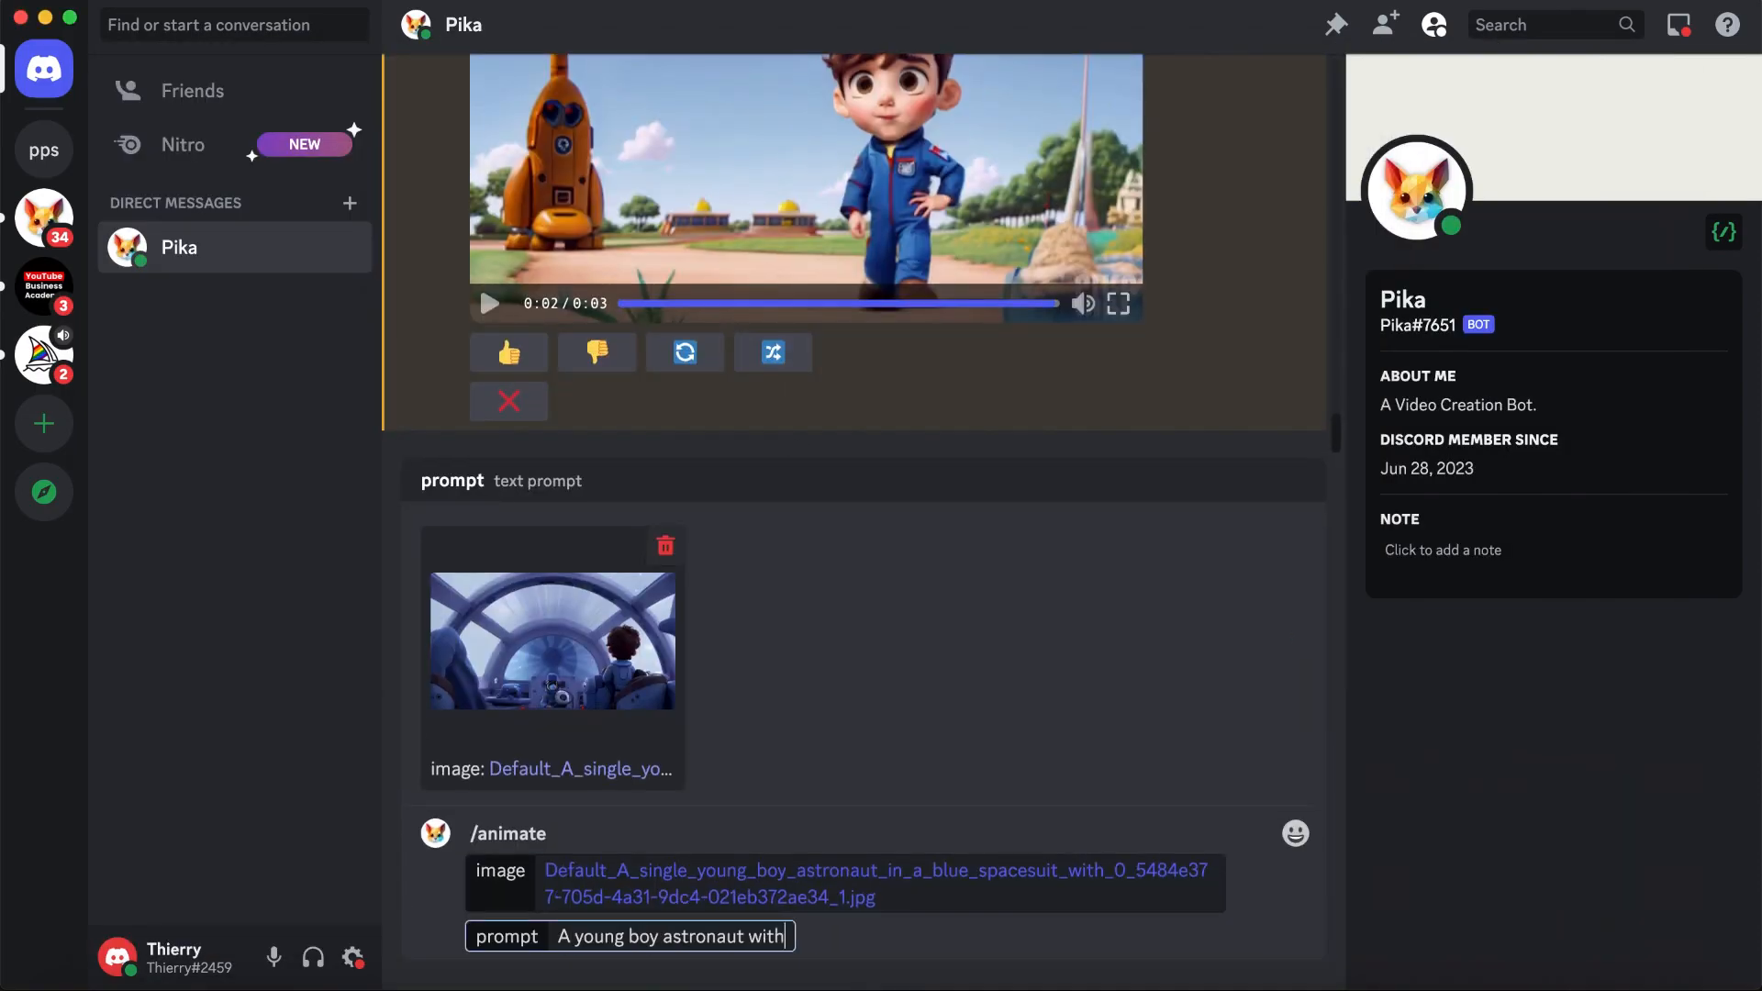
- Animate the spacecraft image with the hyperspace prompt, and remix it with "spacecraft going very fast" and -neg "no movement outside spacecraft, deforming"
{"action": "key", "text": "super+v"}
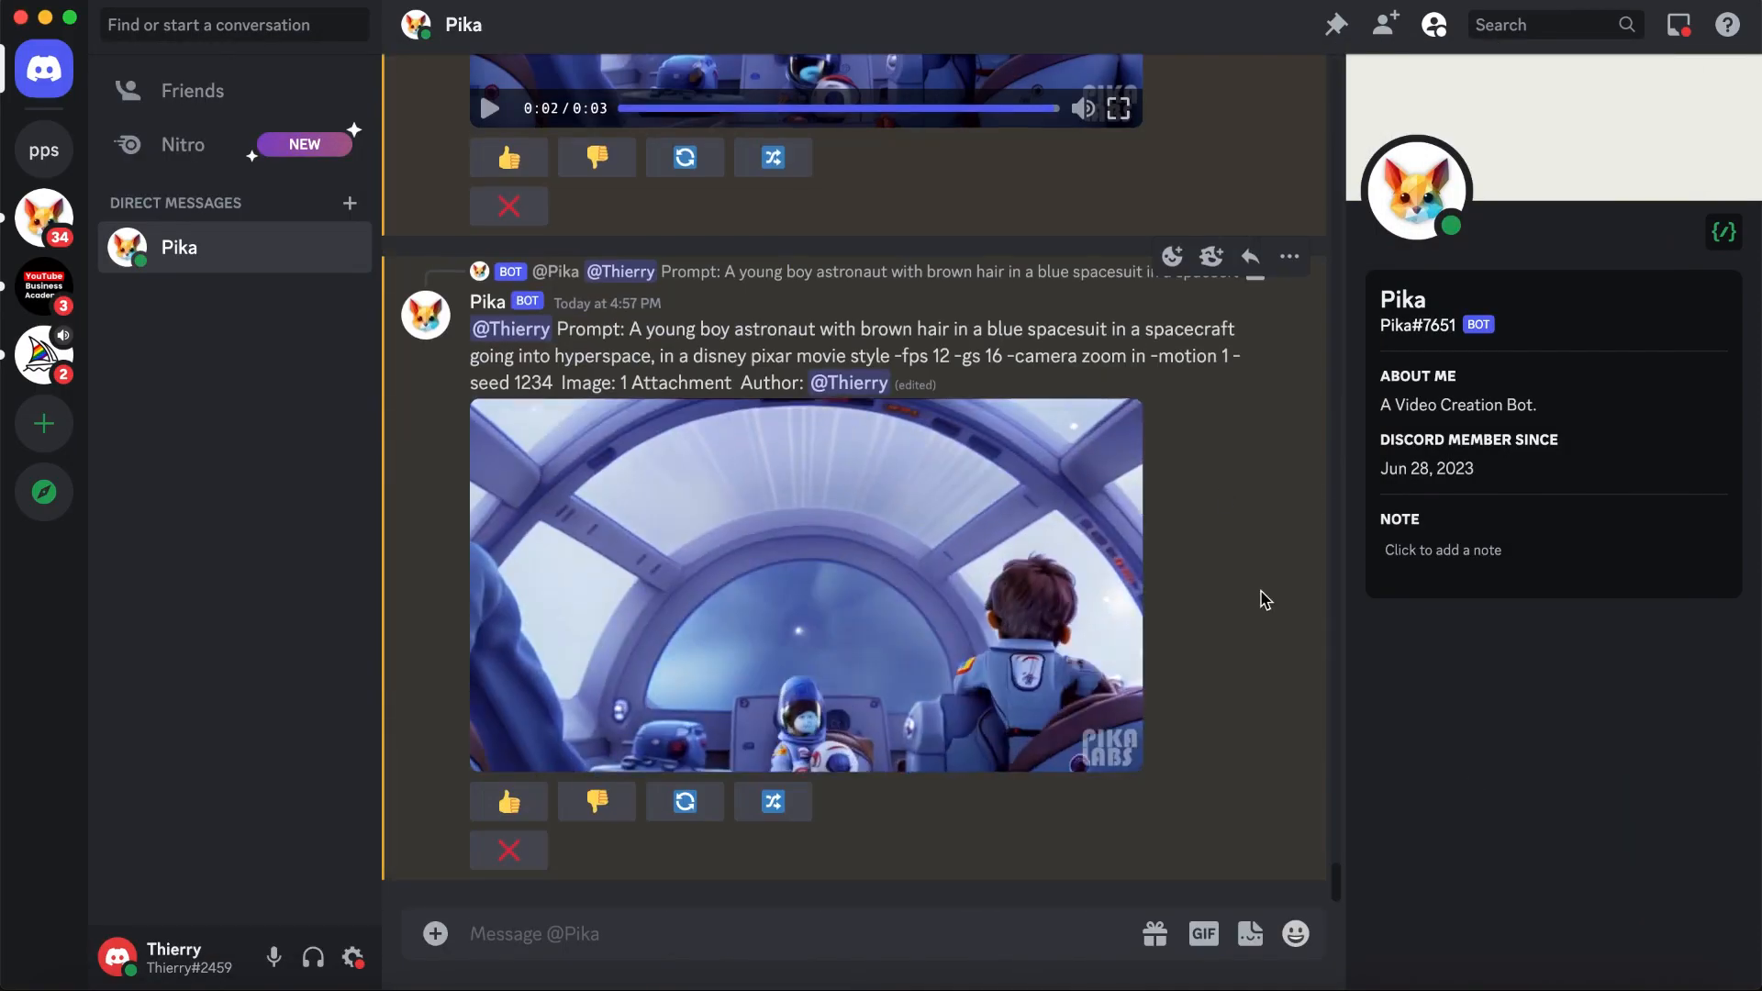
{"action": "left_click", "coordinate": [774, 801]}
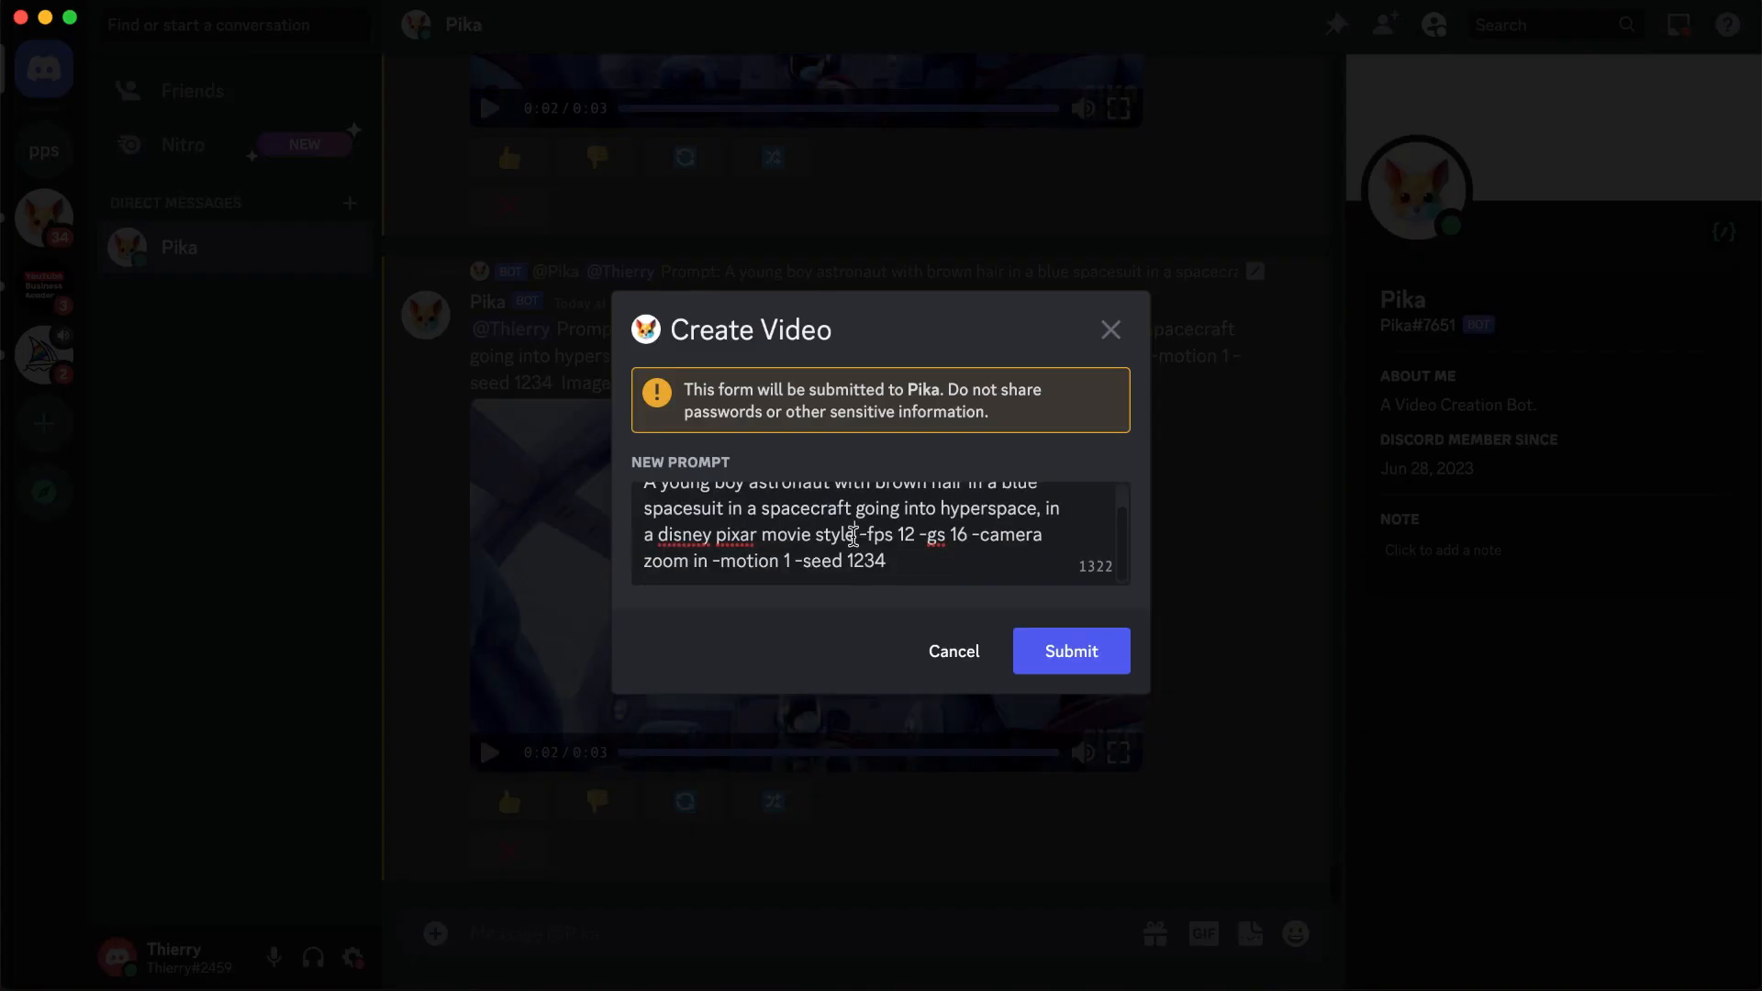
{"action": "type", "text": "ement outside spacecraft, deforming\""}
{"action": "left_click", "coordinate": [1071, 650]}
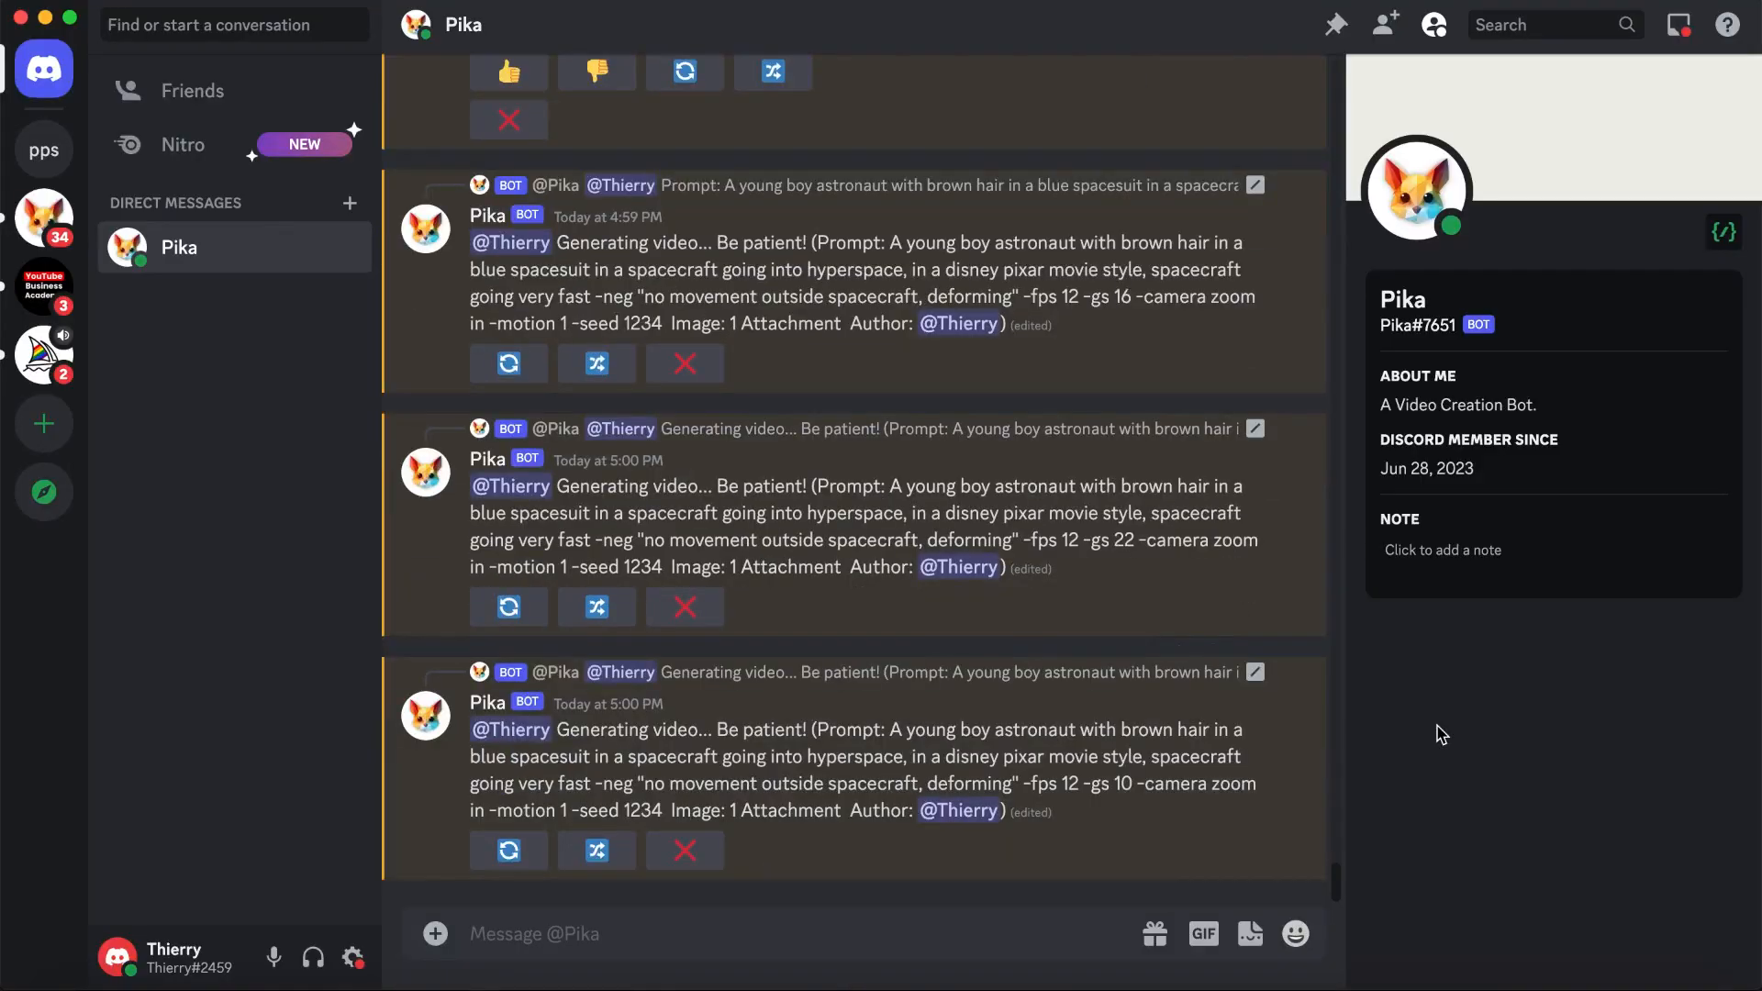
{"action": "scroll", "coordinate": [1271, 496], "scroll_direction": "up", "scroll_amount": 2}
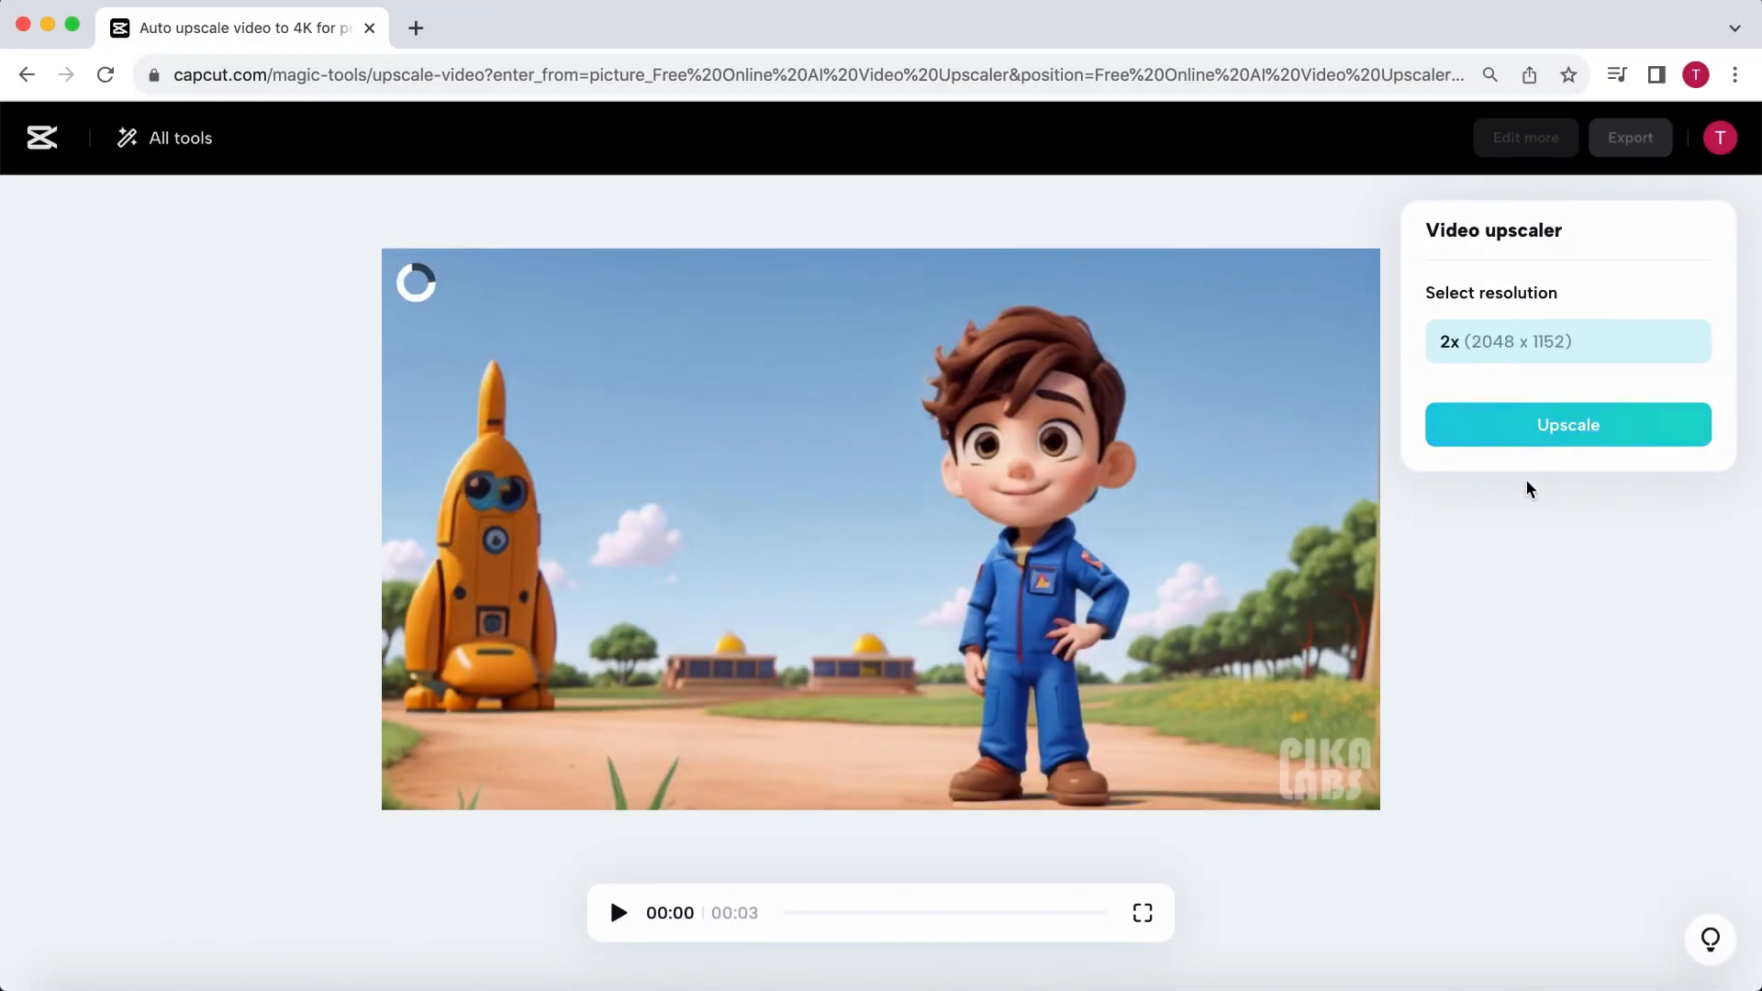
- Switch to CapCut's online video upscaler and upscale the boy astronaut video at 2x (2048 x 1152)
{"action": "left_click", "coordinate": [1560, 433]}
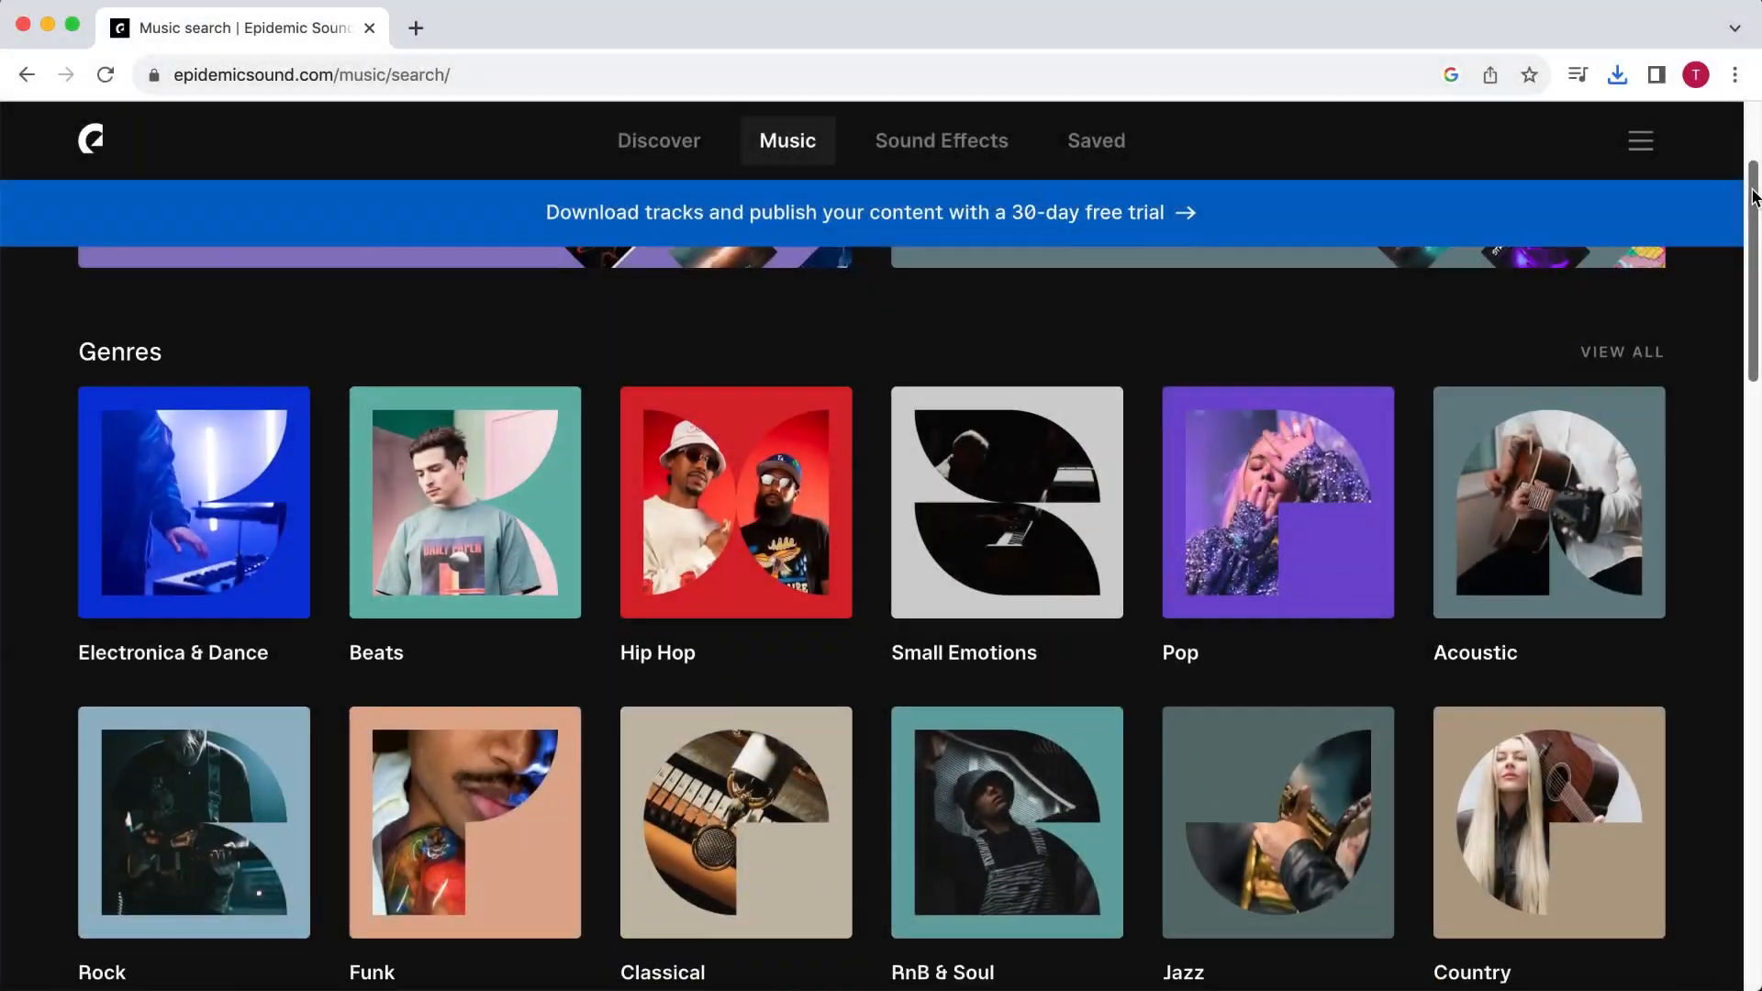
- Switch to the Epidemic Sound website and browse its music and sound effects categories
{"action": "left_click_drag", "start_coordinate": [1752, 206], "coordinate": [1712, 664]}
{"action": "left_click", "coordinate": [941, 141]}
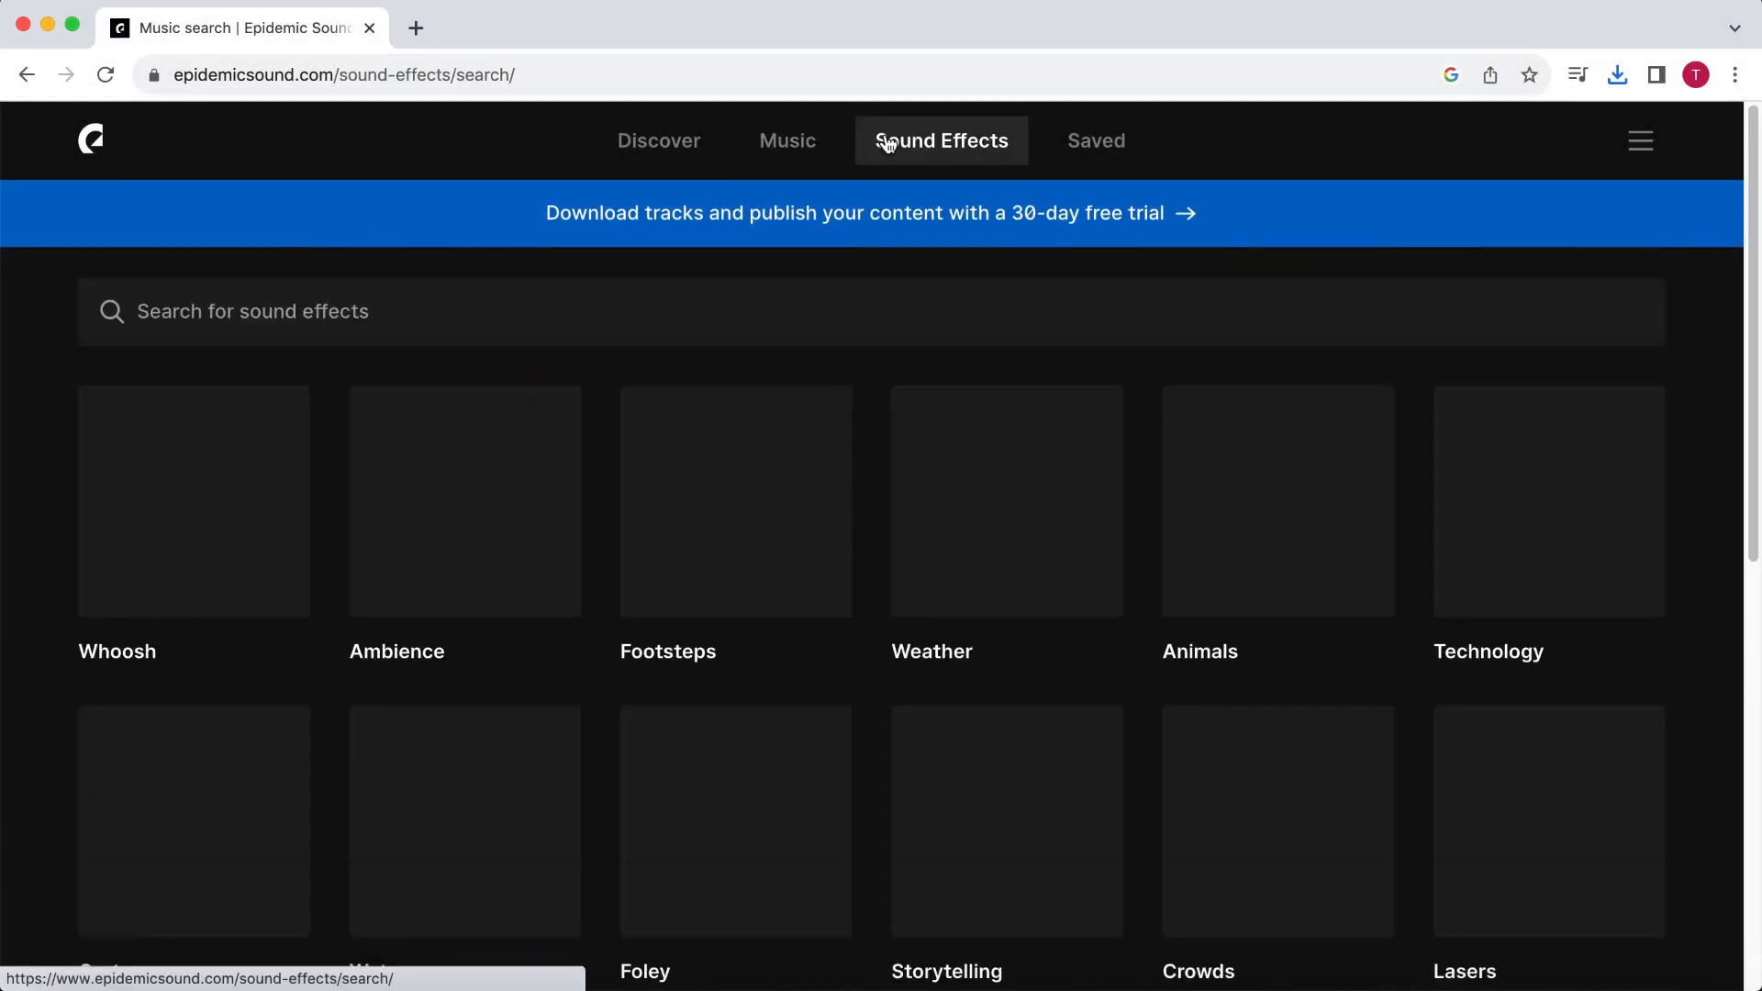
{"action": "left_click_drag", "start_coordinate": [1751, 165], "coordinate": [1690, 651]}
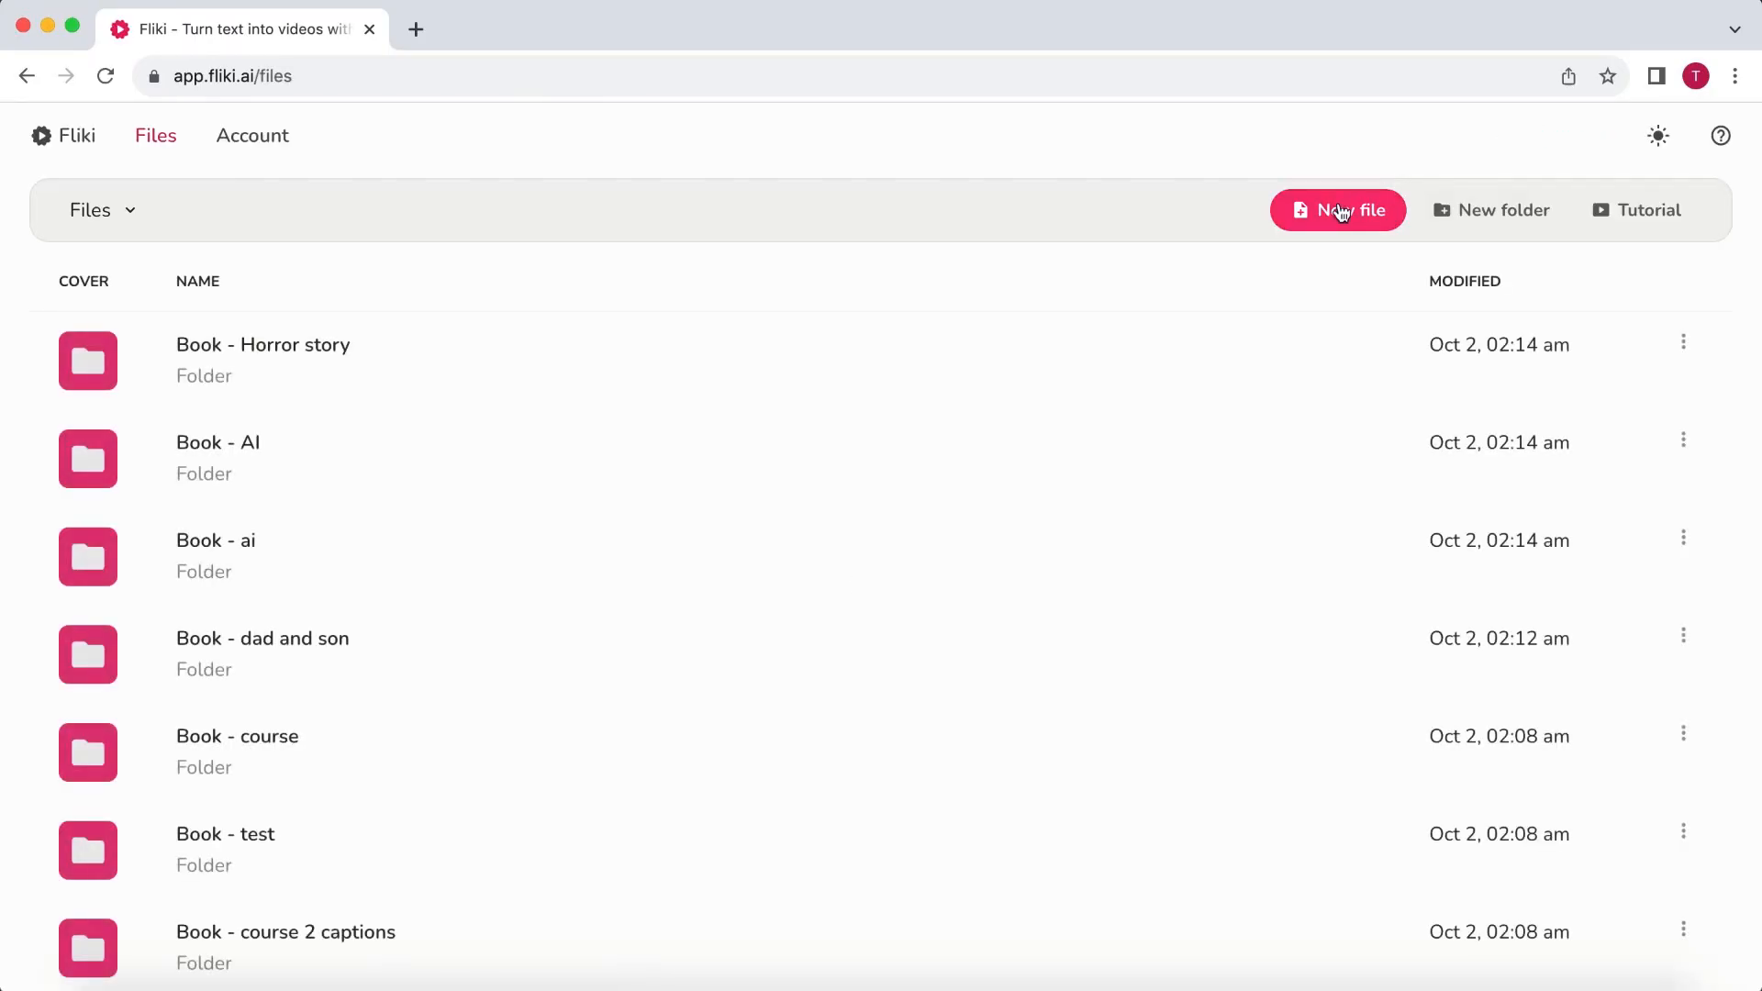
- Switch to Fliki and create an empty English (United States) video file named "Disney trailer voiceover"
{"action": "left_click", "coordinate": [1338, 209]}
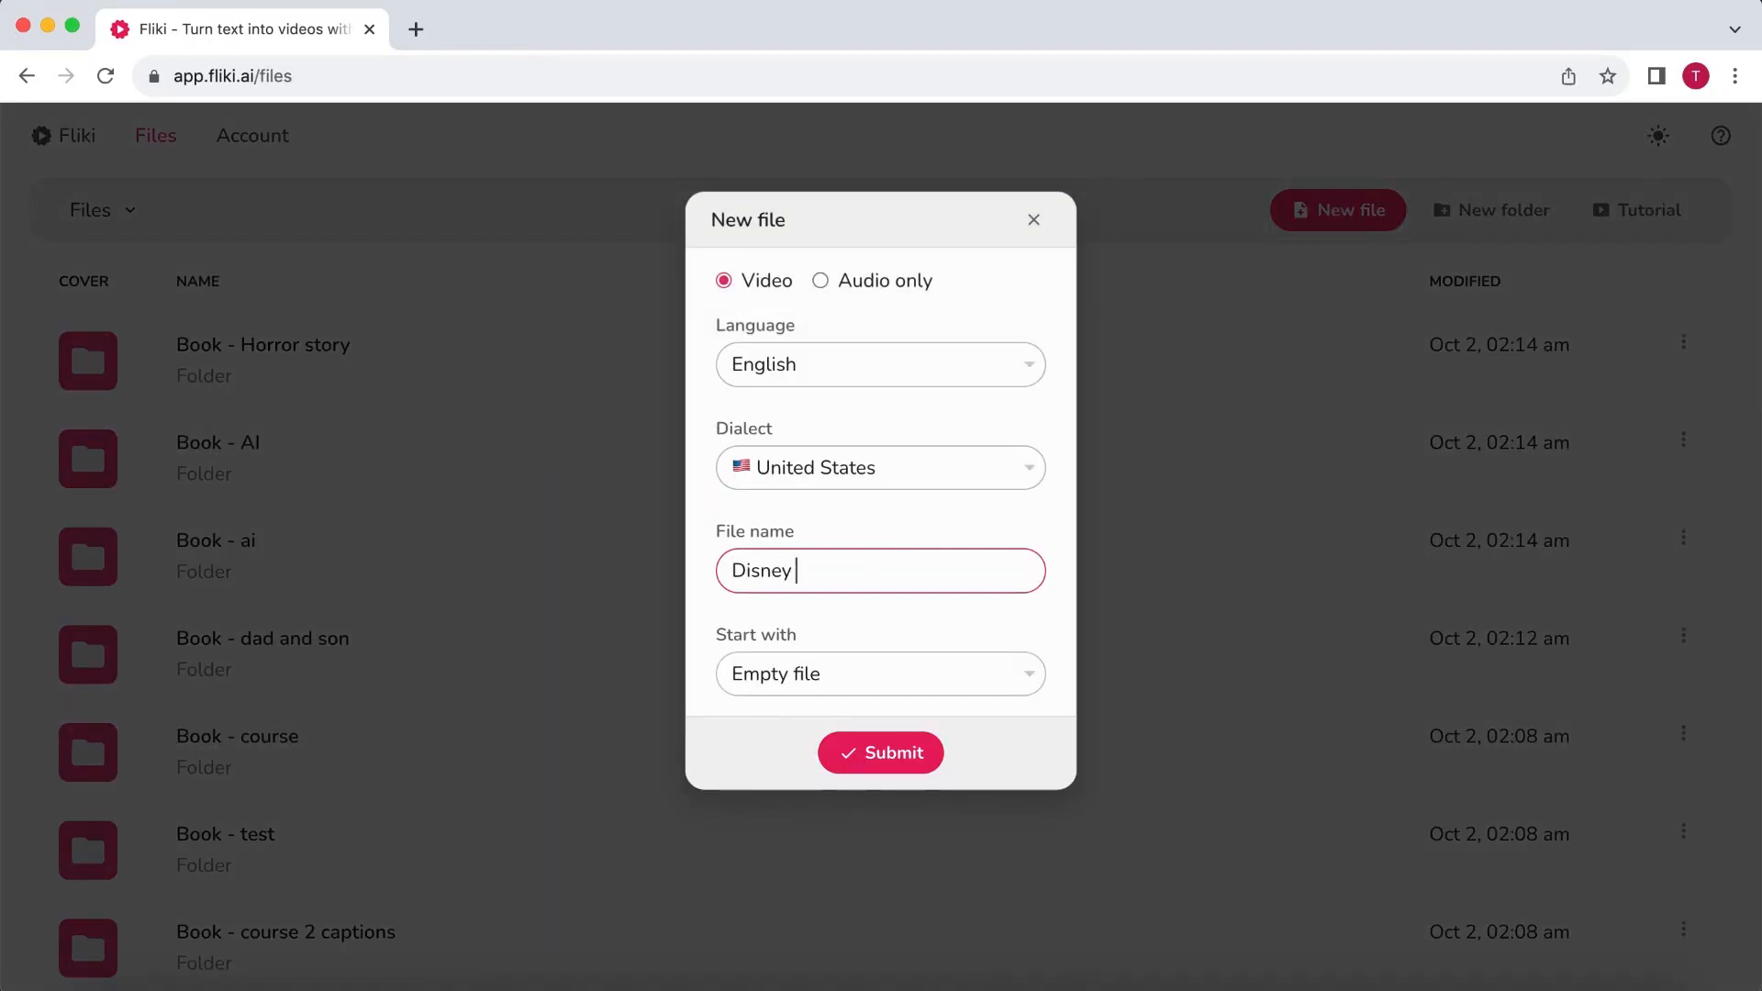
{"action": "type", "text": "over"}
{"action": "left_click", "coordinate": [861, 749]}
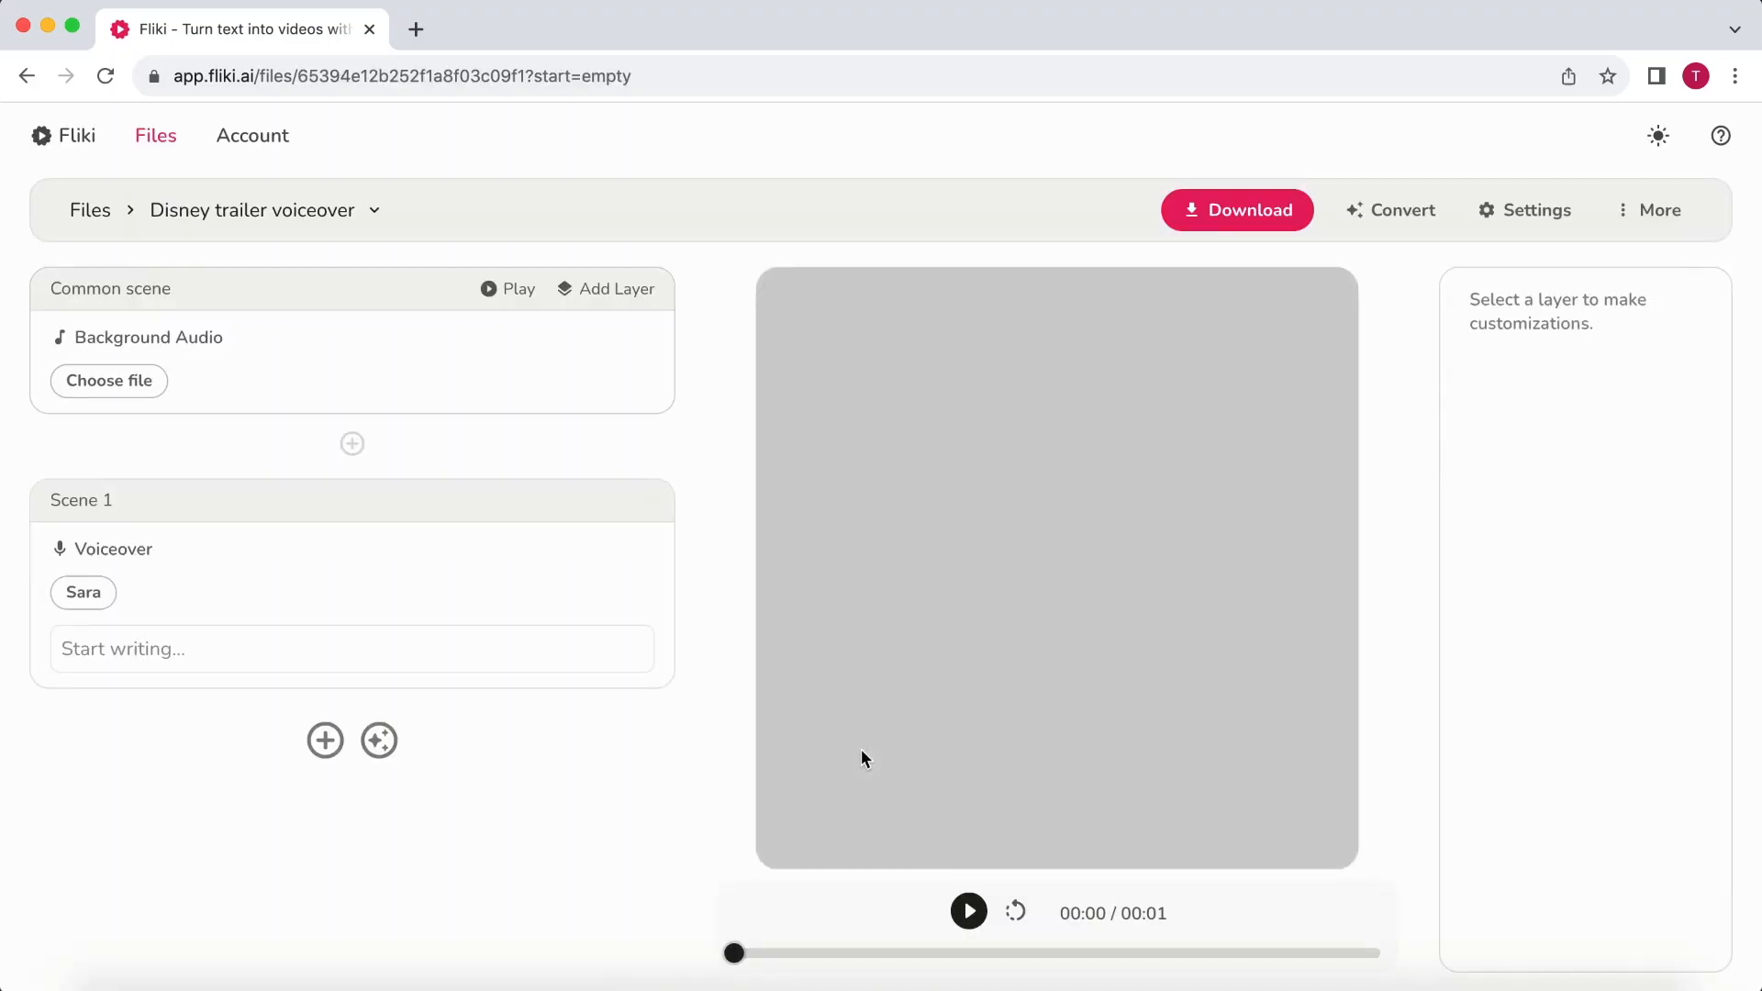
- Fill Scene 1's voiceover with the Stellar Dreams trailer script in the Joe voice, and download the file
{"action": "left_click", "coordinate": [595, 639]}
{"action": "type", "text": "In a universe where dreams take flight. One ordinary astronaut. Will embark on an extraordinary journey. To discover the magic beyond our world. Get ready to take off. Stellar Dreams. Coming soon to a galaxy near you."}
{"action": "left_click", "coordinate": [84, 593]}
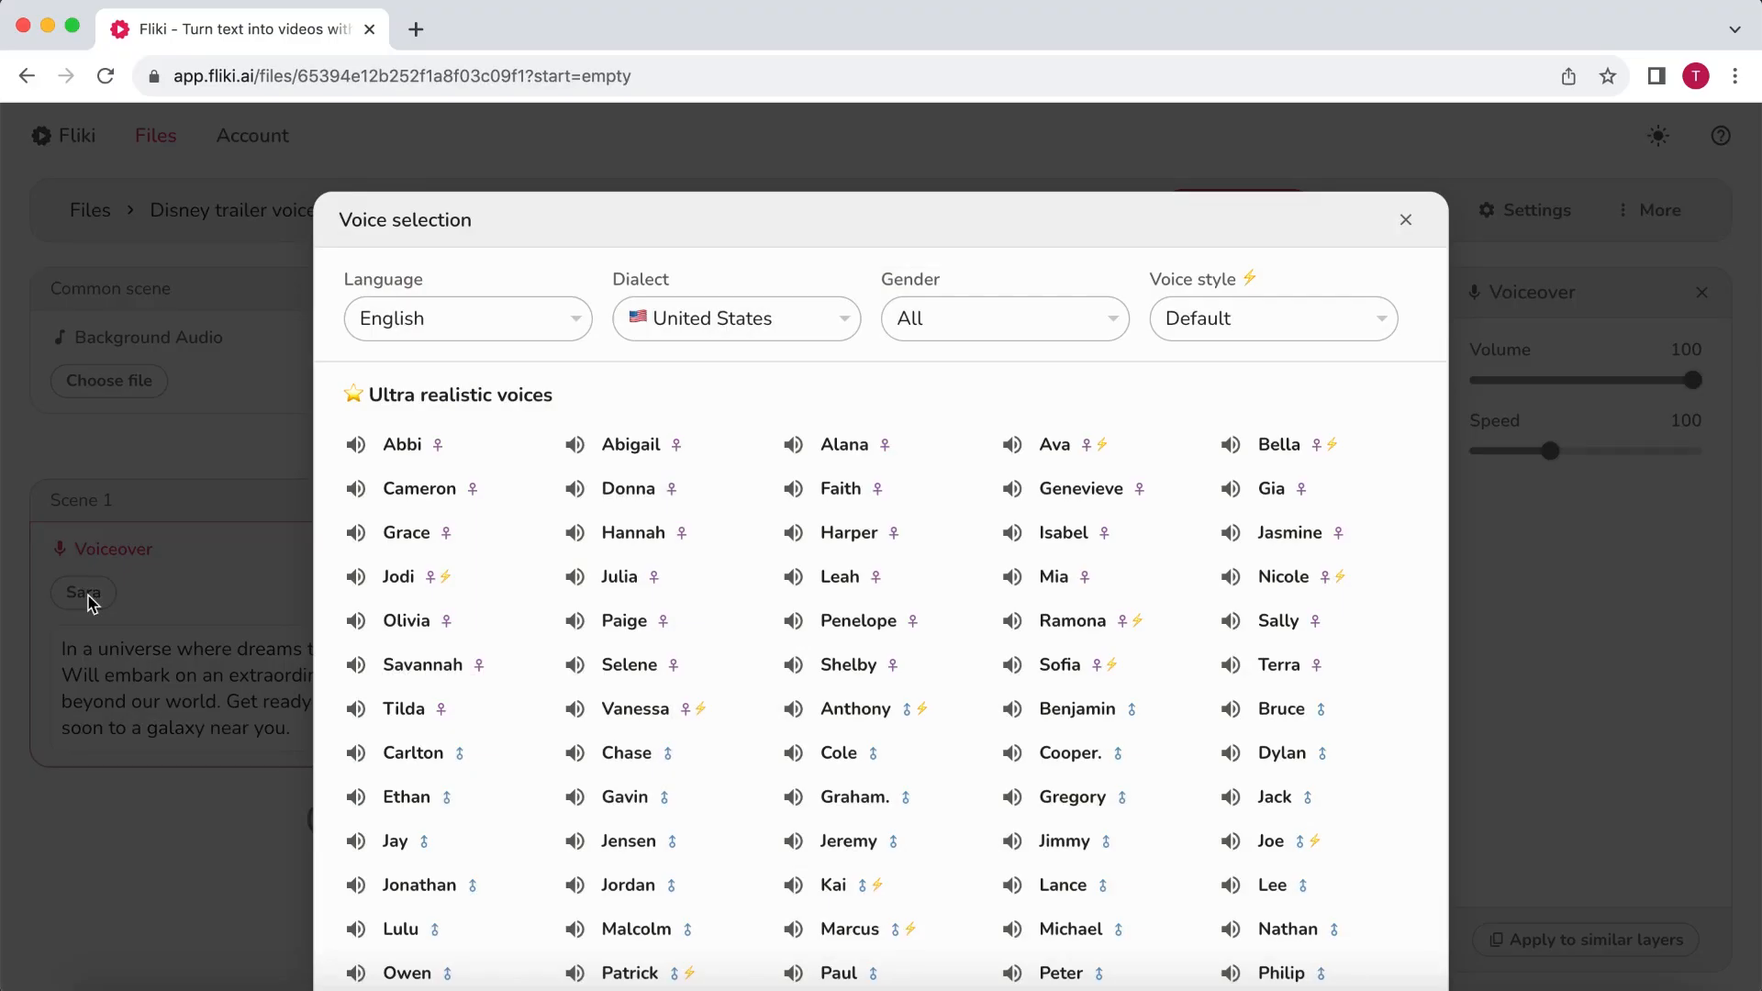
{"action": "scroll", "coordinate": [1284, 707], "scroll_direction": "down", "scroll_amount": 10}
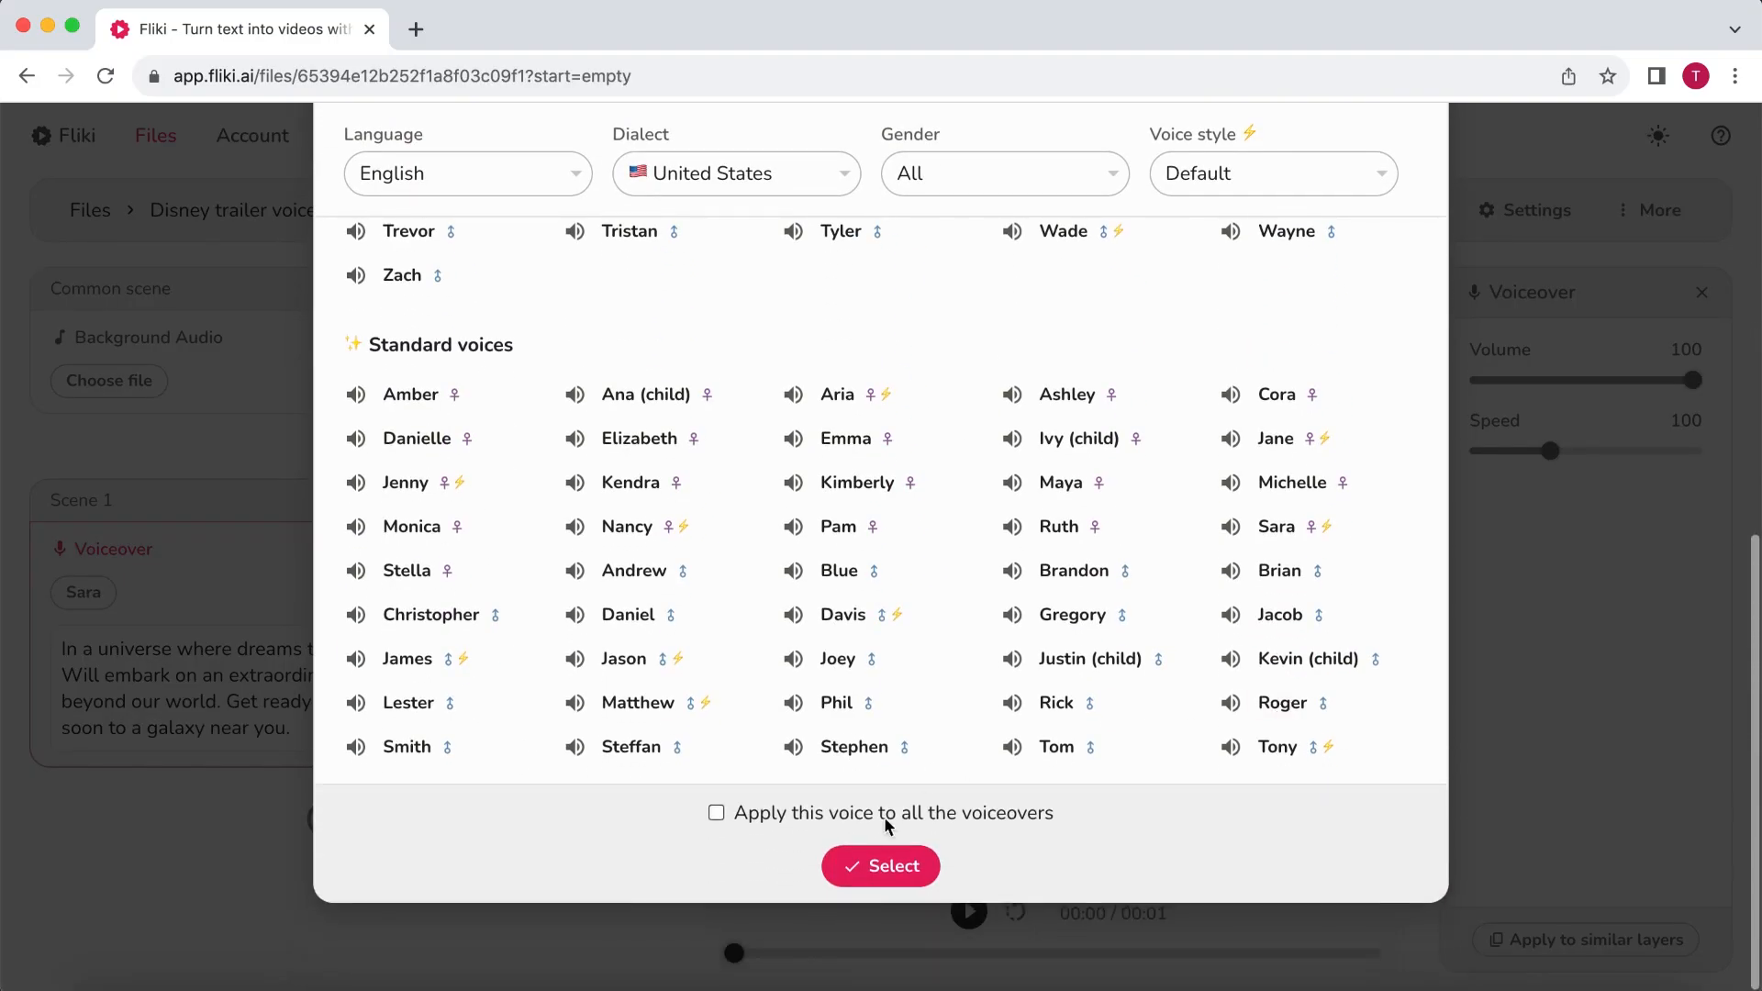
{"action": "left_click", "coordinate": [884, 863]}
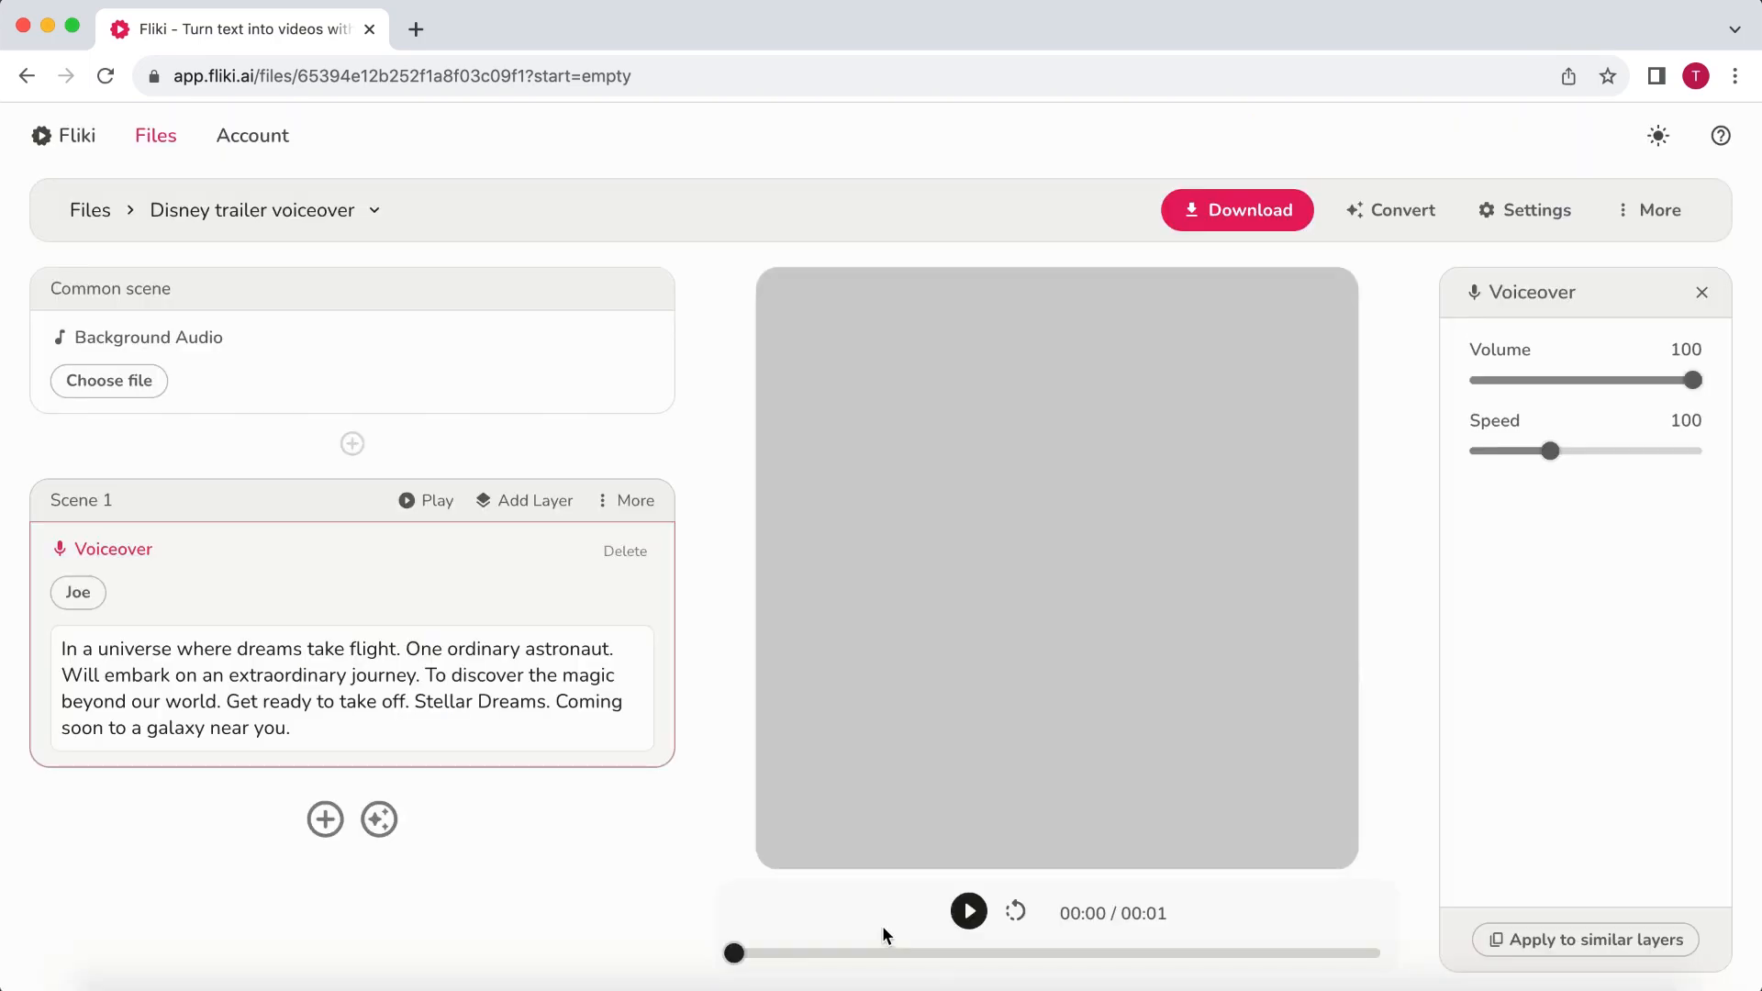
{"action": "left_click", "coordinate": [1236, 213]}
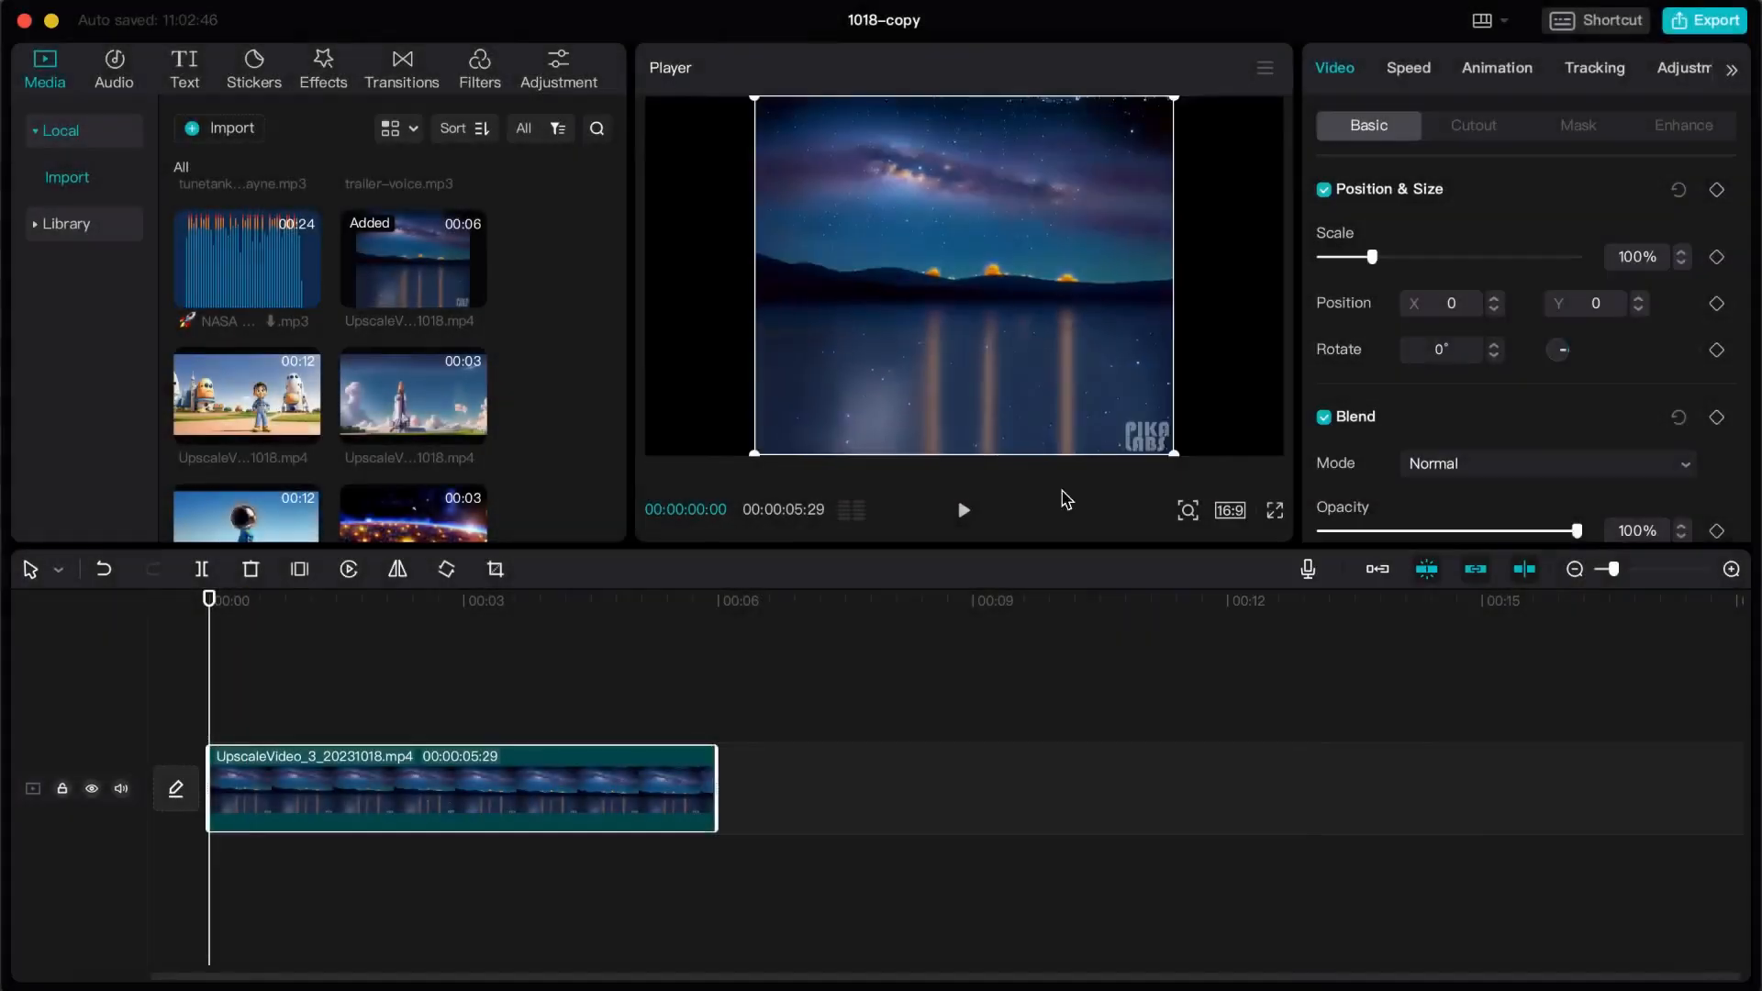
- Switch to the CapCut editor and add another clip to the timeline directly after the night-sky lake clip
{"action": "left_click_drag", "start_coordinate": [245, 642], "coordinate": [752, 808]}
{"action": "left_click_drag", "start_coordinate": [753, 807], "coordinate": [745, 807]}
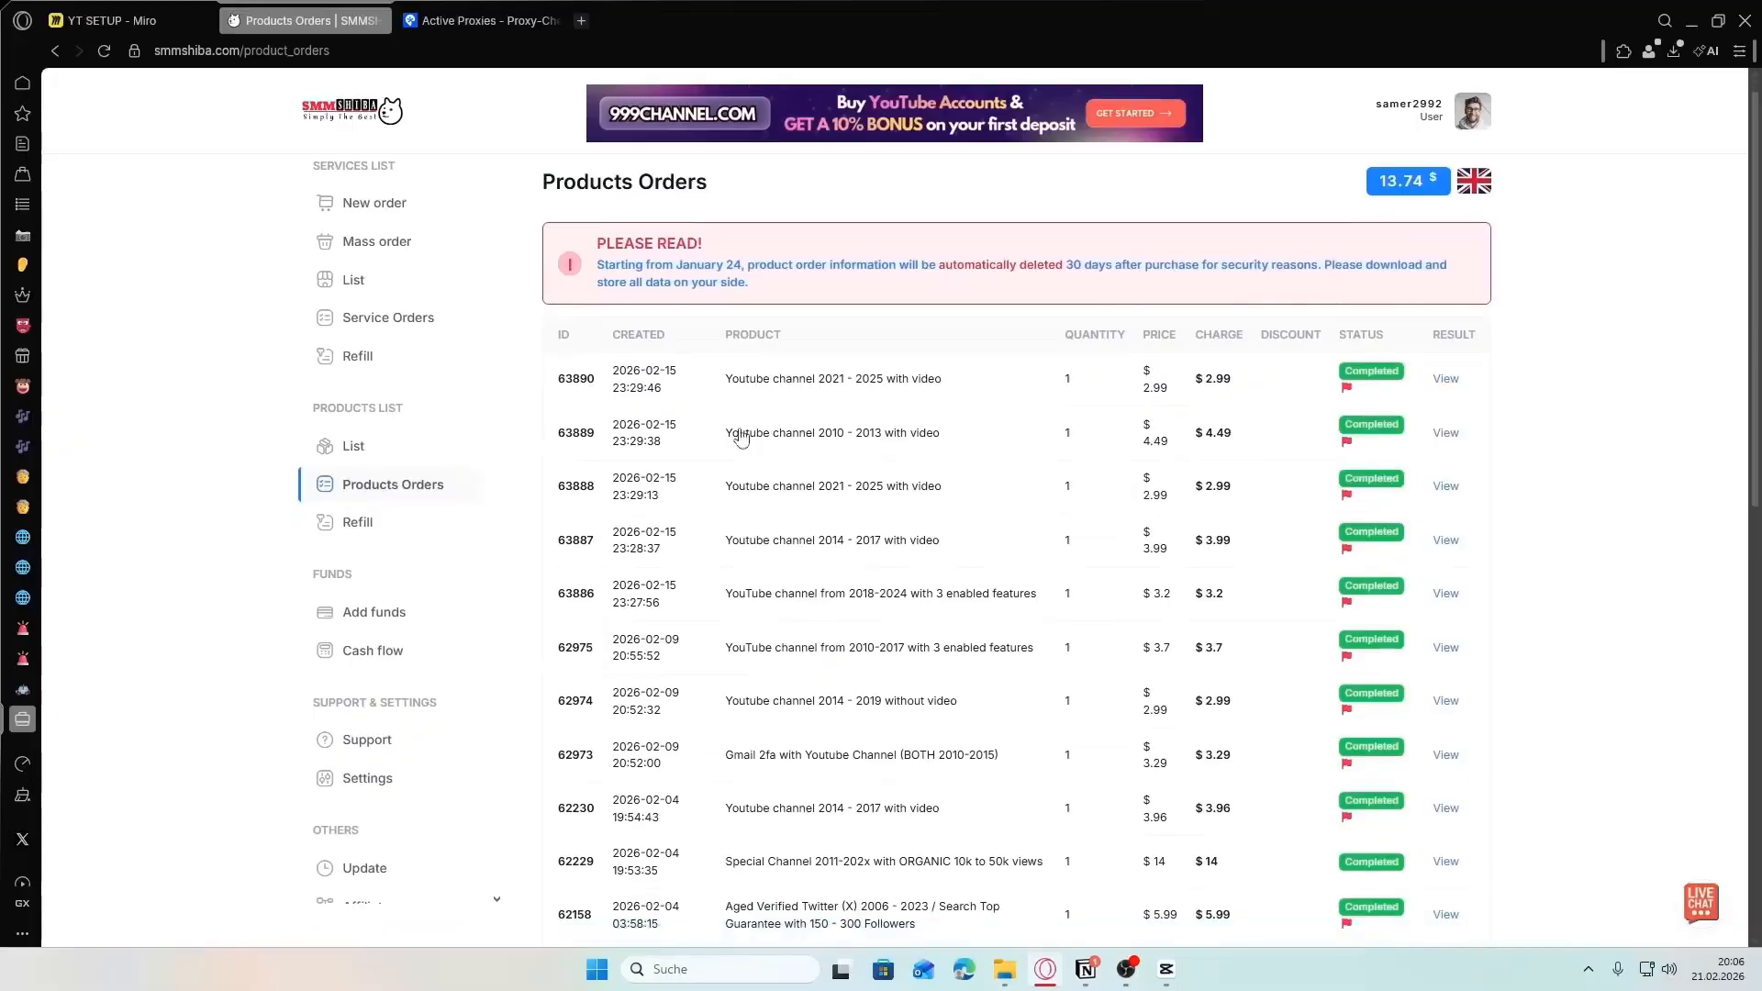
{"action": "scroll", "coordinate": [826, 459], "scroll_direction": "down", "scroll_amount": 2}
{"action": "scroll", "coordinate": [829, 464], "scroll_direction": "up", "scroll_amount": 2}
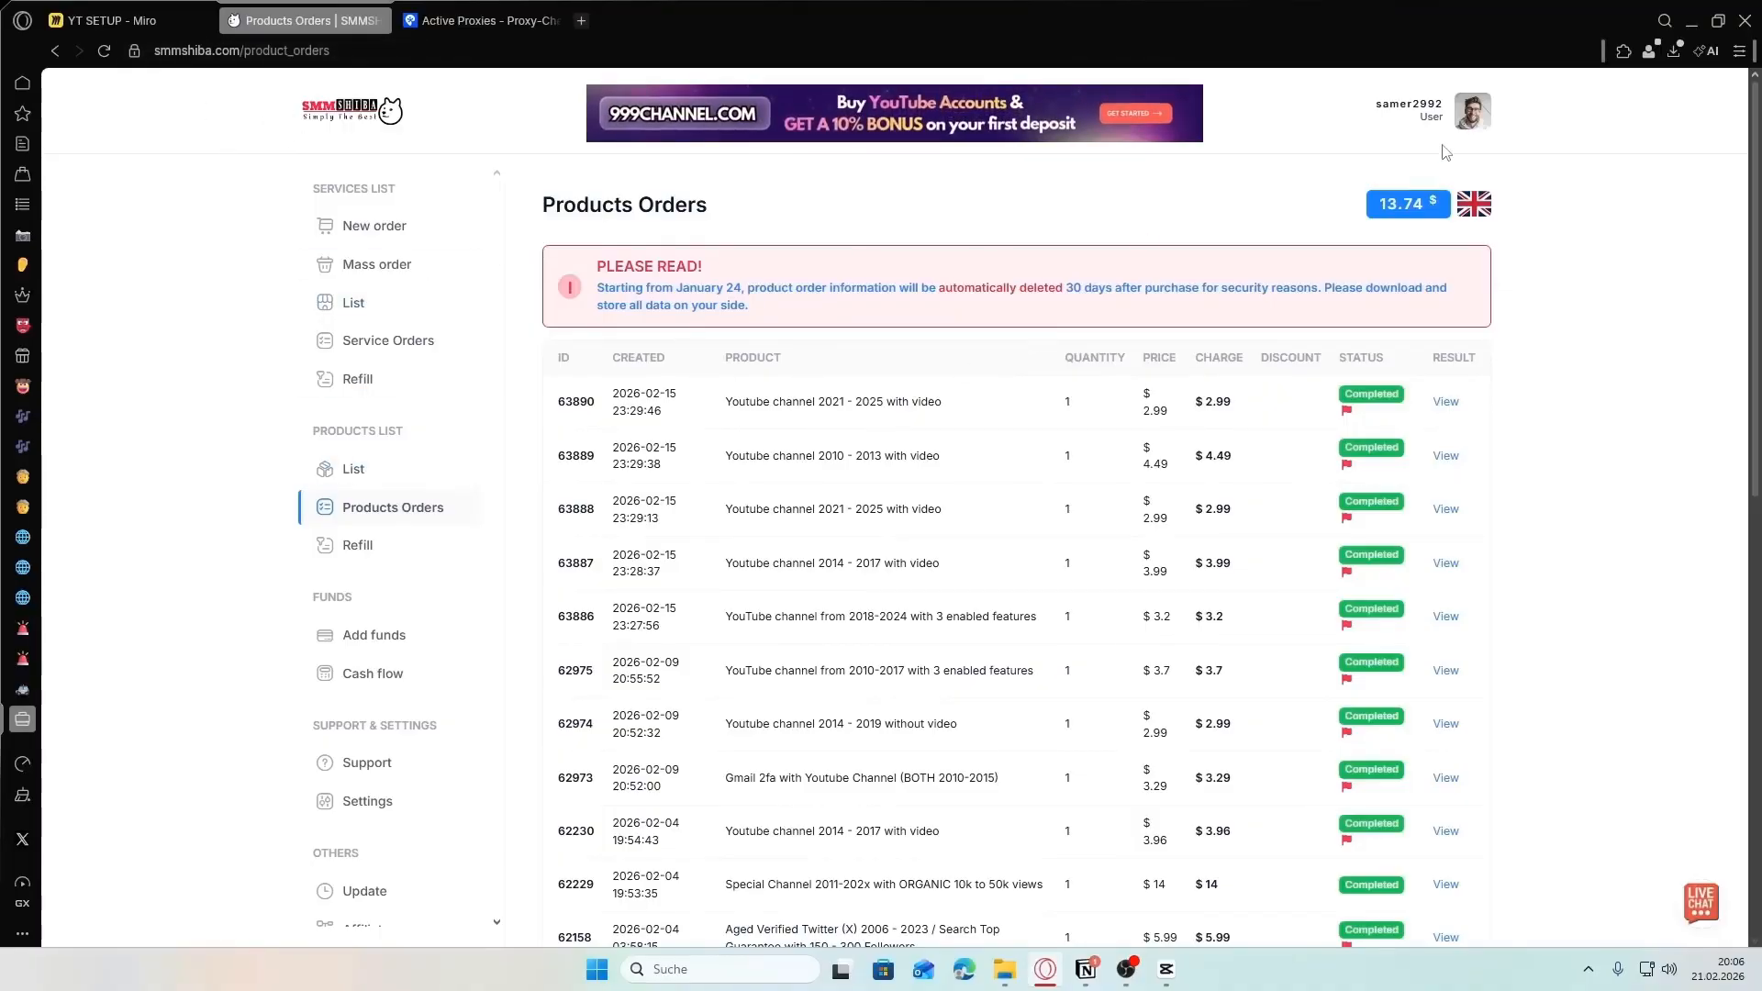
- Filter the SMMSHIBA product list to the Youtube category, and open and review "Youtube channel 2014 - 2017 with video"
{"action": "left_click", "coordinate": [353, 469]}
{"action": "left_click", "coordinate": [657, 288]}
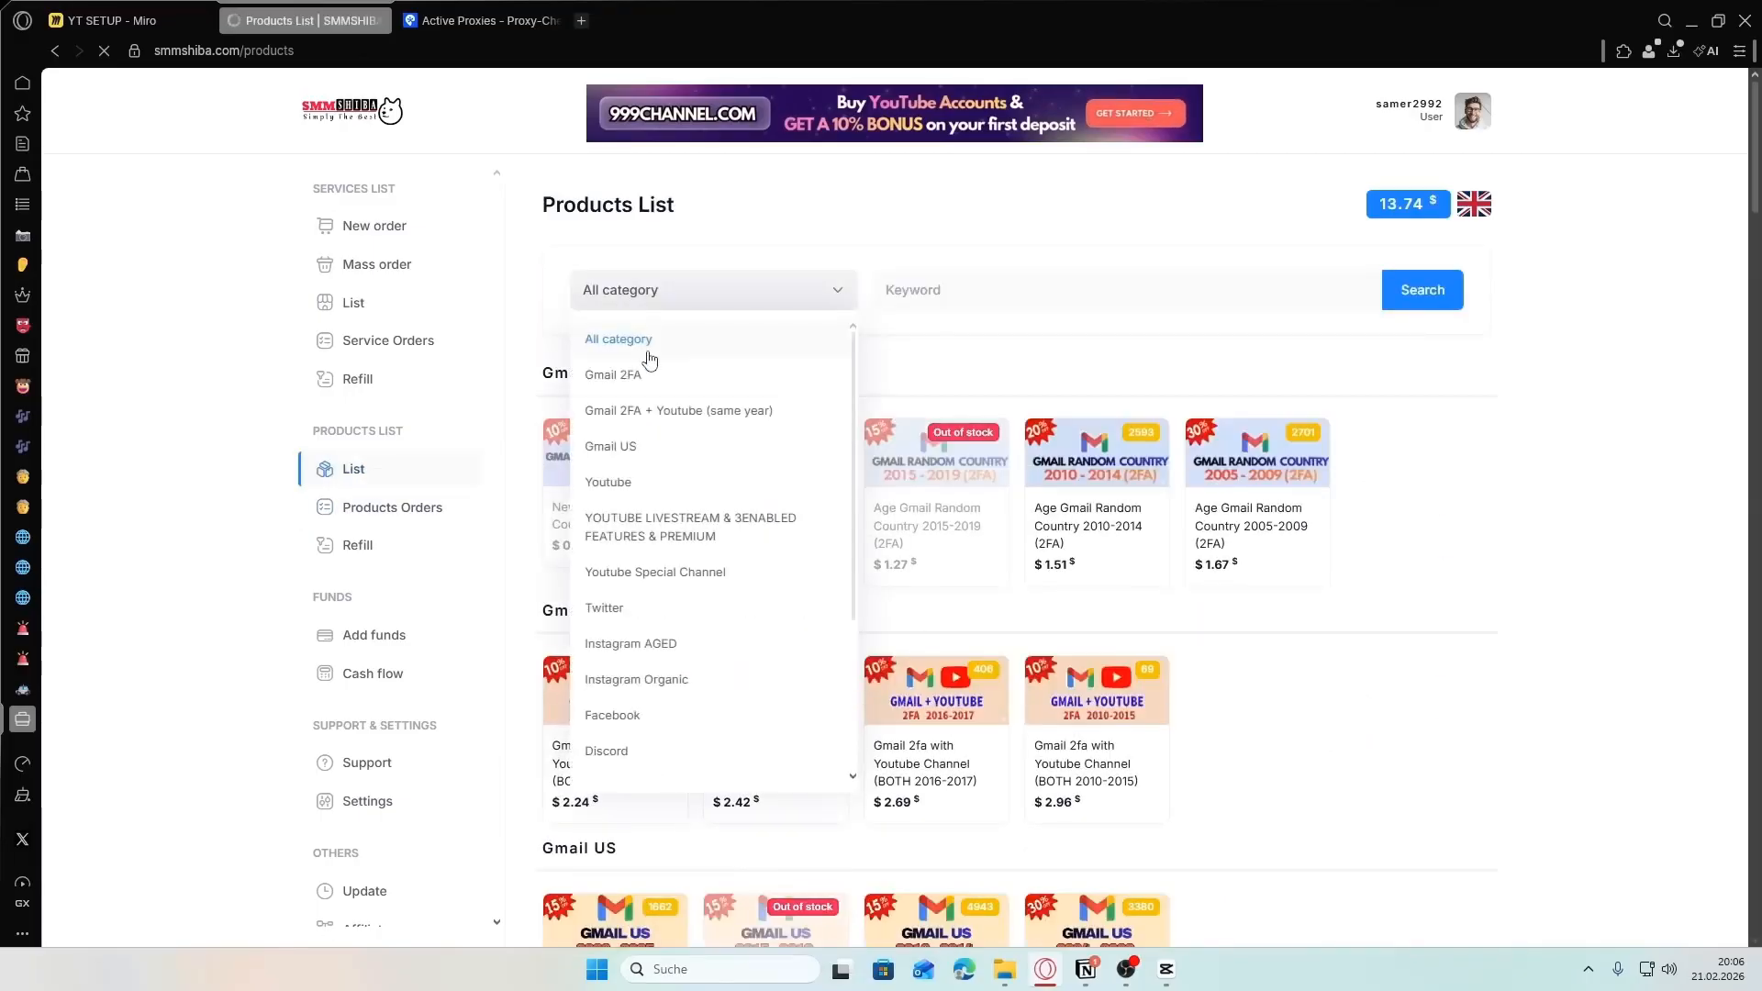
{"action": "left_click", "coordinate": [608, 482]}
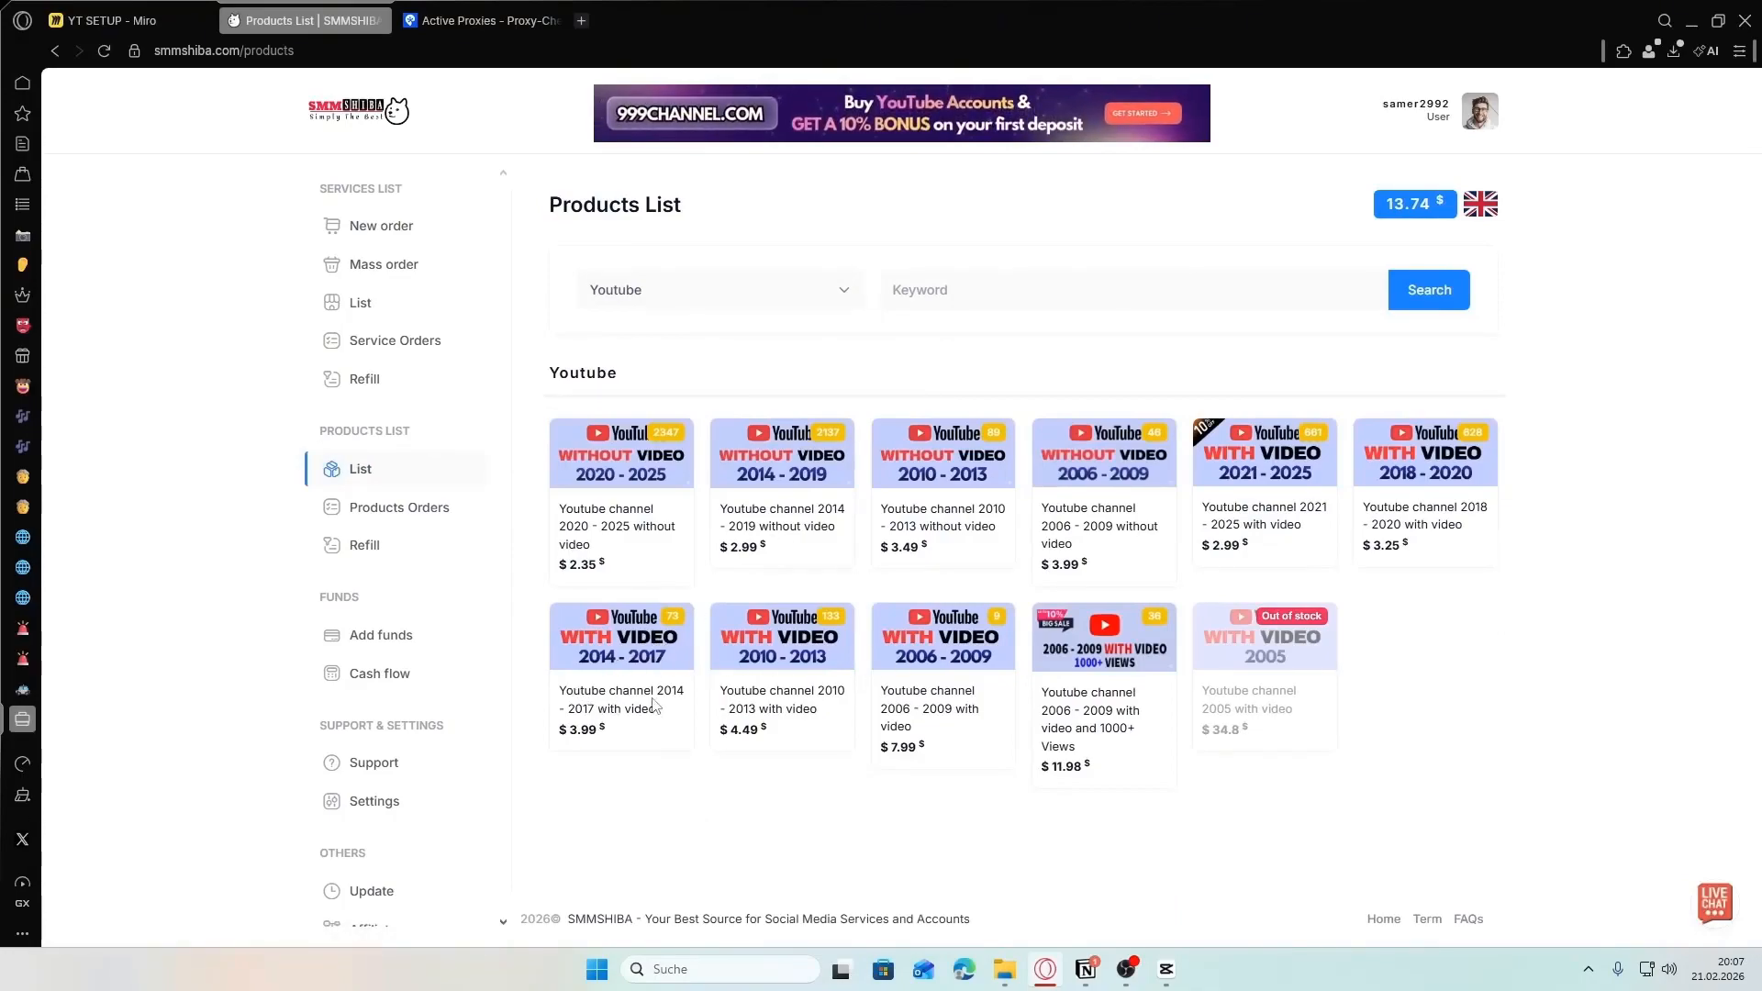
{"action": "left_click", "coordinate": [615, 658]}
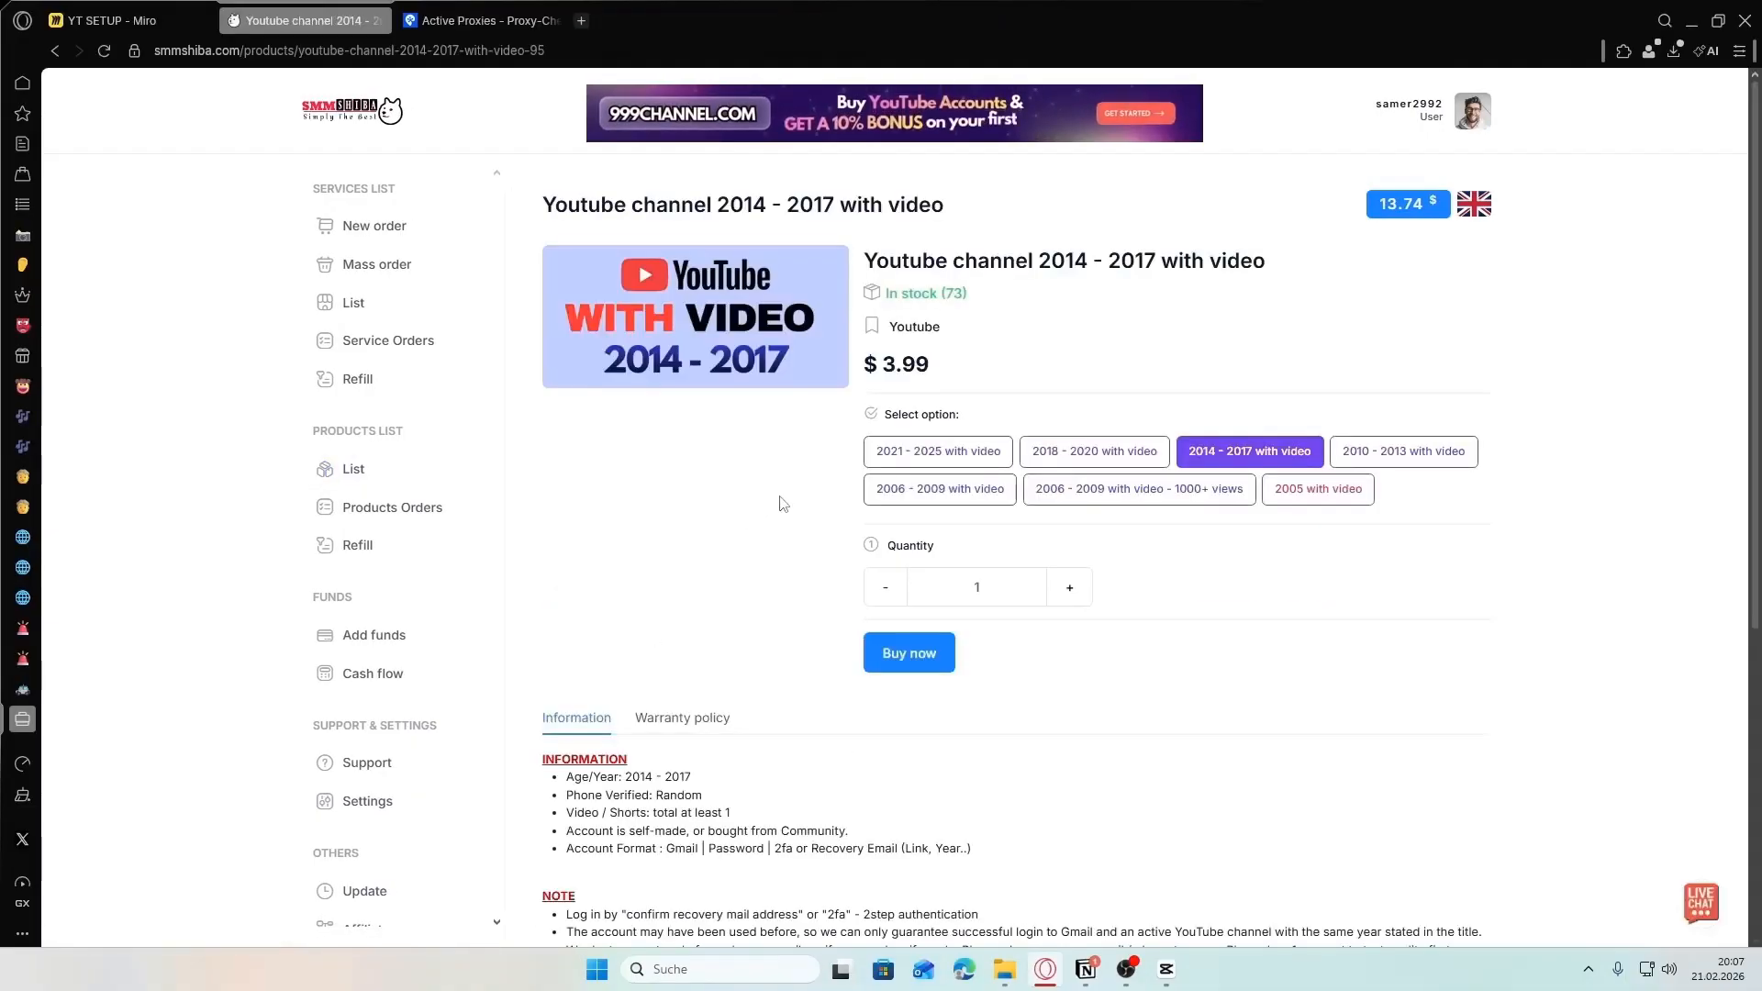
{"action": "scroll", "coordinate": [807, 486], "scroll_direction": "down", "scroll_amount": 1}
{"action": "scroll", "coordinate": [1241, 365], "scroll_direction": "up", "scroll_amount": 1}
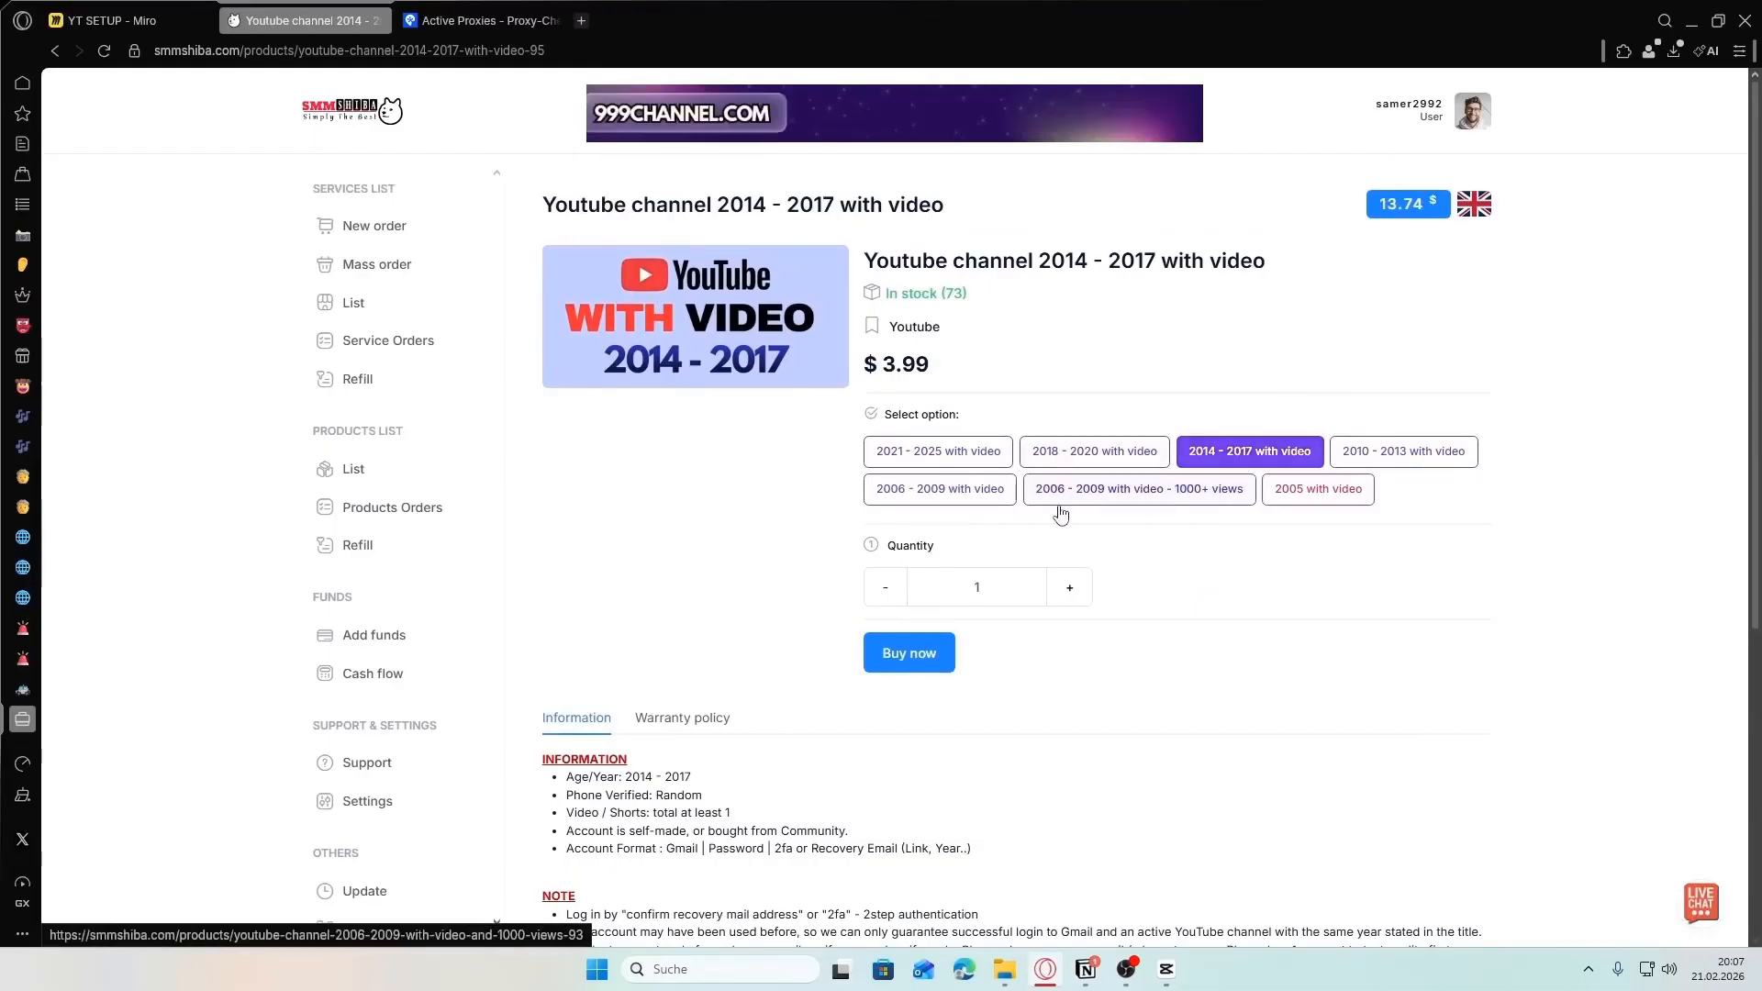
- Order one "Youtube channel 2014 - 2017 with video", agreeing to the warranty policy, and dismiss the order alert
{"action": "left_click", "coordinate": [906, 657]}
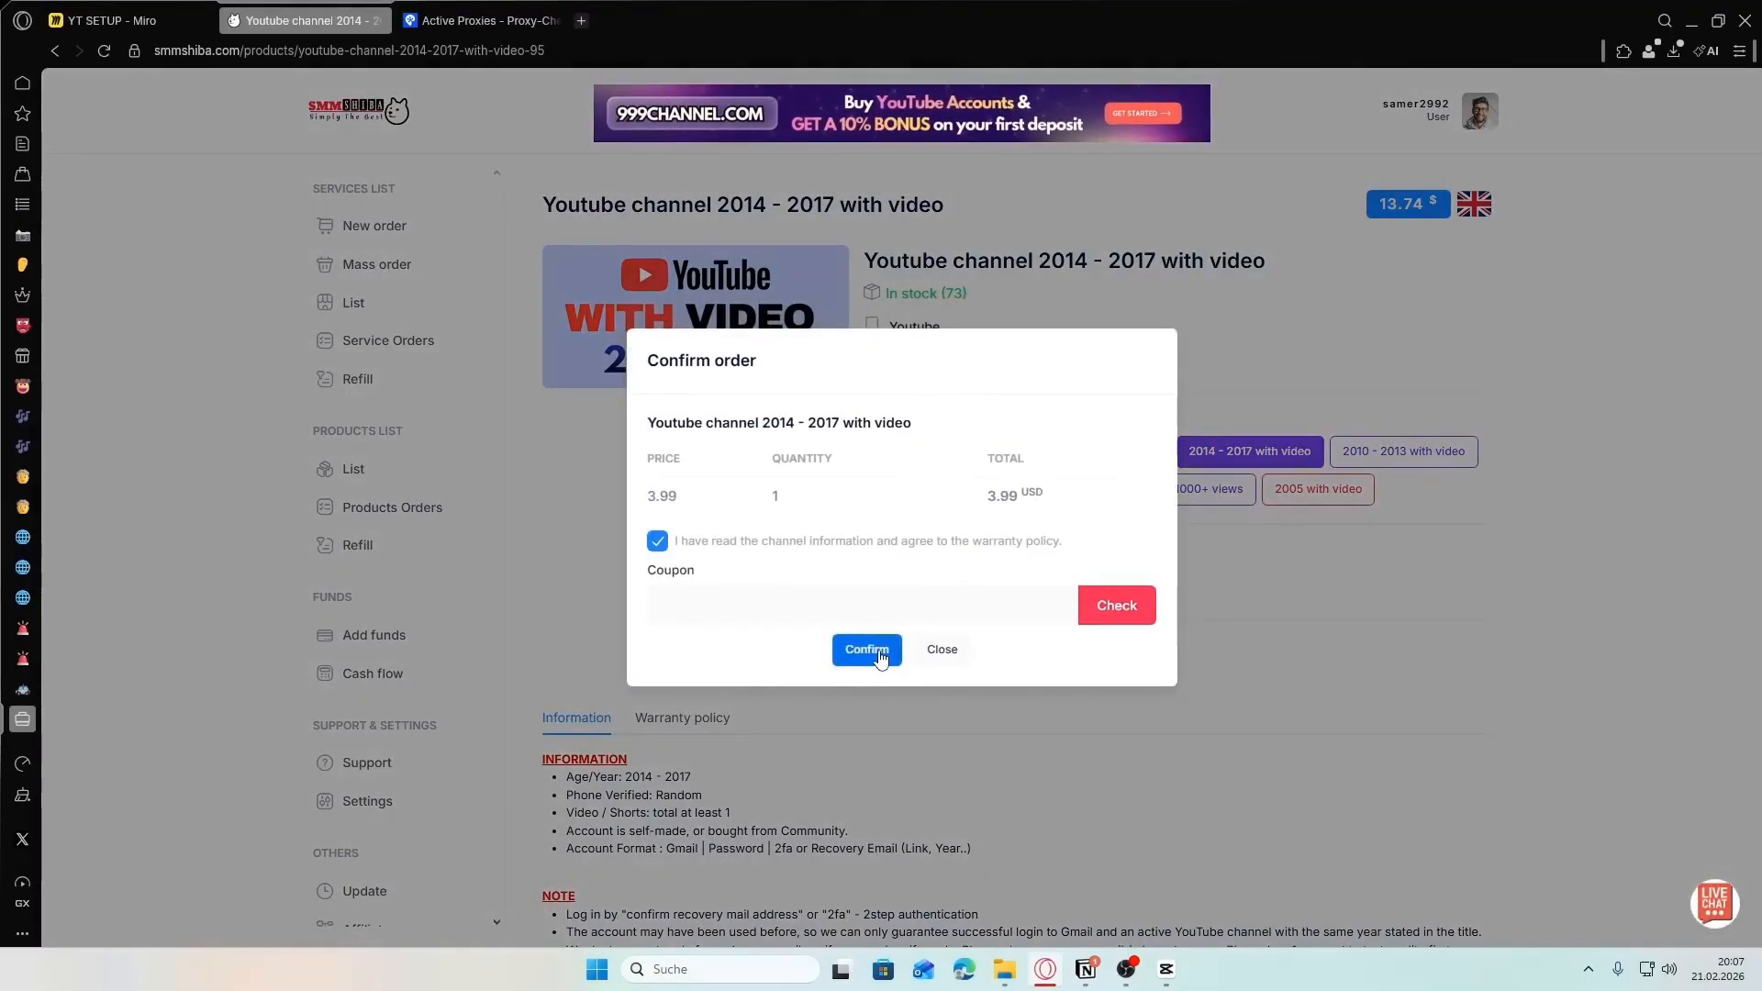
{"action": "left_click", "coordinate": [877, 652]}
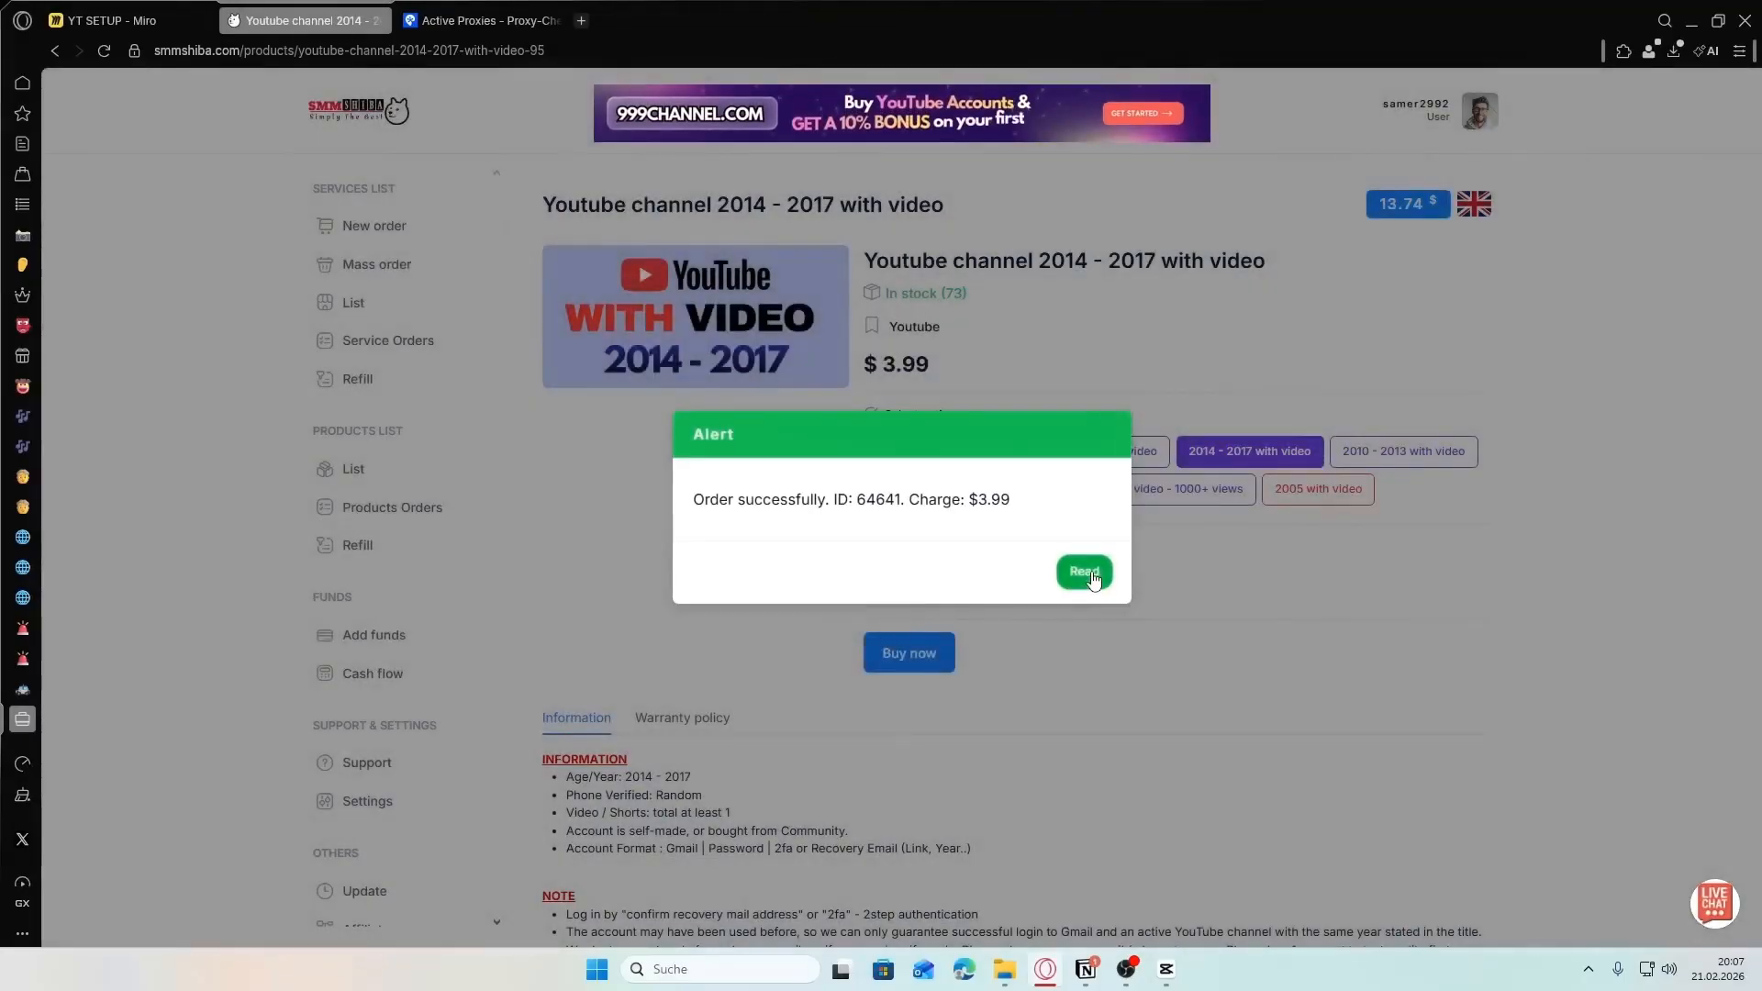
{"action": "left_click", "coordinate": [1086, 571]}
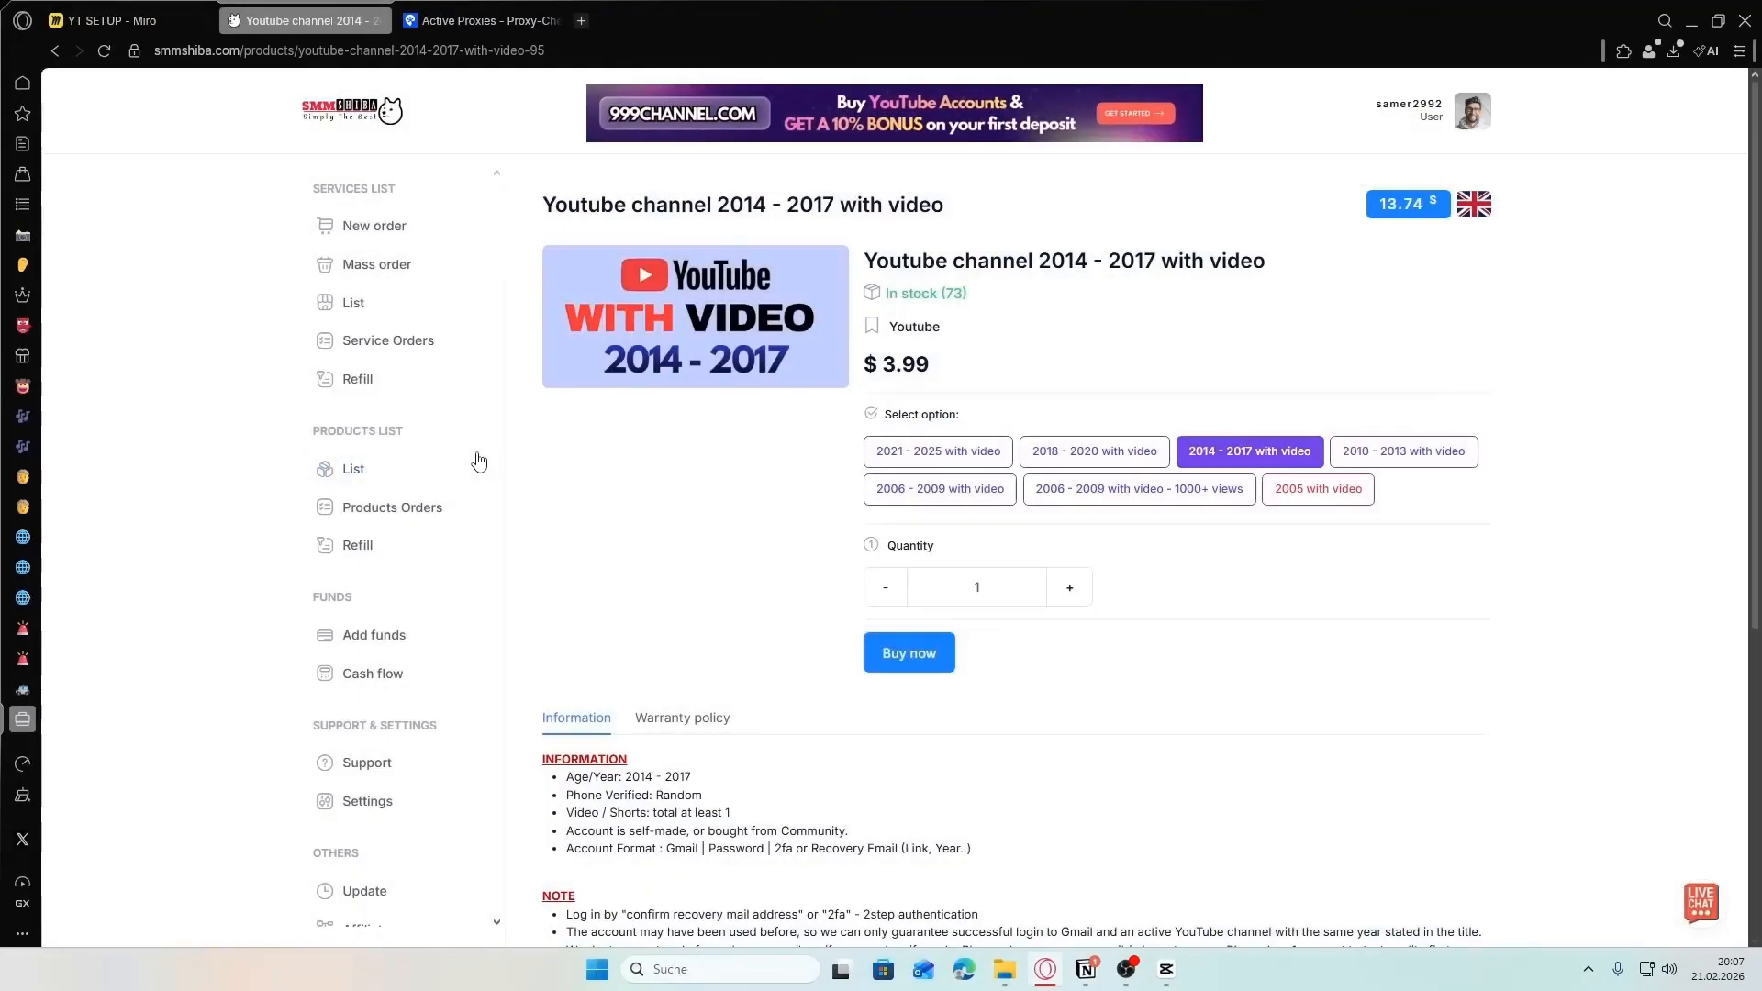
- Go to the product orders and view the result of the newest order for a 2014 - 2017 Youtube channel
{"action": "left_click", "coordinate": [385, 511]}
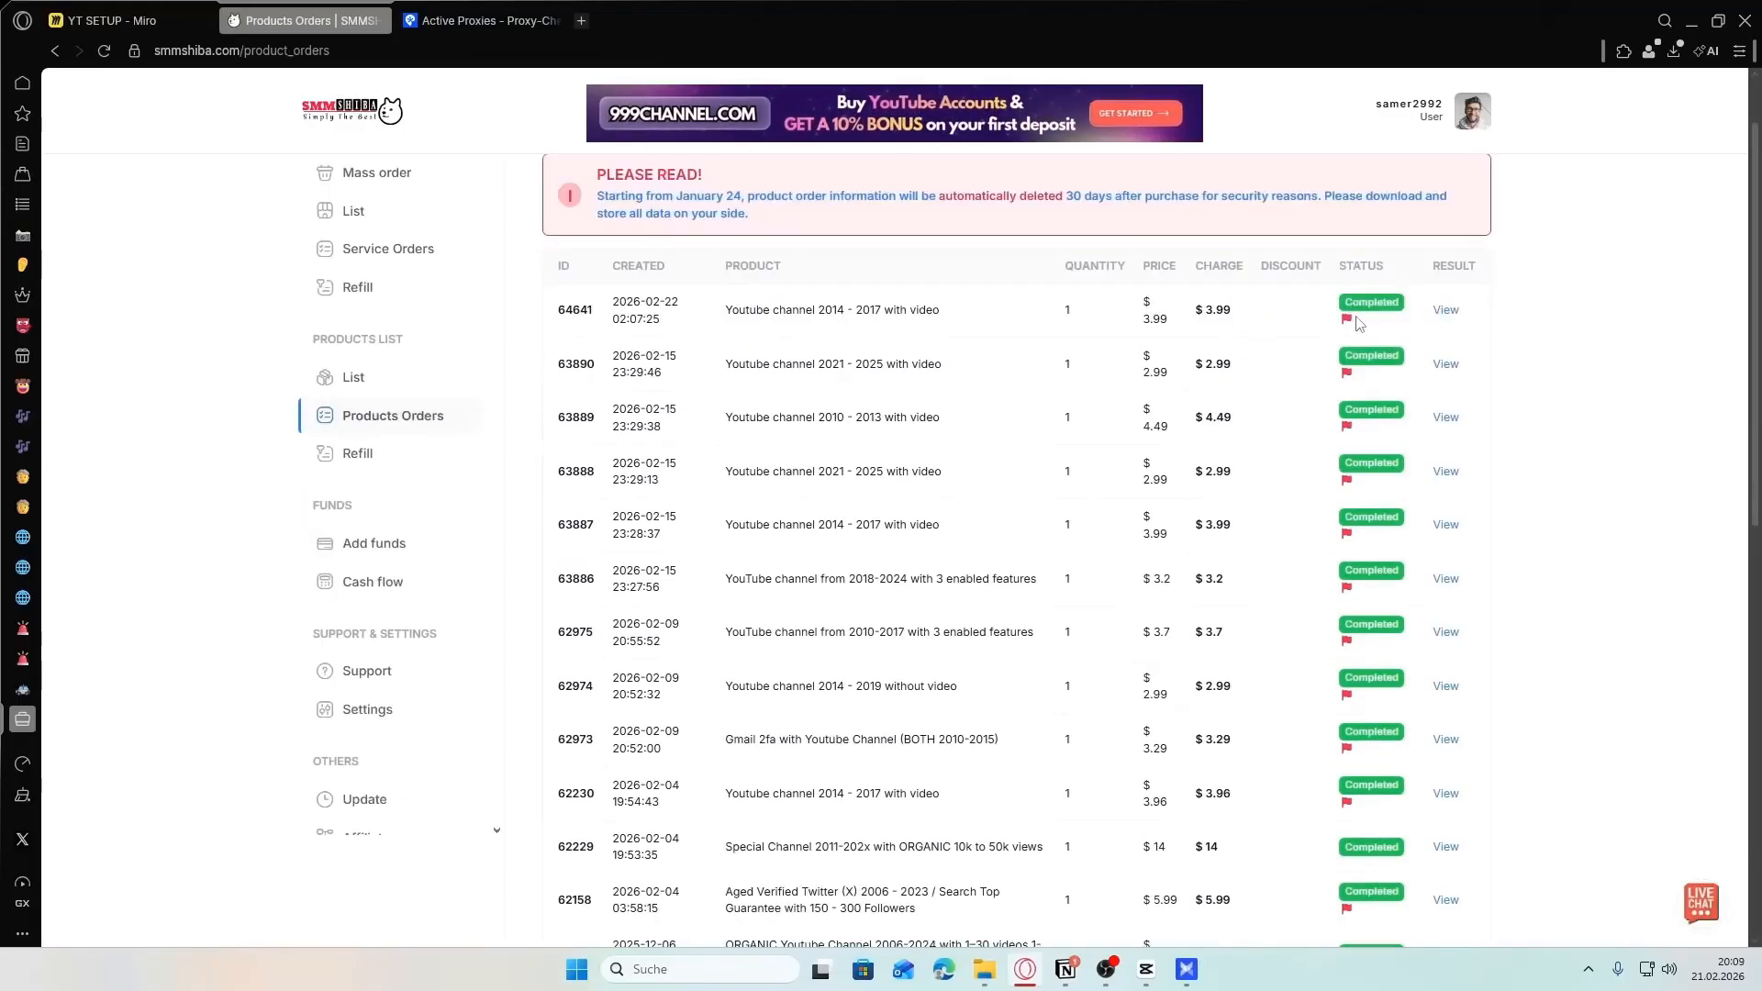
{"action": "left_click", "coordinate": [1452, 312]}
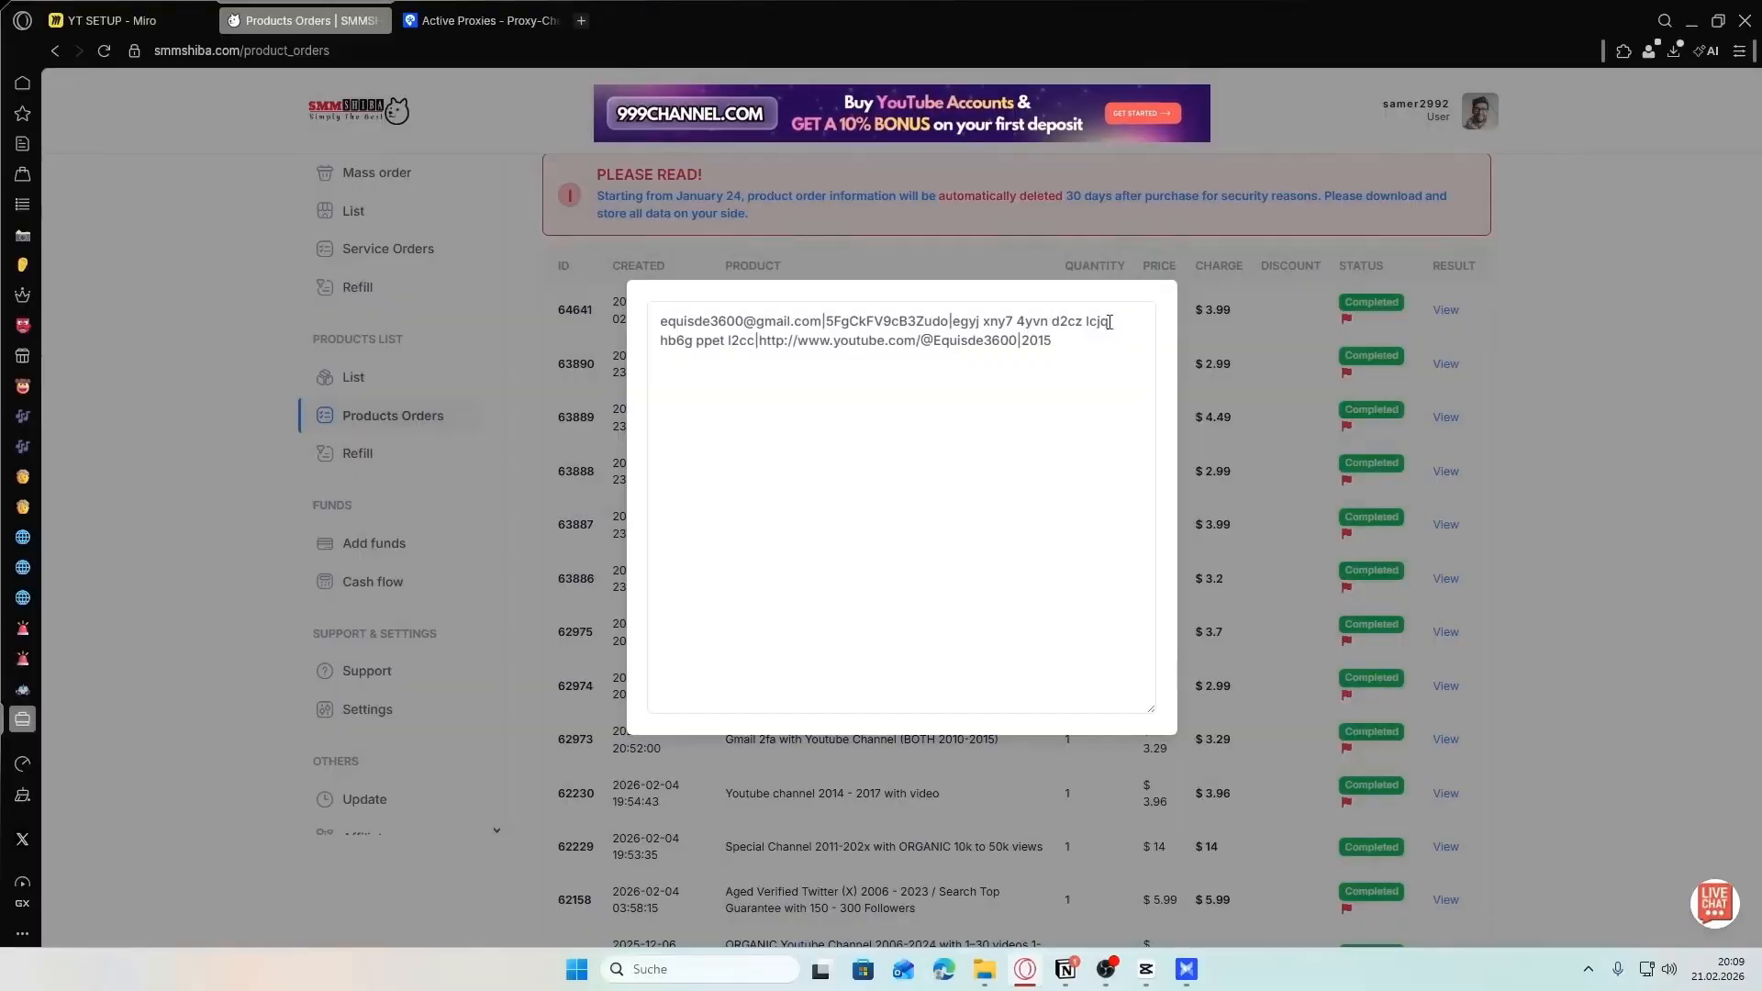
{"action": "left_click", "coordinate": [1247, 327]}
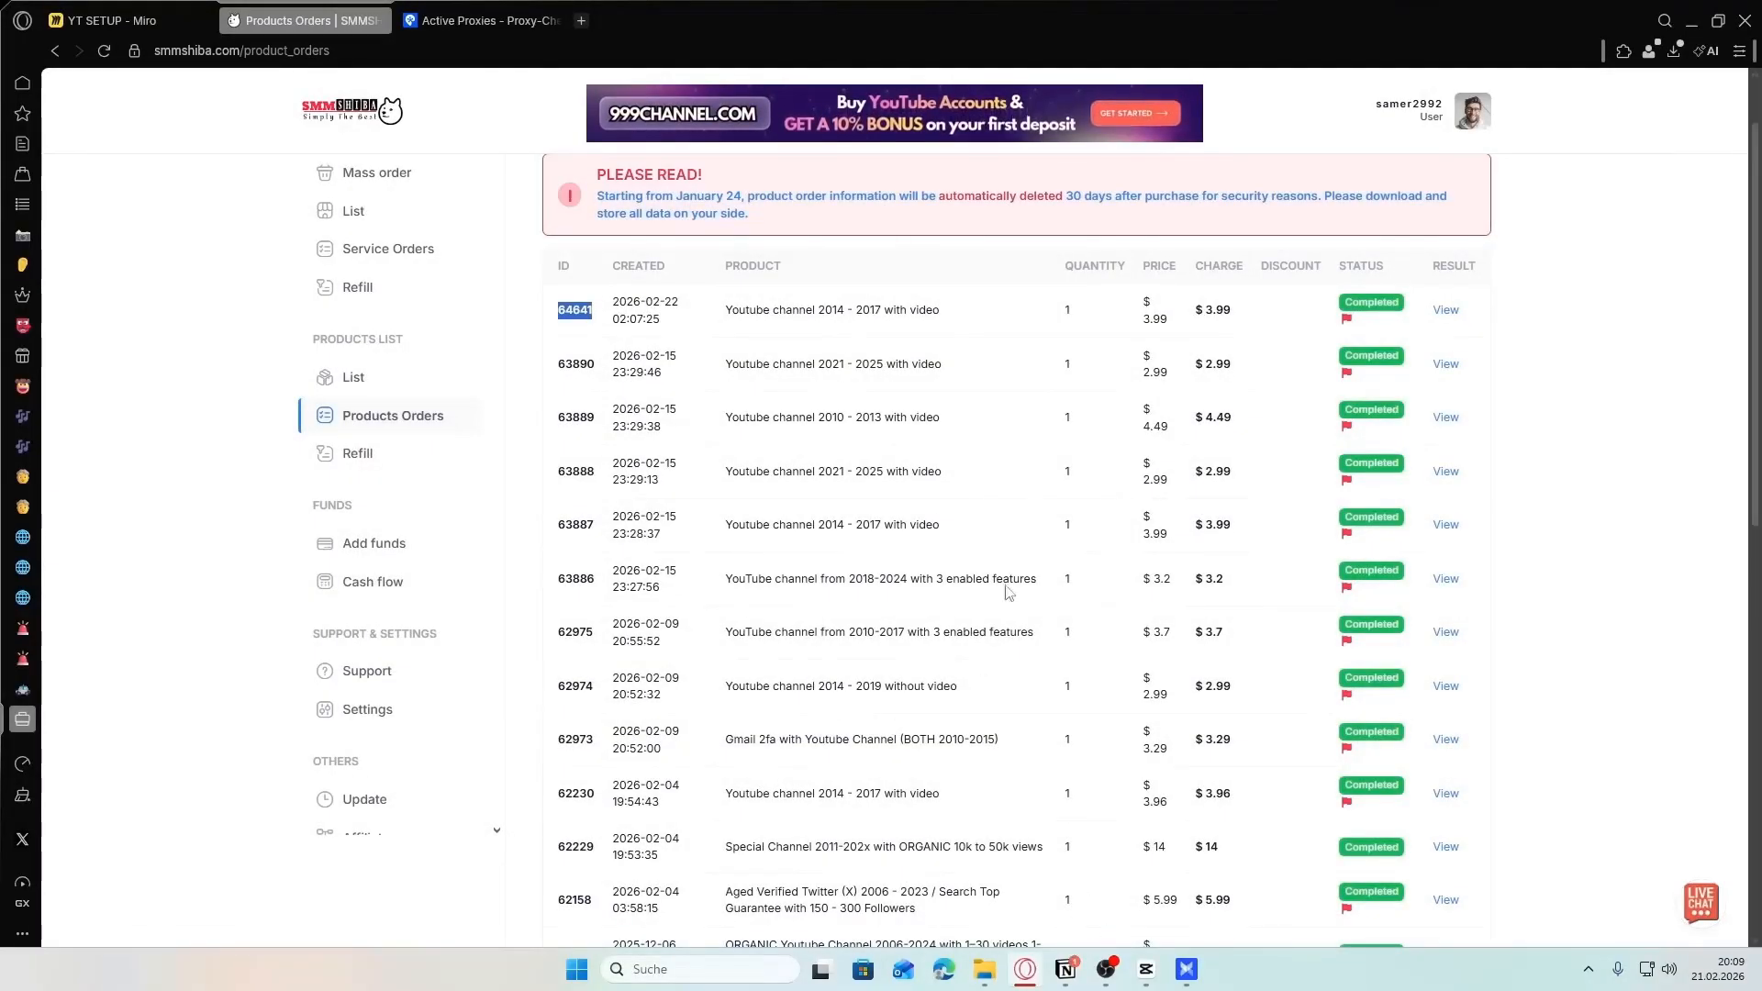
{"action": "scroll", "coordinate": [670, 376], "scroll_direction": "down", "scroll_amount": 2}
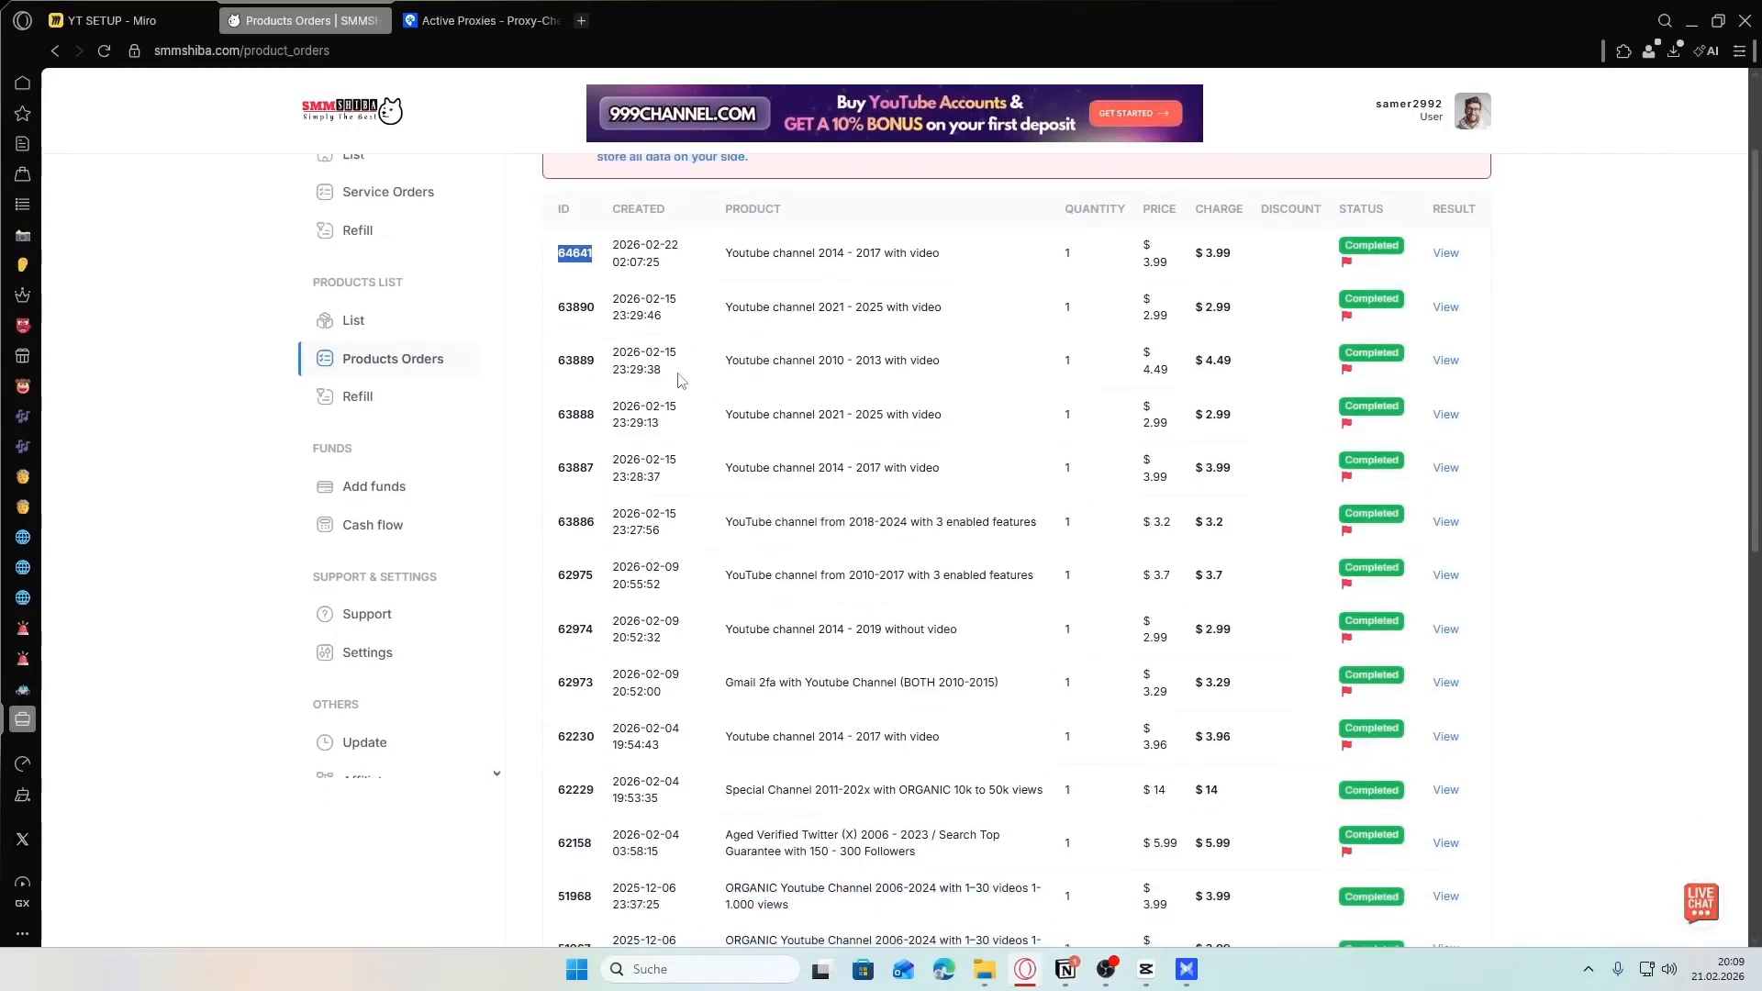
{"action": "scroll", "coordinate": [643, 349], "scroll_direction": "up", "scroll_amount": 2}
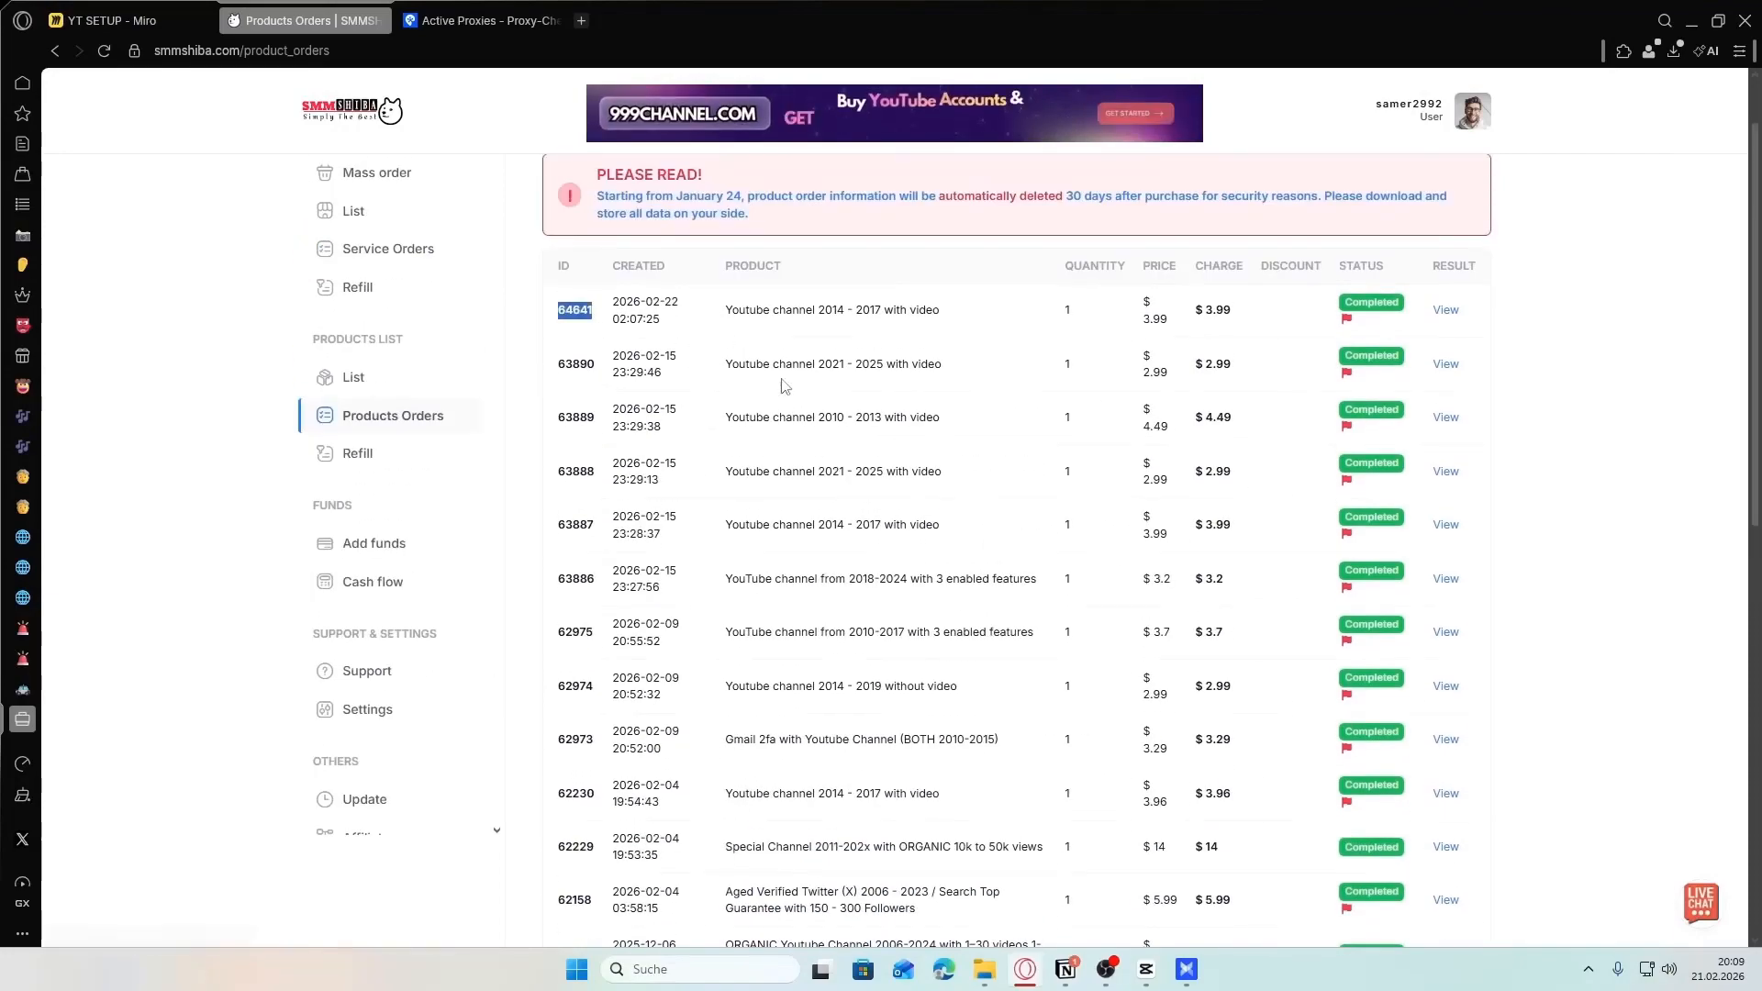
{"action": "scroll", "coordinate": [927, 598], "scroll_direction": "down", "scroll_amount": 2}
{"action": "scroll", "coordinate": [826, 504], "scroll_direction": "up", "scroll_amount": 3}
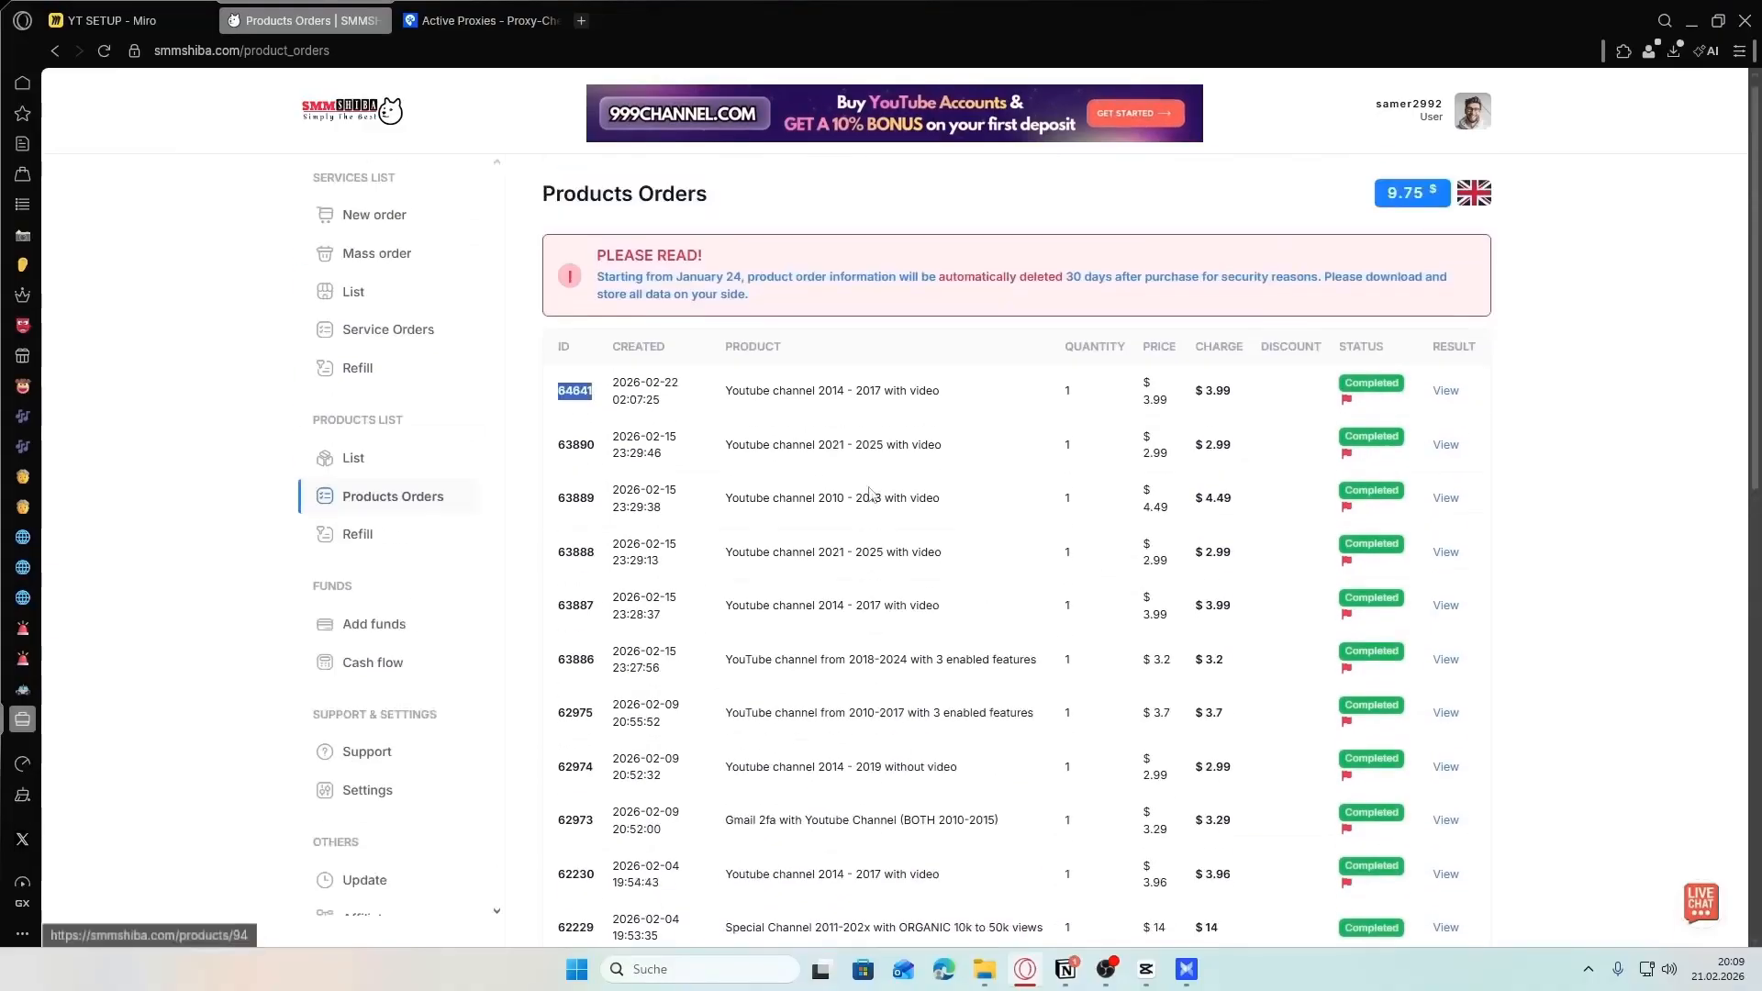